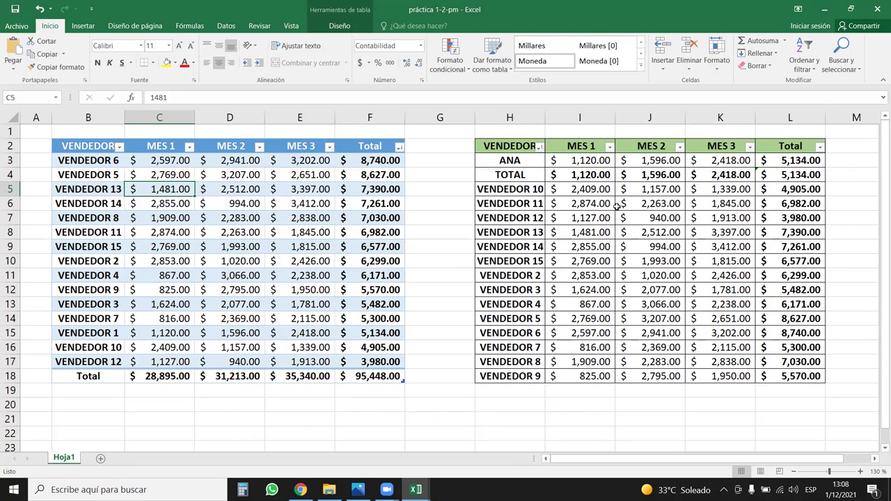
- Sort the green table's VENDEDOR column from A to Z
key(F2)
drag(550, 164, 528, 376)
click(541, 148)
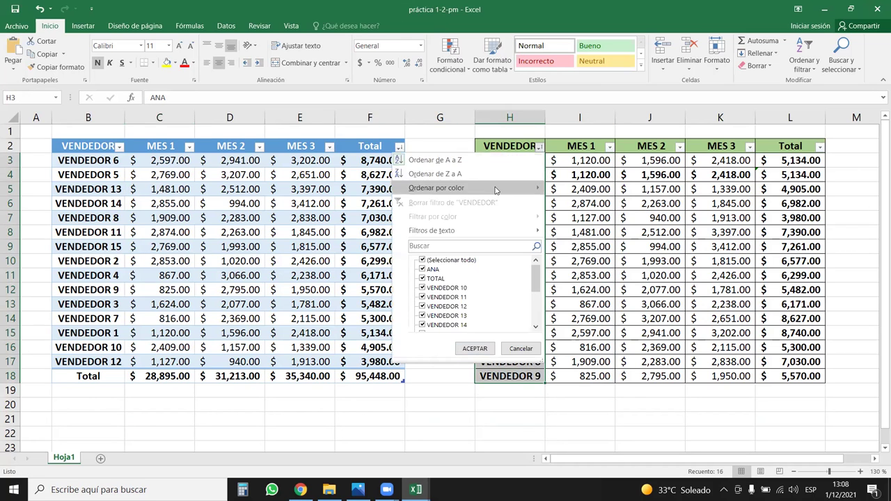
click(473, 165)
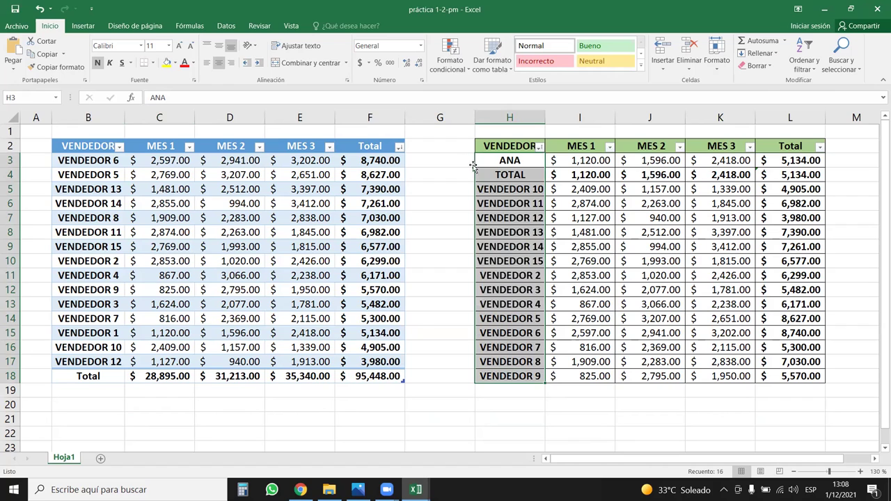
click(522, 161)
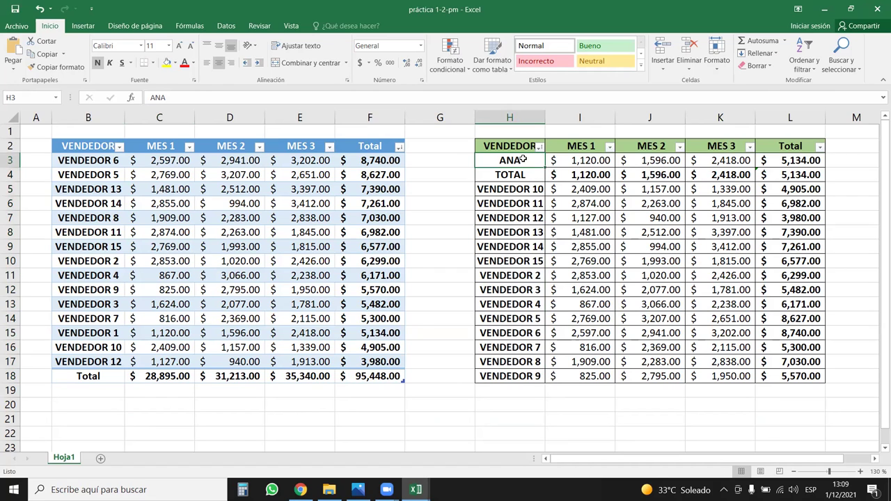
drag(527, 187, 531, 376)
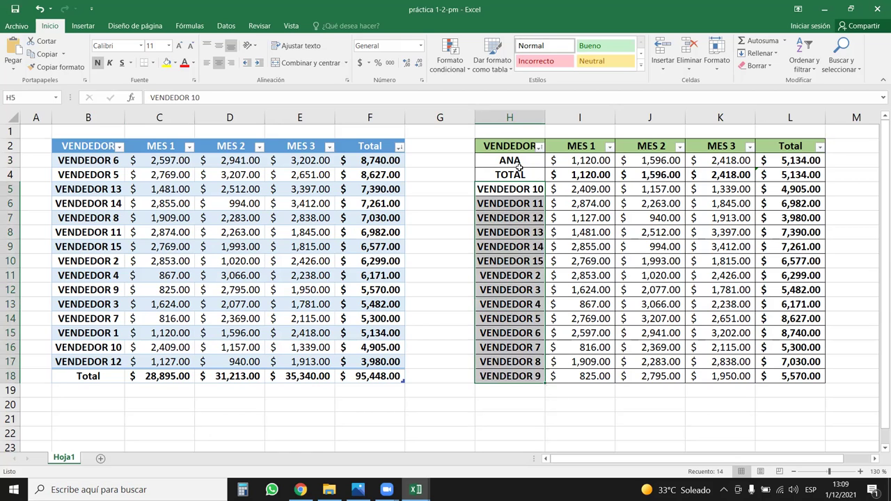
click(515, 162)
- Replace the entry in H3 with VENDEDOR 16, using a copy of the VENDEDOR 10 cell as its base
click(528, 189)
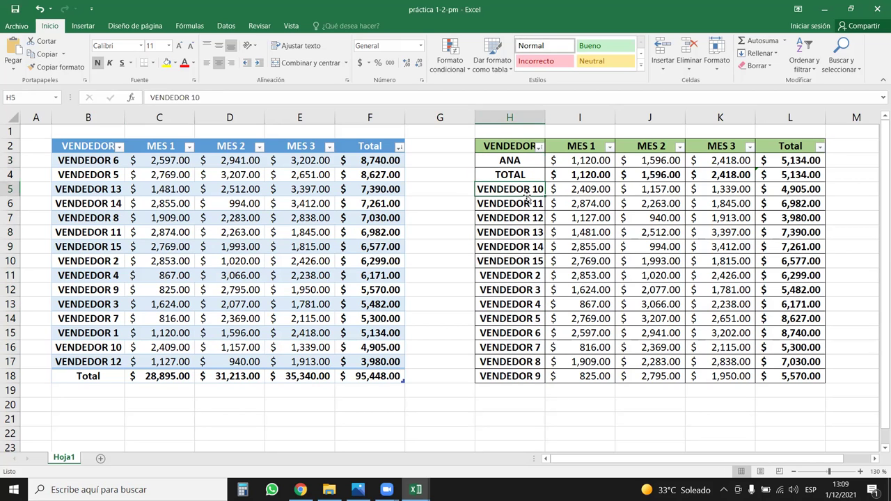
key(ctrl+c)
key(Up)
key(Up)
key(ctrl+v)
key(F2)
key(BackSpace)
text(6)
click(571, 261)
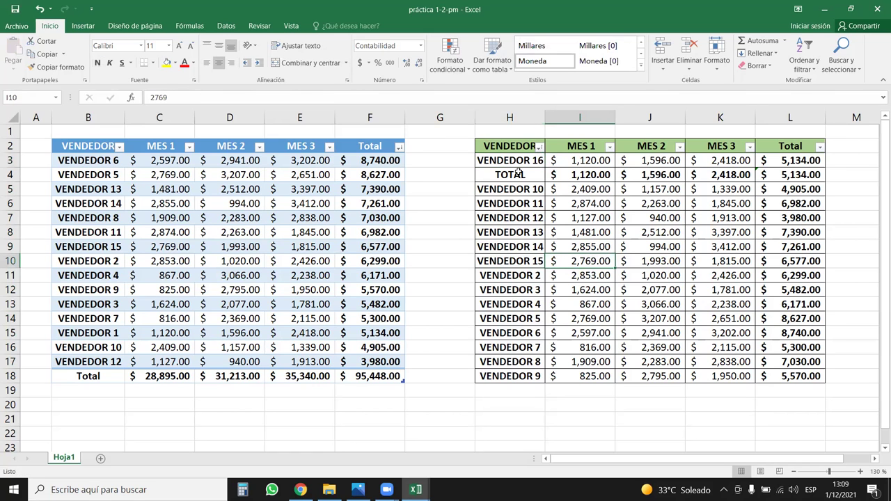
- Sort the green table by VENDEDOR from Z to A and rename VENDEDOR 16 as VENDEDOR 1
click(539, 147)
key(Escape)
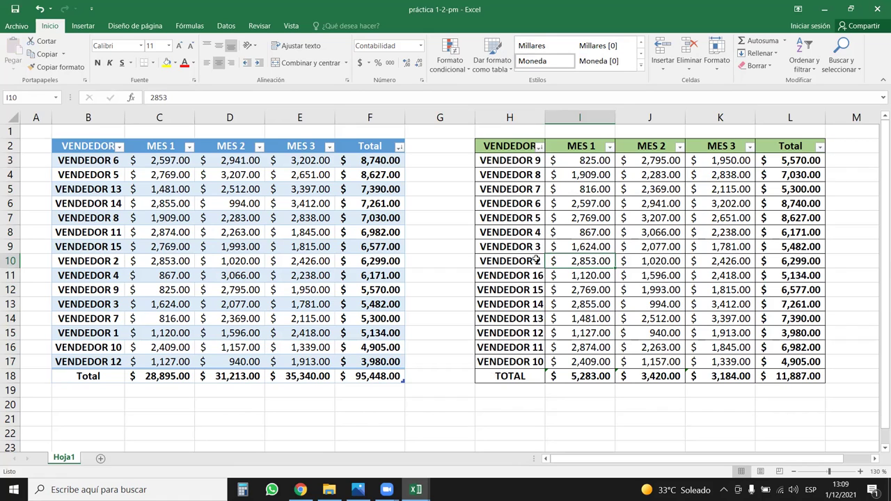
double_click(542, 280)
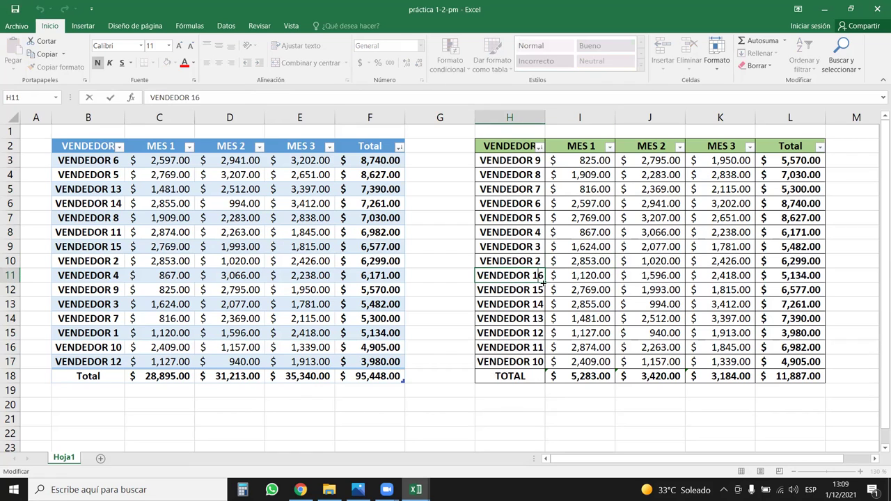
key(BackSpace)
key(Return)
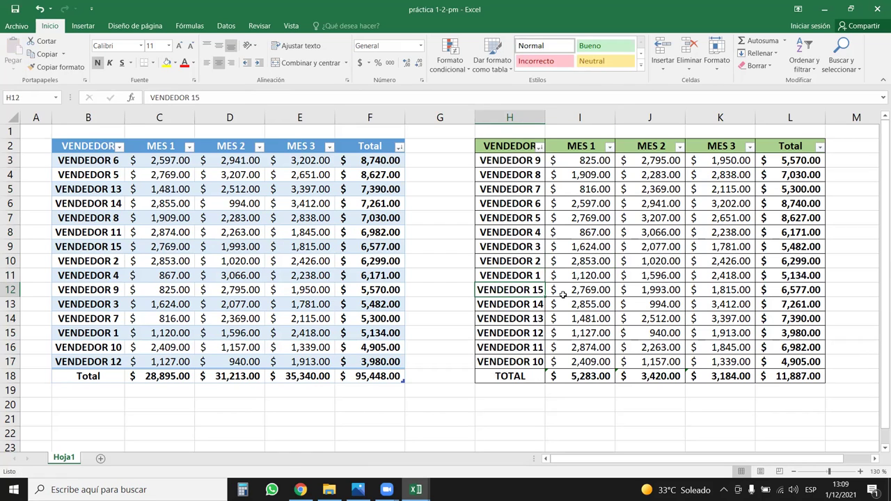
- Sort the green table by VENDEDOR from Z to A again, and re-sort it from A to Z
click(539, 147)
click(524, 176)
click(538, 146)
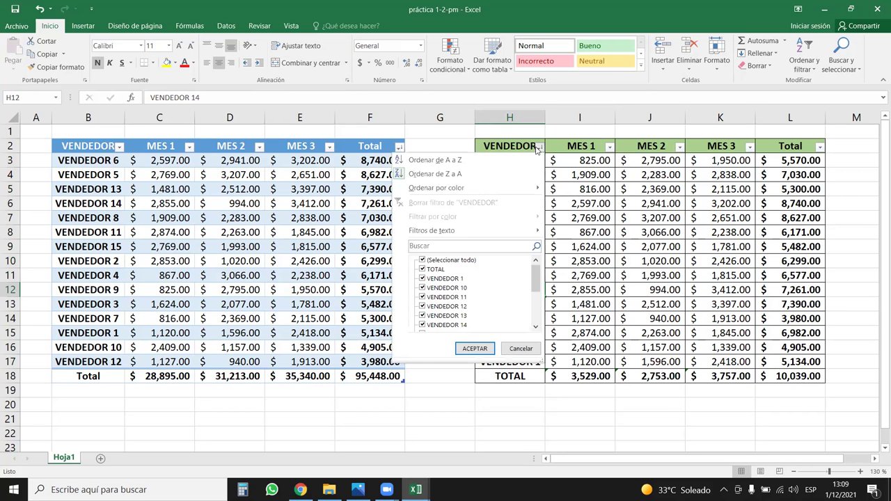
click(515, 161)
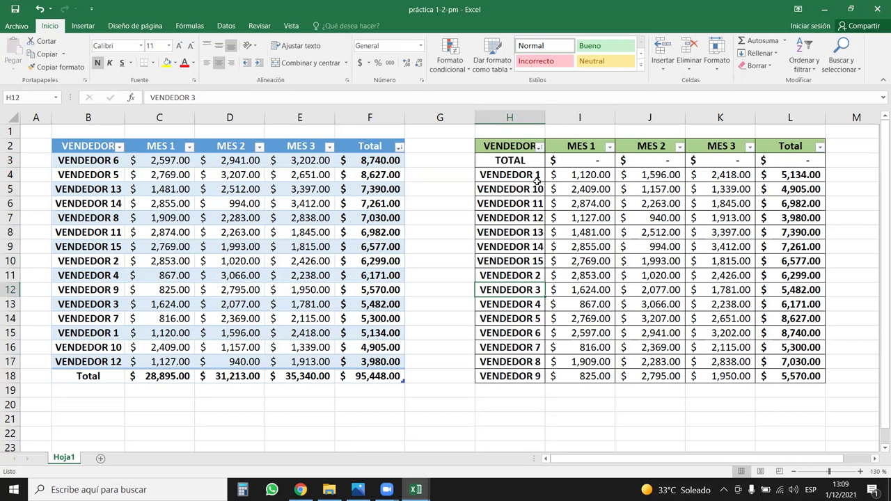
drag(535, 174, 516, 305)
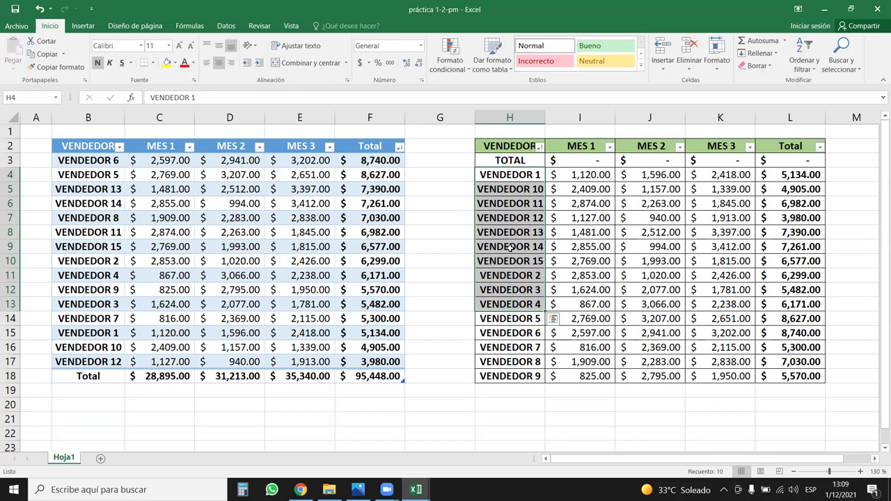
click(511, 247)
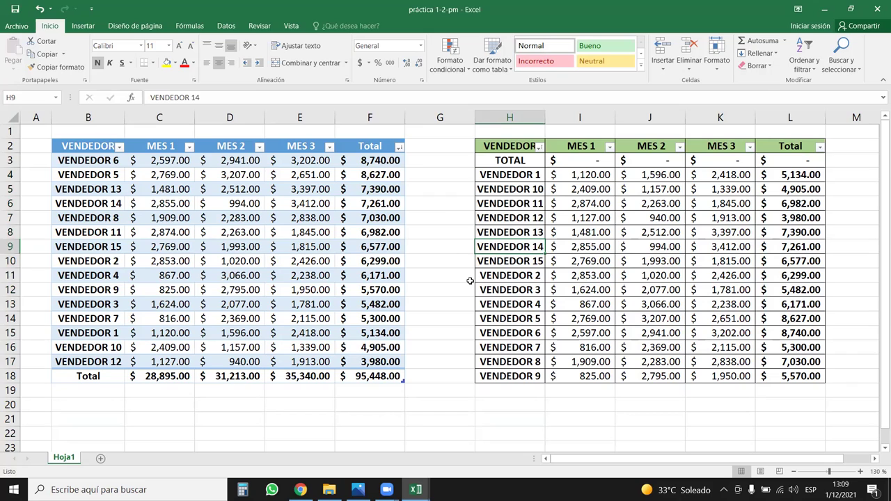
click(549, 174)
click(527, 174)
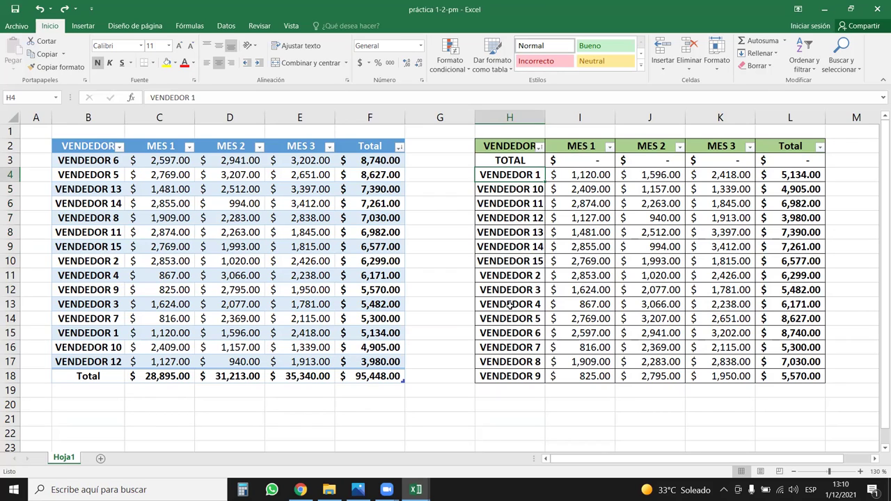
- Review the existing custom lists in the advanced options, and close the options without changes
click(18, 26)
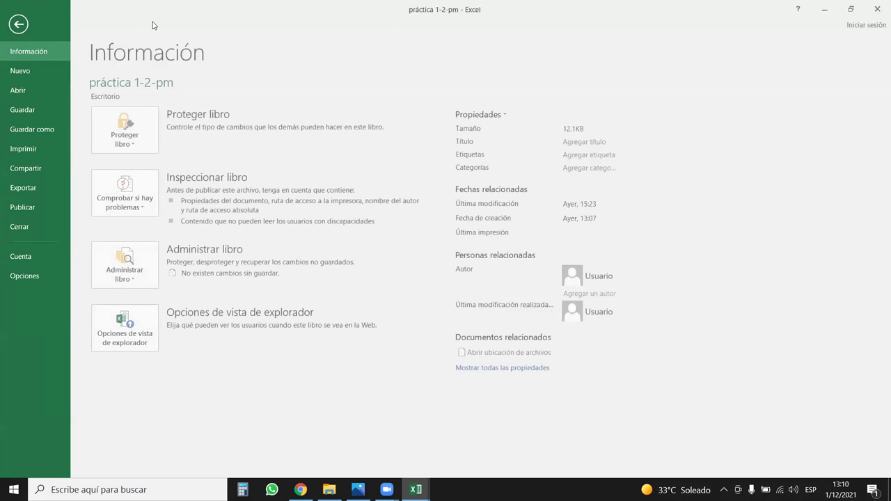
click(25, 276)
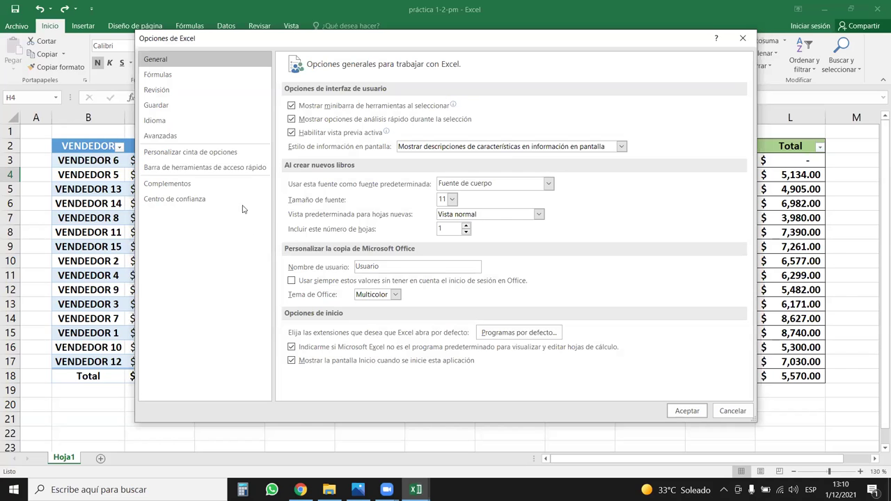
click(202, 135)
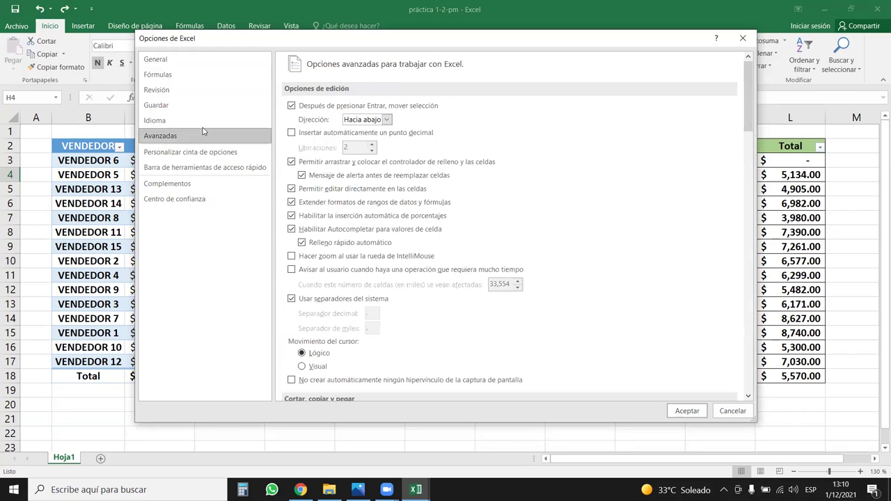
drag(748, 105, 748, 359)
click(581, 173)
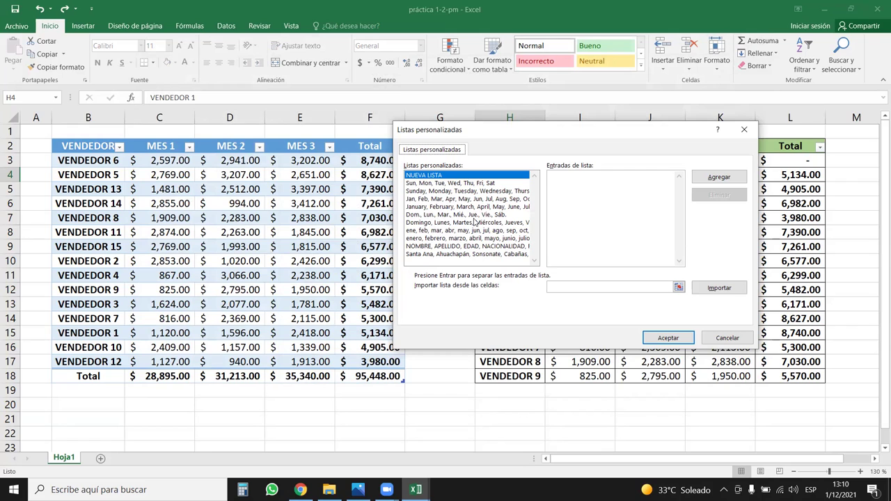
click(744, 130)
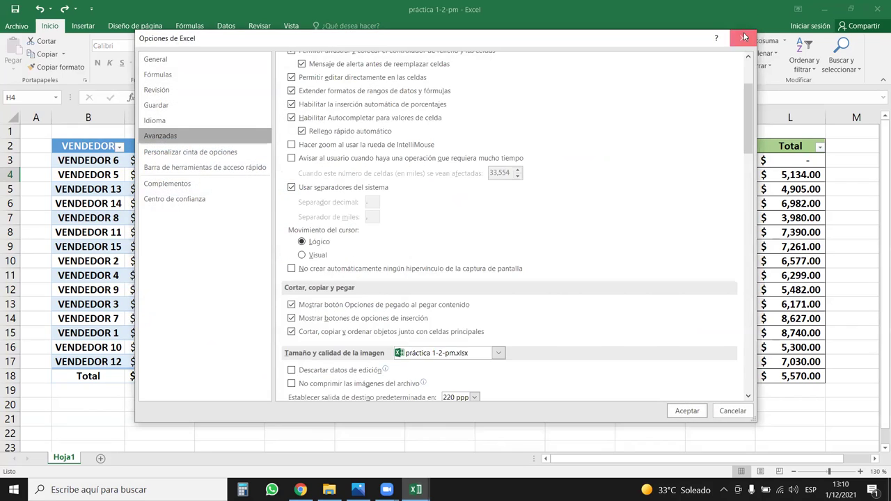
click(744, 36)
- Enter Vendedor 1 in cell H20, below the green table
scroll(350, 276, down, 10)
click(477, 207)
scroll(487, 223, up, 3)
click(516, 228)
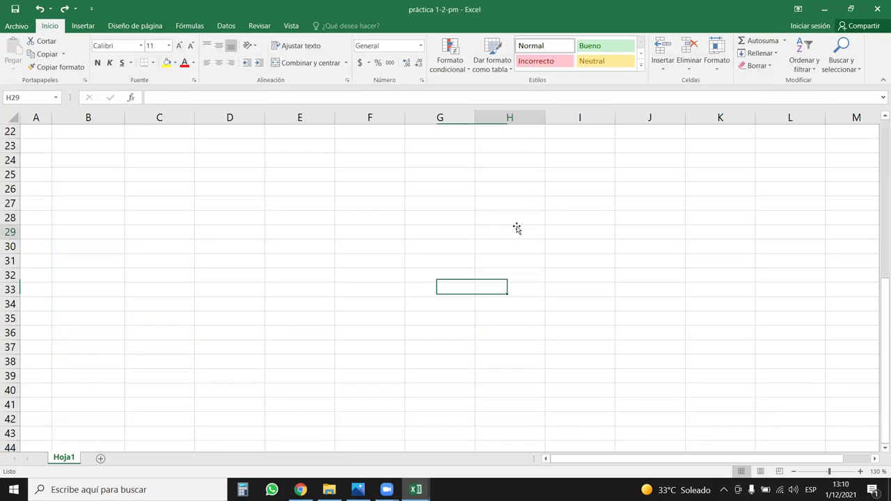
scroll(515, 222, up, 3)
click(508, 235)
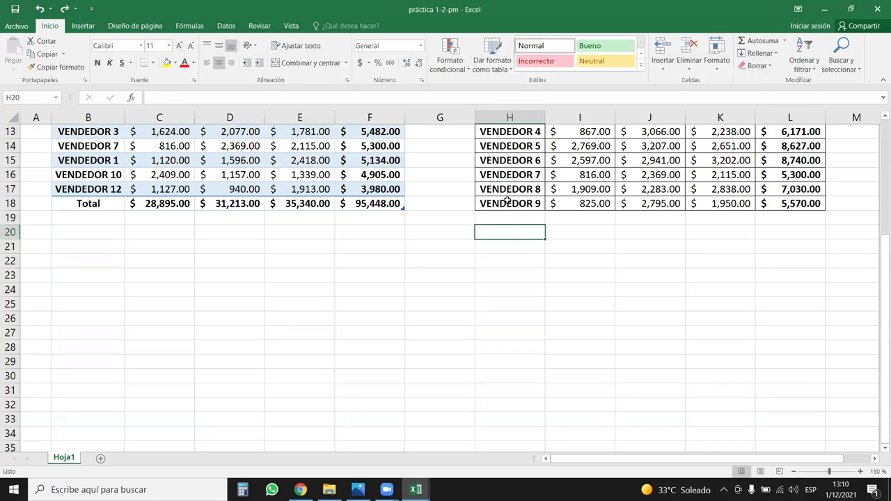
text(Vendedort)
key(BackSpace)
text(es)
key(BackSpace)
key(BackSpace)
text(1)
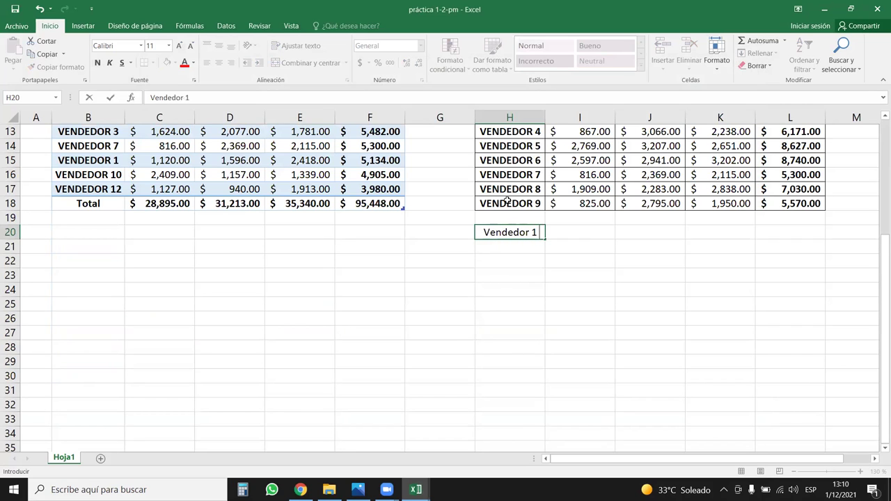
key(Return)
- Fill the series from H20 down to H34, ending with Vendedor 15, and keep the range selected
click(530, 231)
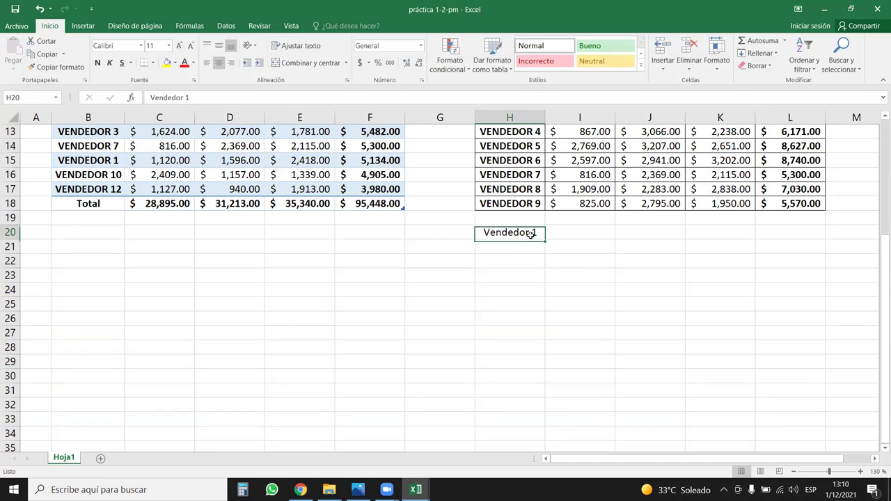
drag(543, 240, 532, 439)
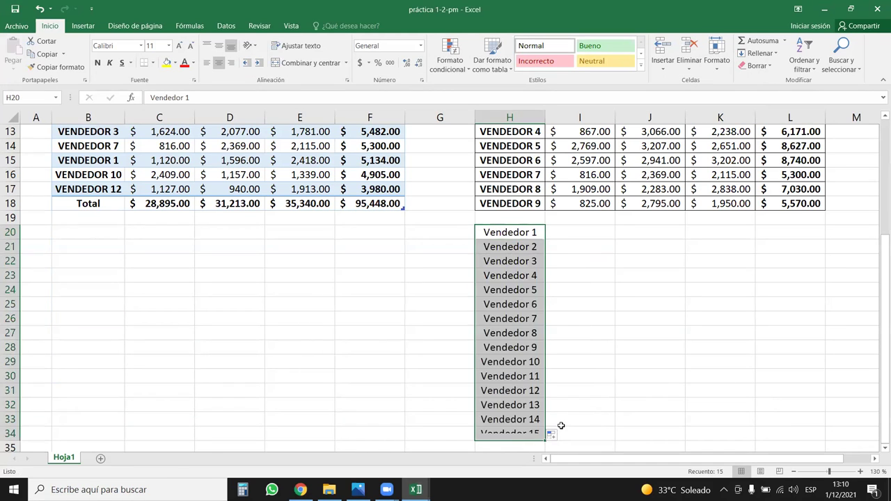
key(ctrl+c)
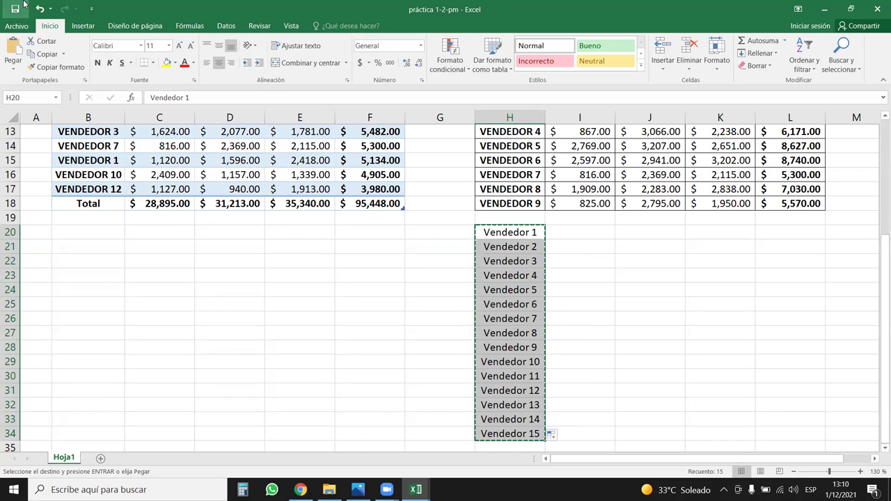
key(Escape)
- Import H20:H34 as a new custom list through the advanced options, and clear the helper series from those cells
click(23, 26)
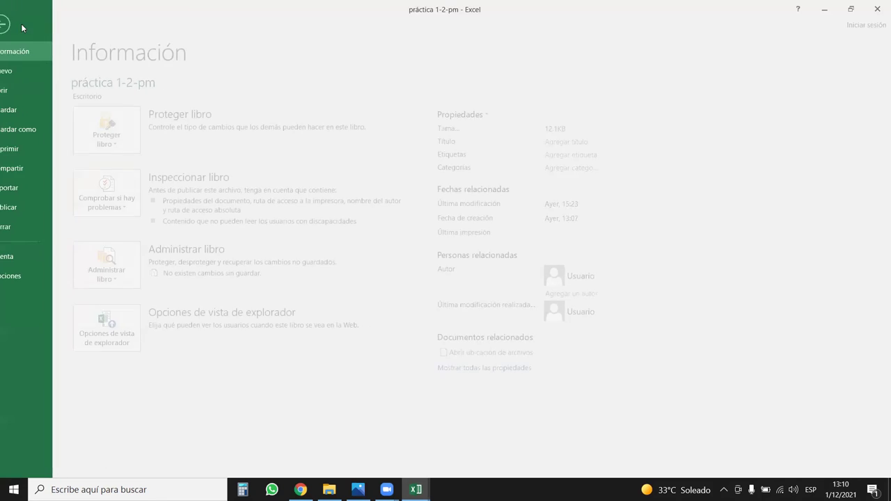
click(26, 278)
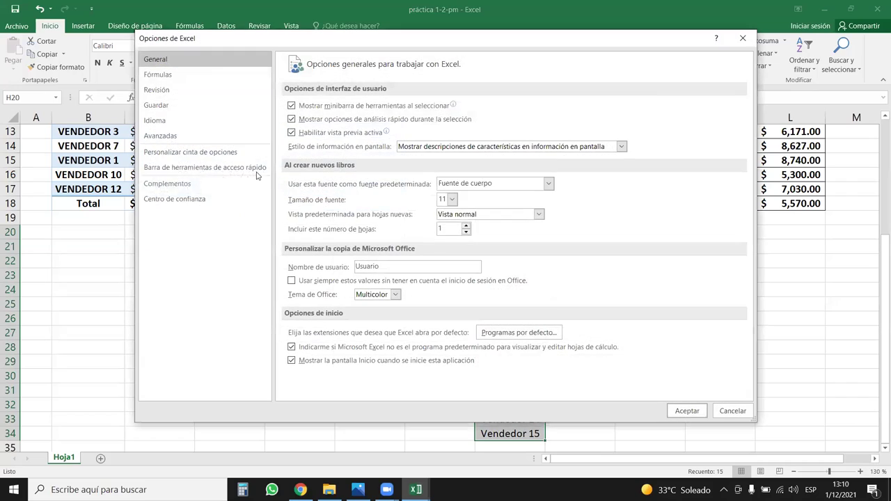
click(178, 137)
drag(748, 94, 748, 354)
click(548, 170)
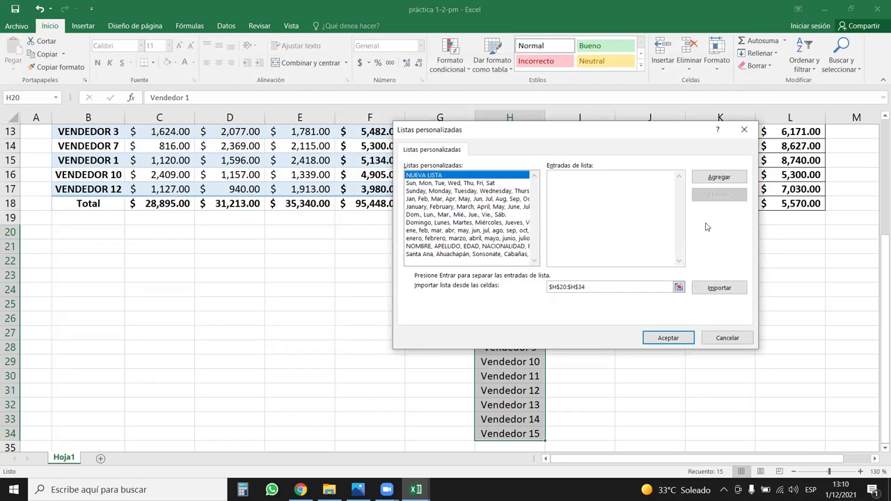
click(709, 289)
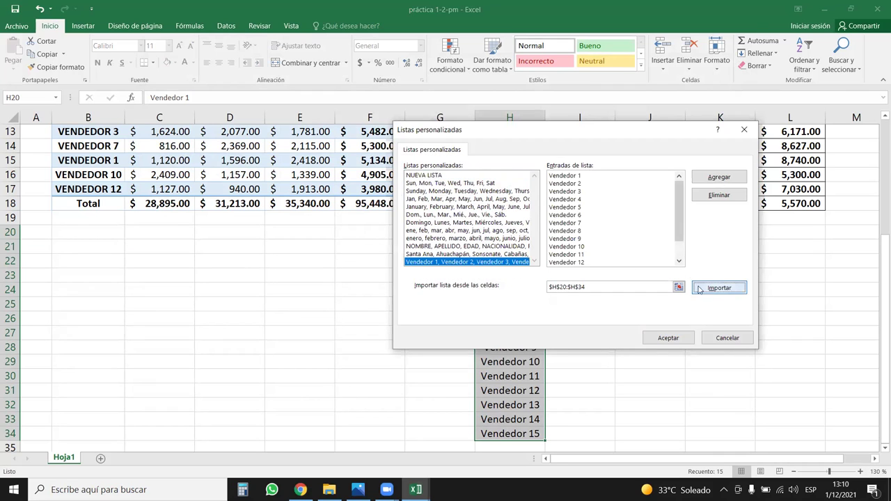
drag(680, 209, 680, 273)
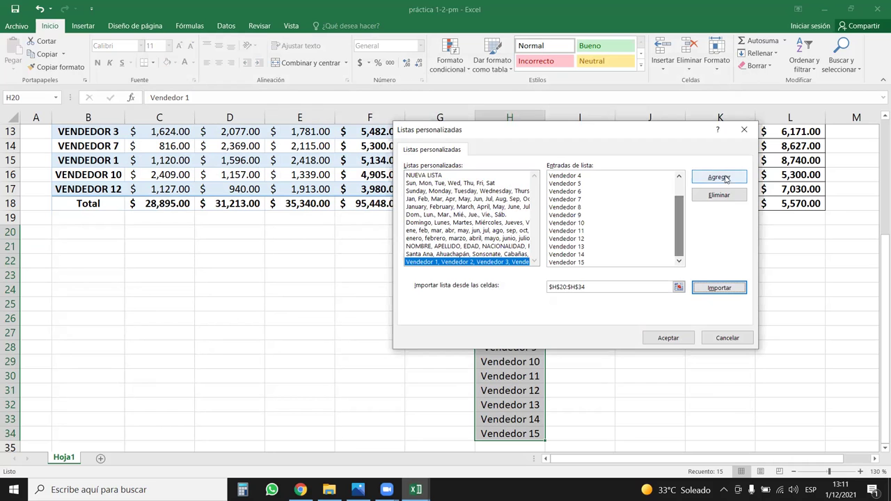
click(674, 340)
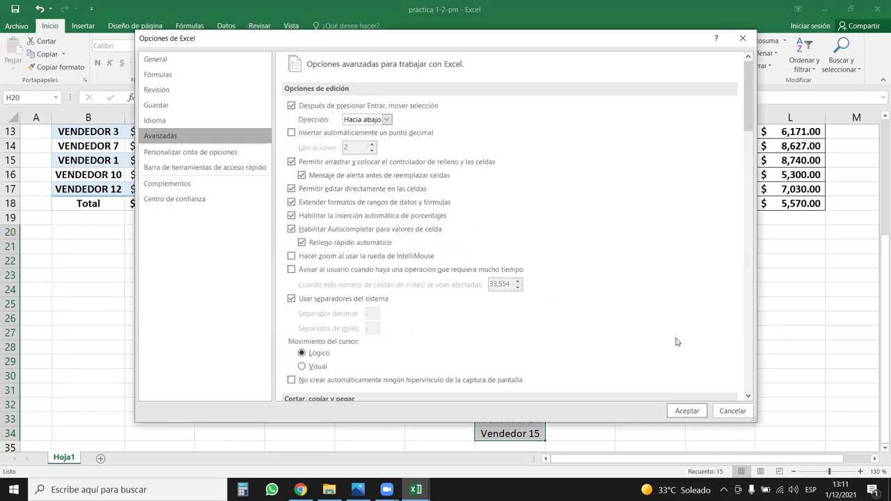
click(687, 411)
key(Delete)
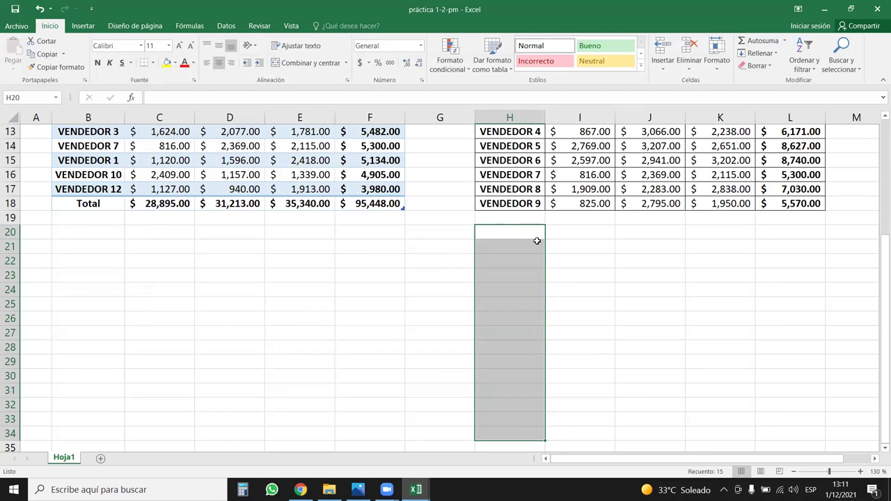
- Sort the green table by the VENDEDOR column's values, using the custom list Vendedor 1, Vendedor 2, Vendedor 3… as the order
scroll(537, 241, up, 4)
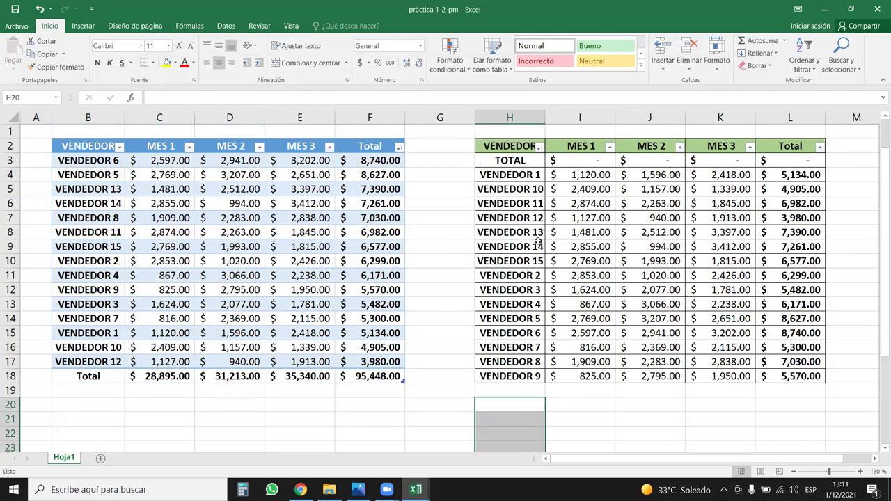
click(539, 147)
click(475, 349)
click(503, 158)
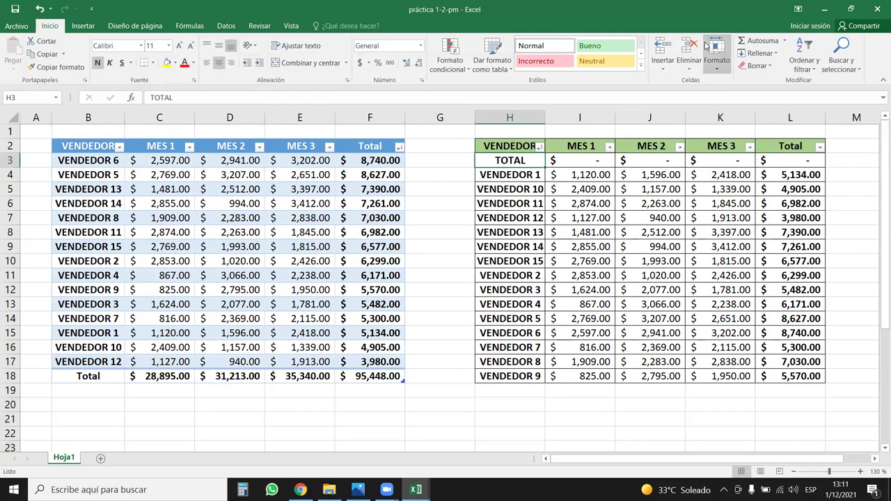
click(804, 56)
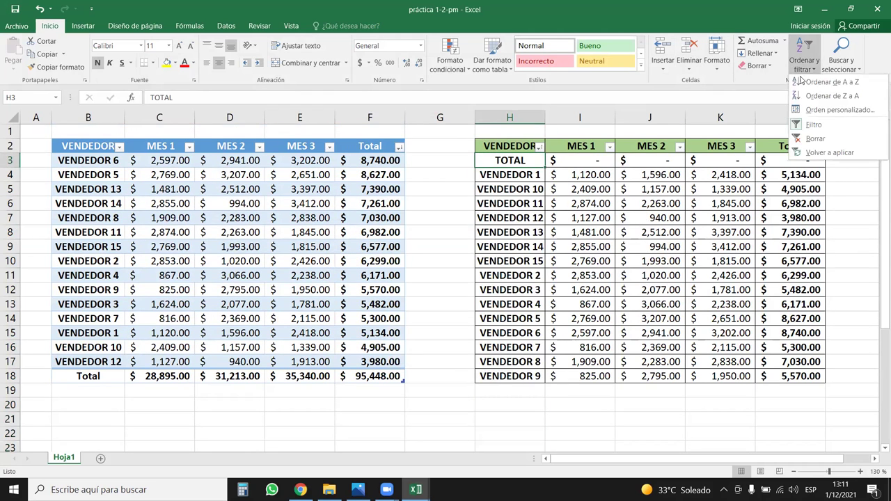
click(835, 110)
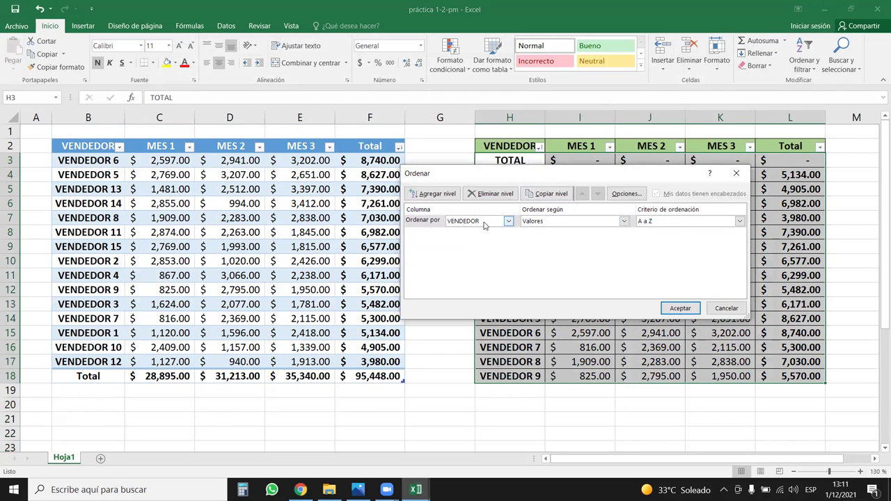
click(668, 221)
click(679, 248)
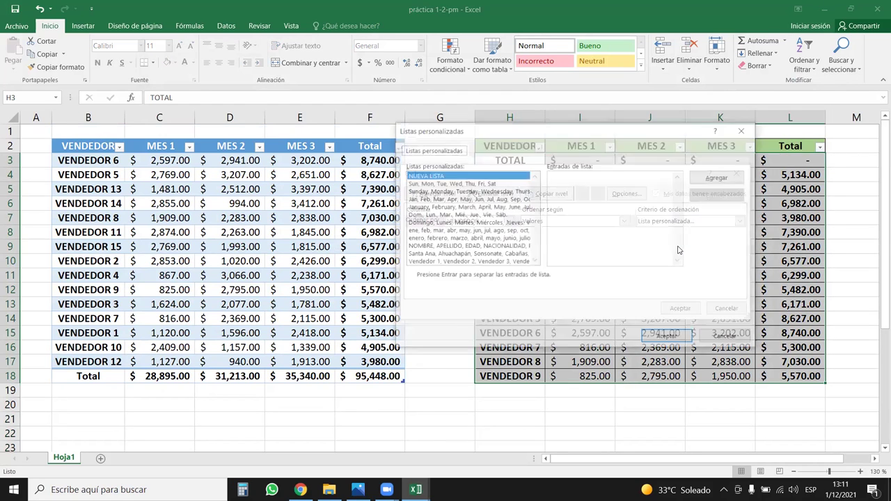
click(484, 262)
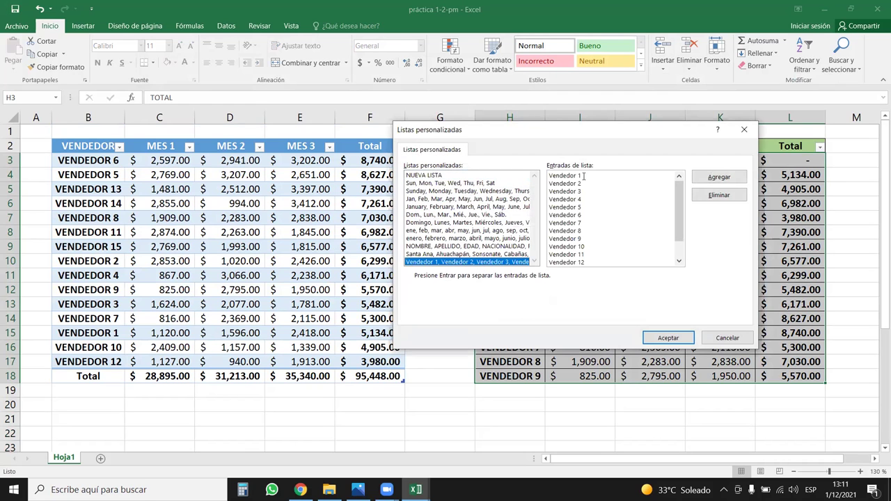
click(667, 338)
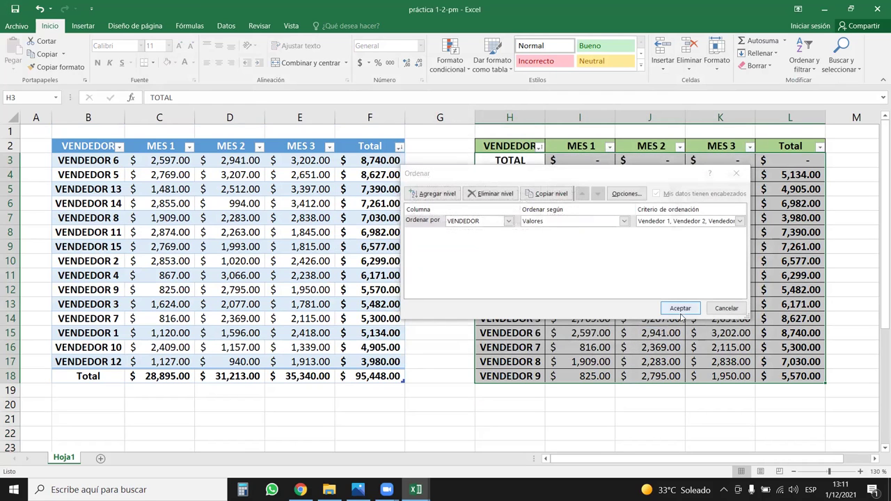
click(680, 307)
key(Down)
key(Down)
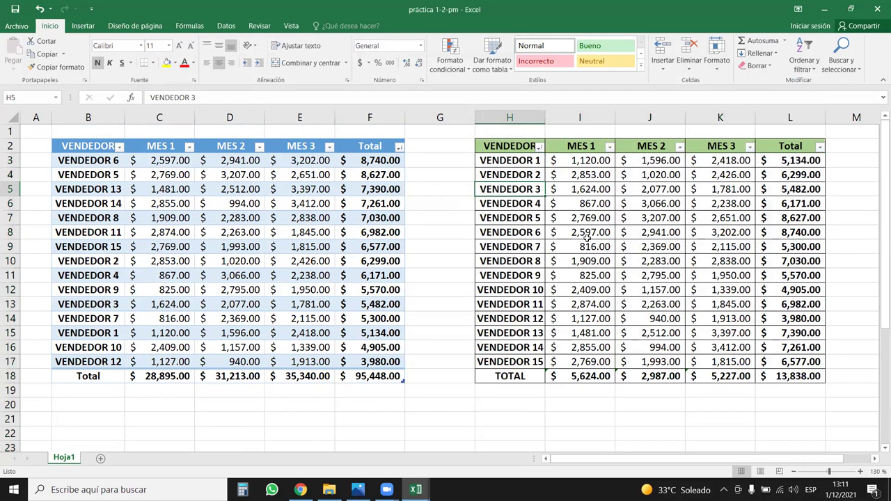
drag(519, 376, 800, 376)
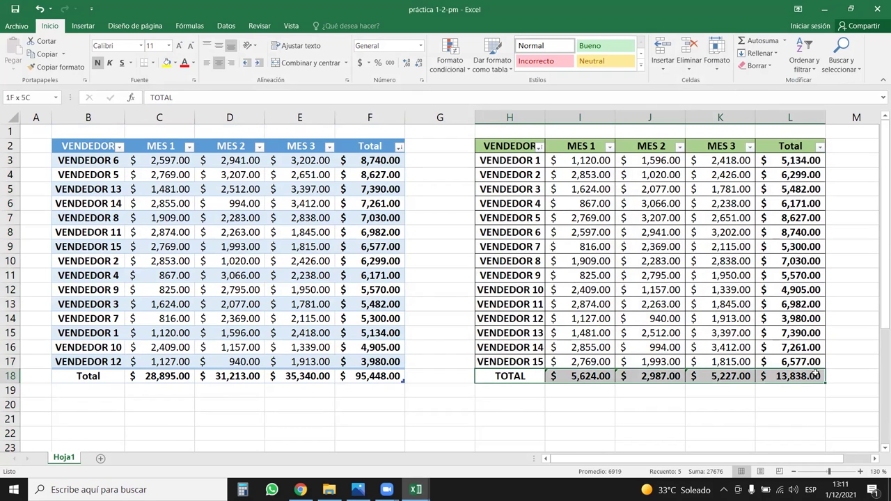
drag(532, 160, 531, 370)
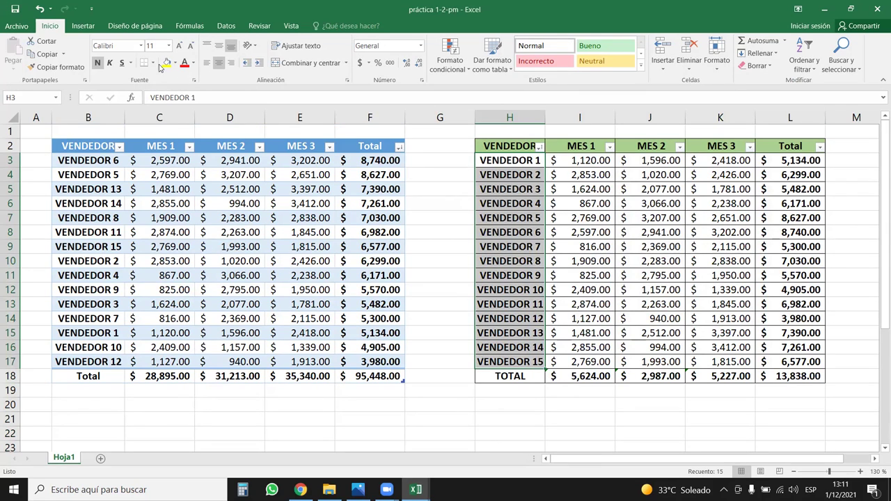
drag(580, 160, 731, 360)
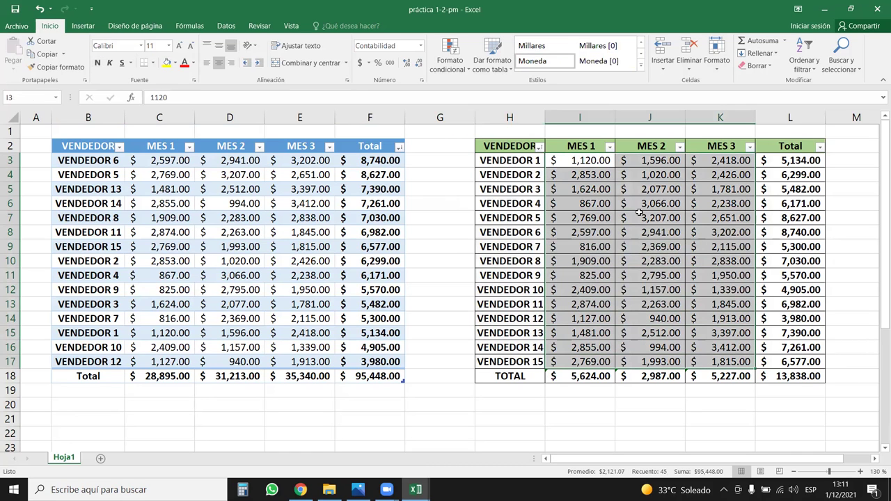
- Extend the MES 1 total in I18 to =SUMA(I3:I17), and fill the formula across to K18
click(608, 377)
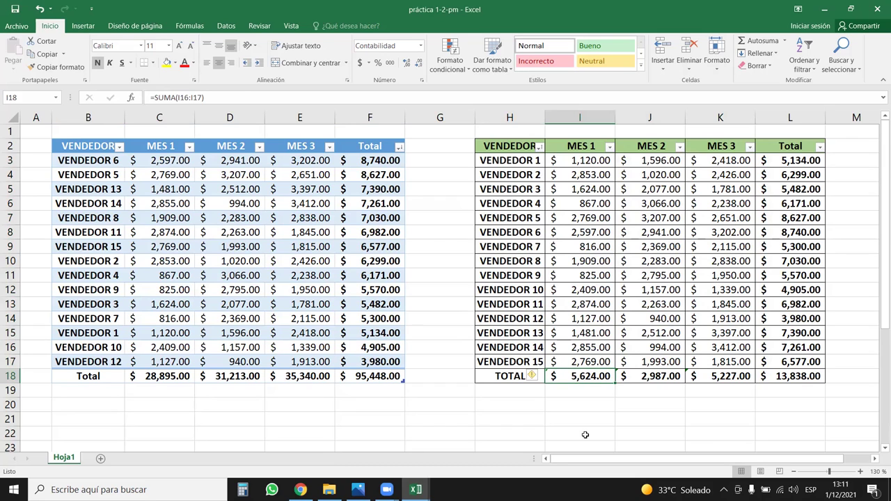
double_click(587, 376)
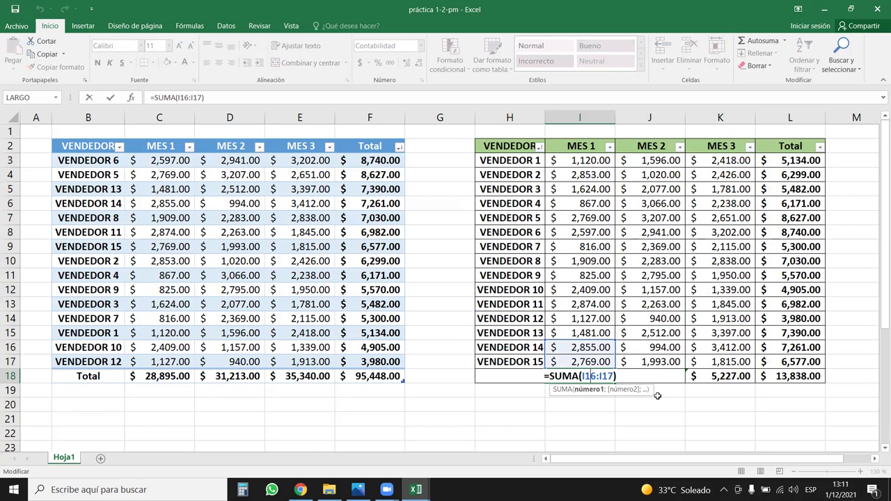
drag(614, 339, 612, 156)
key(Return)
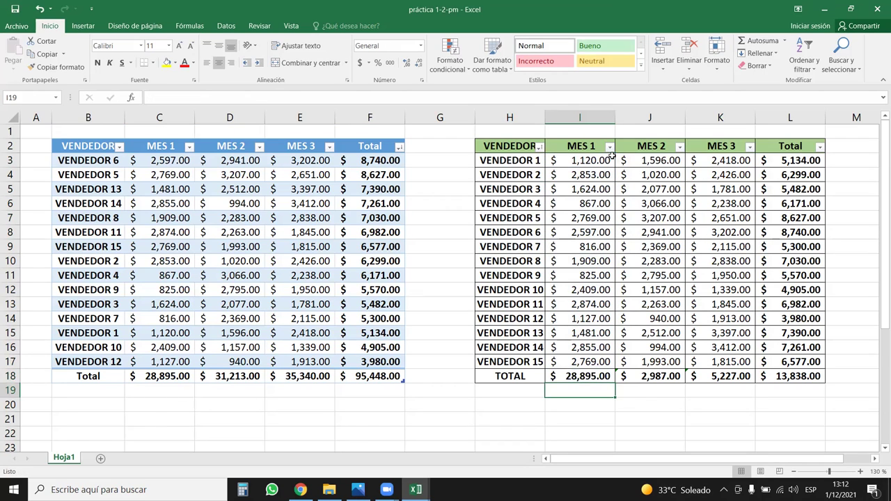
click(589, 378)
drag(615, 379, 750, 387)
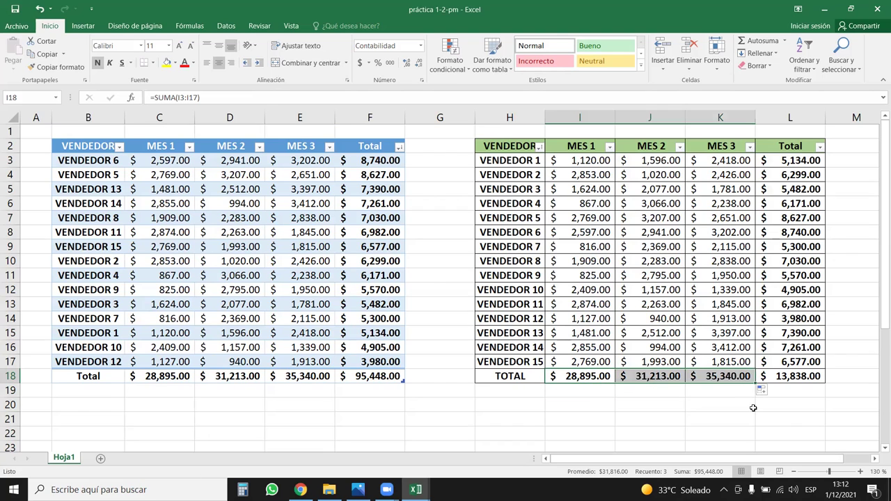
- Extend the grand total formula in L18 of the green table to cover L3:L17
double_click(785, 376)
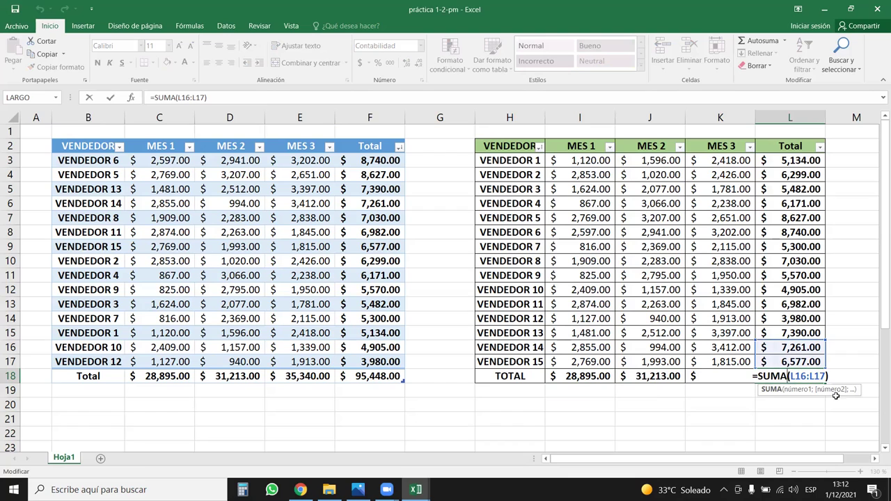
drag(827, 340, 795, 156)
key(Return)
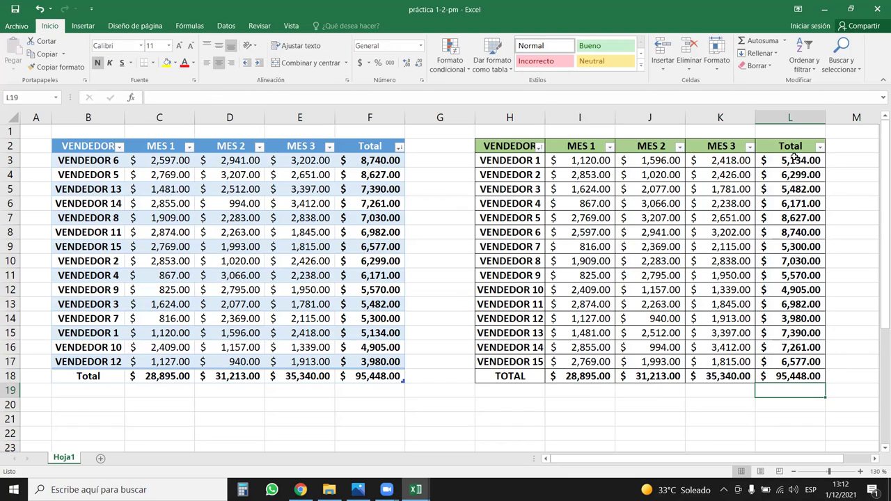
drag(502, 380, 659, 392)
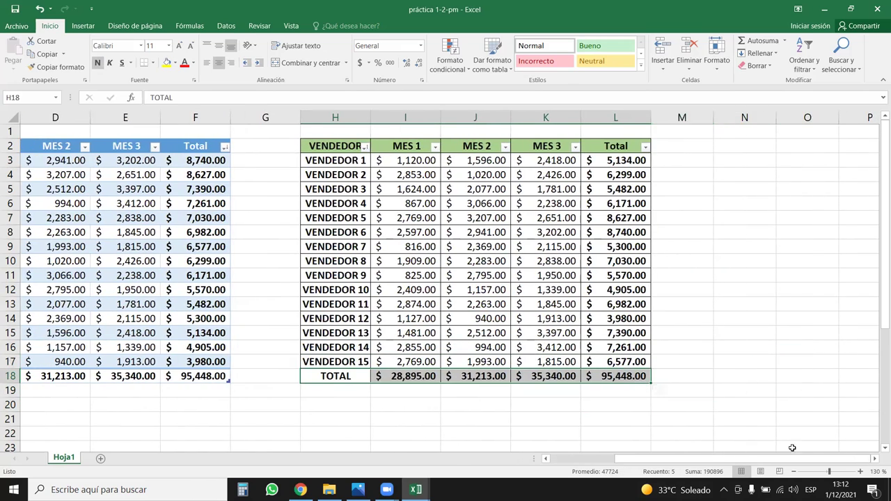
scroll(792, 448, left, 3)
click(593, 400)
click(575, 190)
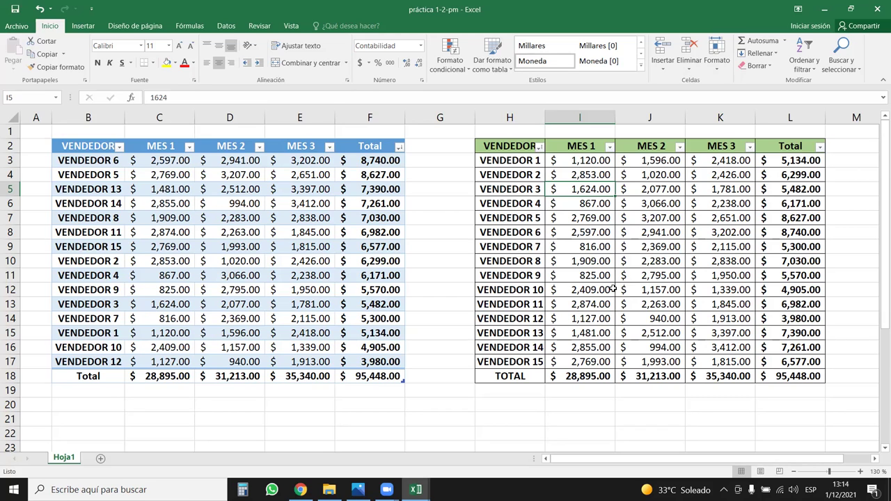
click(607, 173)
click(592, 118)
click(595, 160)
drag(596, 159, 595, 361)
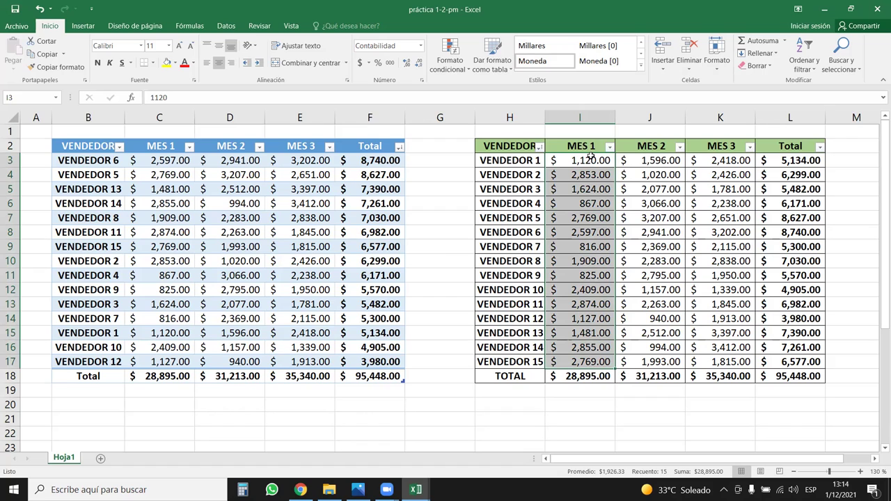
drag(591, 159, 594, 363)
- Insert a blank column before MES 1 in the green table
right_click(586, 118)
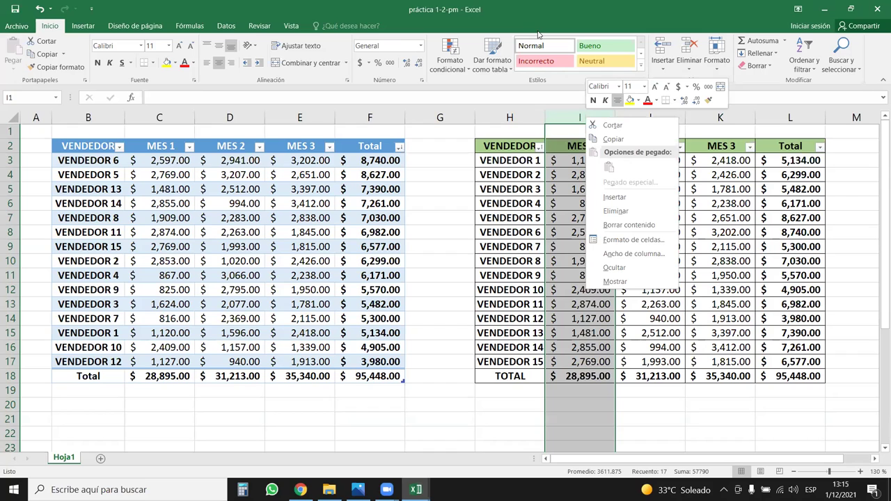
right_click(583, 119)
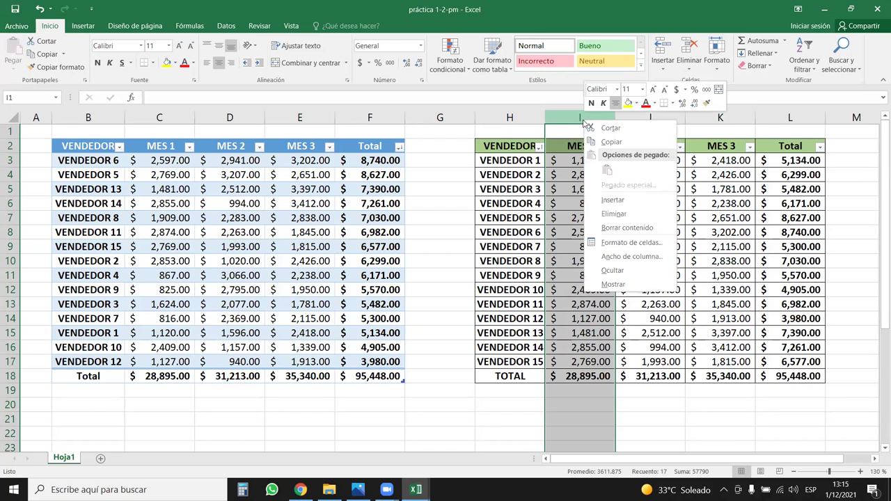
click(613, 214)
click(605, 160)
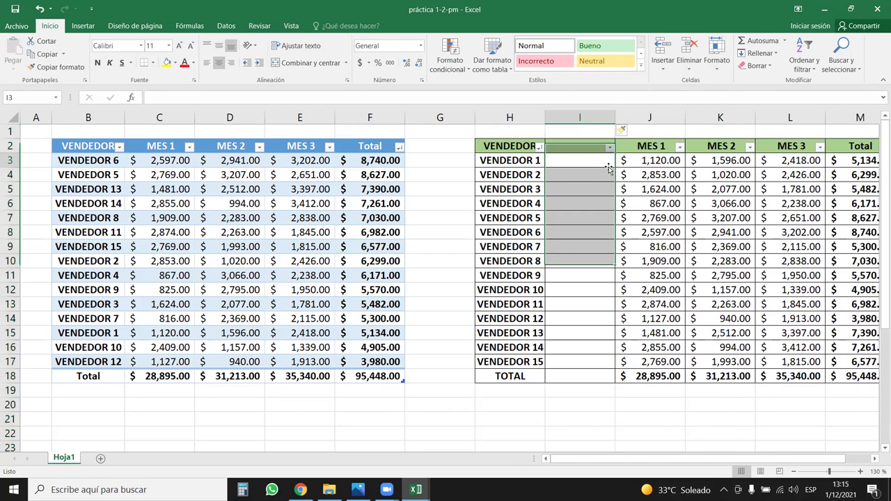
drag(619, 162, 599, 360)
drag(596, 164, 582, 356)
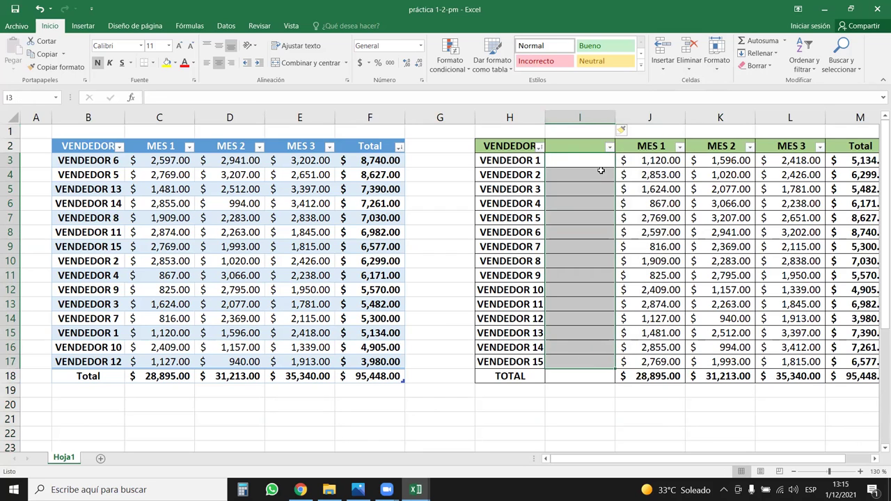
click(640, 148)
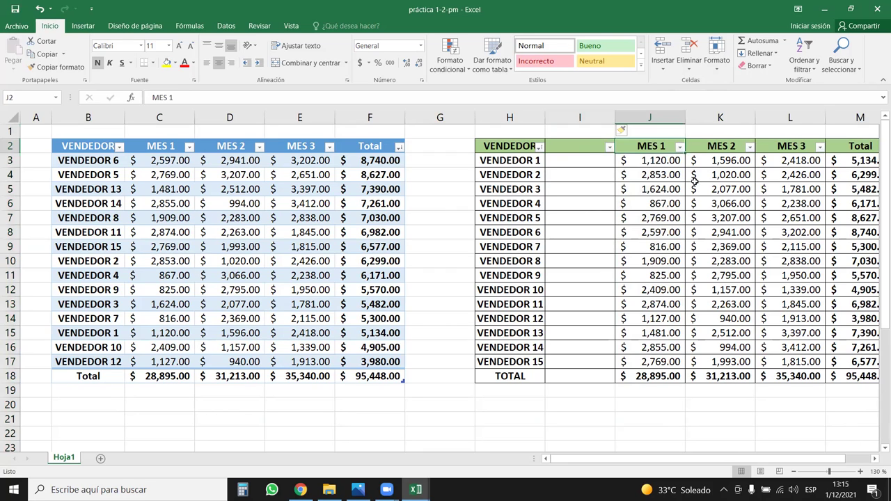
- Insert a blank column before MES 2 and another before MES 3 in the green table
right_click(725, 118)
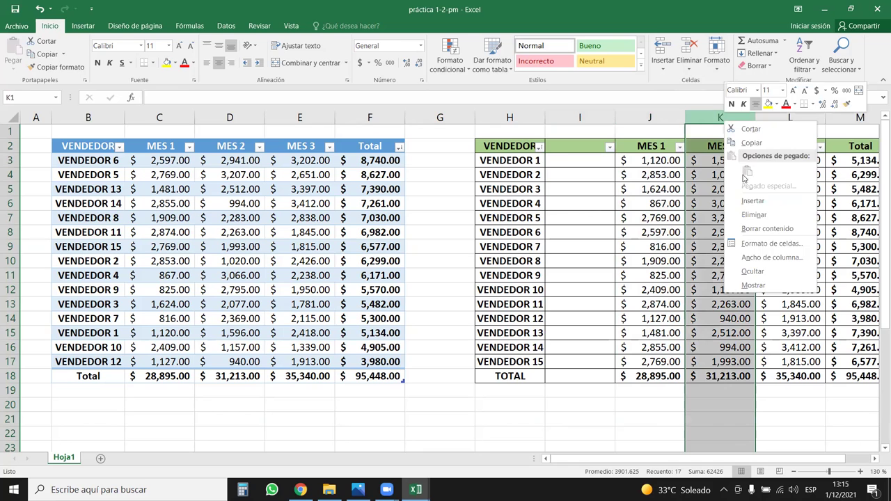
click(753, 200)
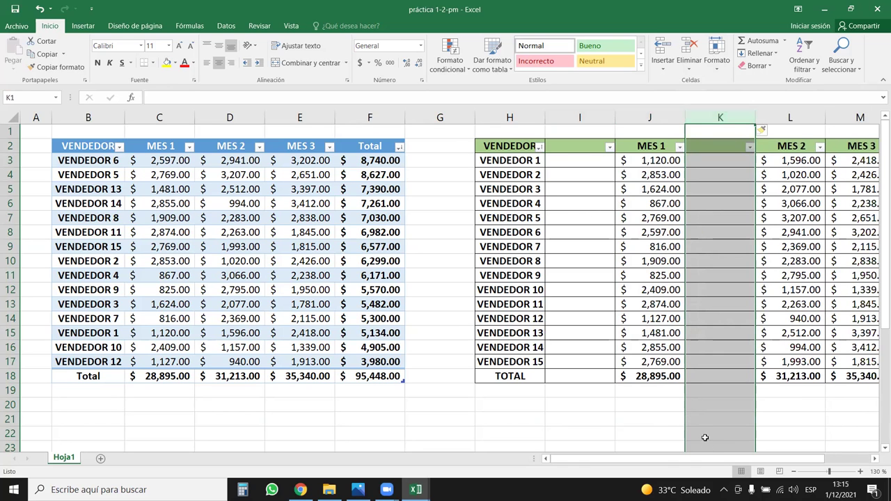
scroll(709, 456, right, 2)
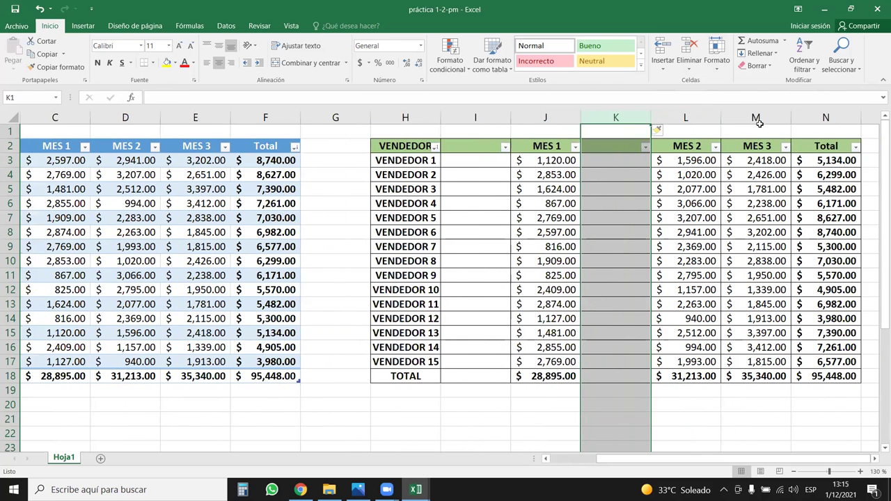
right_click(759, 120)
click(789, 202)
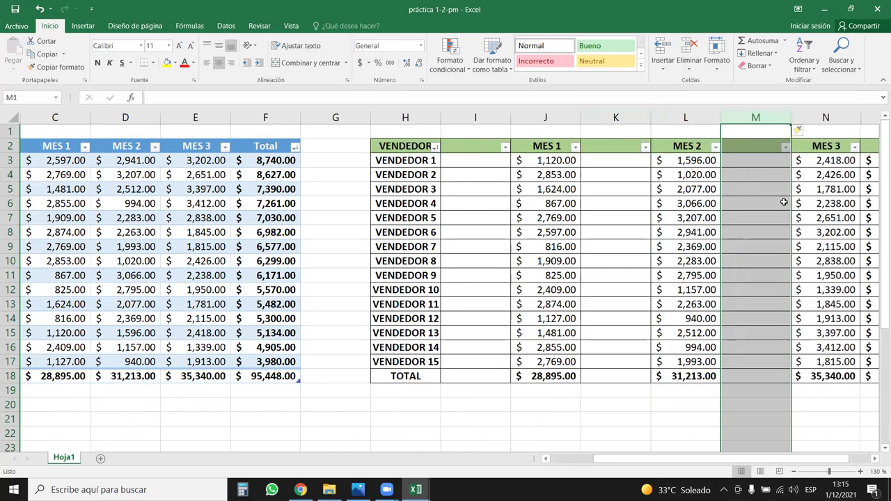
click(737, 159)
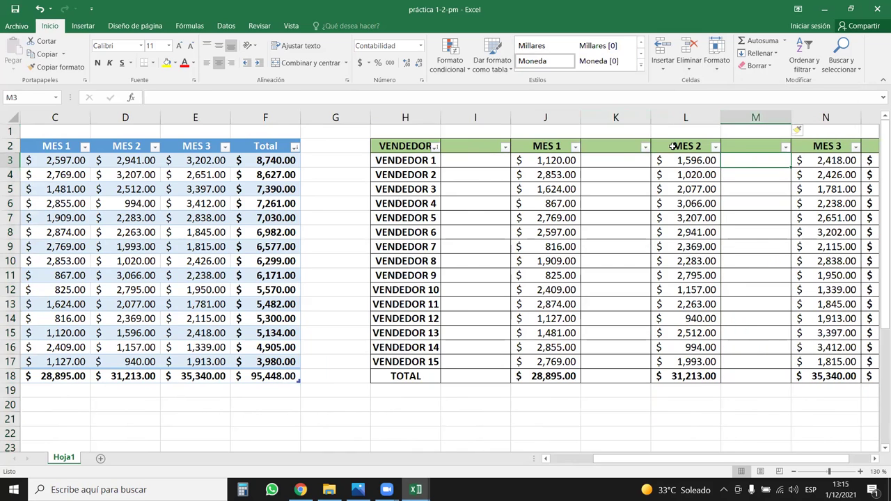
click(607, 174)
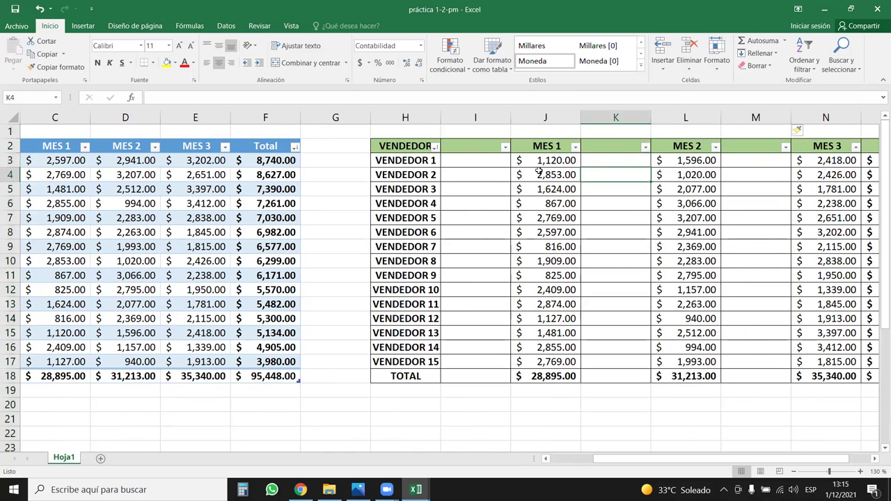
click(487, 150)
drag(521, 148, 529, 148)
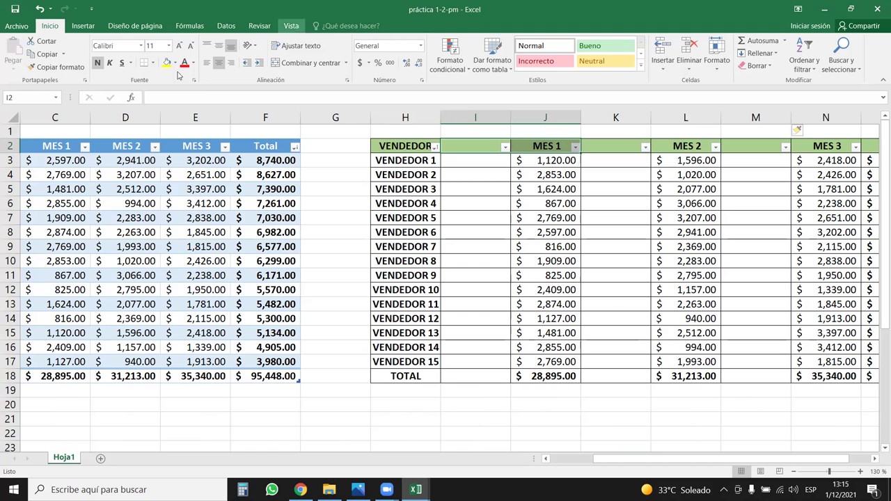
drag(415, 157, 828, 293)
- Clear both contents and formatting from the green table's TOTAL row, H18:O18
drag(426, 376, 766, 376)
right_click(766, 376)
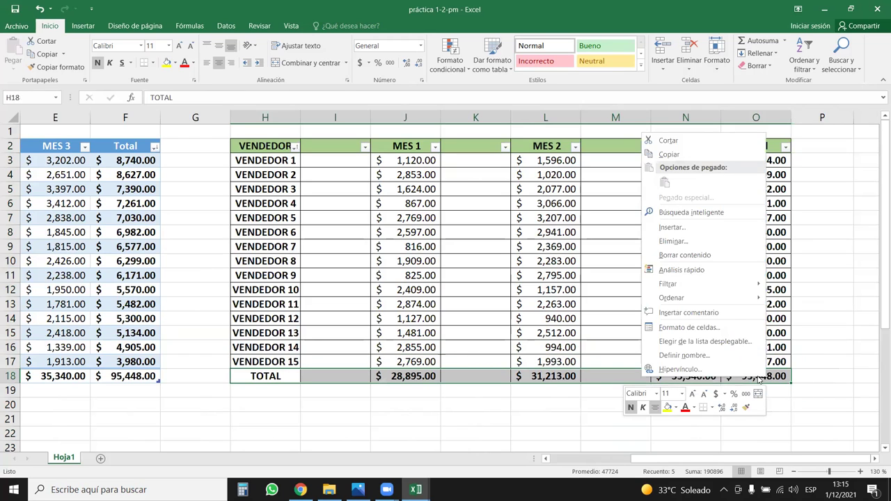
key(Escape)
click(758, 65)
click(772, 84)
click(557, 275)
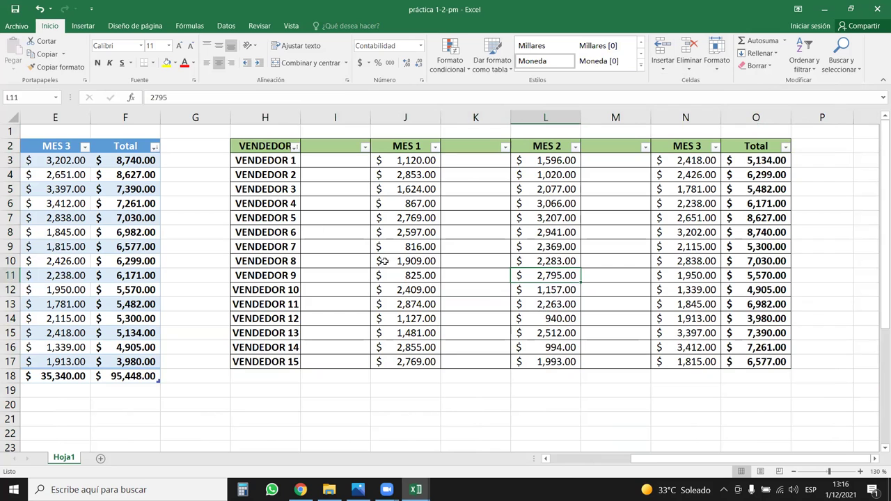
- Move the green table's vendor rows H3:O17 down one row, leaving row 3 empty below the headers
drag(292, 156, 769, 384)
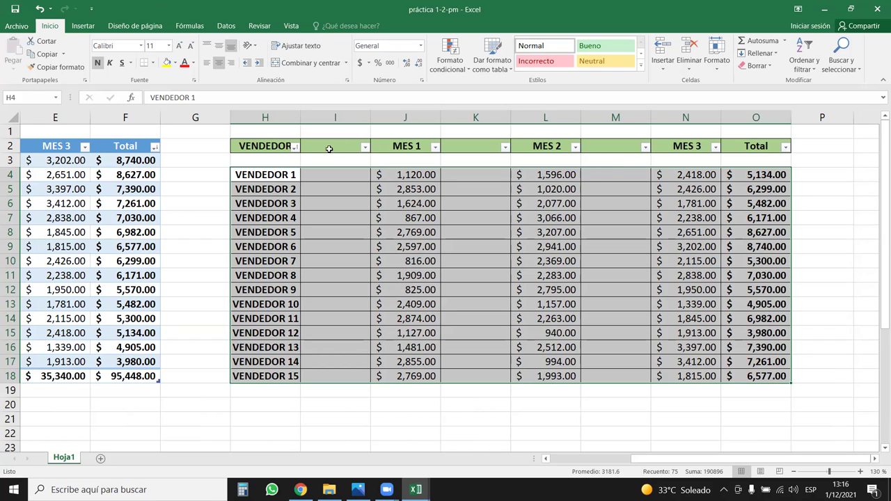
- Copy the month headers J2:N2 and paste them as values into row 3 of the green table
click(273, 157)
drag(422, 147, 674, 147)
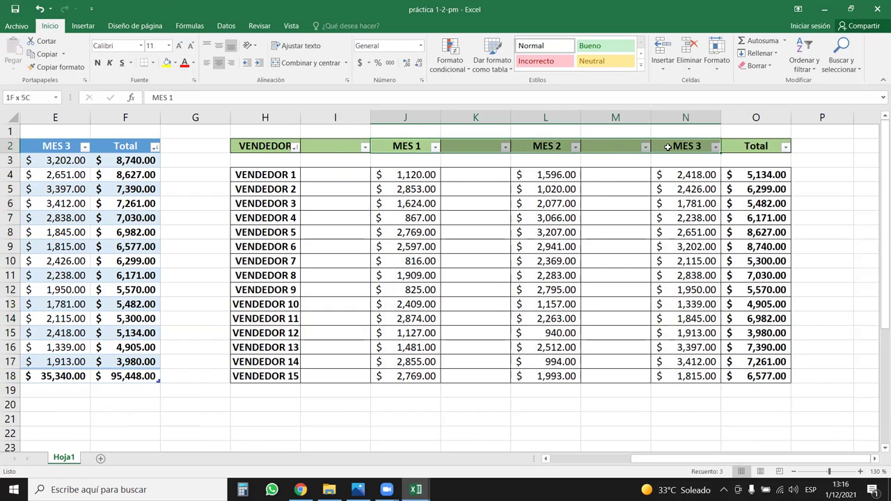
right_click(704, 147)
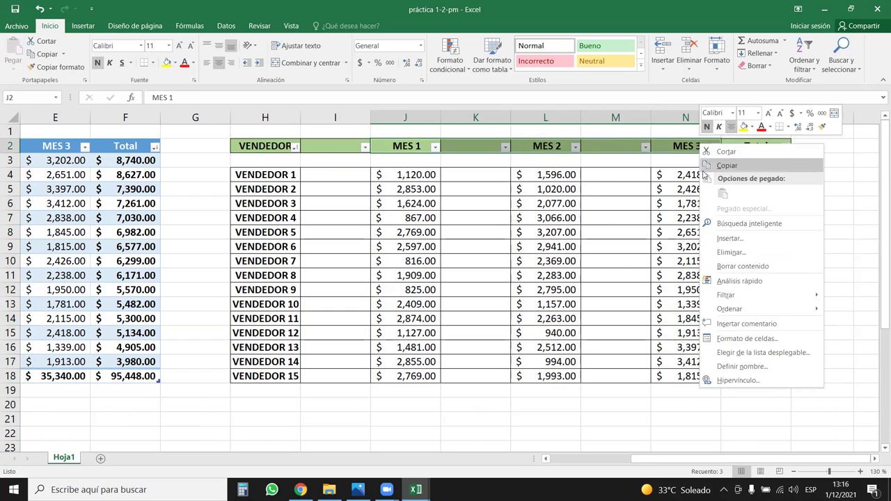
click(726, 166)
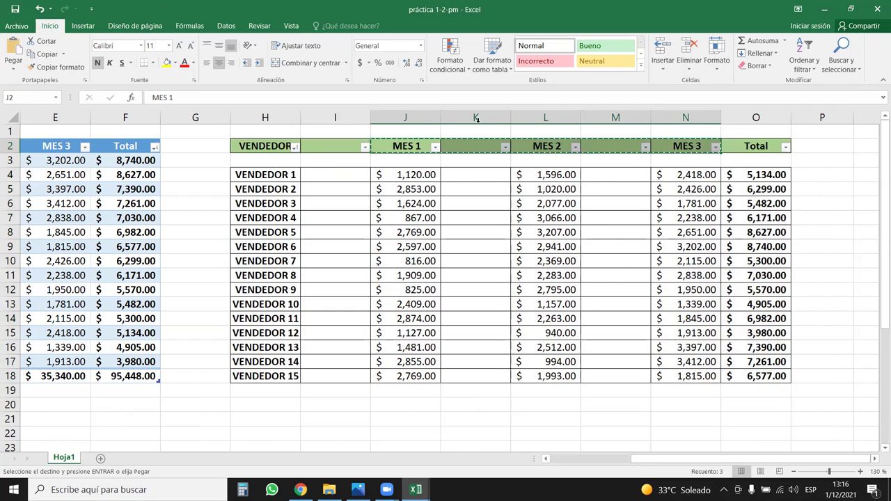
right_click(403, 160)
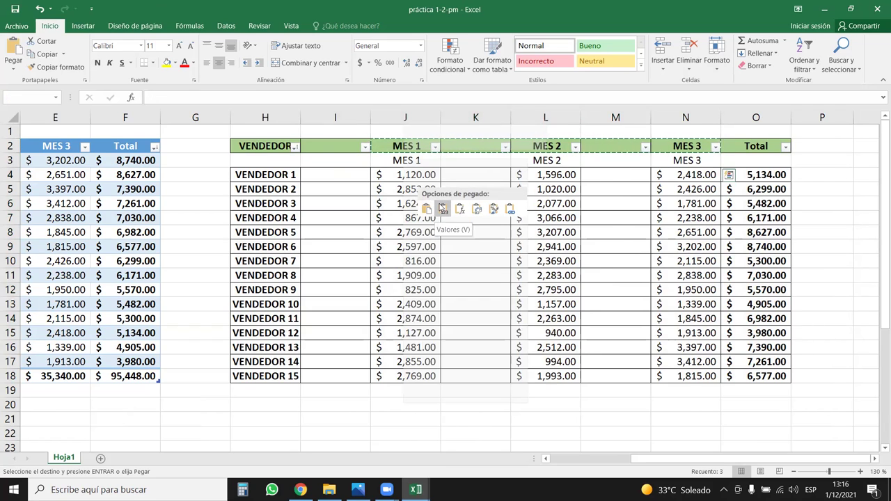
click(442, 207)
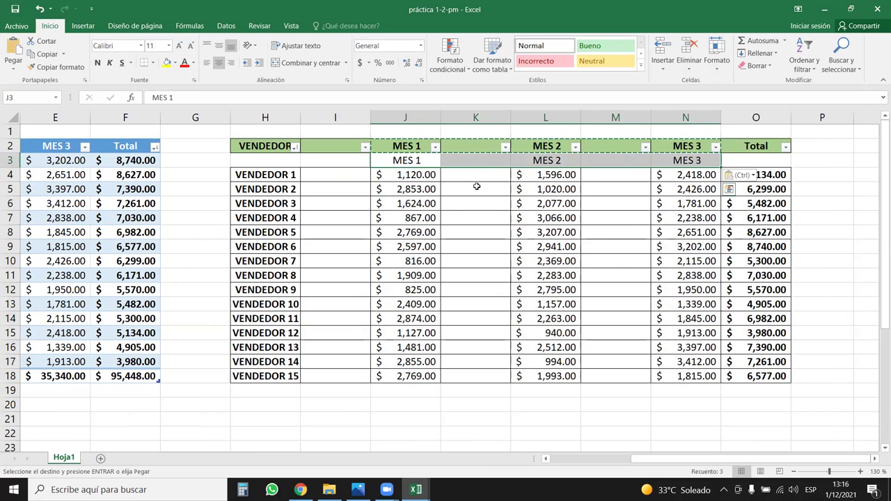
click(477, 185)
- Enter the subheaders PRIMERA in I3 and SEGUNDA in J3 below MES 1
click(403, 161)
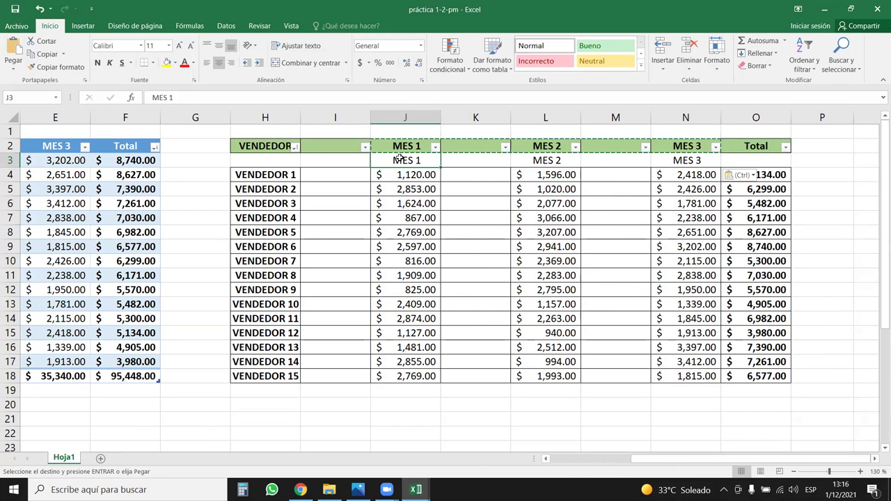
key(Left)
text(pri)
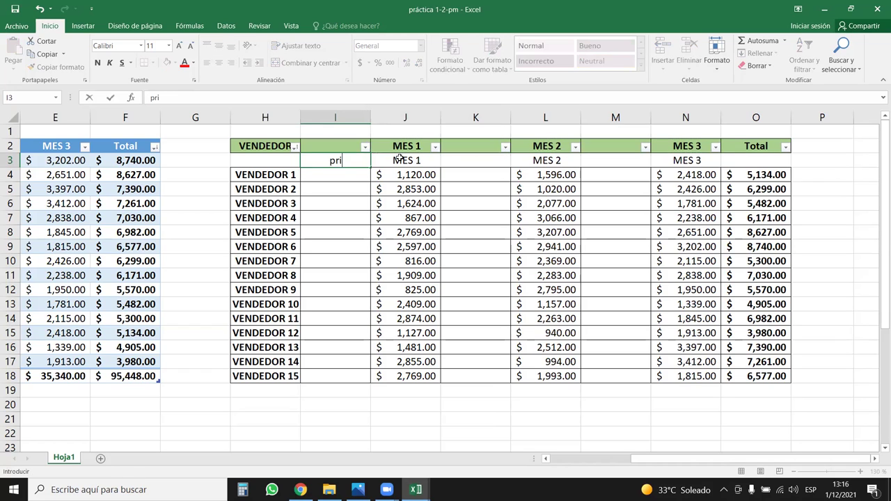
text(PRIMERA)
key(ctrl+Return)
click(400, 160)
text(SEGUNDA)
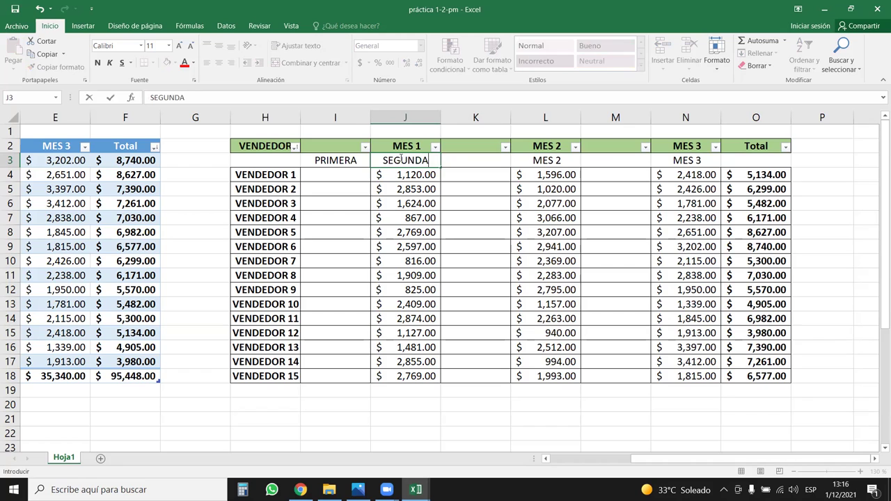
- Copy the PRIMERA and SEGUNDA subheaders from I3:J3 into K3:L3 and M3:N3
key(Left)
key(shift+Right)
key(ctrl+c)
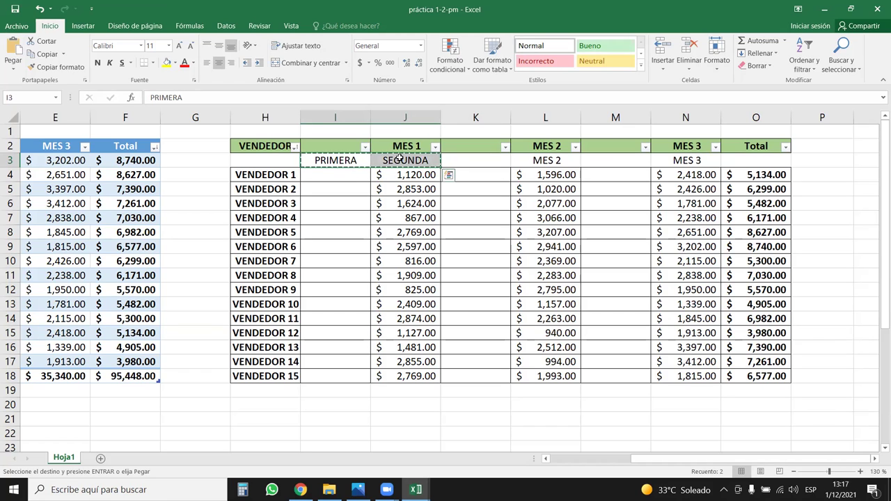
key(Right)
key(Right)
key(ctrl+v)
key(Right)
key(ctrl)
key(Right)
key(Right)
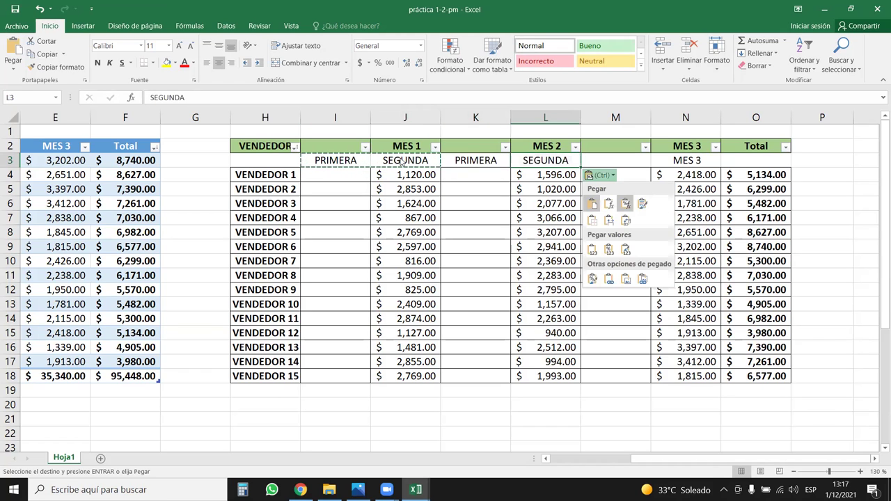
key(Escape)
key(Right)
key(ctrl+v)
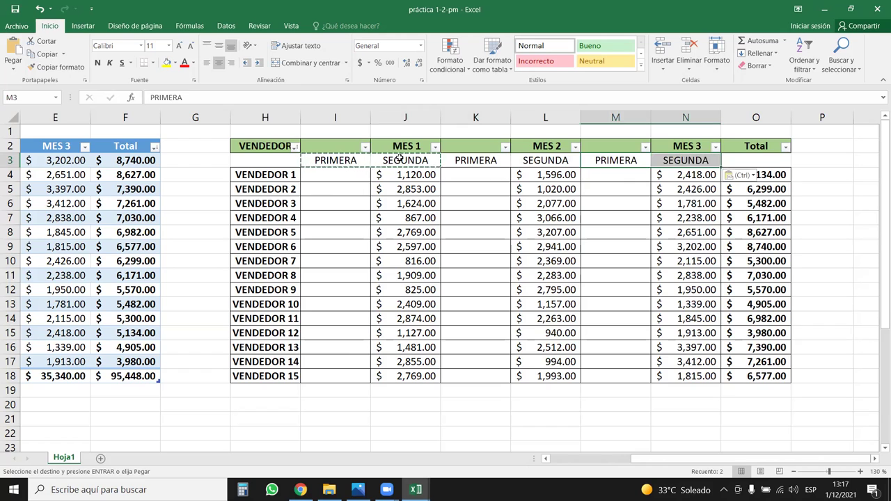
- Merge and center the VENDEDOR header across H2:H3
key(Left)
key(Left)
key(Left)
key(Left)
key(Left)
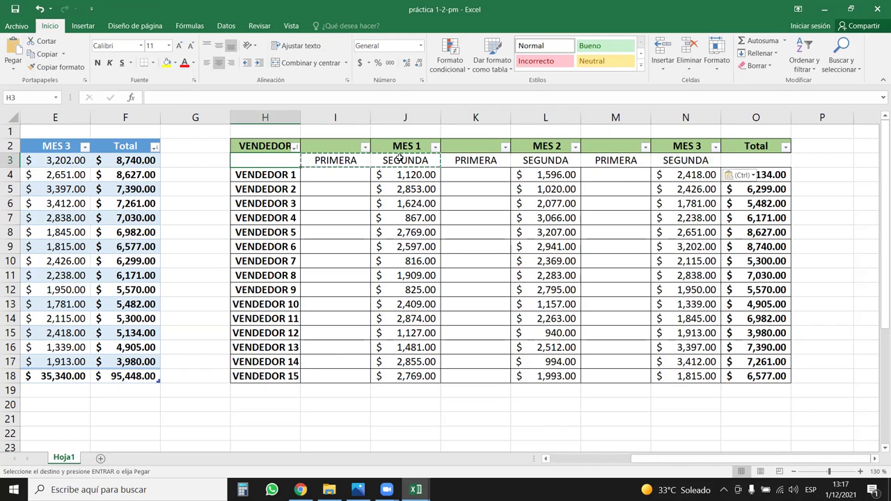
drag(278, 146, 275, 160)
click(306, 63)
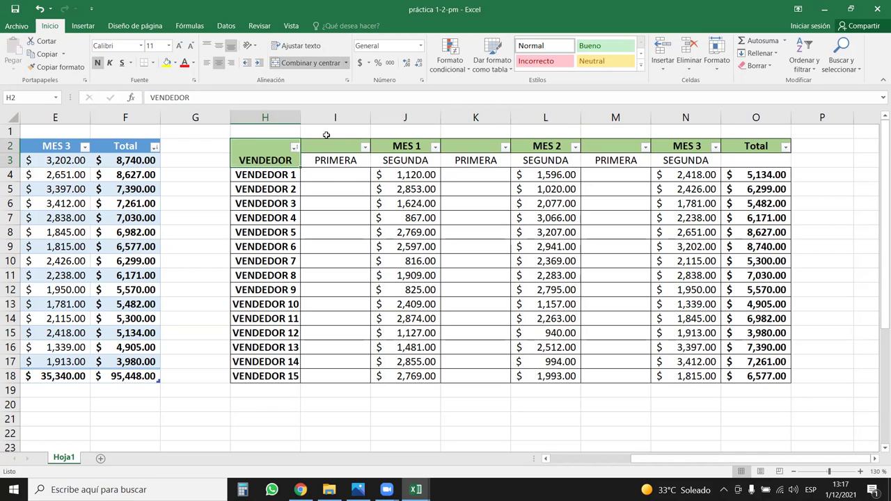
- Merge and center MES 1 over I2:J2 and MES 2 over K2:L2, and turn off the green table's filter
drag(333, 146, 404, 146)
click(307, 63)
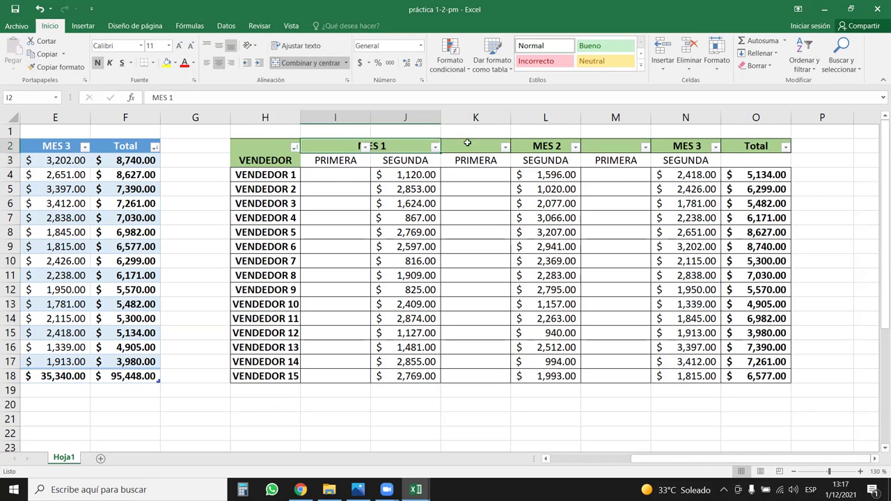
click(508, 147)
drag(509, 146, 546, 147)
click(306, 63)
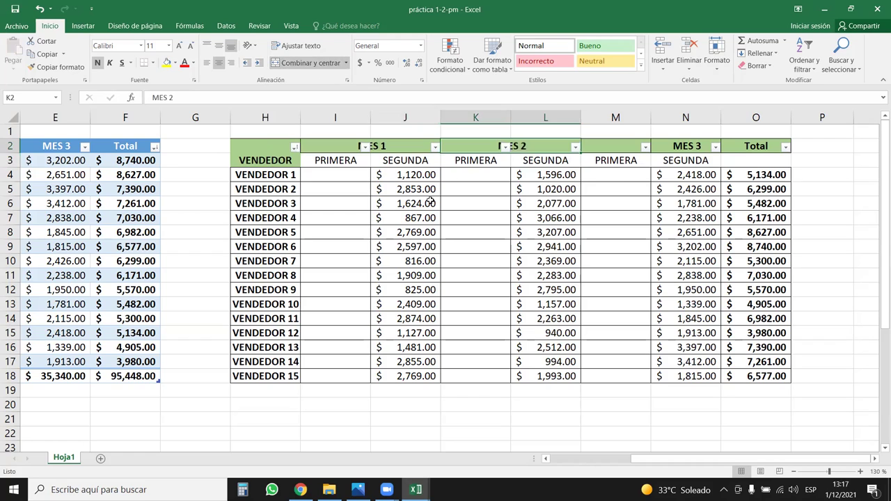
click(426, 203)
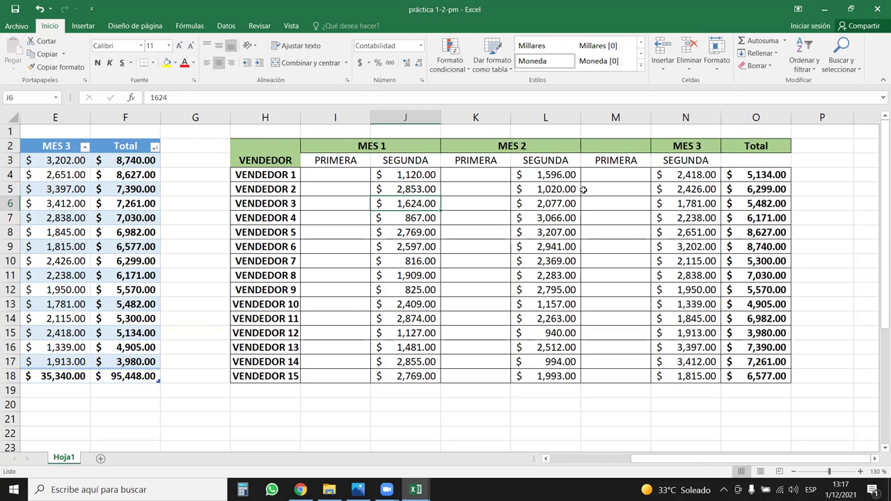
- Merge and center MES 3 over M2:N2 and the Total header over O2:O3
drag(610, 150, 713, 152)
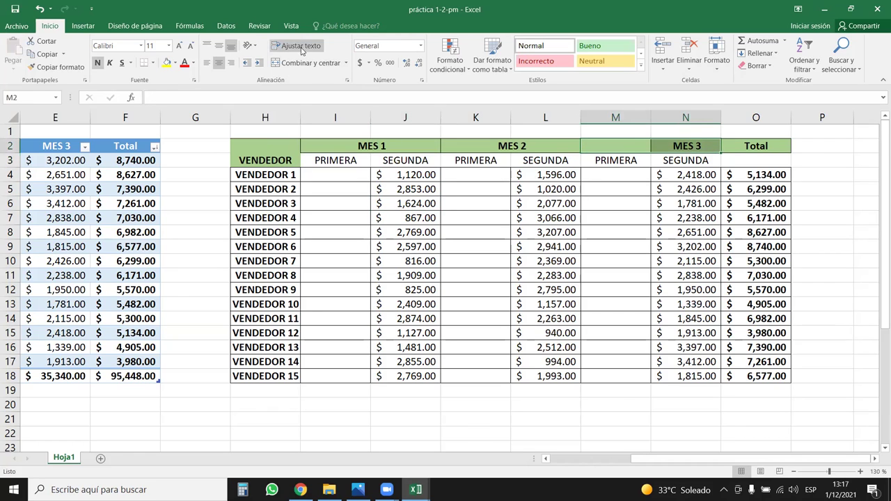
click(307, 63)
drag(769, 144, 766, 161)
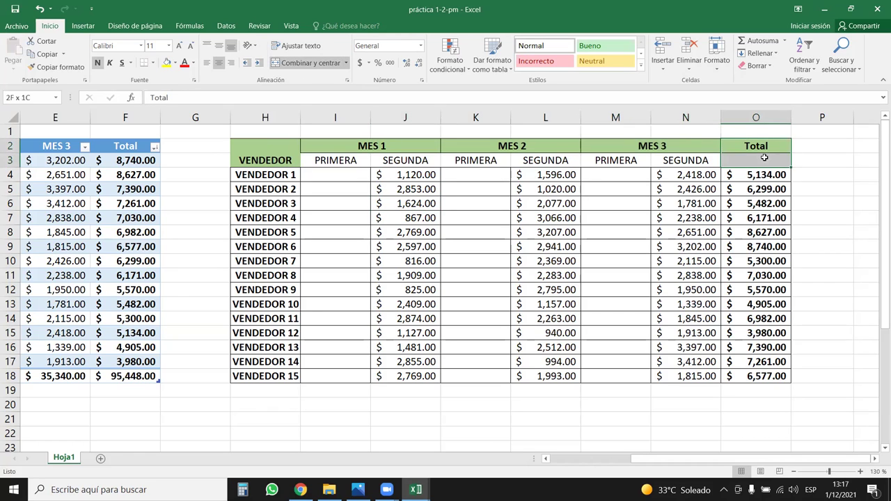
click(306, 63)
click(502, 247)
- Fill the month headers and subheaders I2:N3 with the theme green that matches the VENDEDOR header
drag(345, 154, 702, 159)
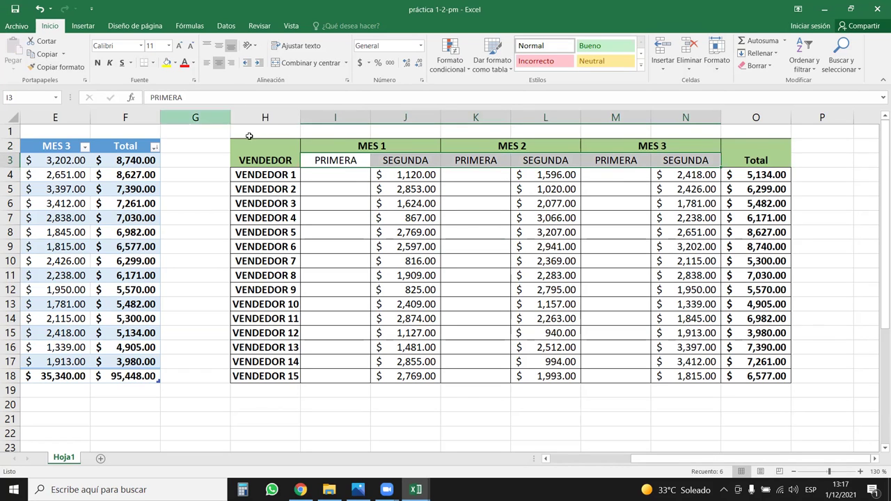
click(345, 146)
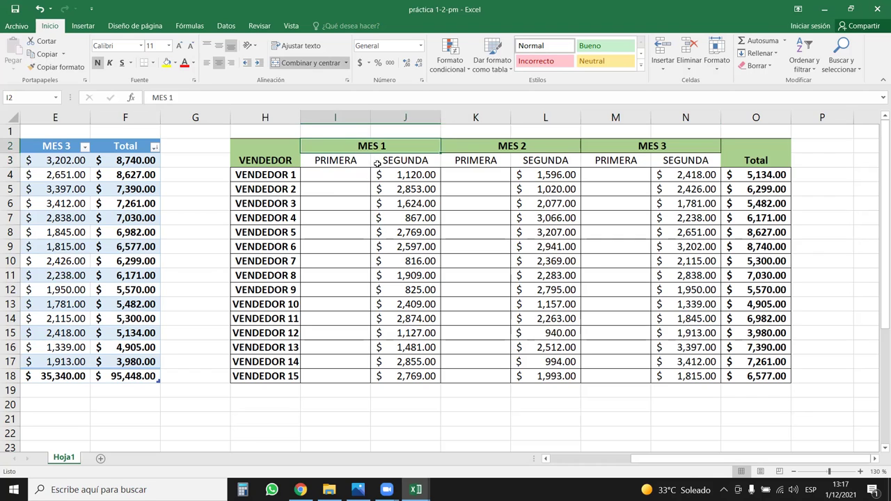
drag(342, 162, 606, 139)
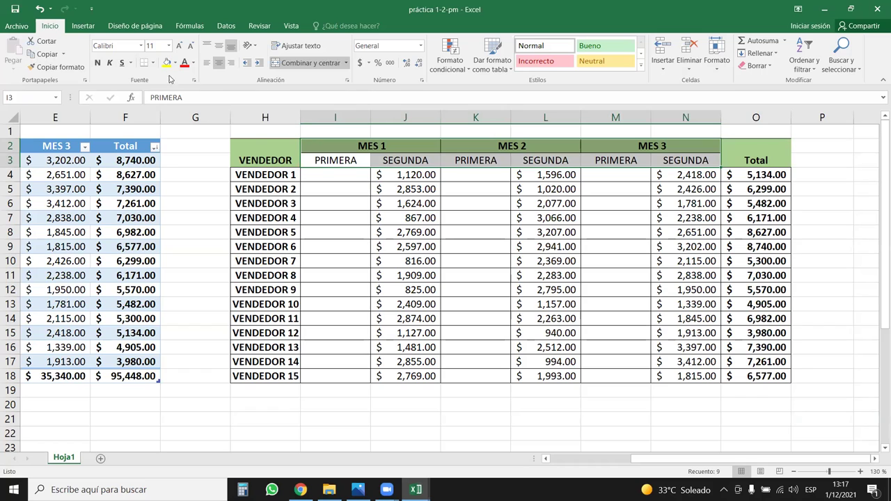
click(175, 64)
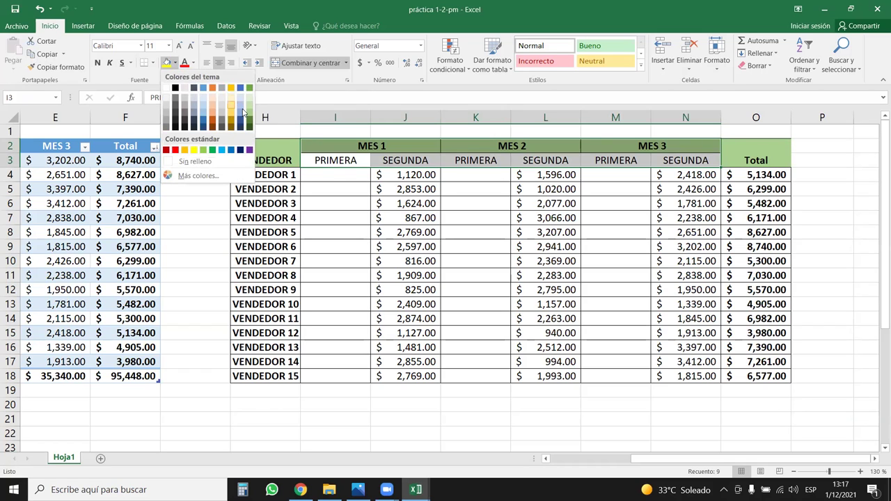
click(249, 104)
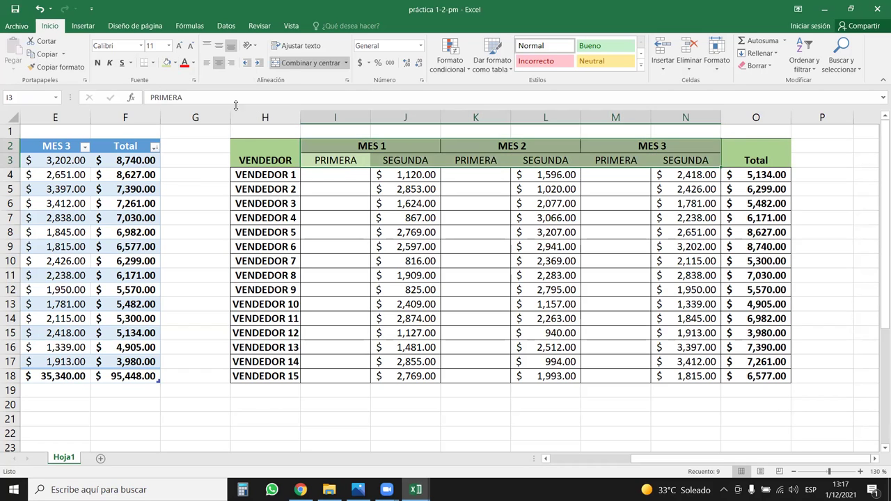
click(175, 64)
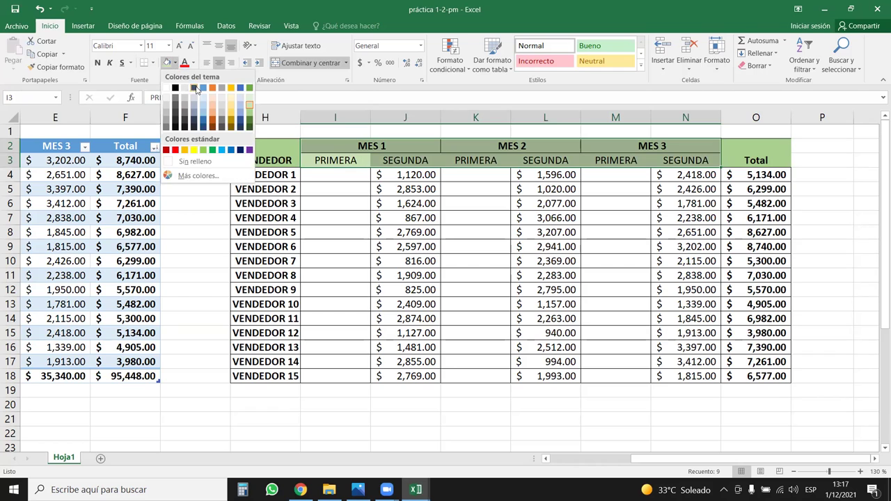
click(249, 113)
click(279, 178)
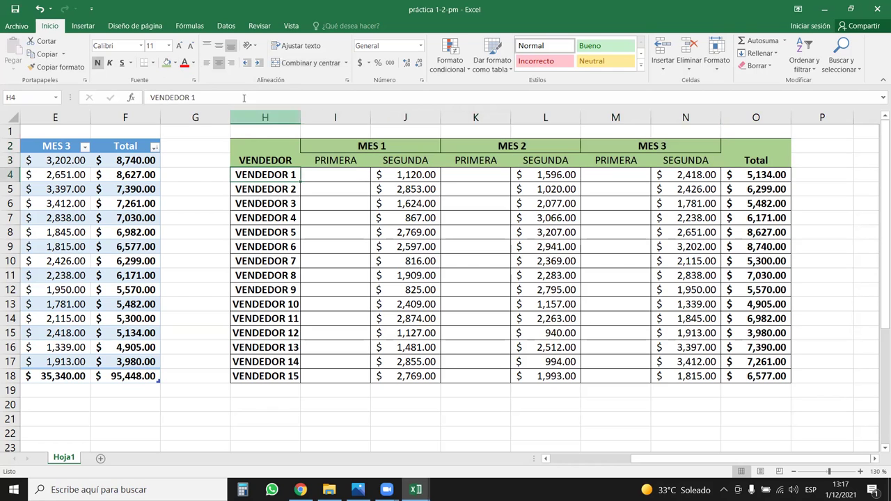
- Apply all borders to the green table's two header rows, H2:O3
drag(257, 146, 724, 149)
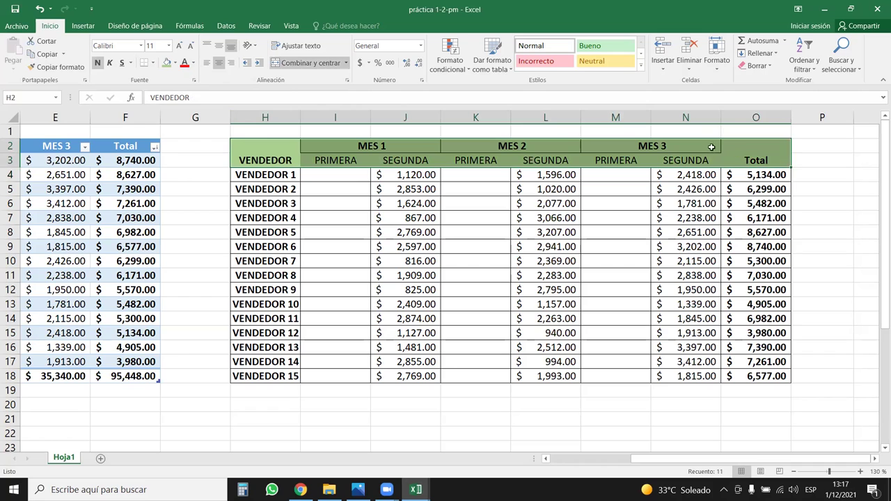
click(153, 63)
click(180, 161)
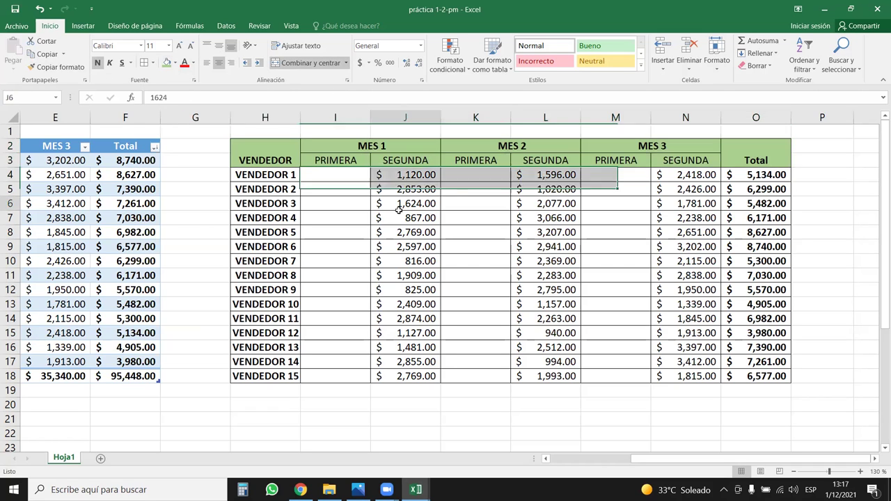
- Vertically center the merged VENDEDOR and Total headers of the green table
click(284, 142)
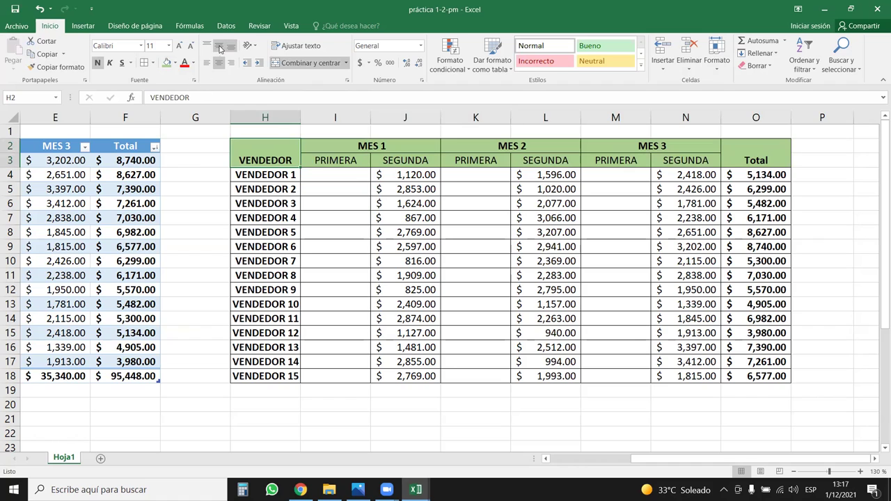
click(756, 161)
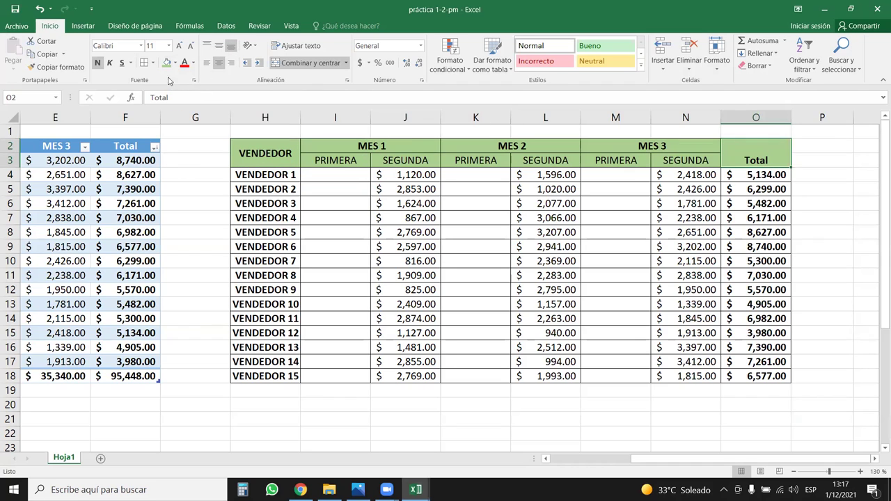
click(219, 46)
click(631, 232)
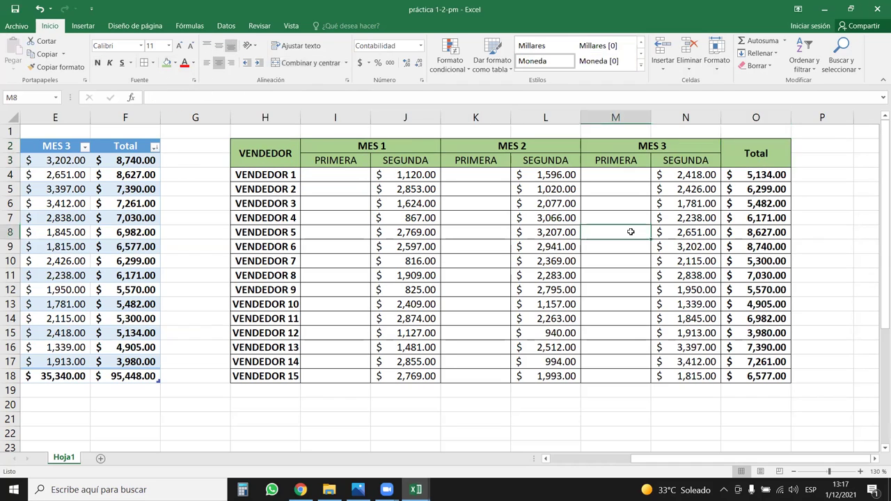
click(607, 332)
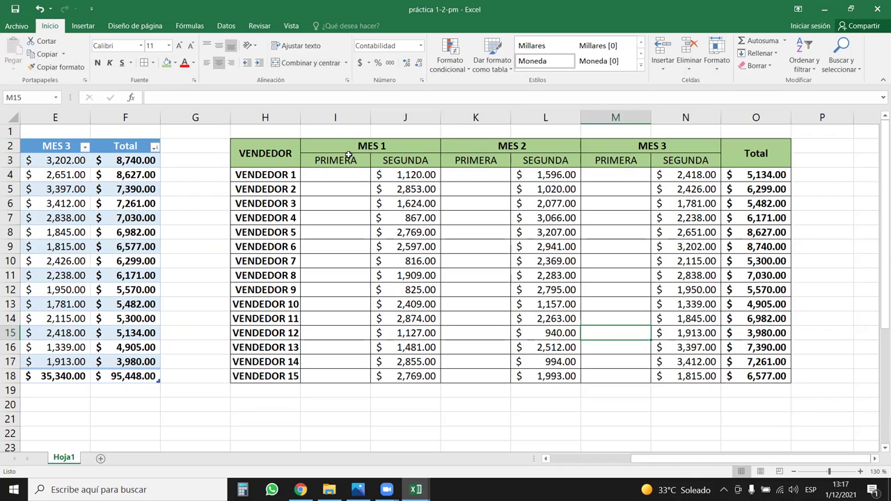
drag(349, 166, 413, 381)
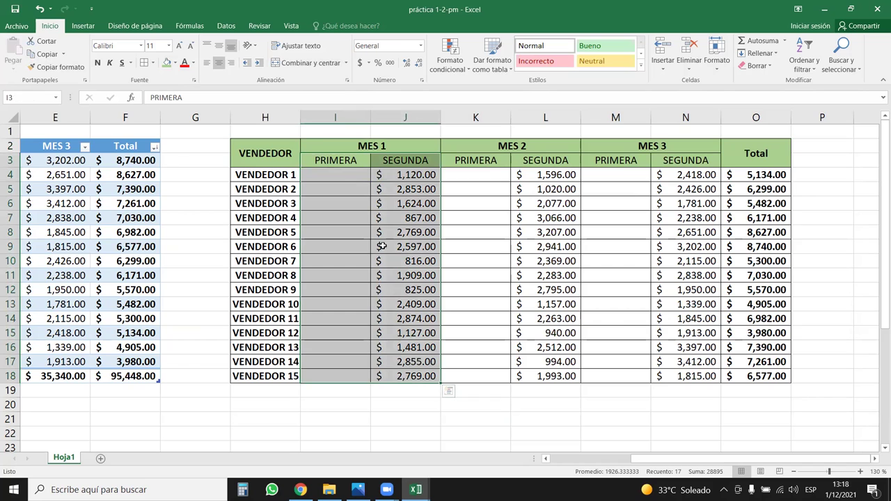
drag(495, 149, 619, 228)
click(635, 146)
drag(659, 152, 678, 378)
click(335, 203)
click(337, 175)
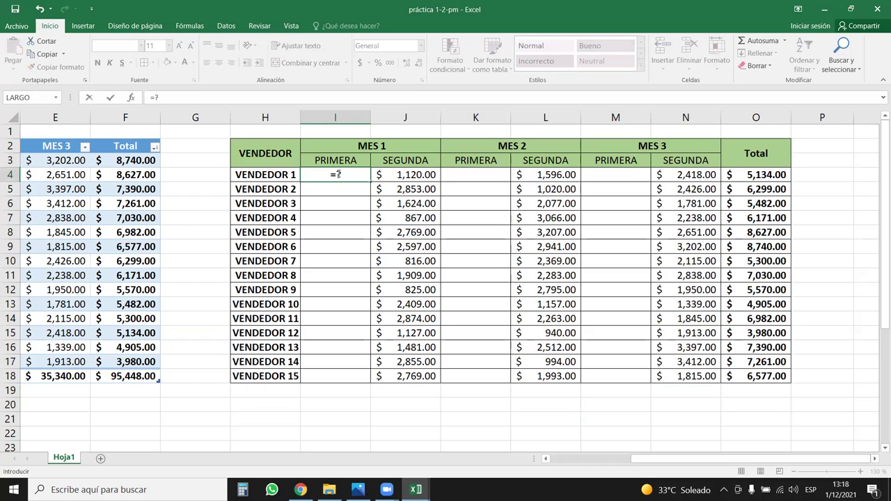
key(Escape)
- Clear the old values from J4:N18 in the green table's month columns
key(Right)
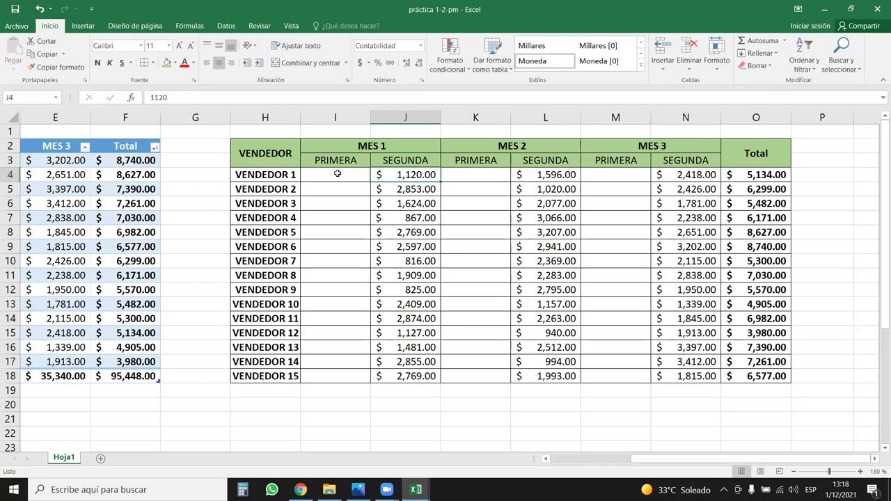
key(shift+Right)
key(shift+Right)
key(shift+Right)
key(shift+Right)
key(shift+Down)
key(shift+Down)
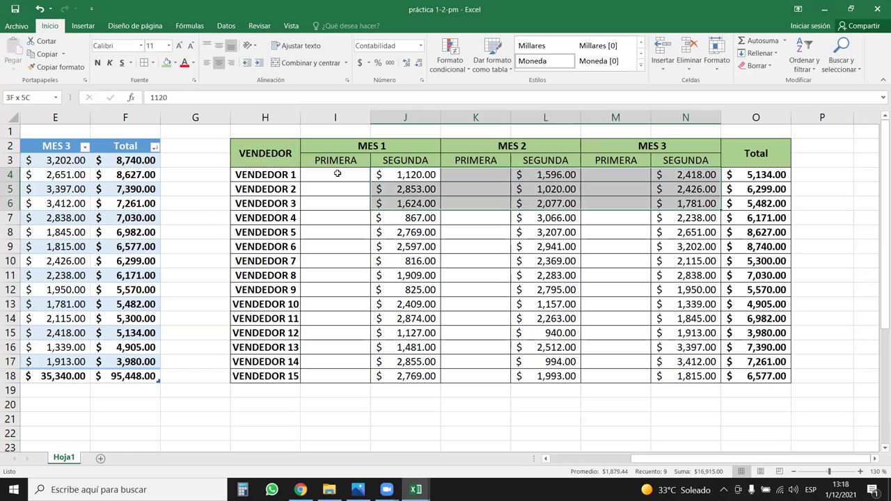
key(ctrl+shift+Down)
key(Delete)
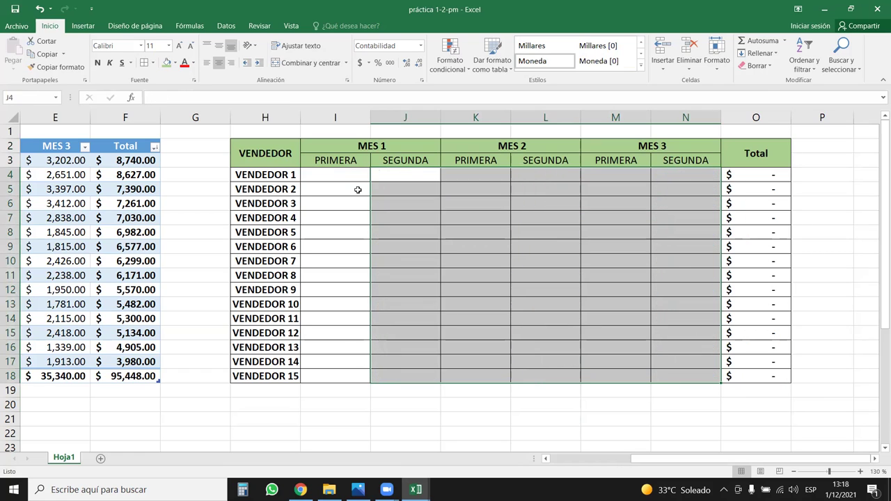
- Enter the formula =ALEATORIO.ENTRE(800;2500) in I4, the MES 1 PRIMERA cell of VENDEDOR 1
key(Left)
text(=ALEA)
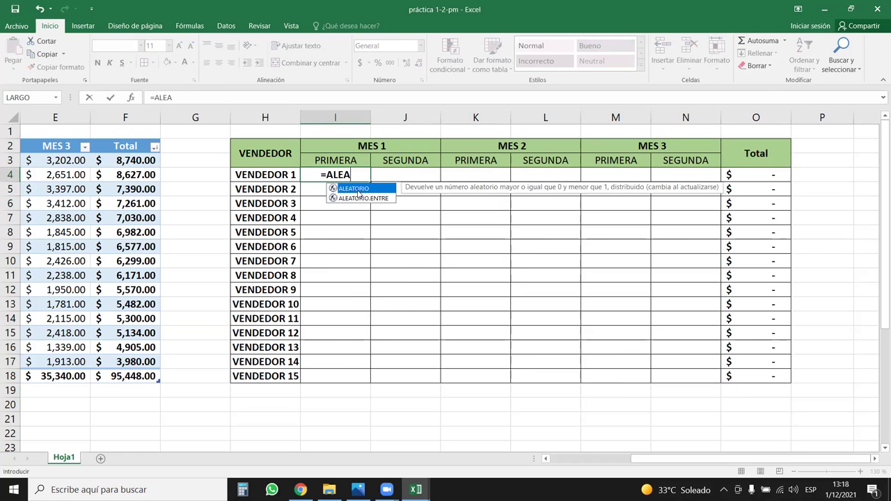
double_click(374, 198)
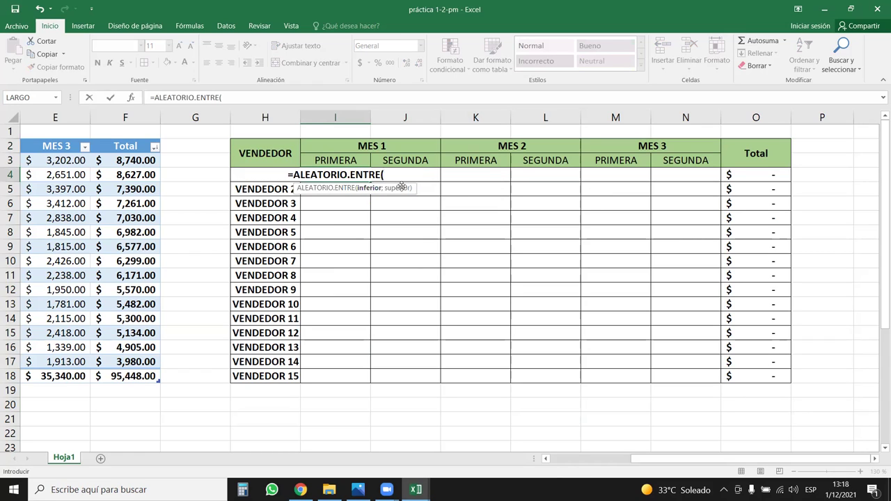
text(800)
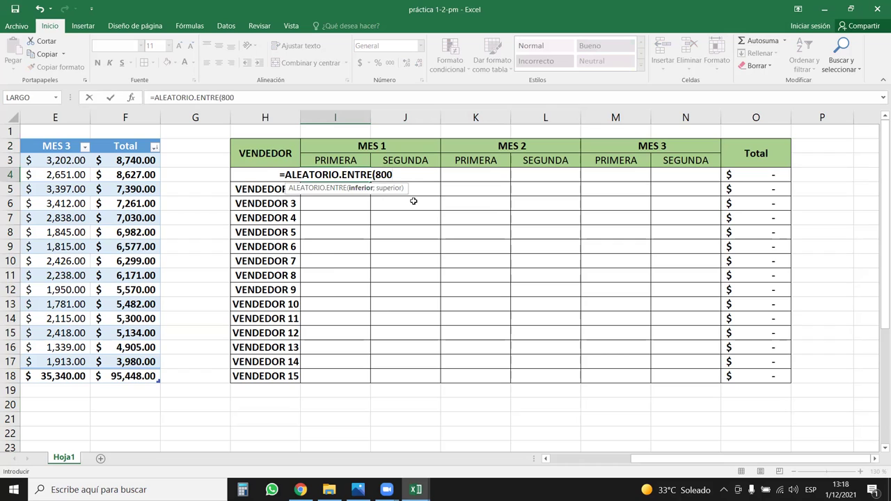
text(;25)
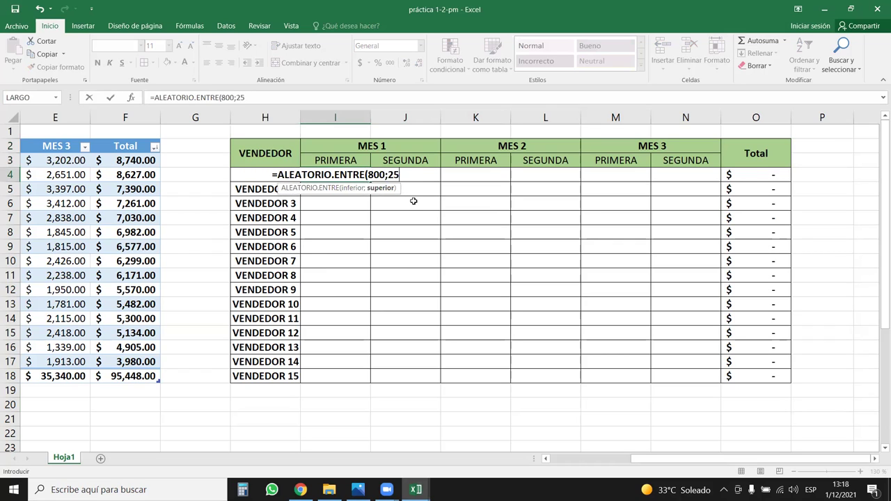
text(00).)
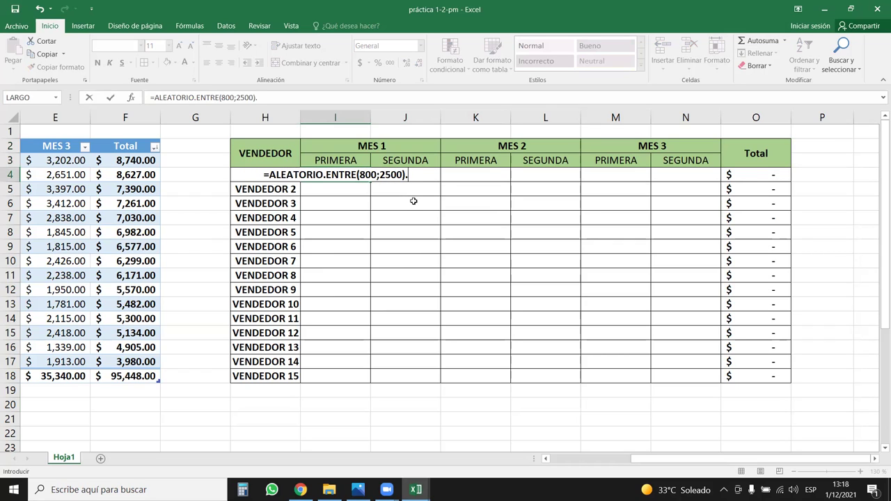
key(BackSpace)
key(Return)
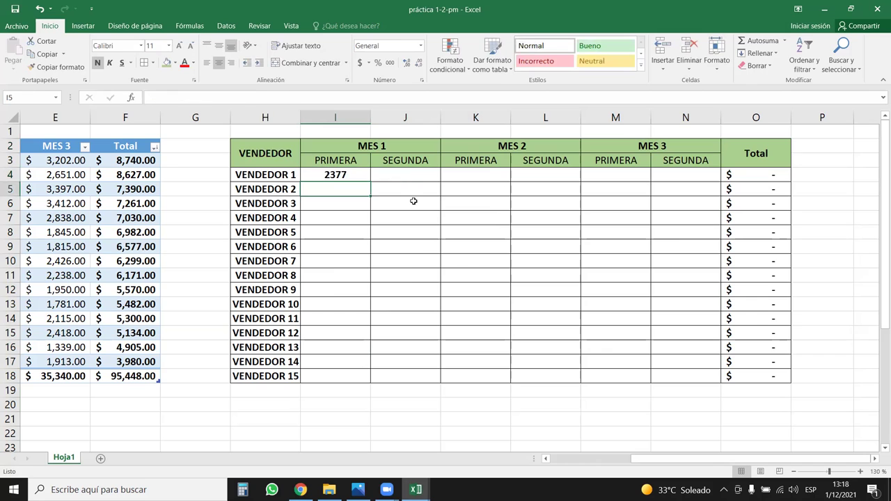
- Fill the random-number formula from I4 across all month columns to N18 and recalculate the sheet twice
click(353, 175)
drag(370, 181, 693, 391)
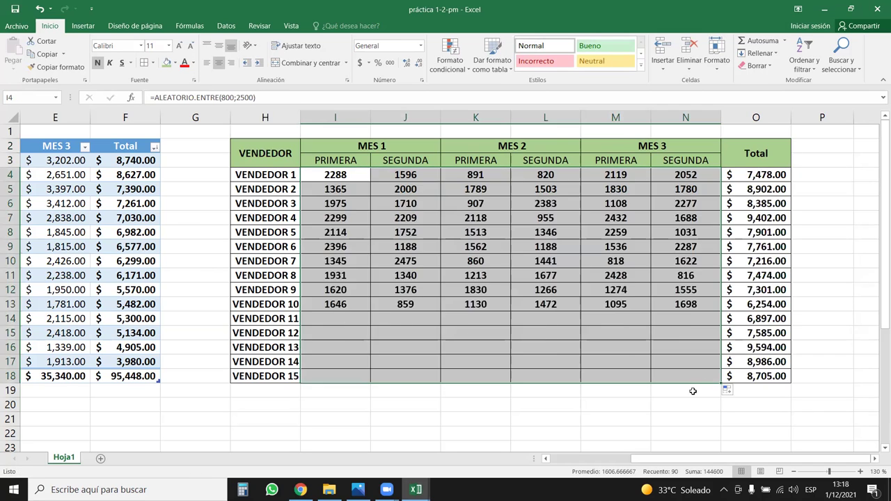
click(584, 420)
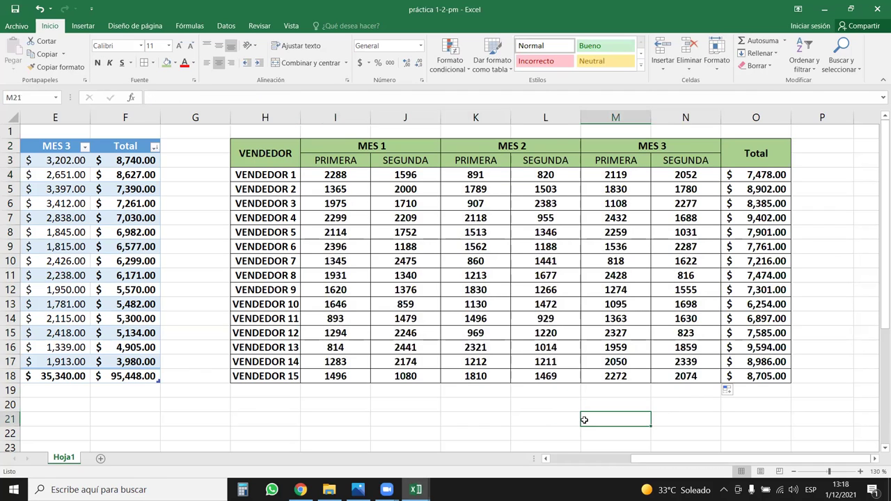
key(F9)
key(F9)
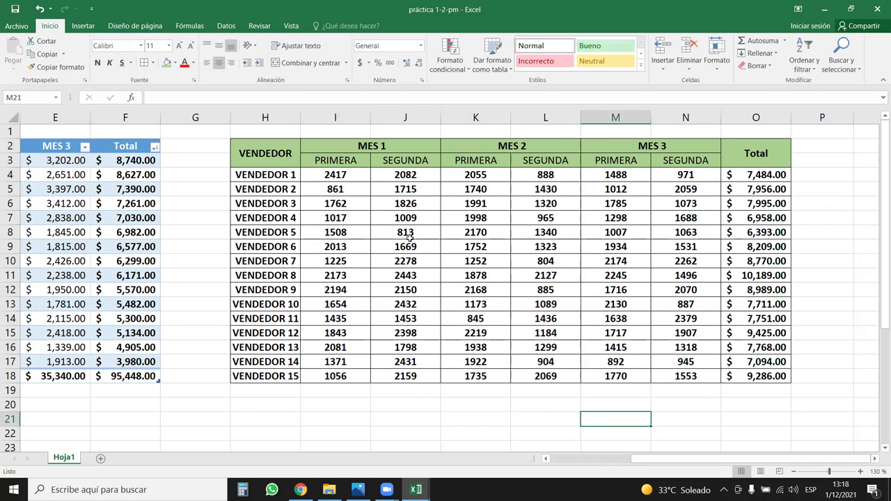
- Replace the random formulas in I4:N18 with fixed numbers by copying the range and pasting it in place as values only
drag(357, 177, 682, 371)
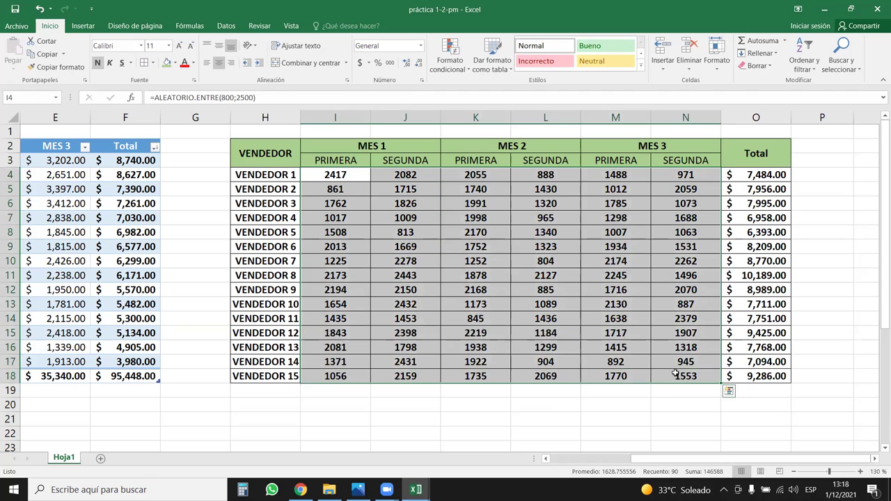
key(ctrl+c)
right_click(349, 172)
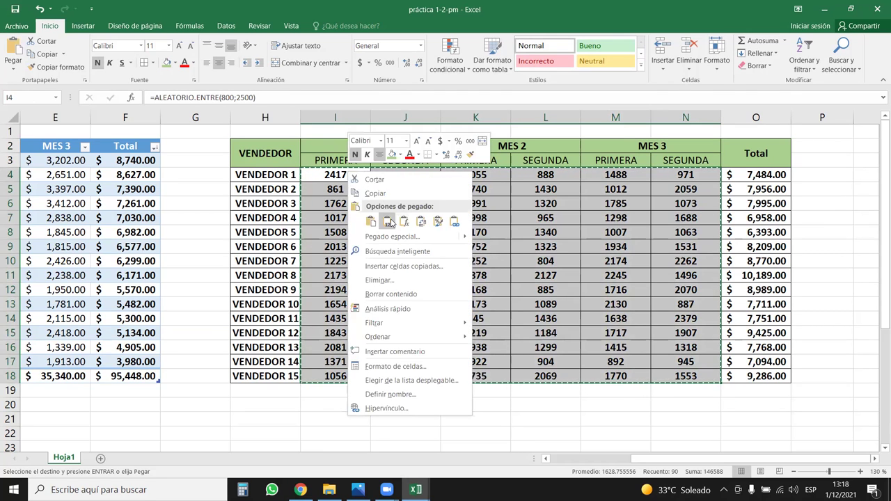
click(391, 222)
click(661, 295)
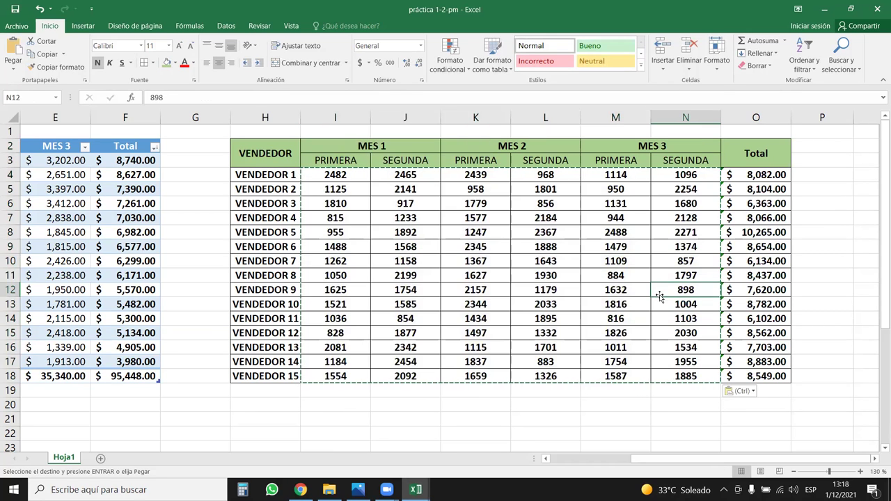
key(Escape)
- Apply the dollar accounting format to the monthly values in I4:N18
click(343, 218)
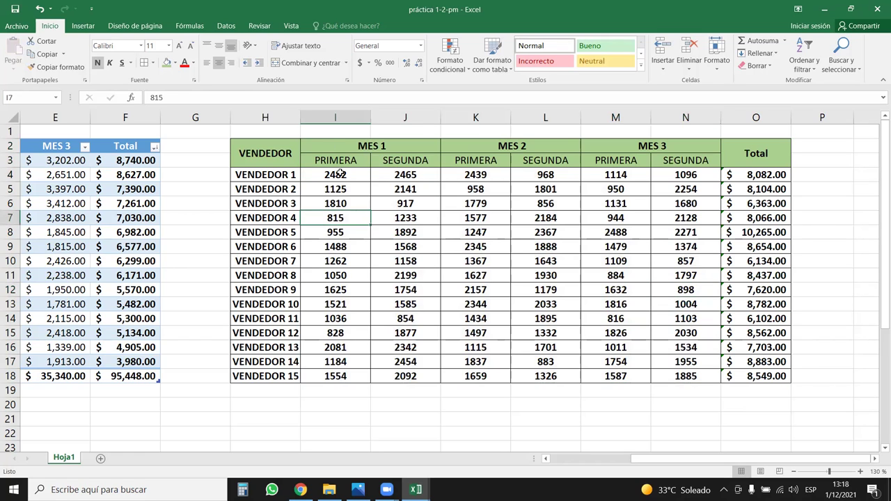
drag(340, 174, 699, 370)
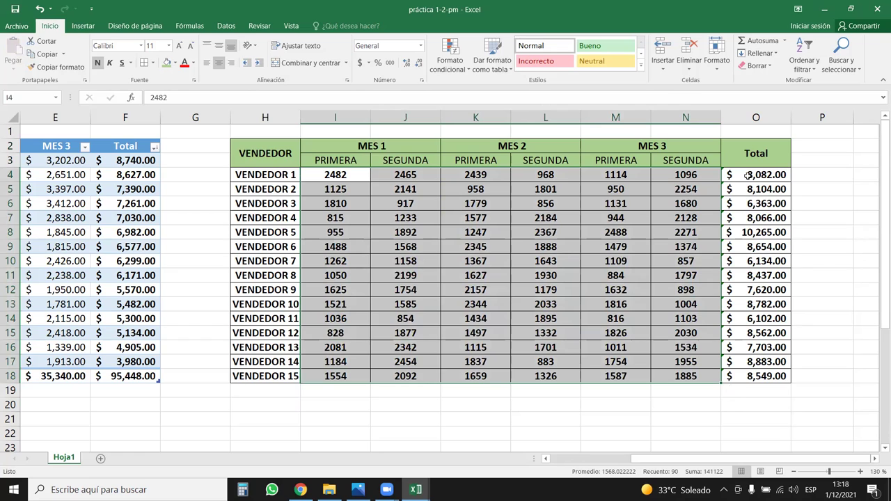
click(360, 63)
key(Return)
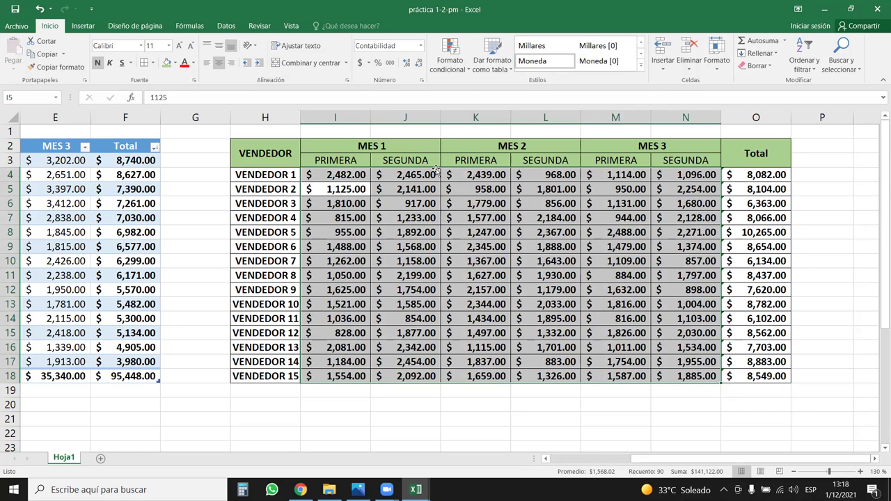
- Extend the Total formula in O4 to =SUMA(I4:N4) so it includes the MES 1 PRIMERA column
click(768, 216)
double_click(752, 176)
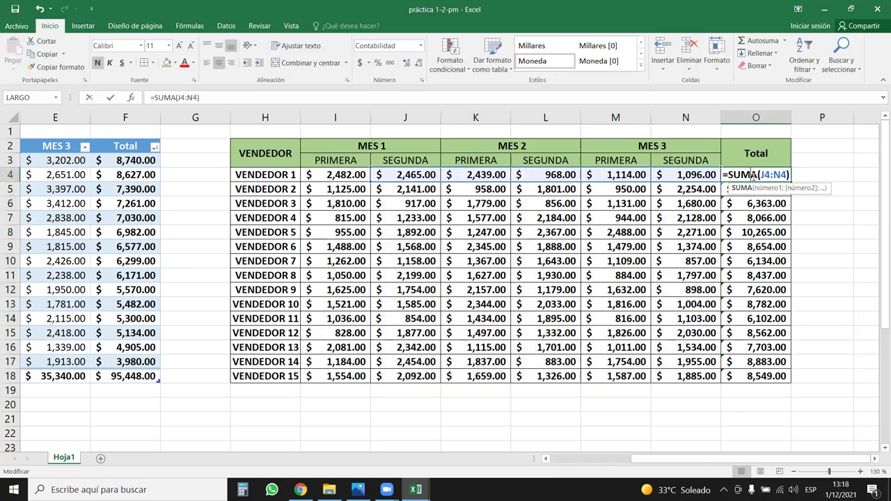
drag(372, 182, 311, 175)
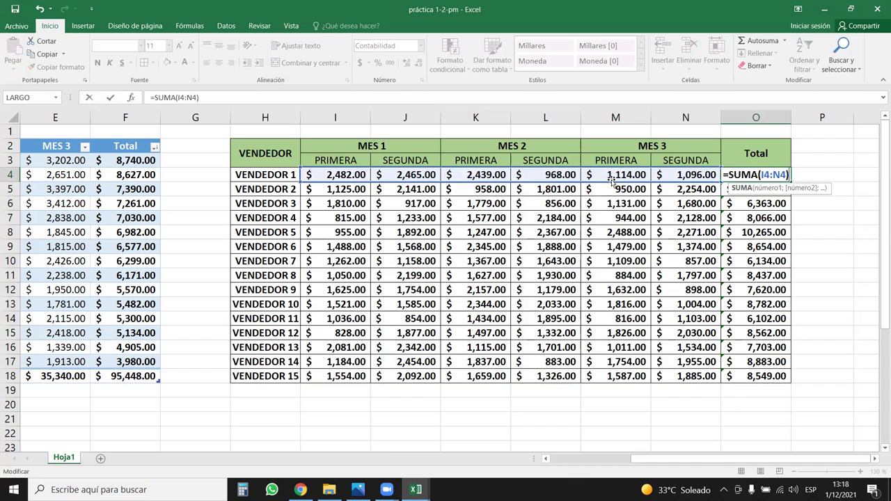
key(Return)
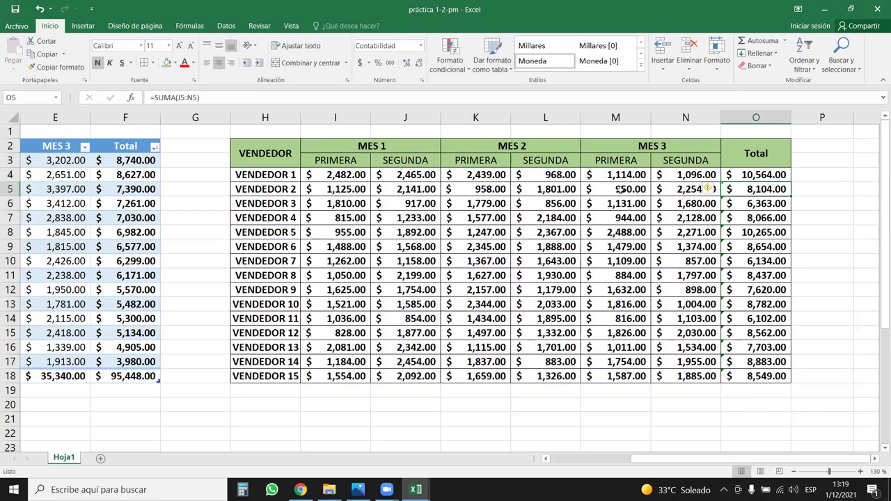
- Copy the corrected Total formula from O4 down to O18
click(781, 181)
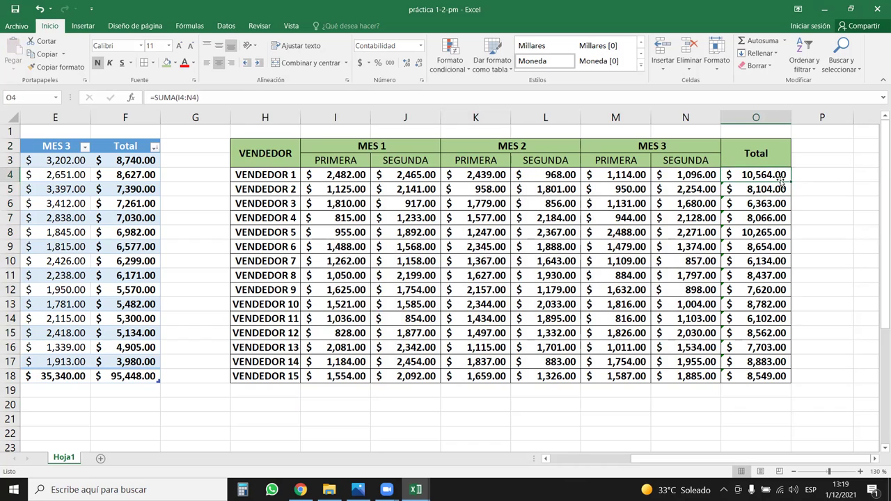
double_click(791, 181)
click(513, 318)
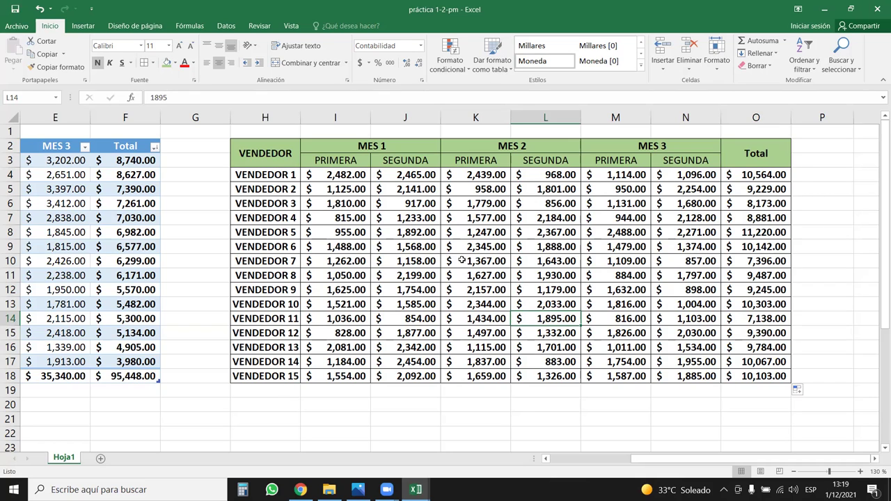
drag(337, 174, 397, 376)
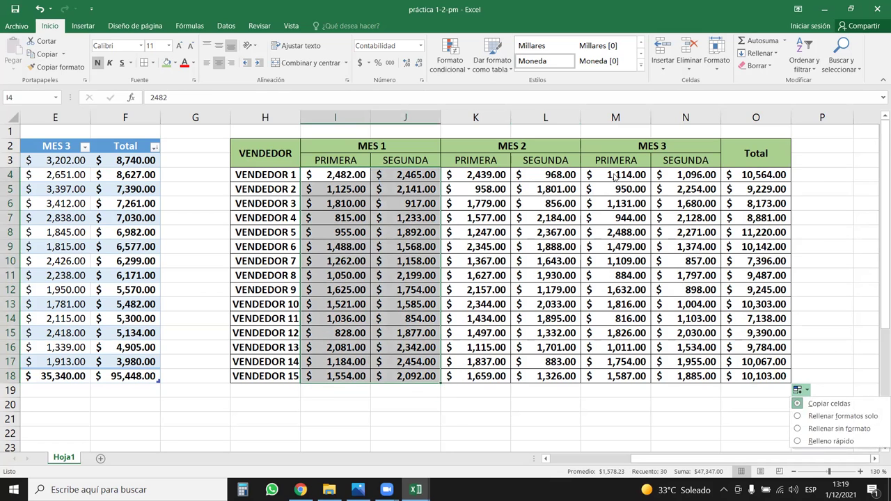
click(466, 185)
drag(362, 174, 403, 217)
- Fill the seller names in H4:H18 with the lightest tint of the theme green
drag(293, 174, 292, 376)
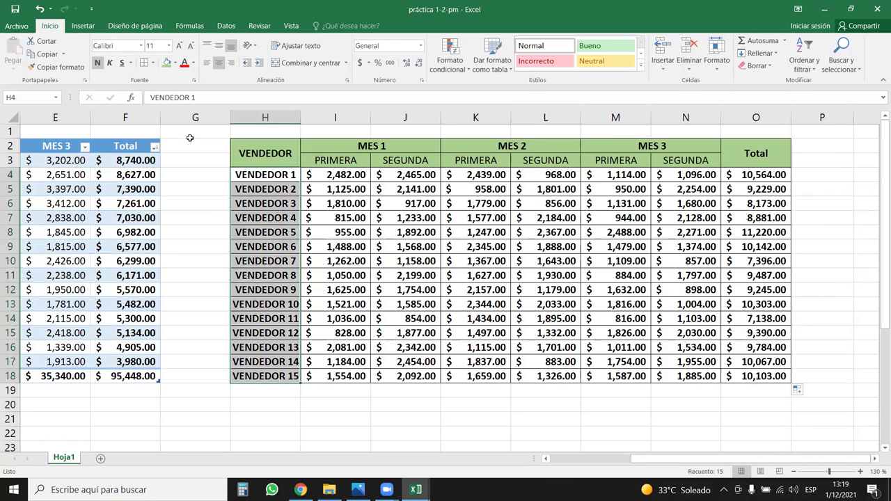
click(175, 63)
click(222, 129)
click(267, 138)
click(175, 62)
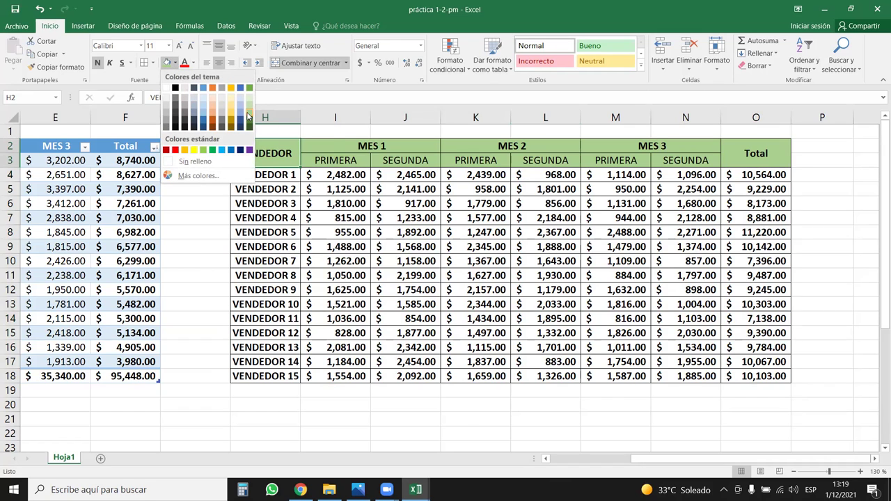
click(296, 173)
drag(295, 174, 282, 376)
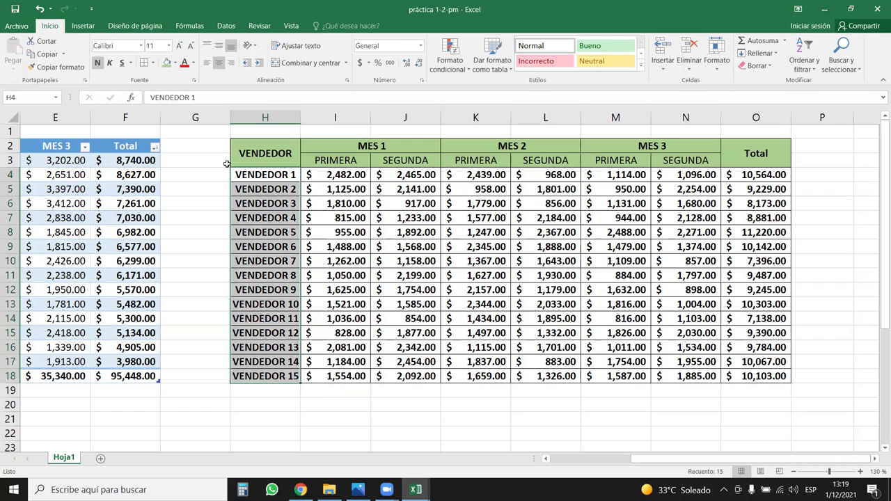
click(177, 64)
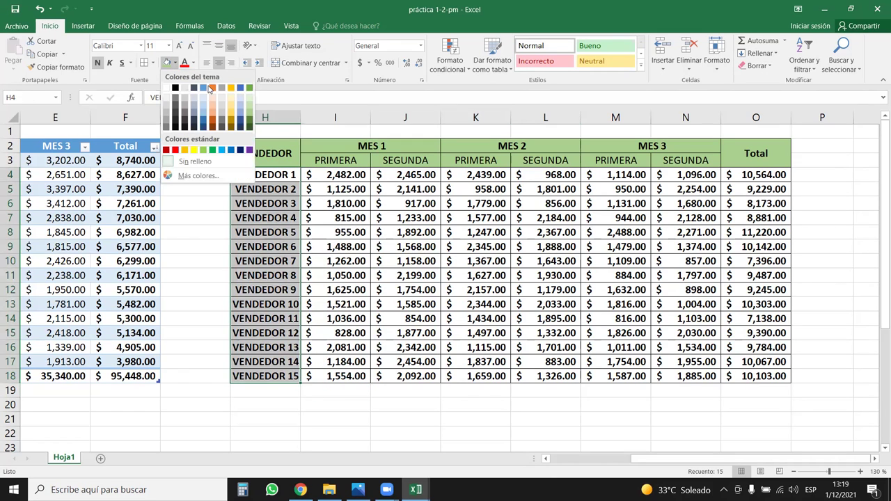
click(249, 99)
click(391, 215)
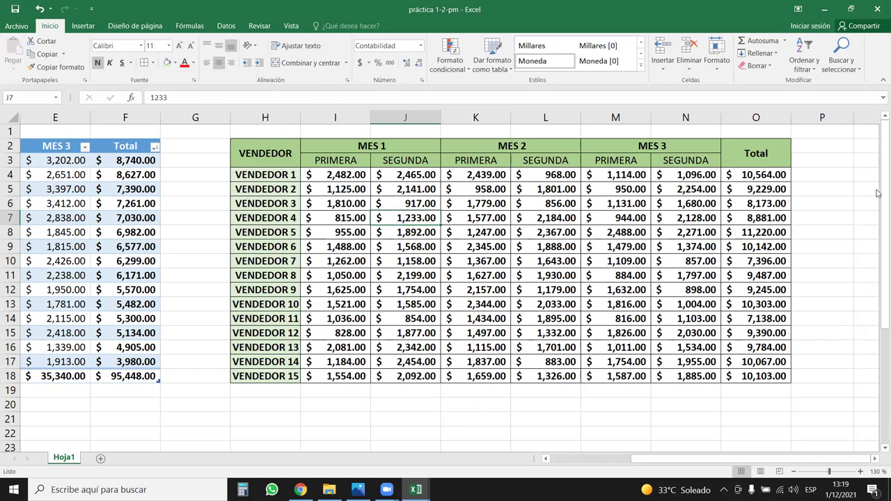
- Fill the Total values in O4:O18 with the same lightest theme green as the seller names
drag(776, 174, 764, 376)
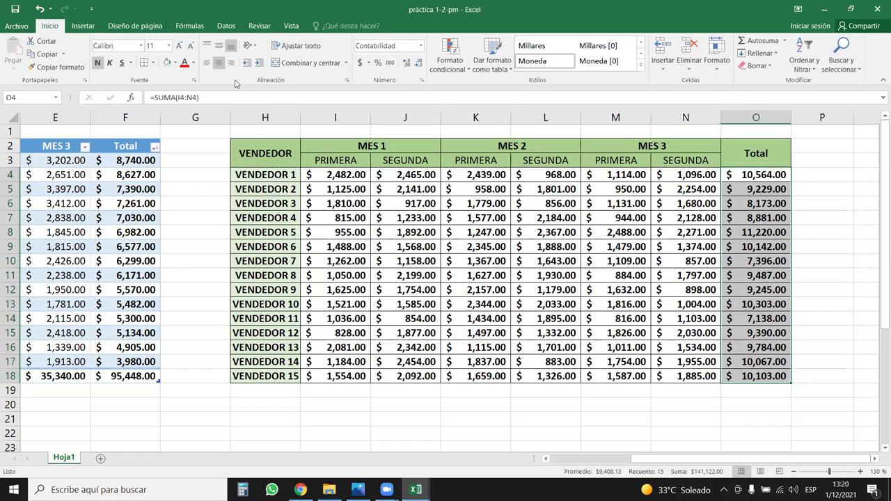
click(175, 63)
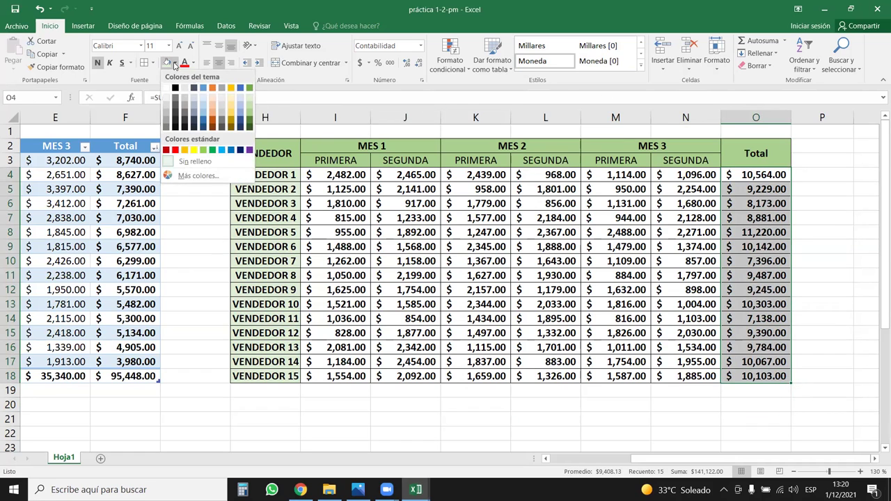
click(249, 99)
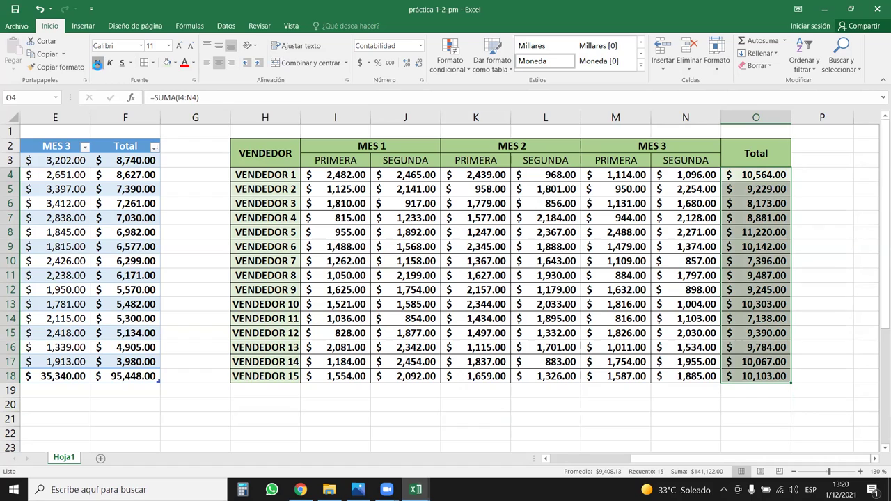
click(520, 245)
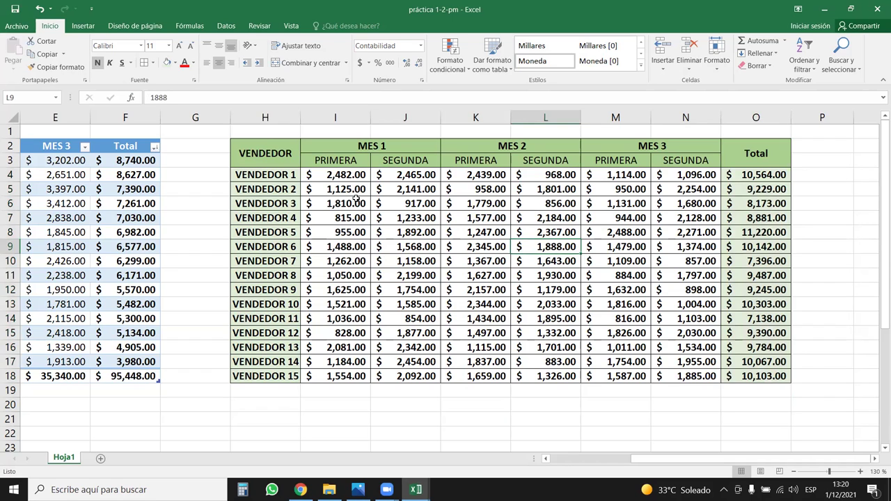
key(Down)
key(Down)
key(Left)
key(Left)
key(Left)
- Fill the MES 2 values in K4:L18 with the lightest grey shade of the theme white
drag(329, 178, 418, 376)
drag(487, 176, 546, 376)
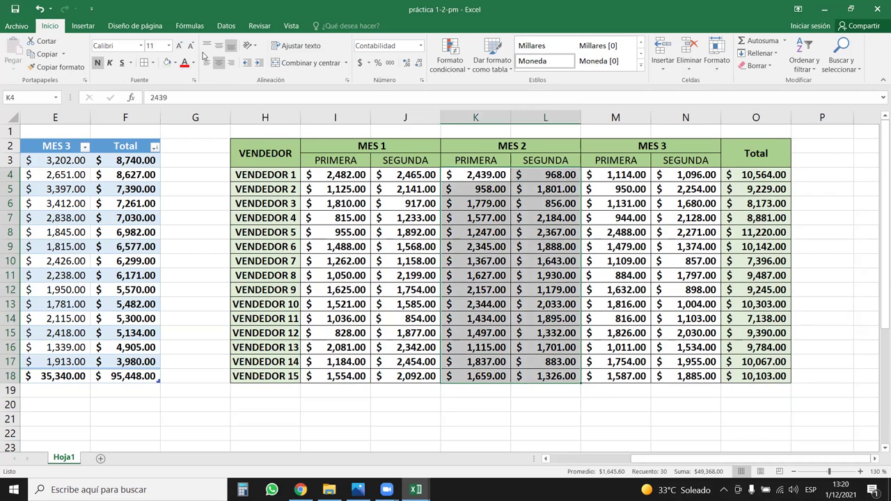
click(83, 26)
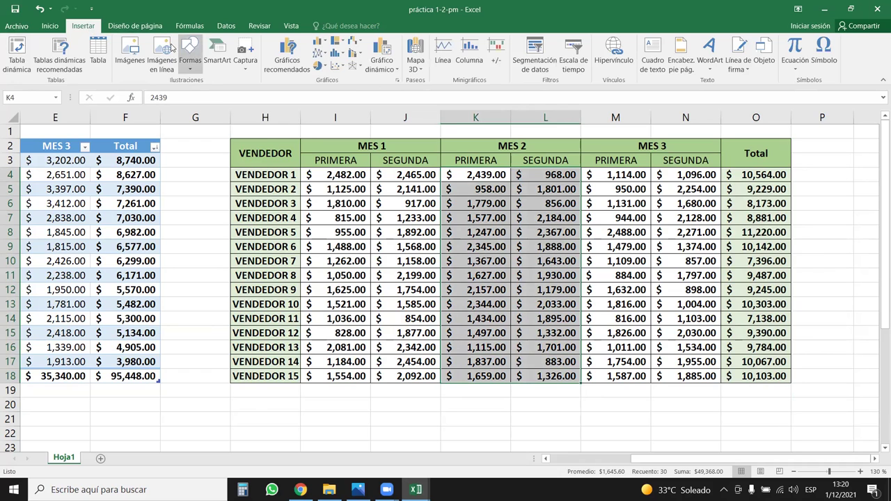
click(50, 26)
click(176, 64)
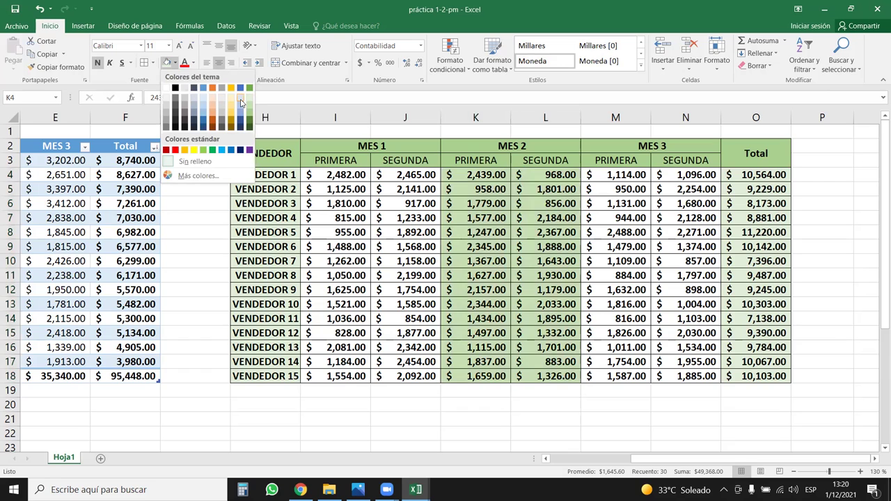
click(168, 101)
click(637, 286)
scroll(390, 265, down, 2)
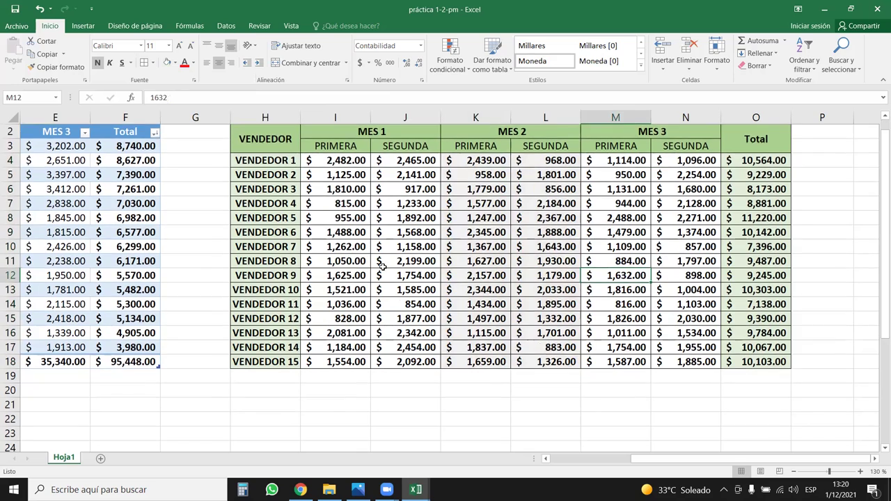
scroll(461, 321, up, 2)
scroll(419, 239, down, 3)
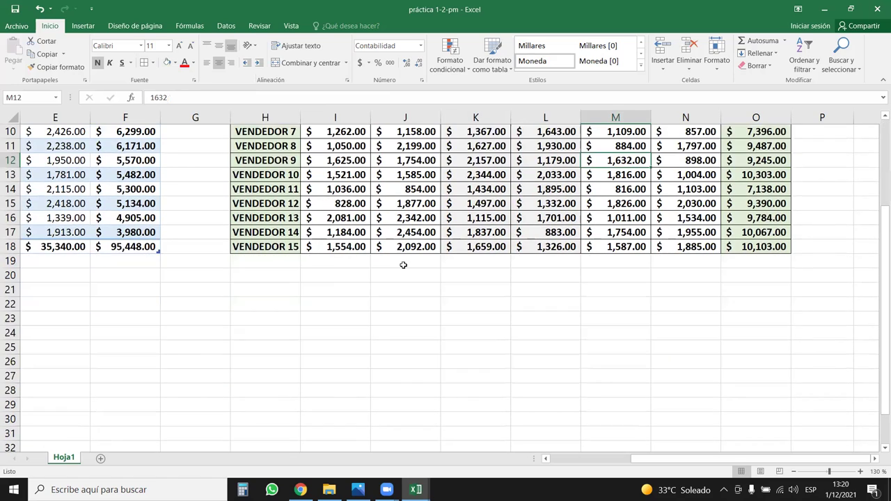
drag(464, 206, 460, 245)
click(390, 274)
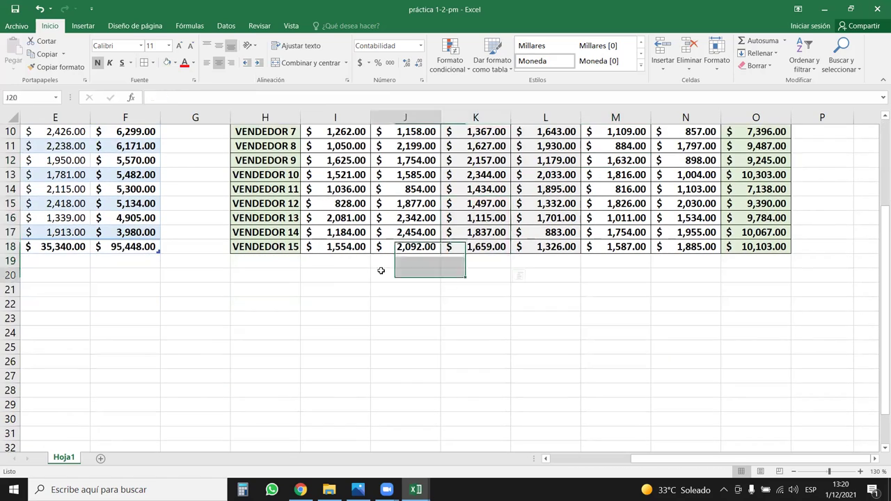
scroll(479, 268, down, 2)
scroll(479, 269, up, 5)
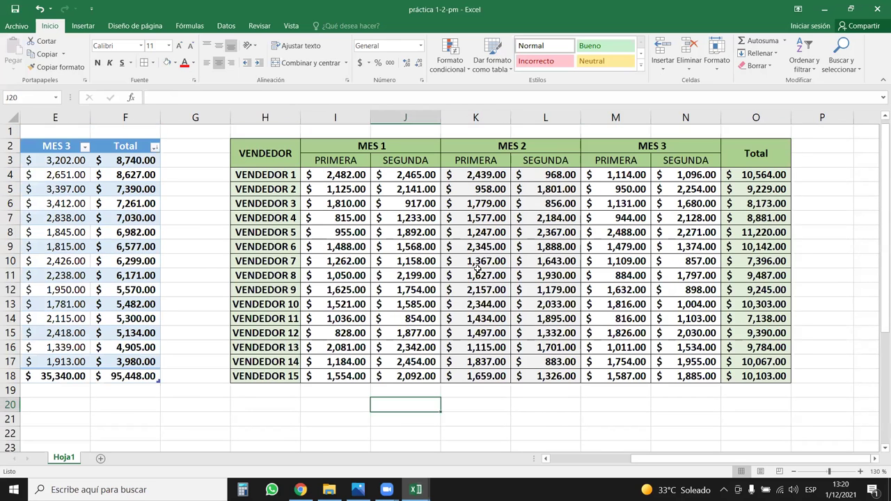
click(457, 322)
drag(489, 175, 549, 374)
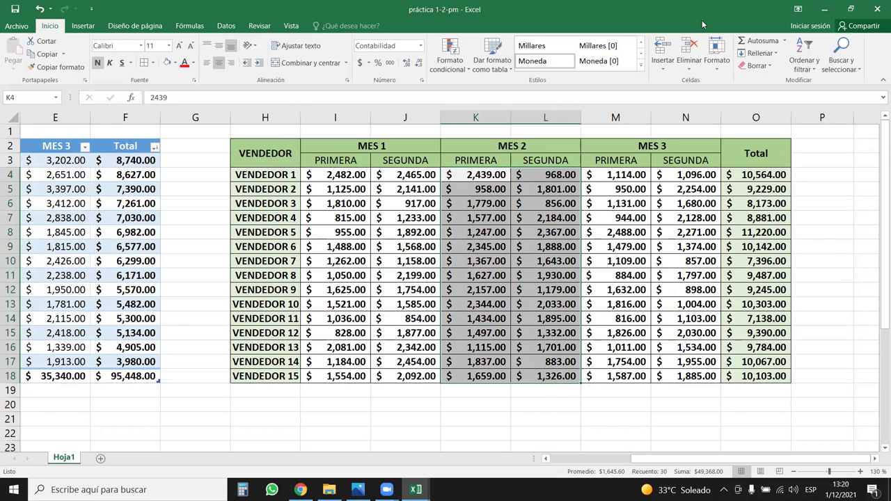
click(521, 228)
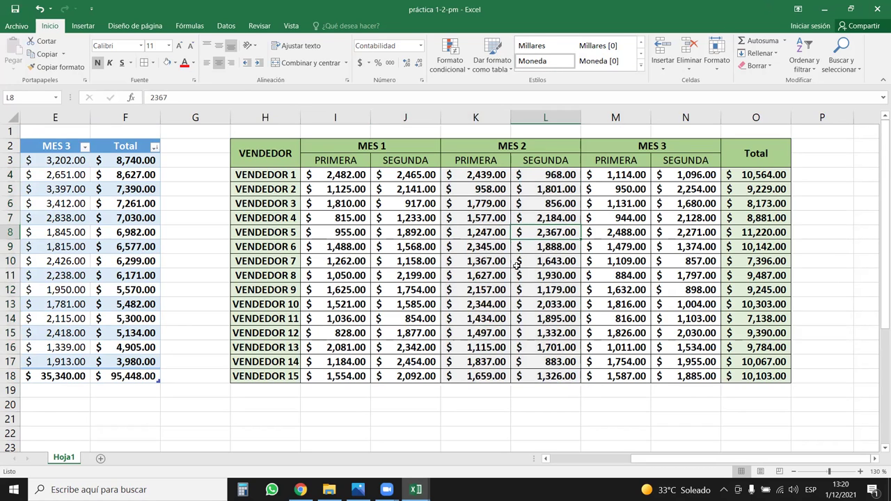
scroll(348, 382, down, 1)
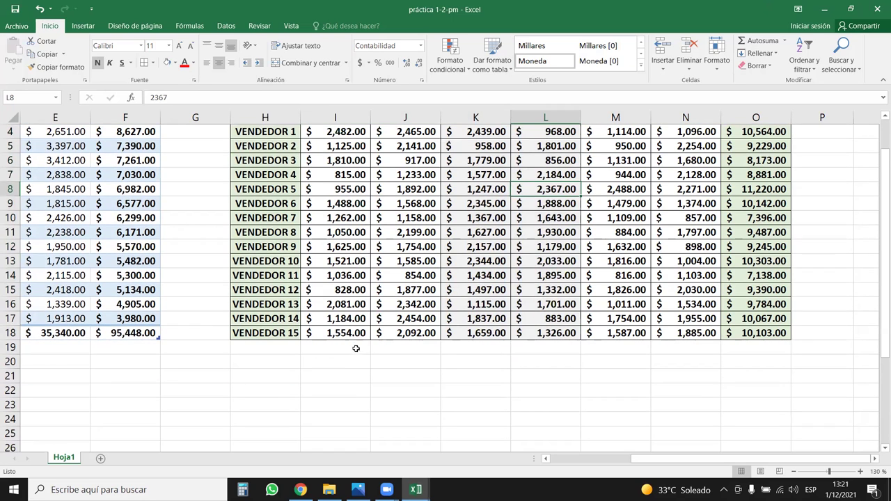
drag(356, 348, 397, 348)
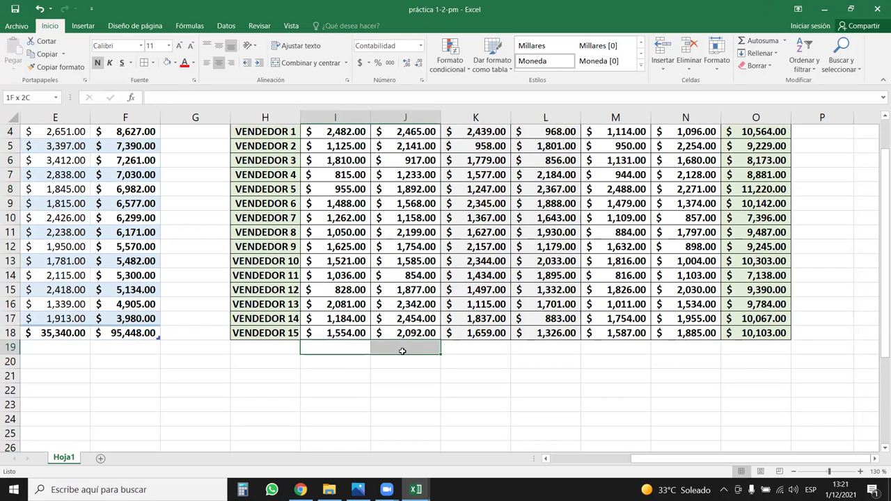
click(306, 63)
double_click(369, 350)
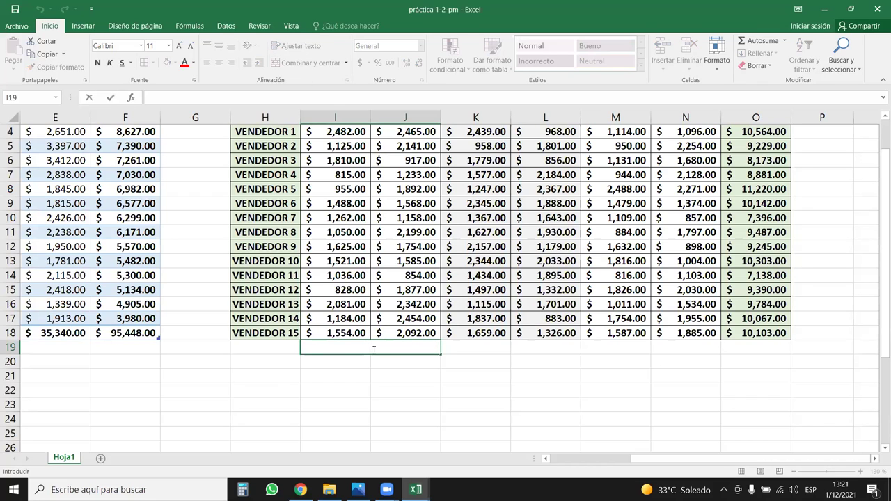
text(=)
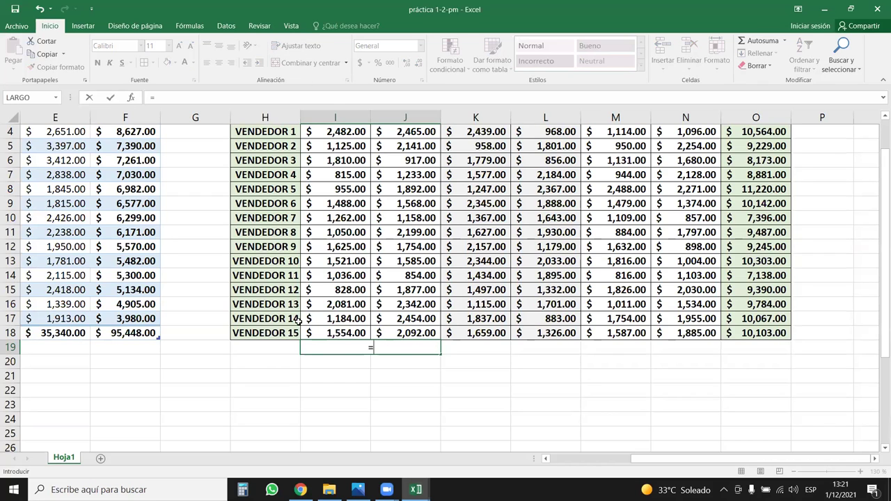
key(Escape)
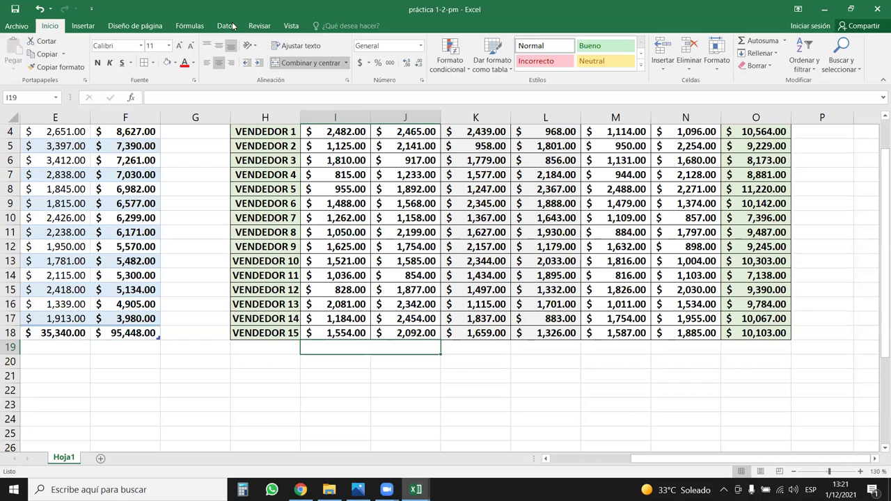
click(306, 62)
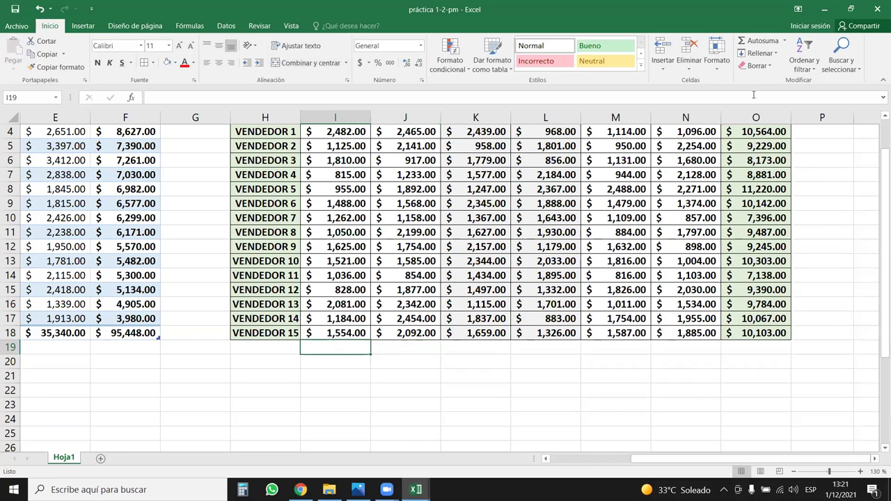
- Sum the first PRIMERA column in I19 with =SUMA(I4:I18) and copy the formula across to N19
click(762, 41)
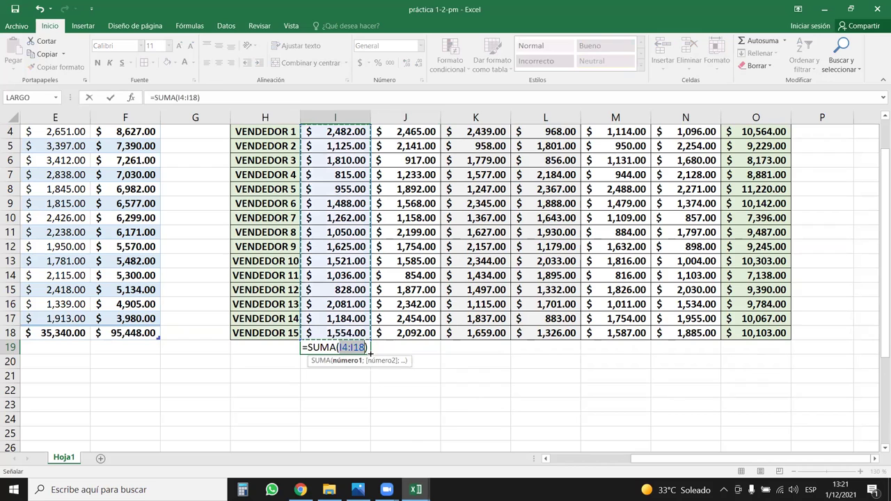
key(Return)
click(369, 353)
drag(369, 354, 732, 350)
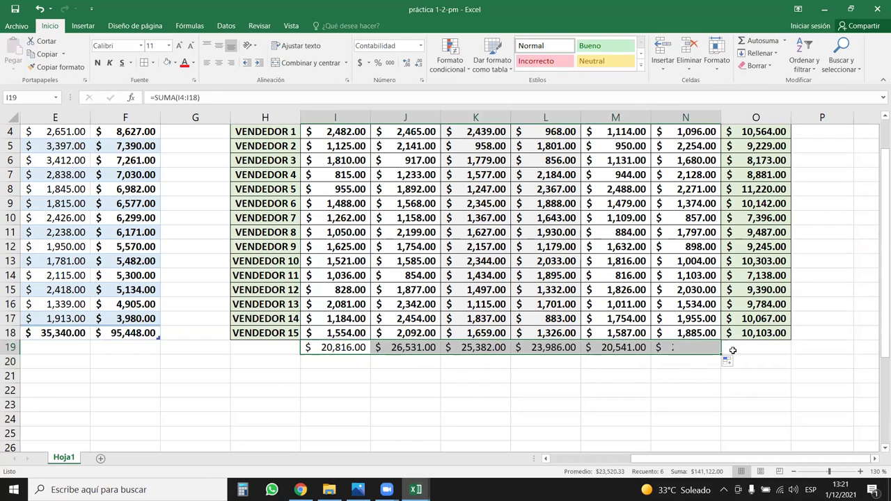
- Merge I20:J20, total MES 1 there with =SUMA(I19:J19), and copy the merged formula across to N20
drag(355, 363, 404, 362)
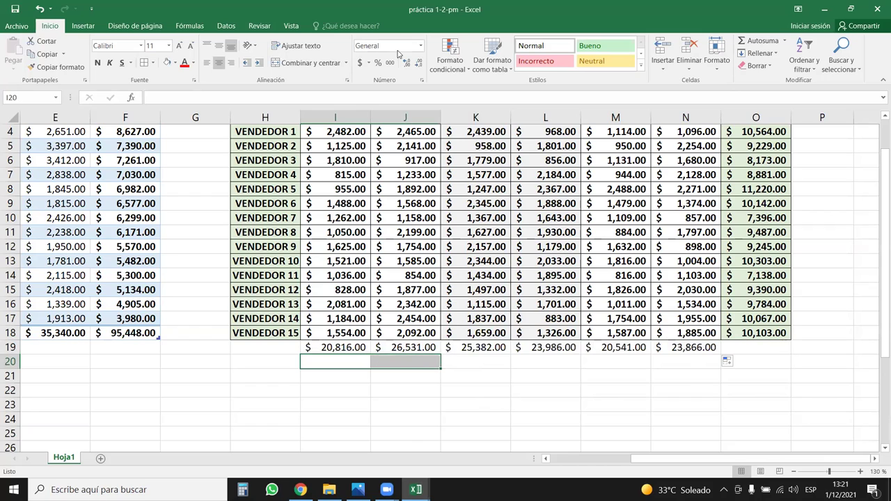
click(310, 63)
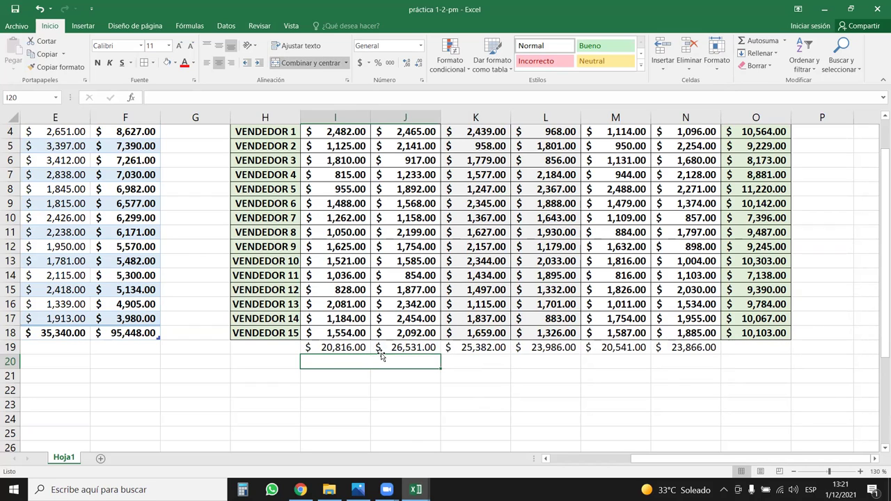
click(761, 40)
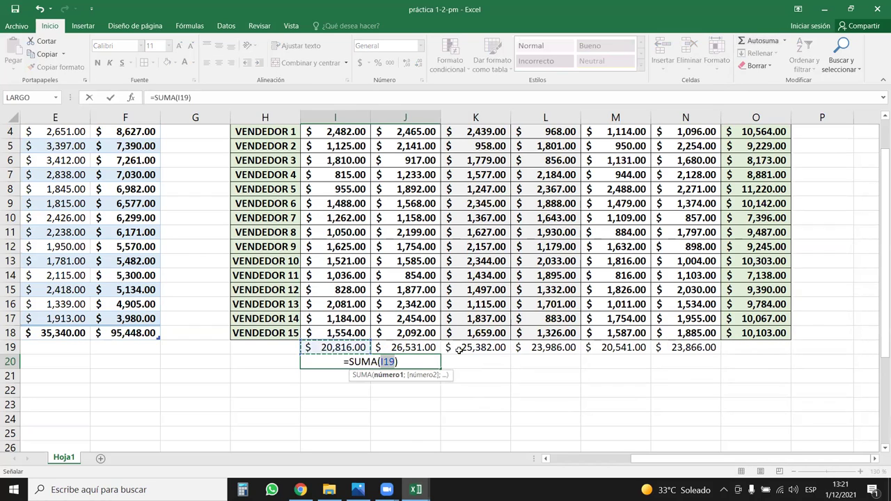
key(Return)
click(429, 363)
drag(441, 370, 731, 371)
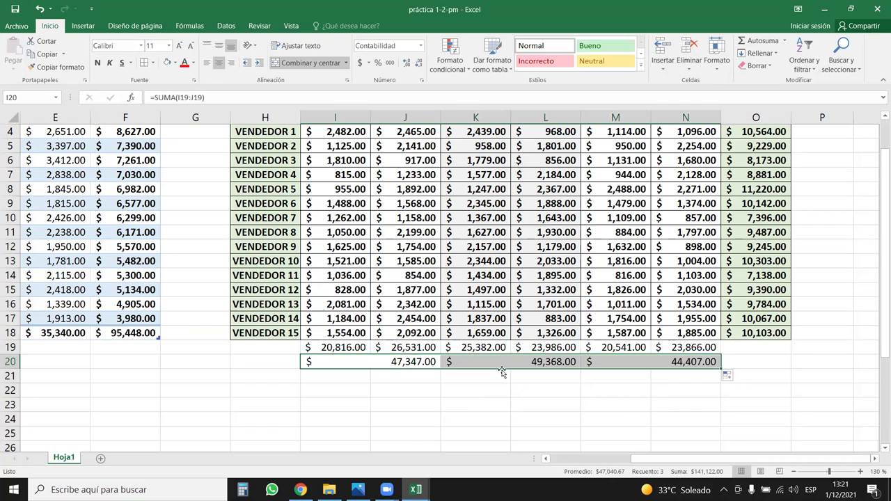
- Check which cells the MES 2 and MES 3 total formulas in row 20 add up
double_click(532, 360)
click(636, 362)
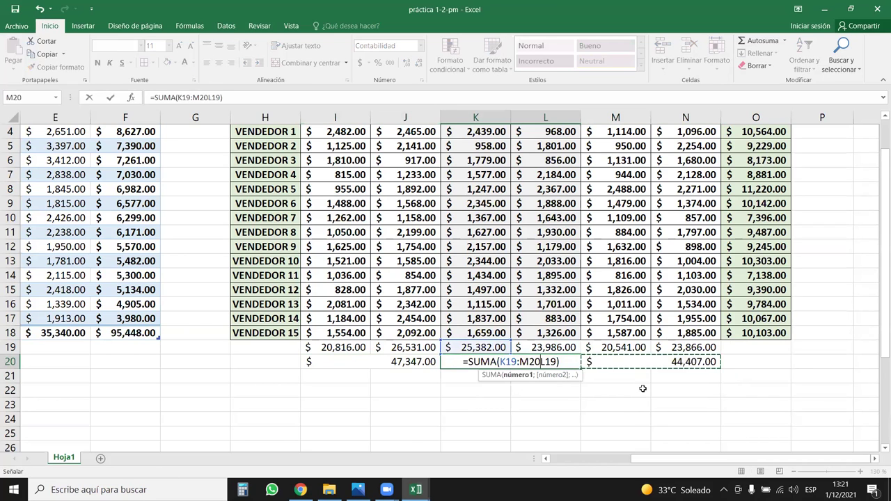
key(Escape)
click(636, 359)
double_click(638, 359)
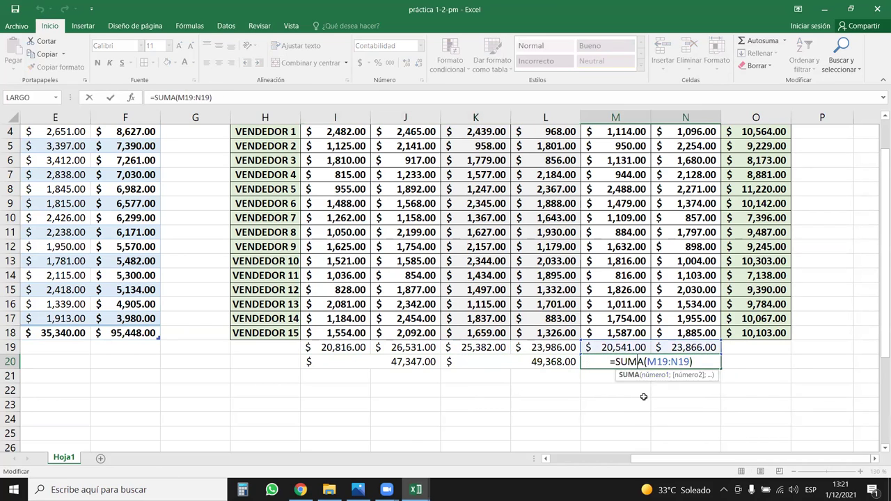
click(629, 397)
- Label the two summary rows SUBTOTAL in H19 and TOTAL in H20
click(297, 349)
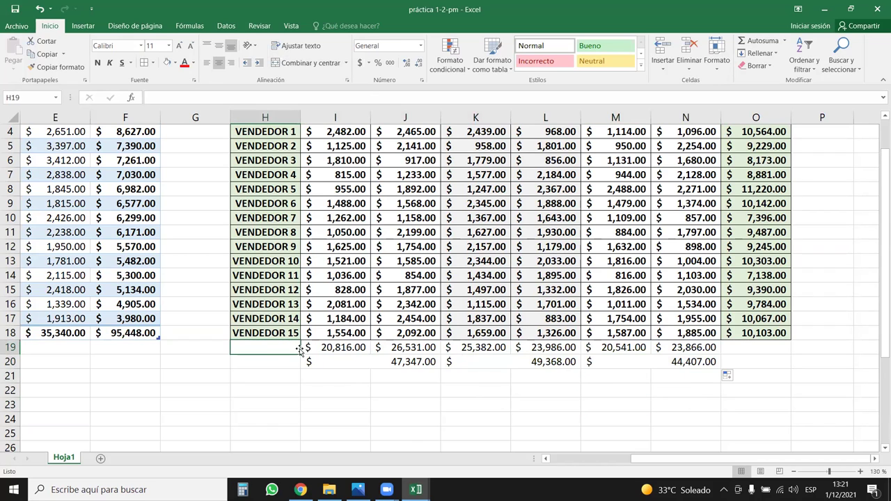
text(SUBTOTAL)
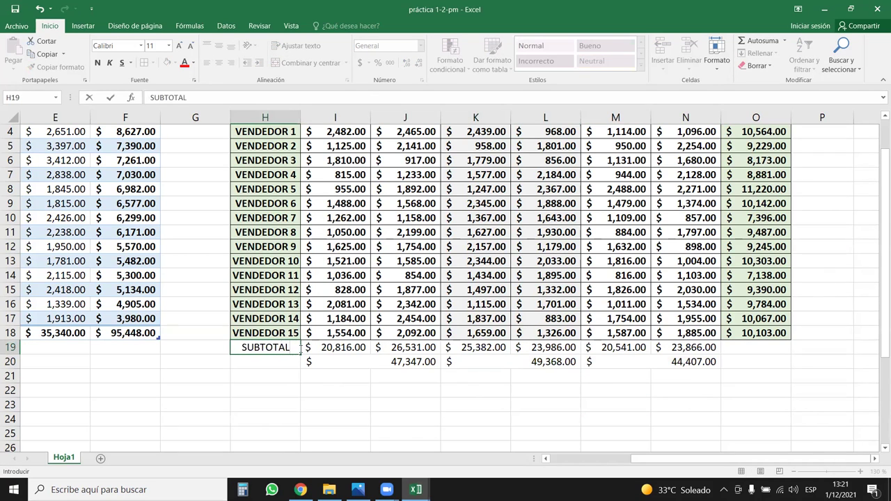
key(Return)
text(TOTAL)
key(Return)
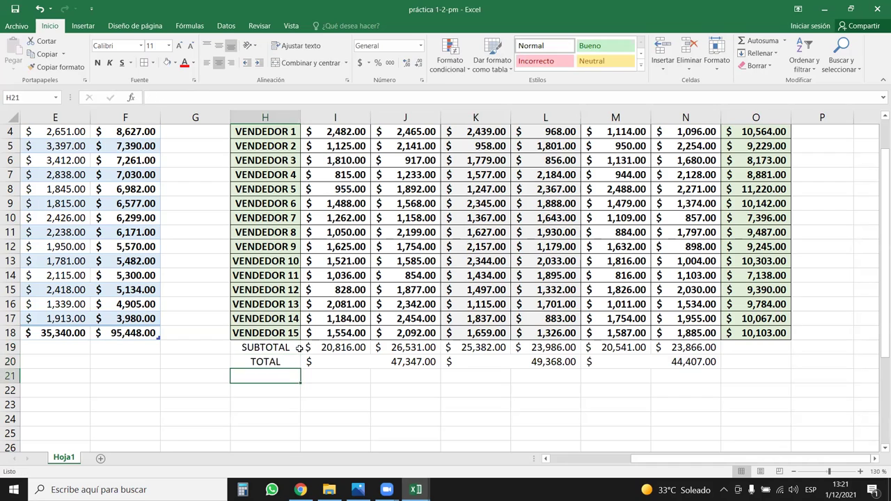
- Merge O19:O20 and enter the grand total there with =SUMA(O4:O18)
drag(757, 354, 758, 361)
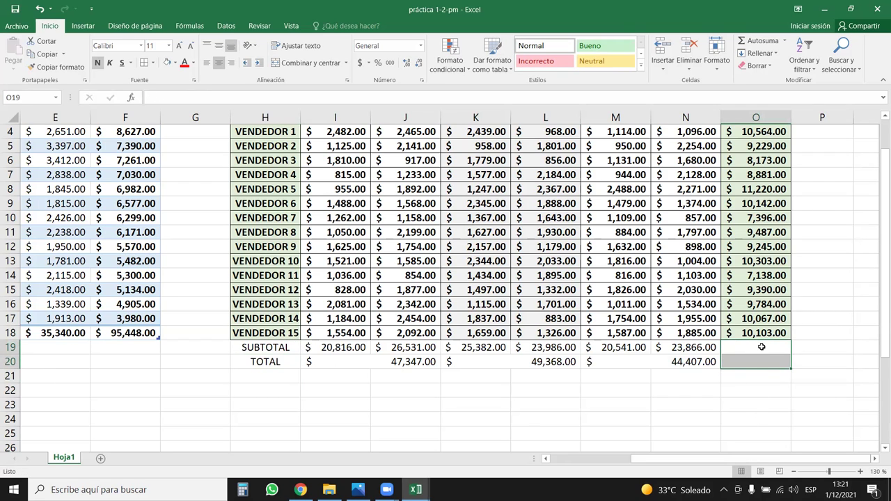
click(311, 63)
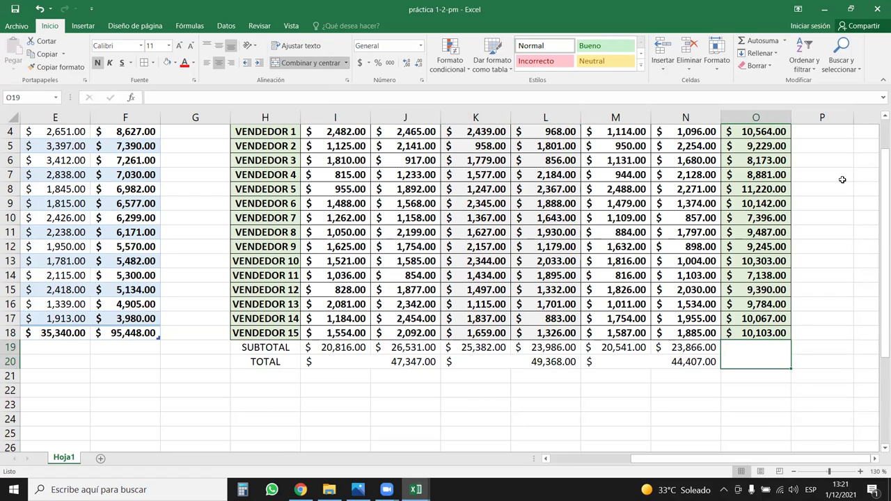
click(759, 42)
key(Return)
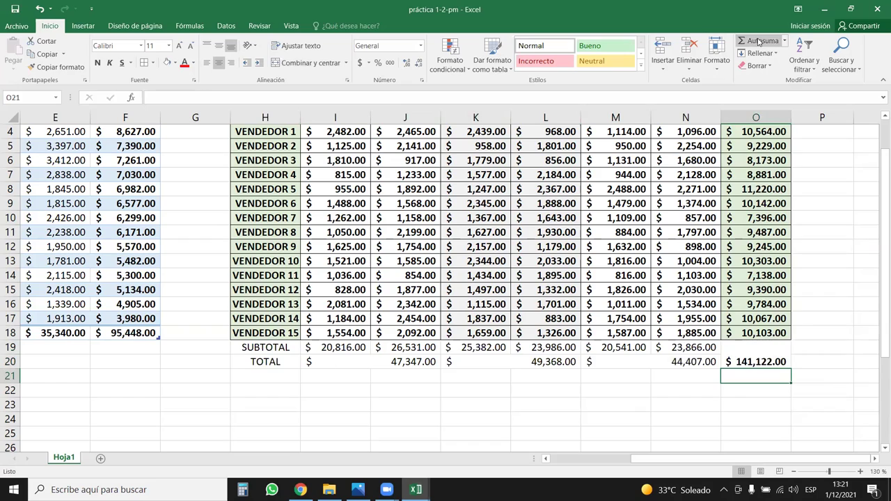
- Copy the formatting of the last two seller rows, H17:O18, onto the SUBTOTAL and TOTAL rows H19:O20
drag(762, 354, 297, 153)
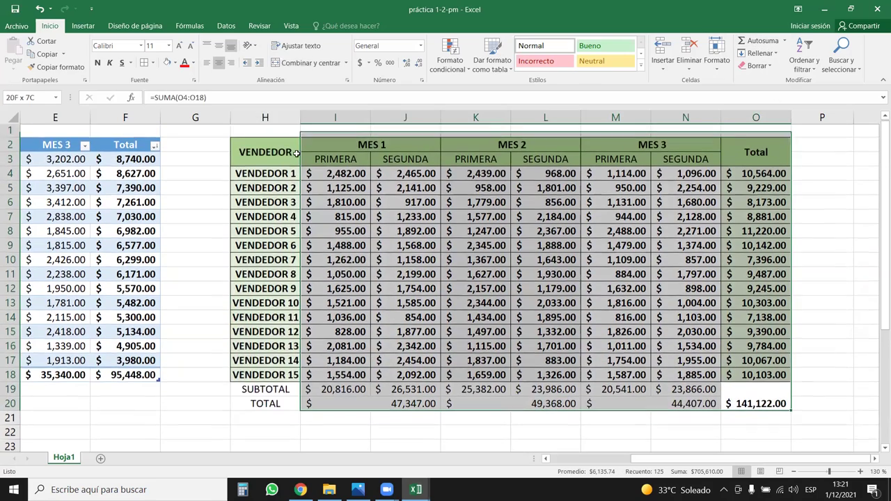
mouse_move(261, 361)
mouse_down()
mouse_move(746, 361)
mouse_move(755, 376)
mouse_up()
click(56, 67)
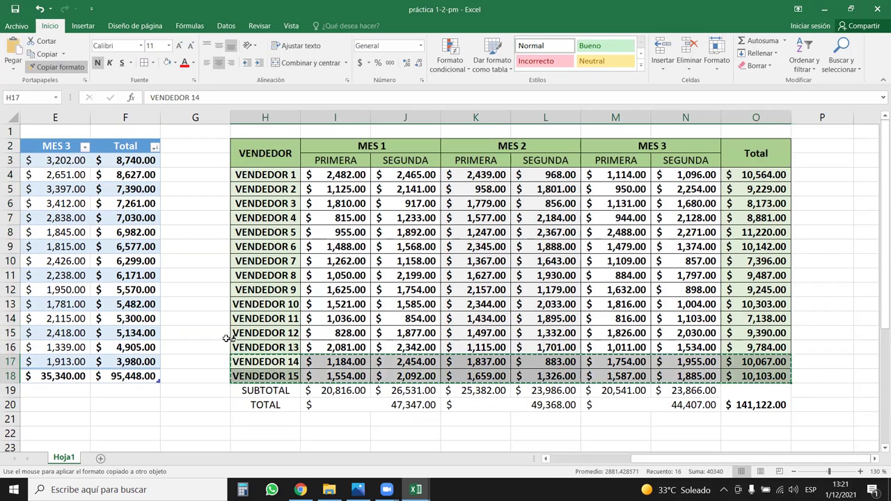
click(265, 390)
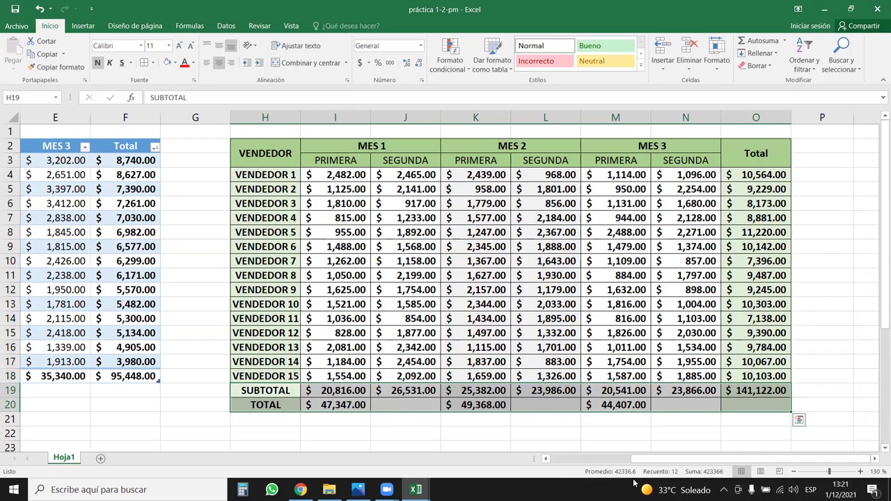
click(665, 418)
drag(340, 403, 411, 404)
drag(479, 401, 651, 408)
click(475, 445)
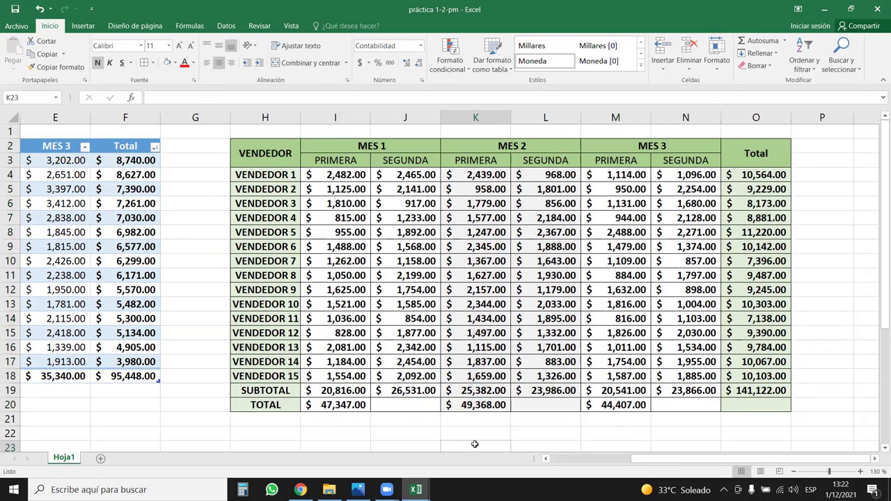
- Merge and center the TOTAL row pairs I20:J20, K20:L20 and M20:N20, plus the grand total cells O19:O20
click(341, 405)
ctrl+click(480, 405)
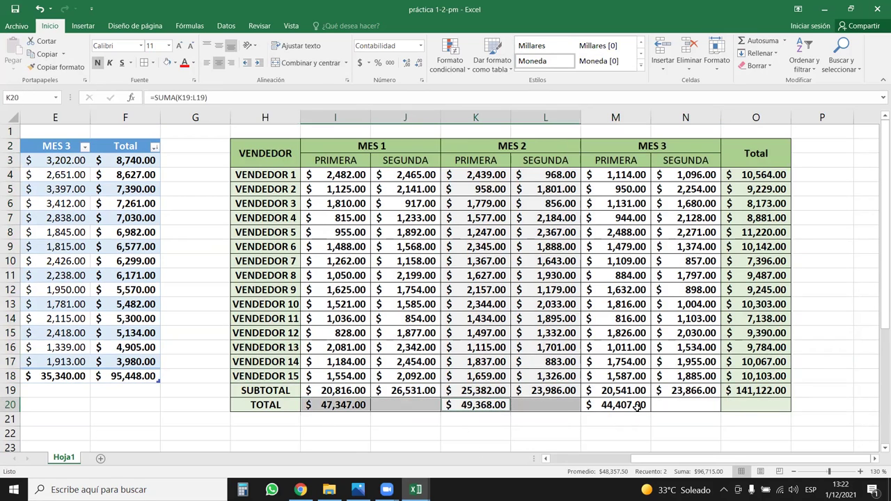
drag(638, 407, 677, 408)
drag(745, 392, 733, 403)
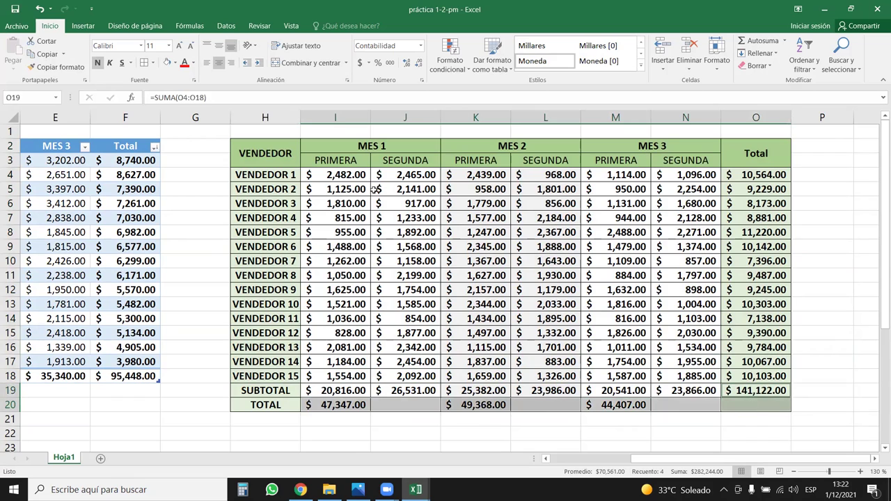
click(293, 63)
click(546, 275)
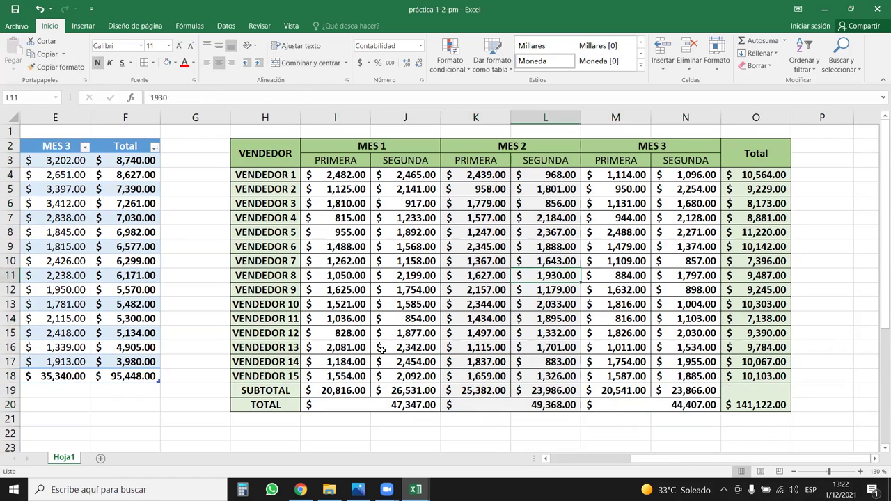
- Center the SUBTOTAL and TOTAL values in I19:O20 horizontally and give them the Contabilidad number format
drag(385, 399, 759, 393)
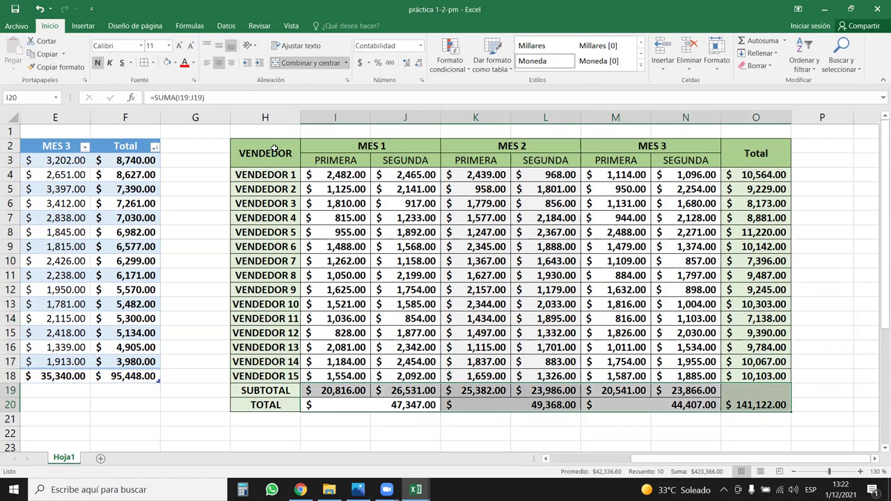
click(216, 63)
click(421, 45)
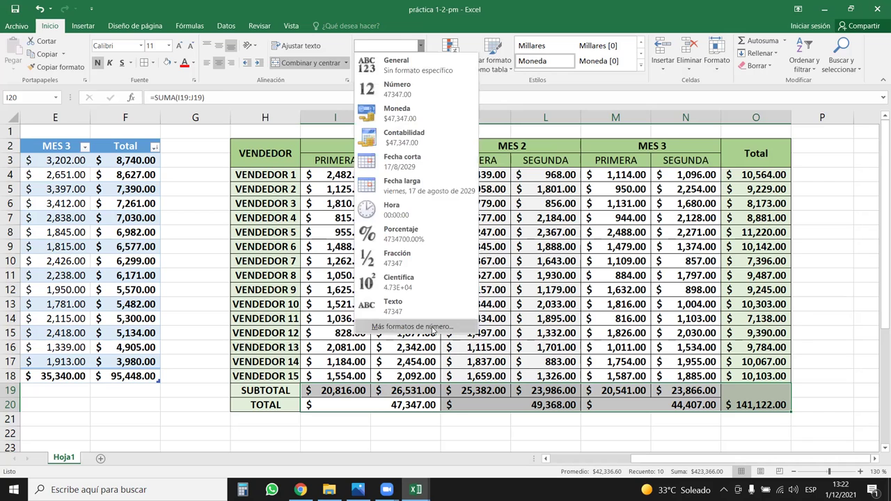
click(404, 137)
click(478, 354)
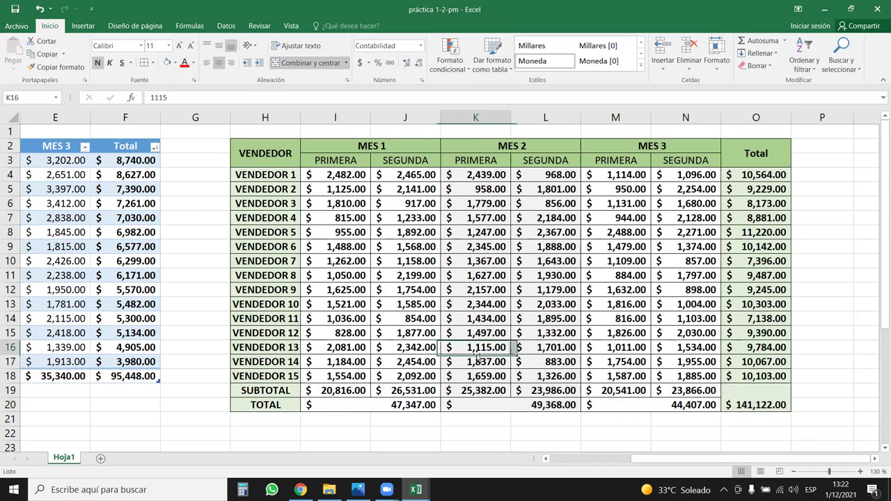
- Align the SUBTOTAL and TOTAL rows, including the merged grand total, vertically to the middle
drag(746, 396, 195, 405)
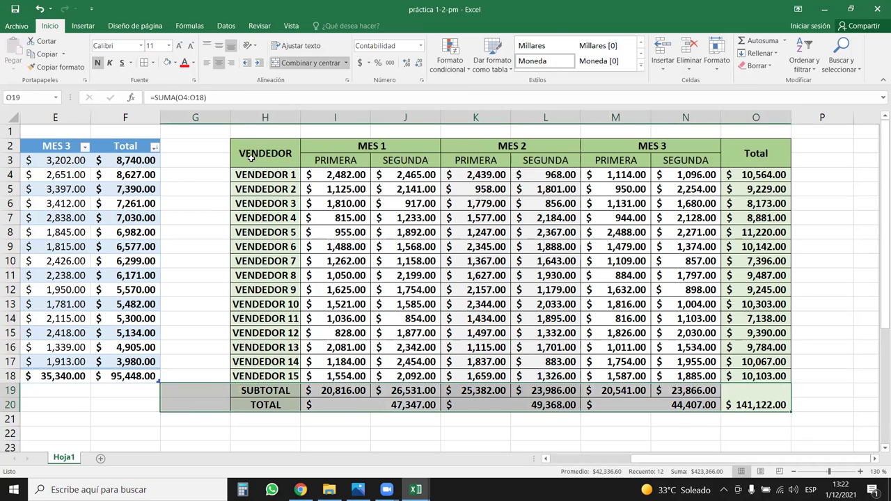
click(219, 45)
click(769, 291)
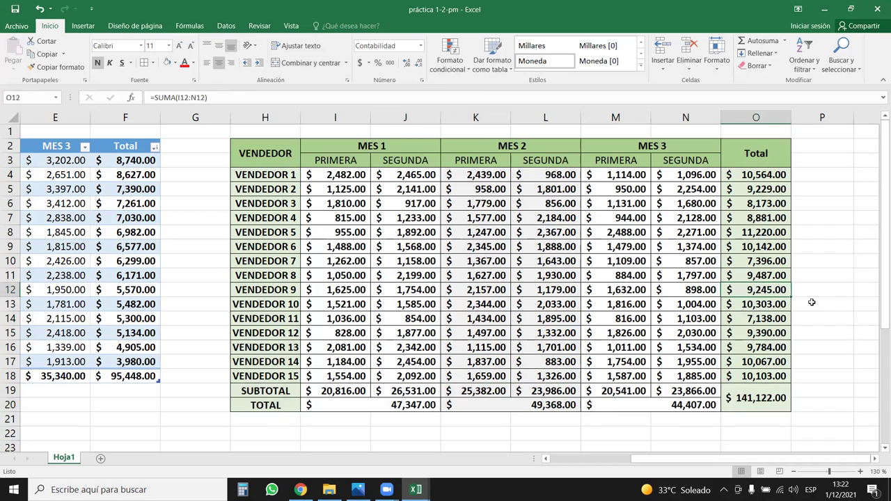
click(812, 302)
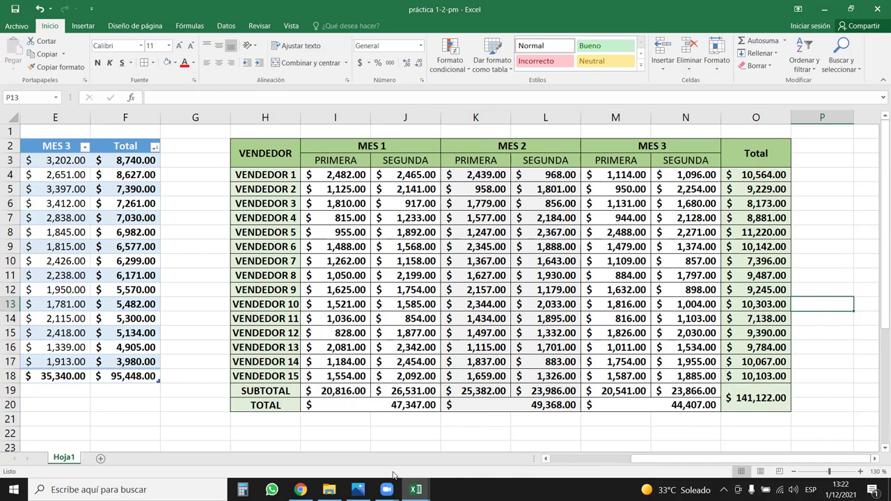
- Format I4:N20 as Moneda with two decimals, the $ symbol and the -$1,234.10 negative style
click(397, 405)
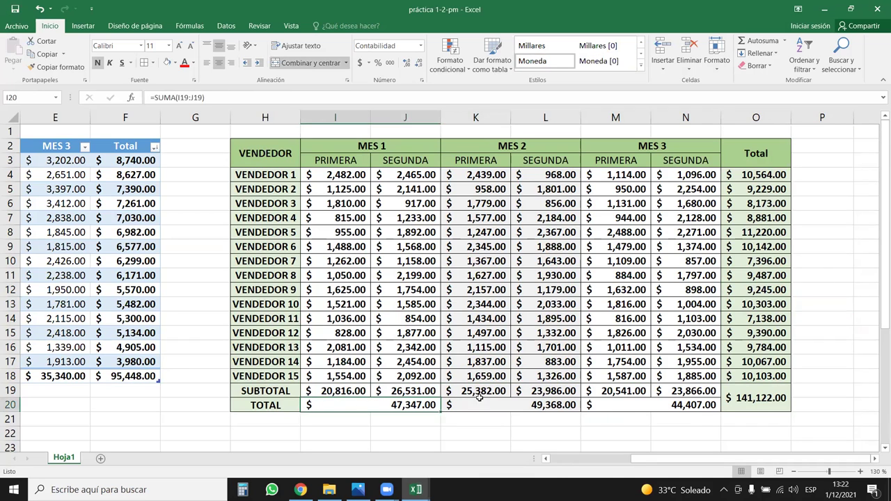
drag(479, 398, 670, 403)
drag(348, 174, 685, 408)
click(421, 49)
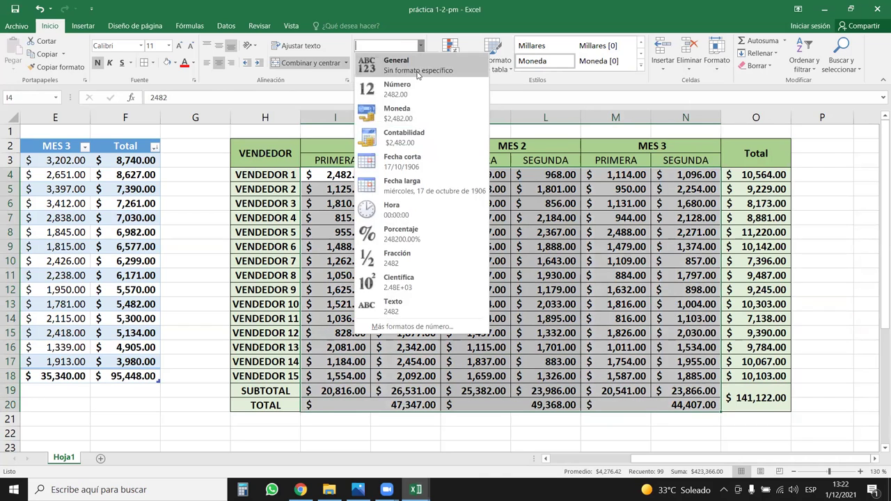
click(418, 330)
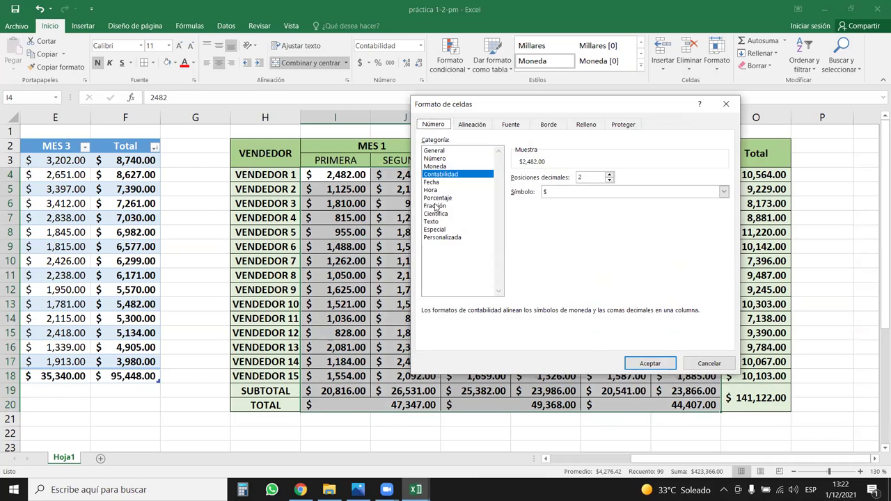
click(435, 166)
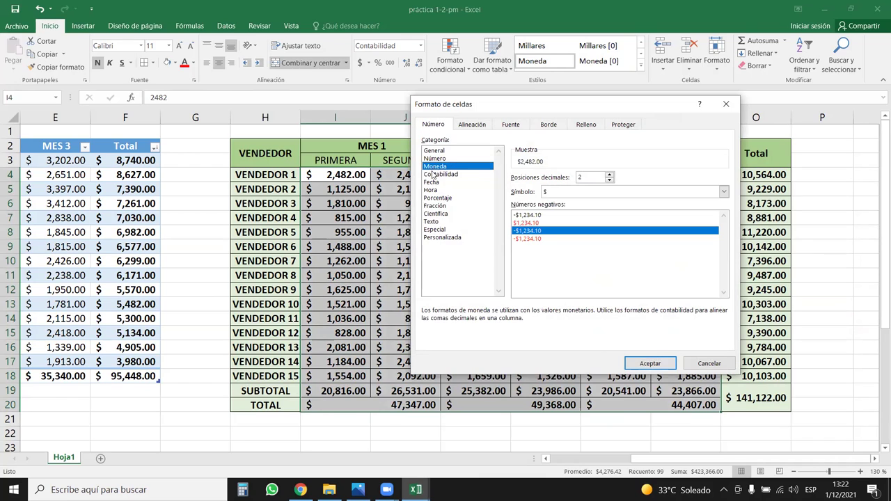
click(528, 215)
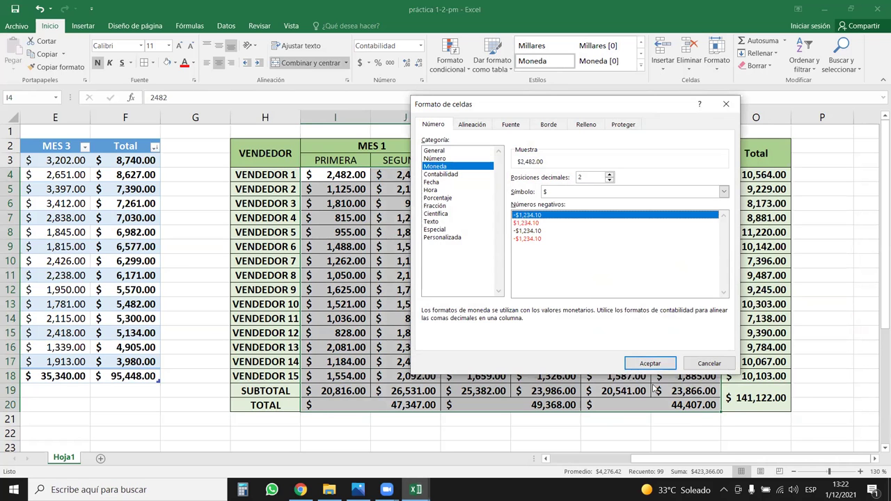
click(650, 363)
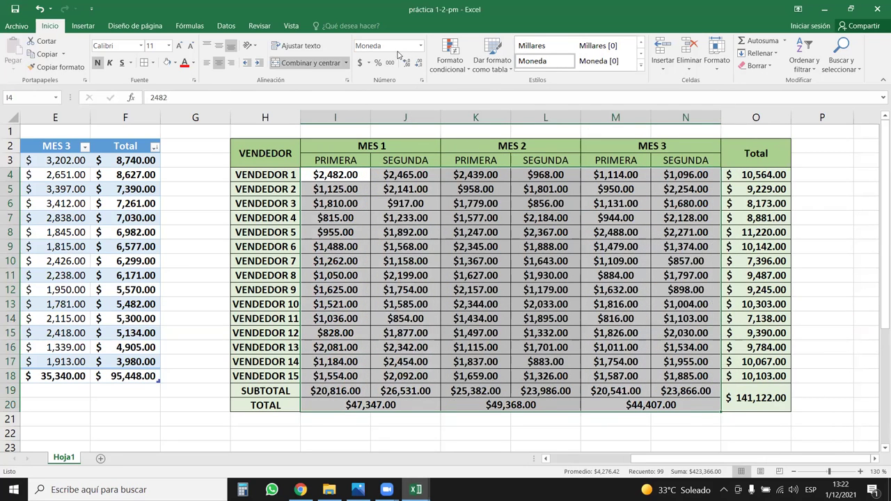
- Format the amounts in I4:N20 as Contabilidad with two decimals and the $ symbol
click(420, 46)
click(433, 328)
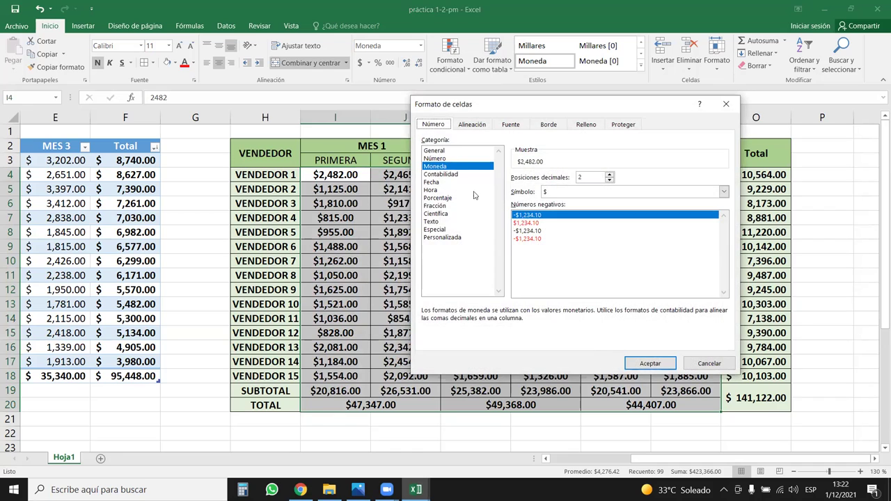
click(443, 158)
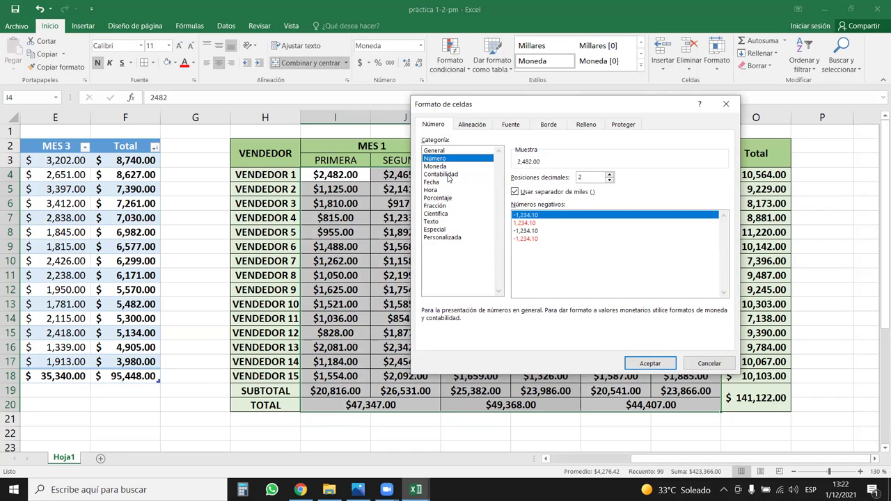
click(446, 174)
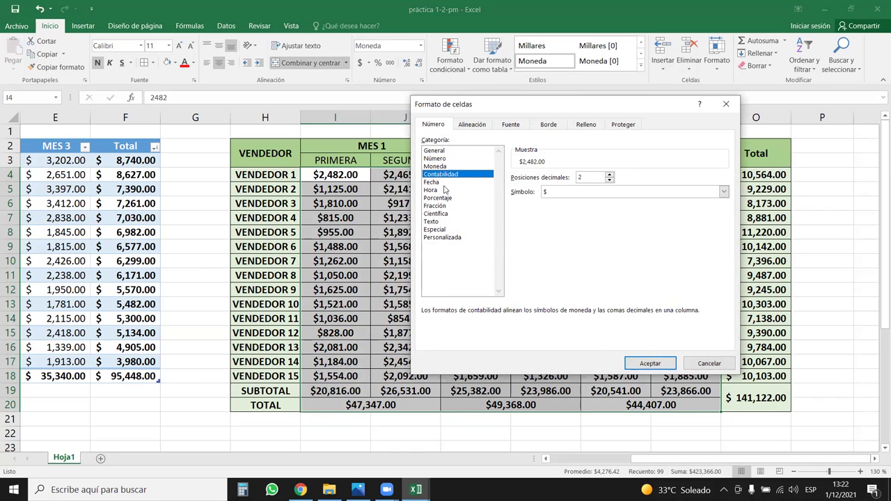
click(724, 191)
click(657, 201)
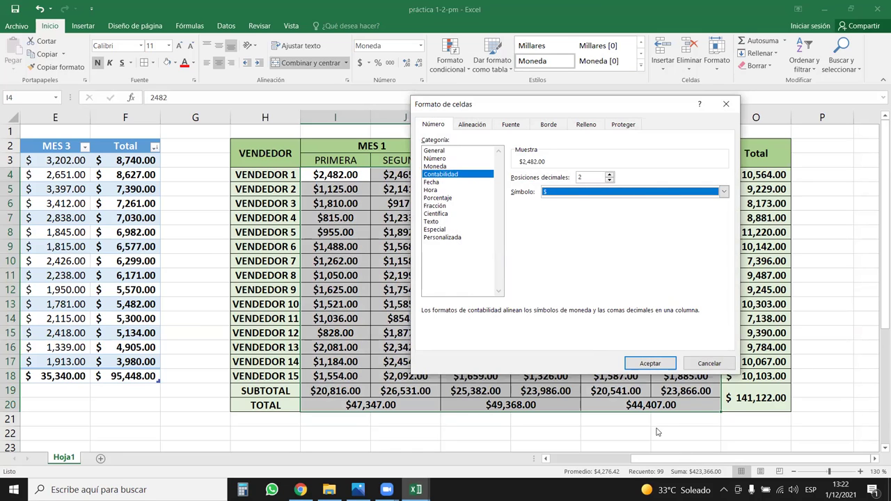
click(650, 363)
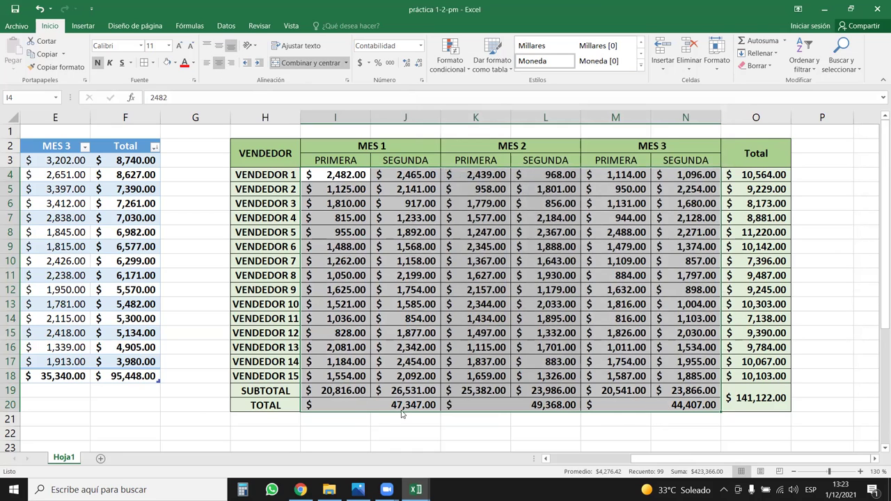
click(443, 315)
drag(658, 401, 296, 155)
click(804, 269)
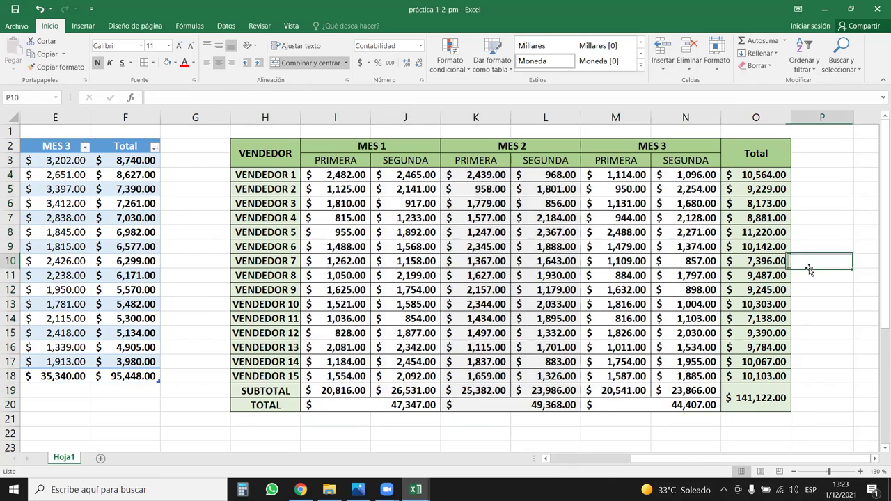
click(438, 271)
- Remove bold from the seller amounts in I4:N18, leaving the SUBTOTAL and TOTAL rows in bold
click(279, 390)
drag(279, 388, 756, 410)
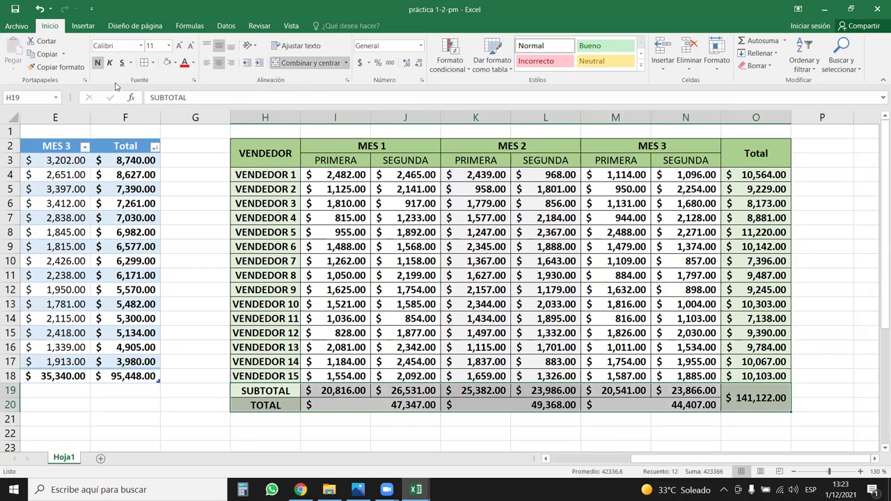
click(97, 63)
click(98, 63)
drag(686, 376, 327, 174)
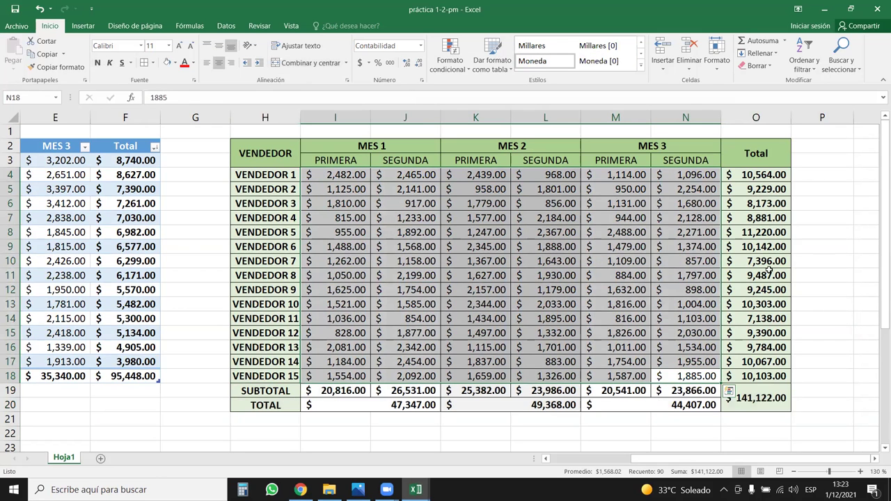
click(819, 261)
click(851, 350)
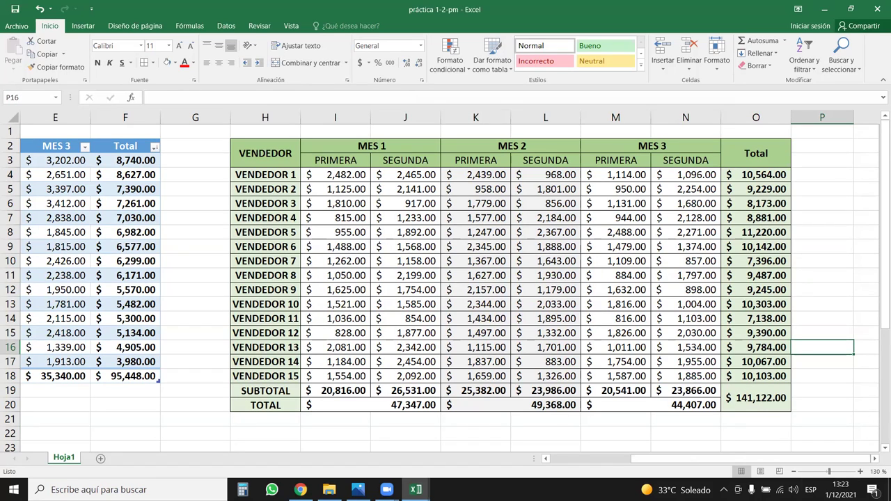
- Insert a new column before MES 1 in the blue sales table
drag(625, 458, 541, 459)
click(173, 222)
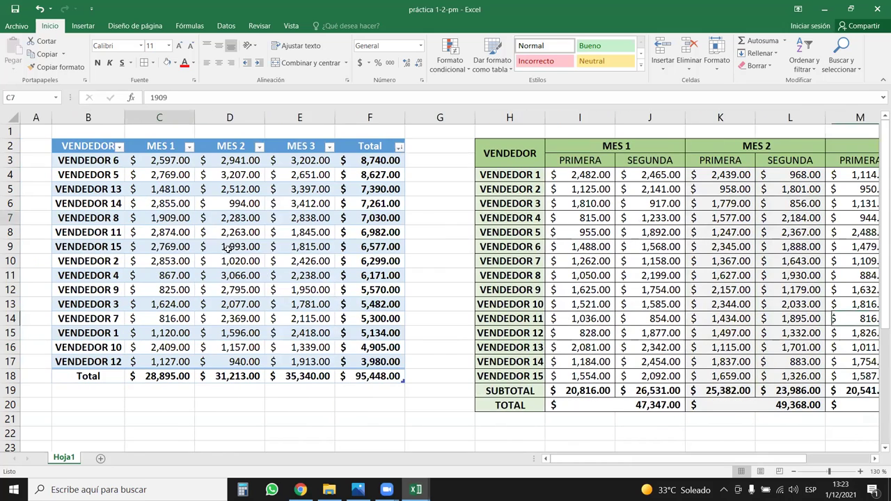
shift+click(300, 289)
click(275, 319)
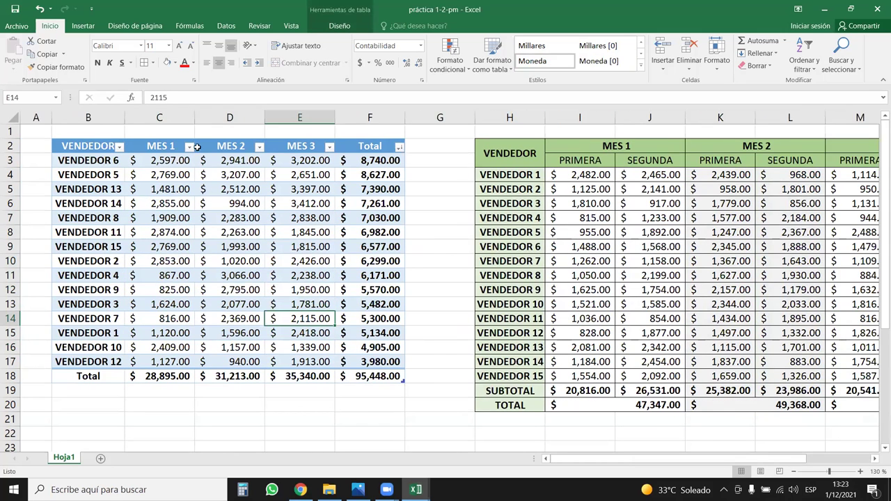
click(166, 115)
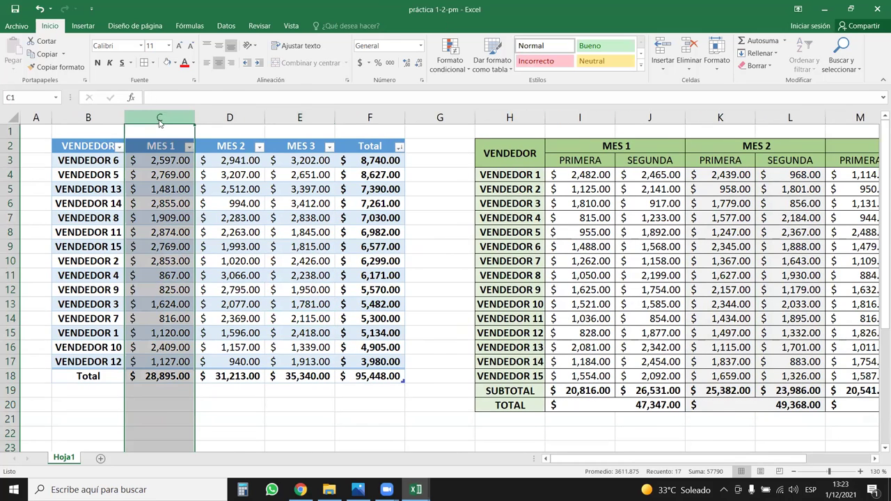
right_click(160, 123)
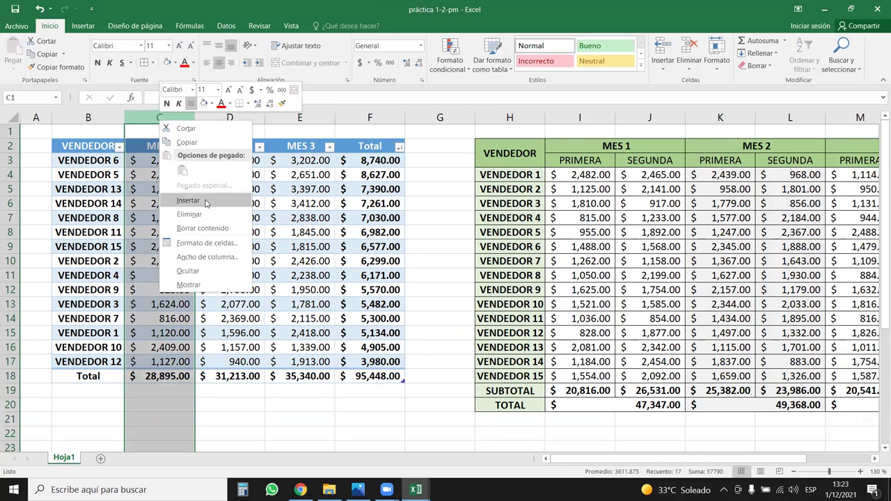
click(204, 201)
- Insert a new column before MES 2 and another before MES 3 in the blue table
click(314, 117)
right_click(312, 117)
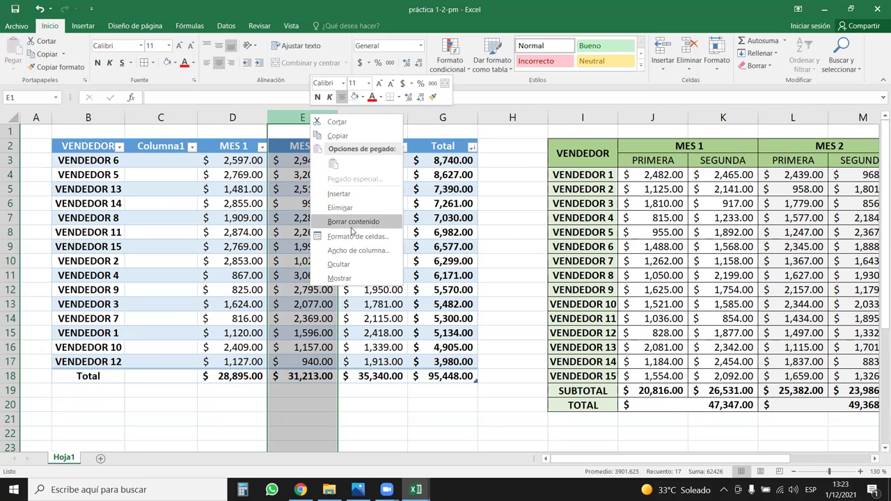
click(349, 194)
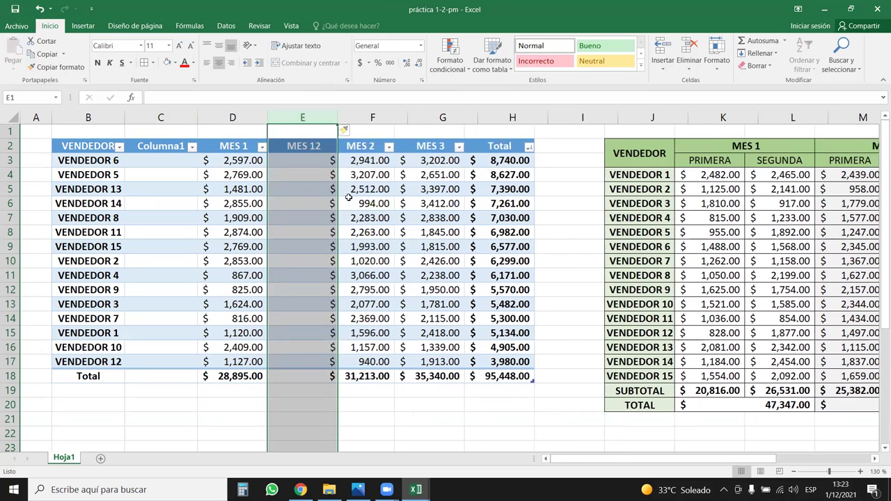
click(444, 117)
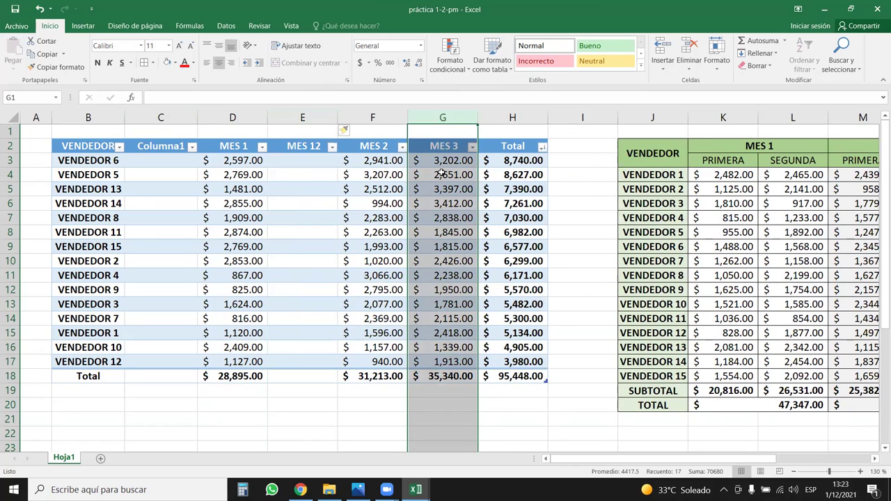
right_click(448, 117)
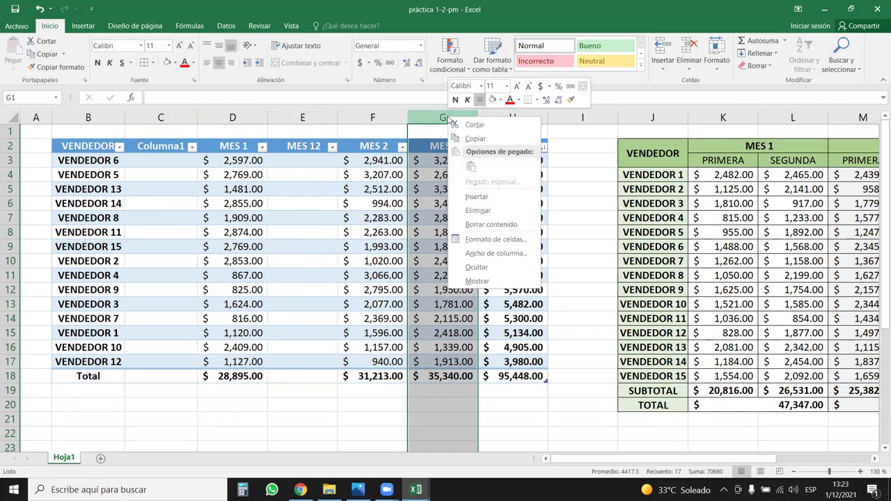
click(479, 197)
- Check whether Combinar y centrar is available for the Columna1 and MES 1 headers of the blue table
click(206, 176)
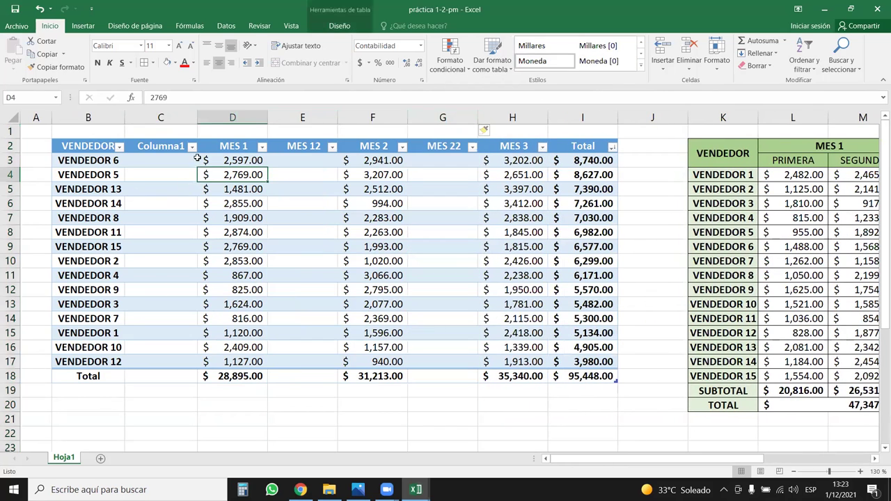
drag(189, 157, 207, 362)
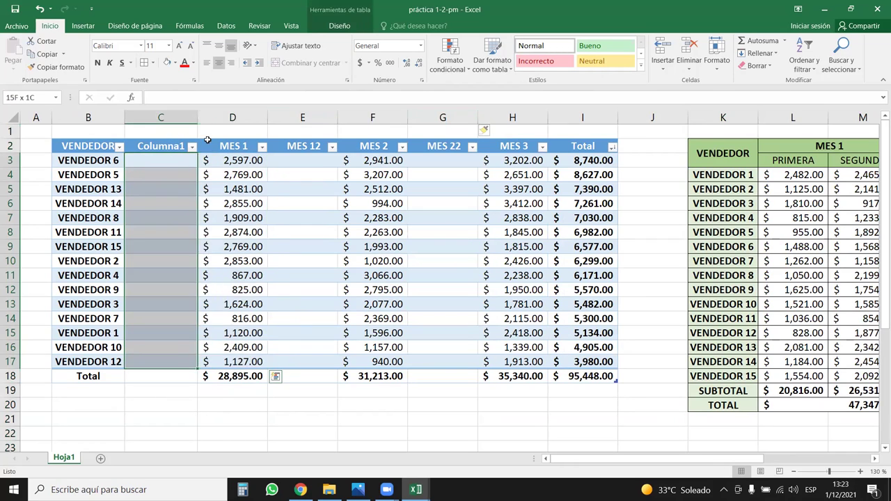
drag(182, 146, 224, 147)
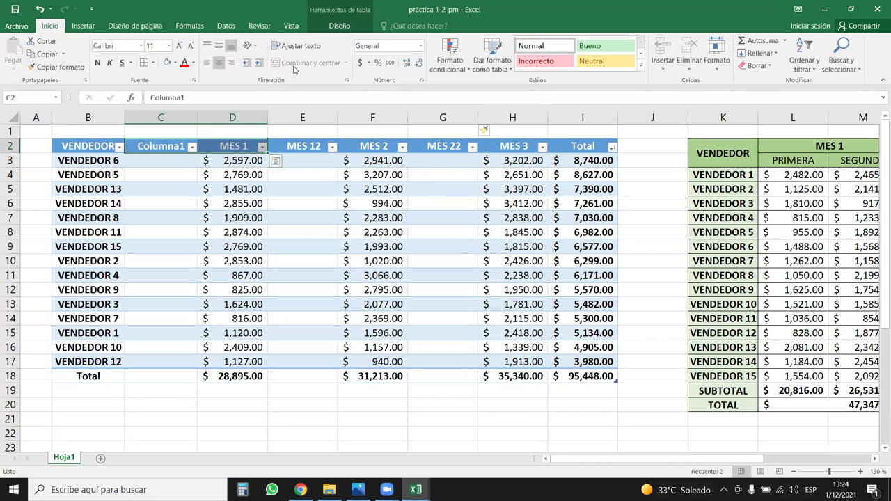
click(357, 202)
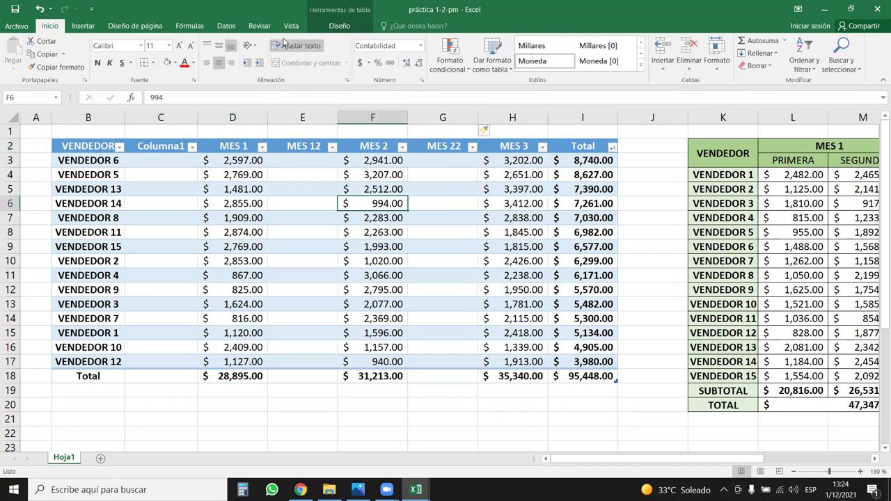
click(842, 293)
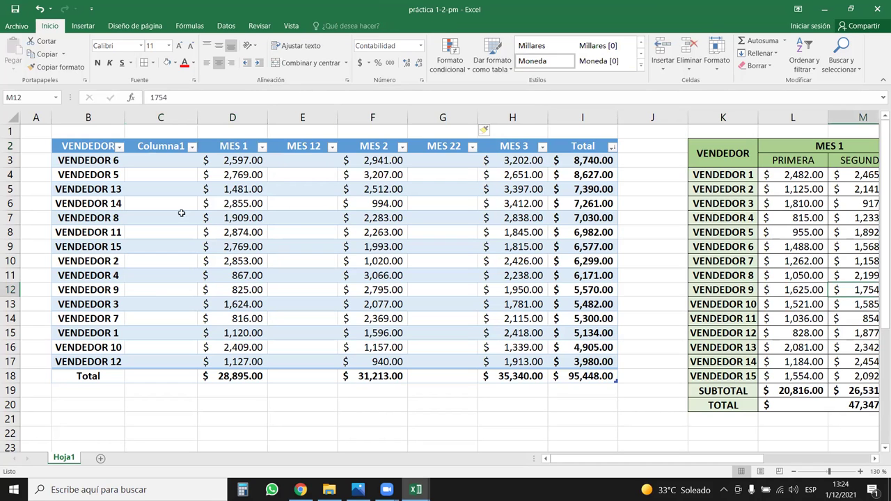
drag(109, 146, 570, 376)
click(411, 287)
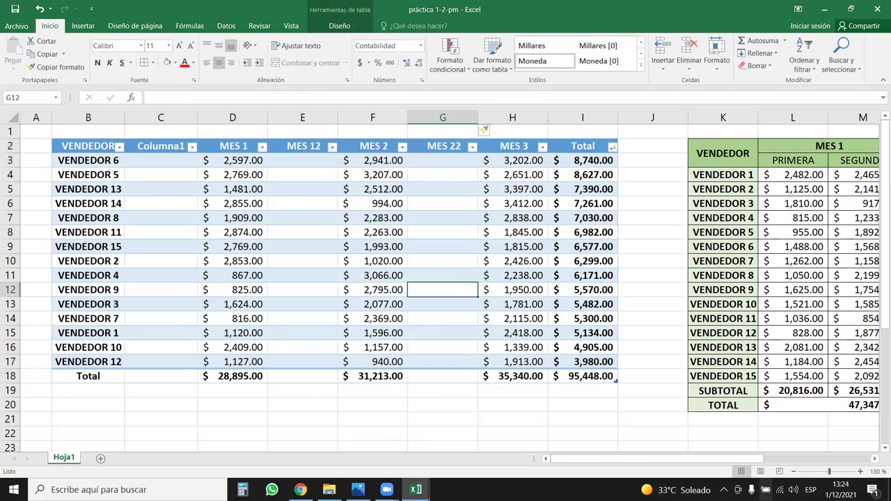
- Apply a filter to the PRIMERA and SEGUNDA subheaders in L3:Q3 of the green table
drag(693, 459, 781, 460)
drag(495, 218, 736, 321)
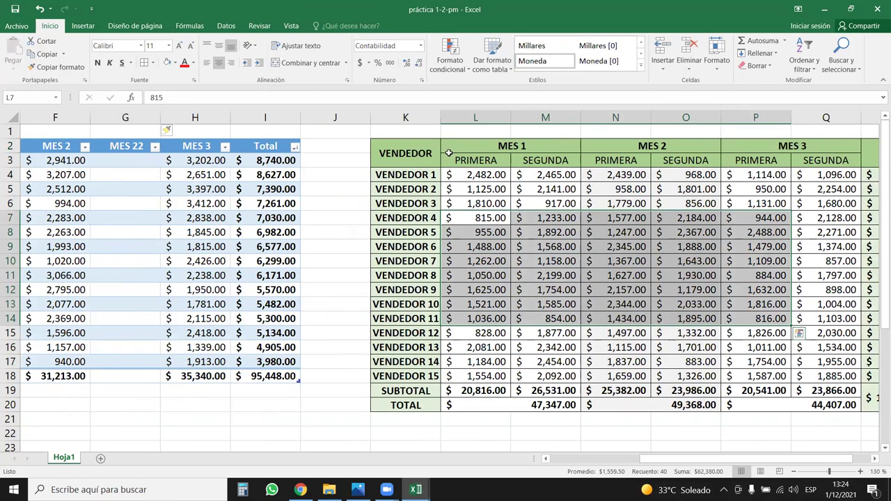
drag(493, 163, 832, 162)
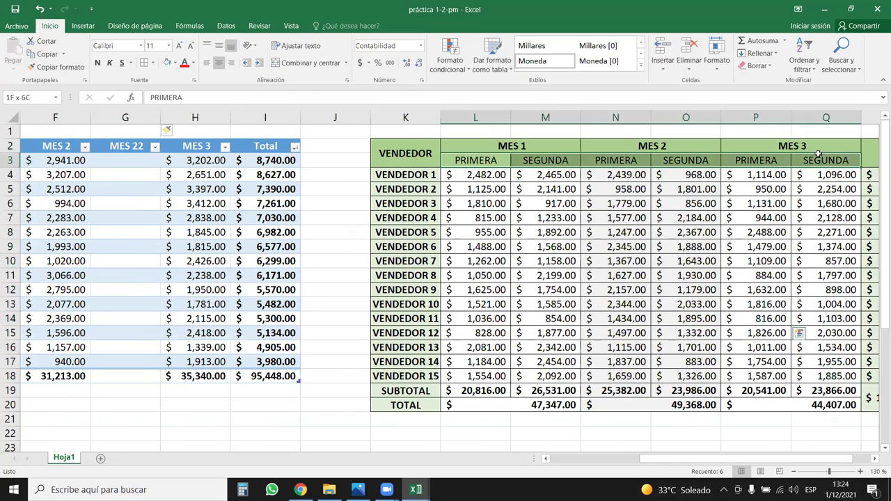
click(805, 63)
click(822, 125)
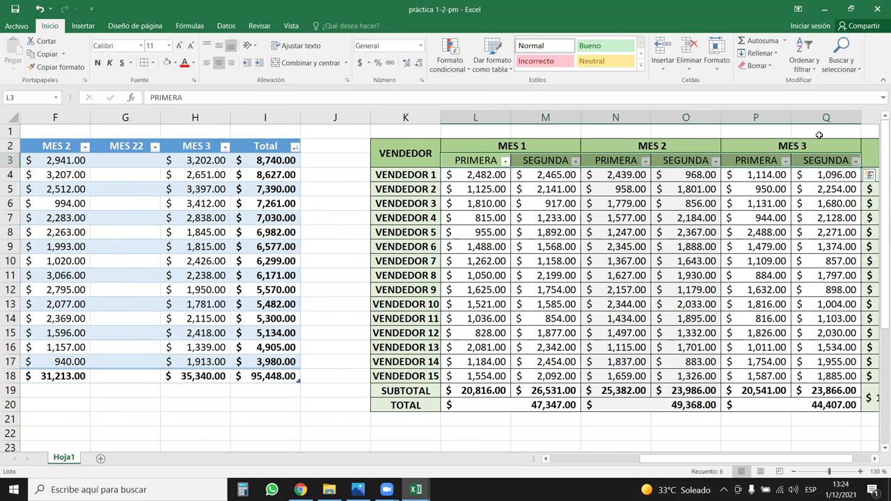
- Try to sort the PRIMERA column of MES 1 in the green table from smallest to largest
click(504, 161)
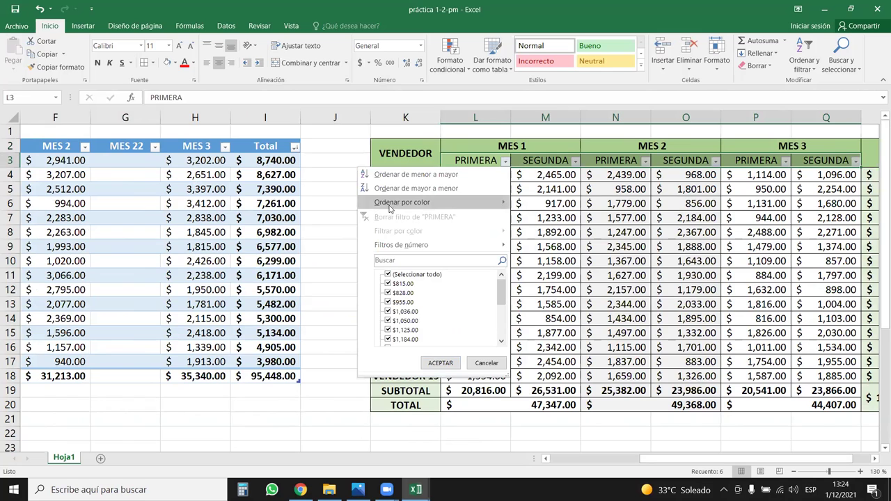
click(416, 174)
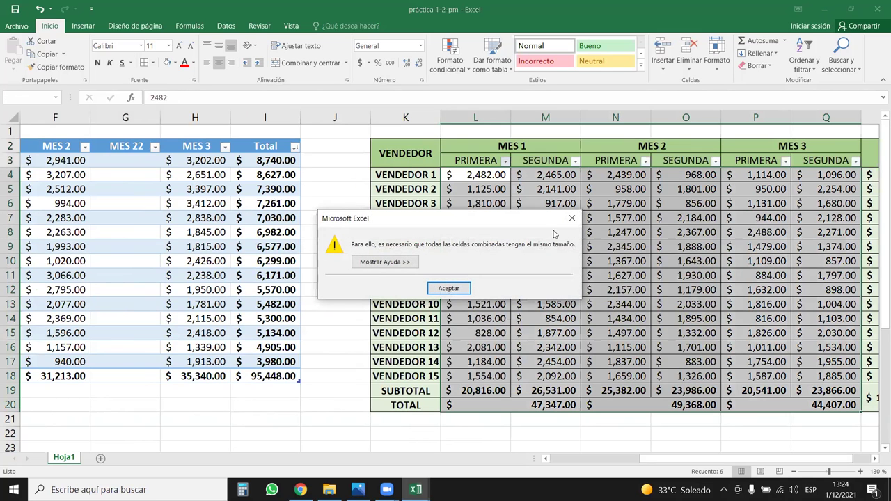
click(571, 218)
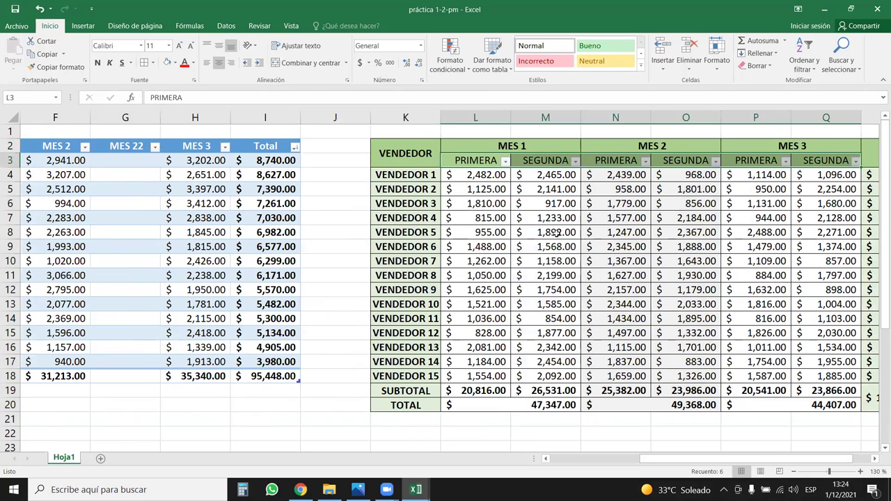
- Filter the PRIMERA column of MES 1 in the green table to show only $815.00
click(504, 161)
click(388, 275)
click(388, 283)
click(441, 363)
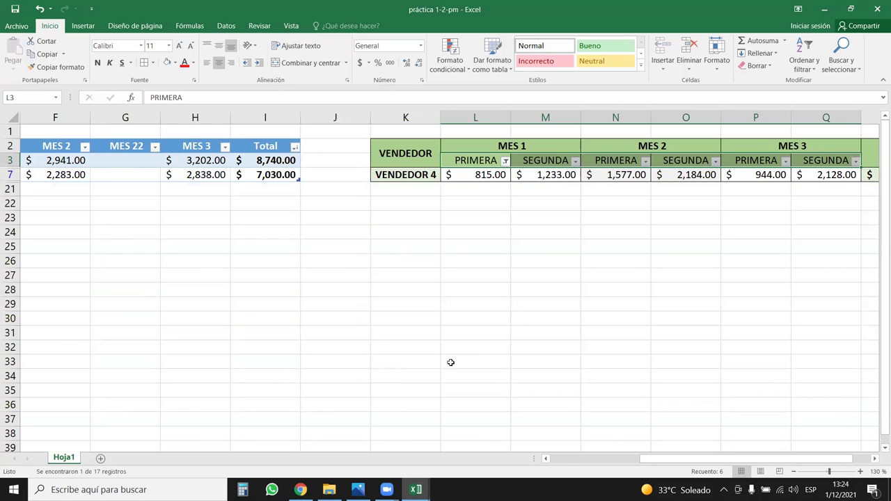
- Remove the subheader filter from the green table and apply a filter to both header rows, K2:R3
click(413, 160)
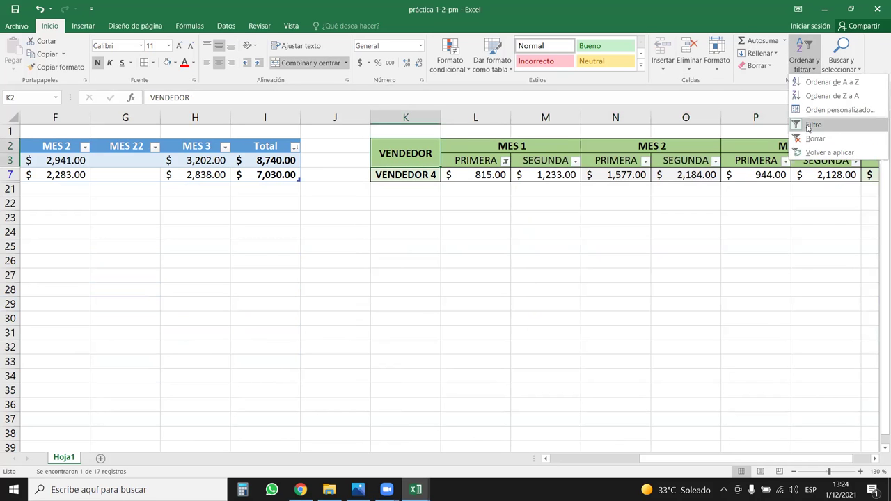
click(813, 124)
click(470, 203)
drag(421, 151, 862, 157)
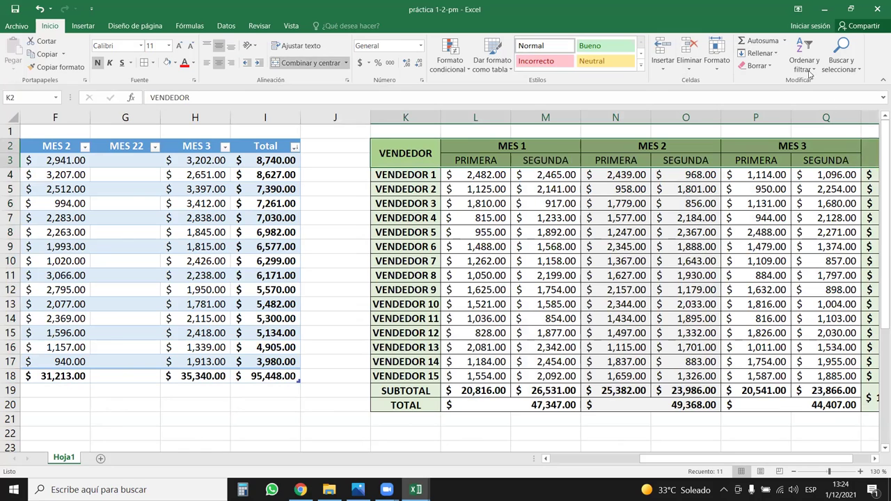
click(804, 63)
click(799, 124)
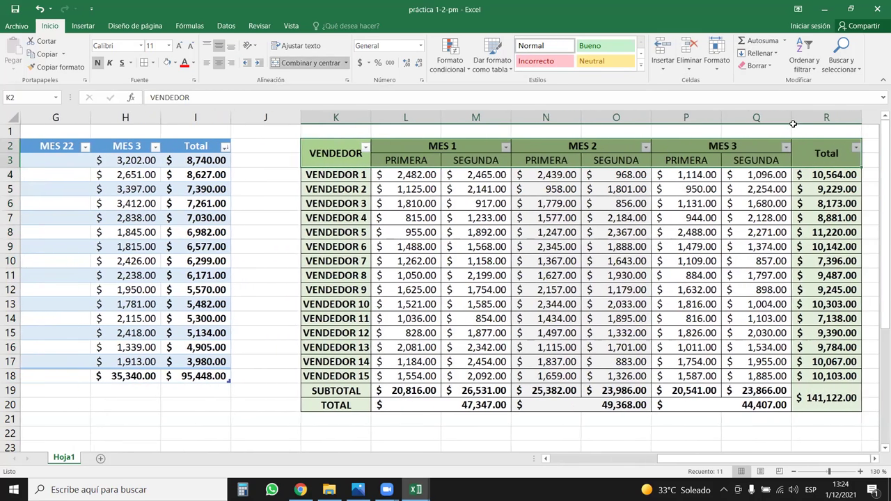
- Inspect the filter options of the merged MES 1 header in the green table
click(416, 189)
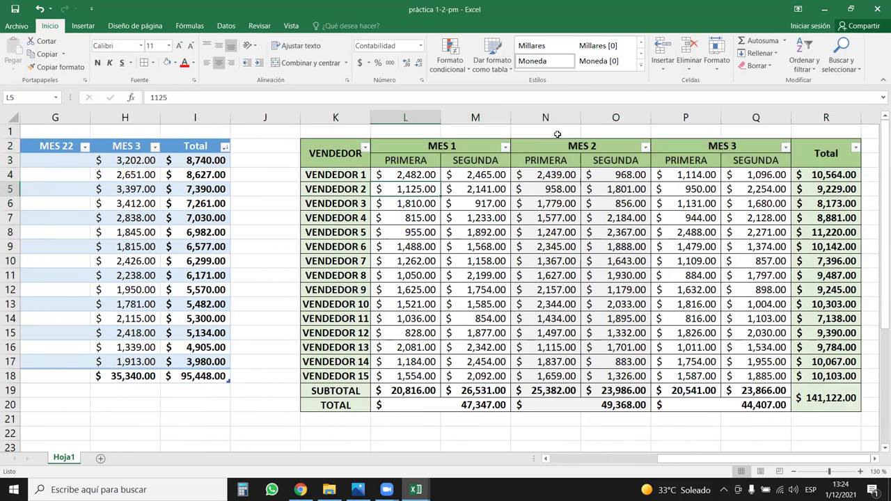
click(505, 147)
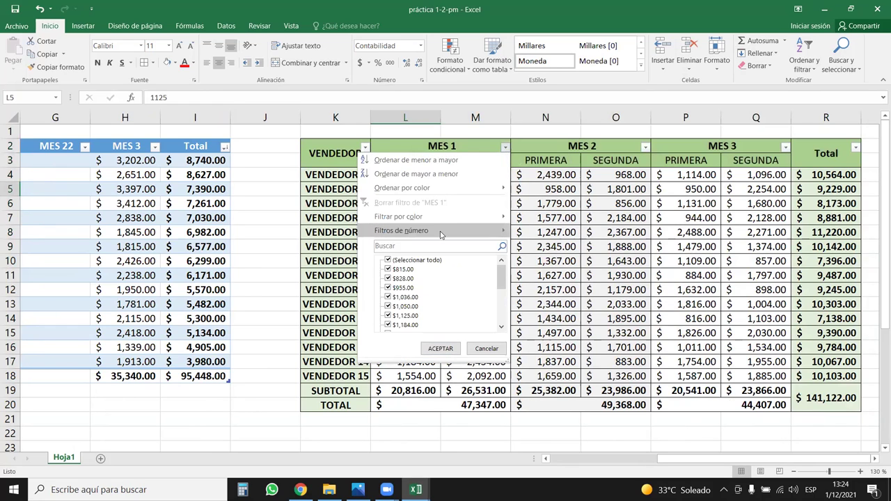
click(642, 265)
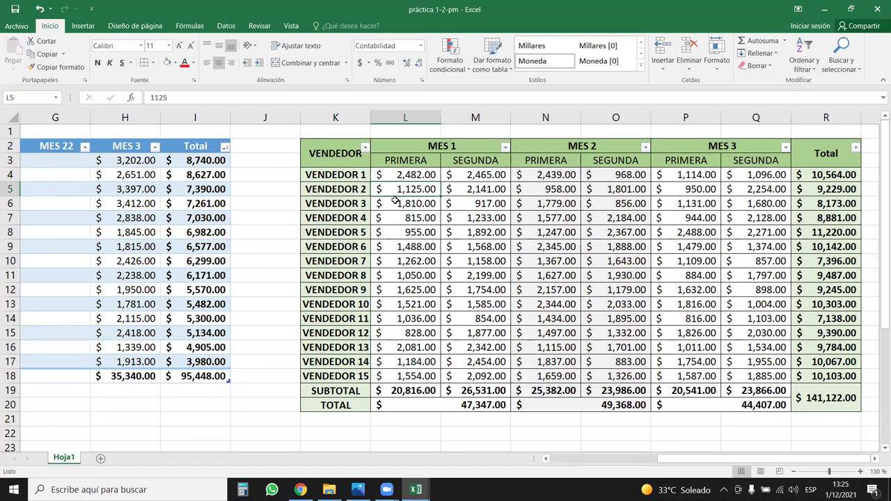
- Replace VENDEDOR 5's PRIMERA amount for MES 1 in the green table with the text HOLA
click(429, 230)
key(Delete)
text(HPO)
key(BackSpace)
key(BackSpace)
text(OLA)
- Replace VENDEDOR 7's SEGUNDA amount for MES 1 in the green table with the text hola
click(453, 256)
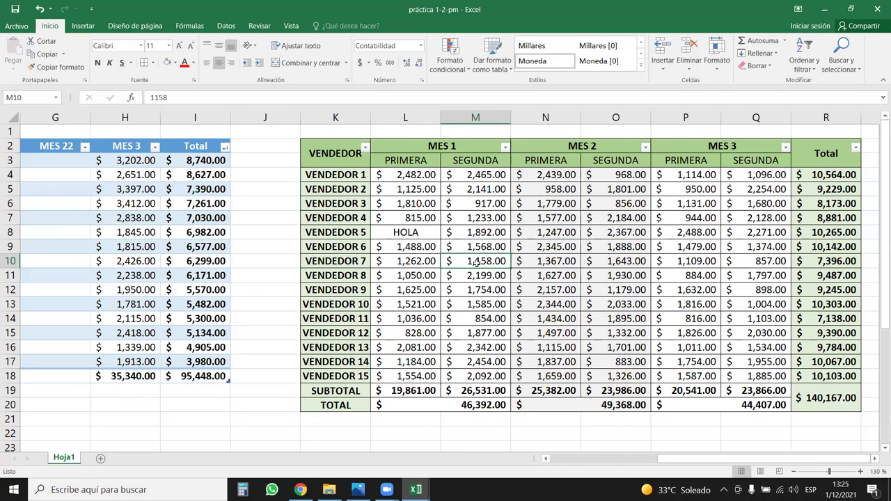
key(Delete)
text(H)
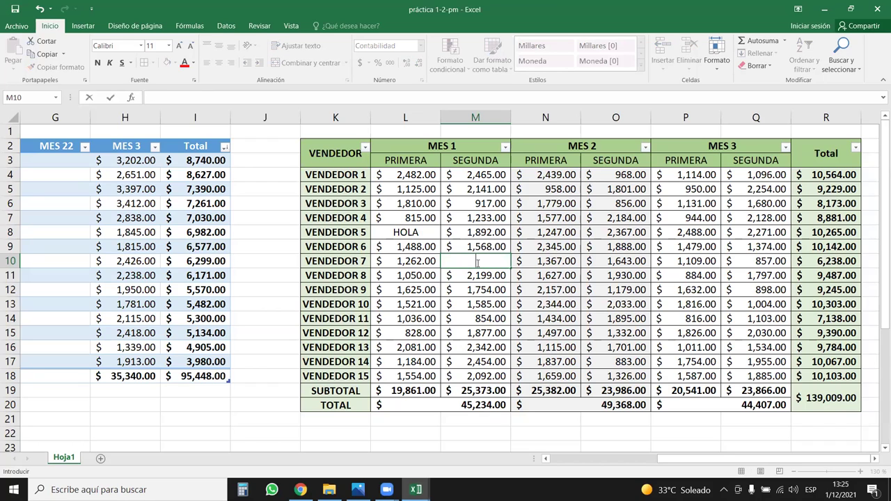
key(BackSpace)
text(hola)
key(Return)
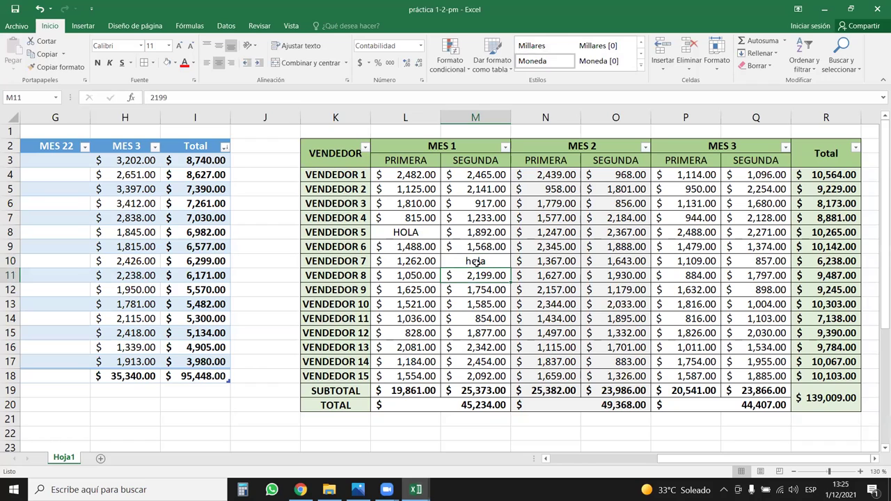
- Compare the values listed in the MES 1 header's filter with the PRIMERA and SEGUNDA columns below it
click(505, 147)
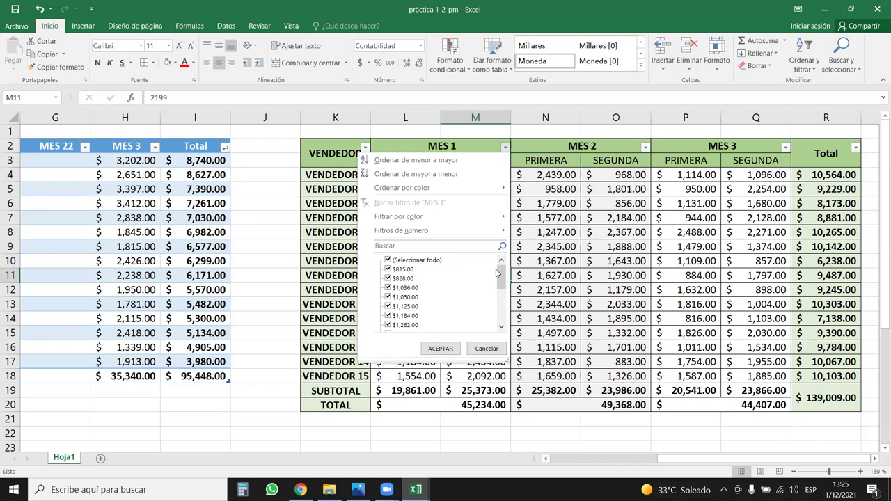
drag(503, 280, 503, 319)
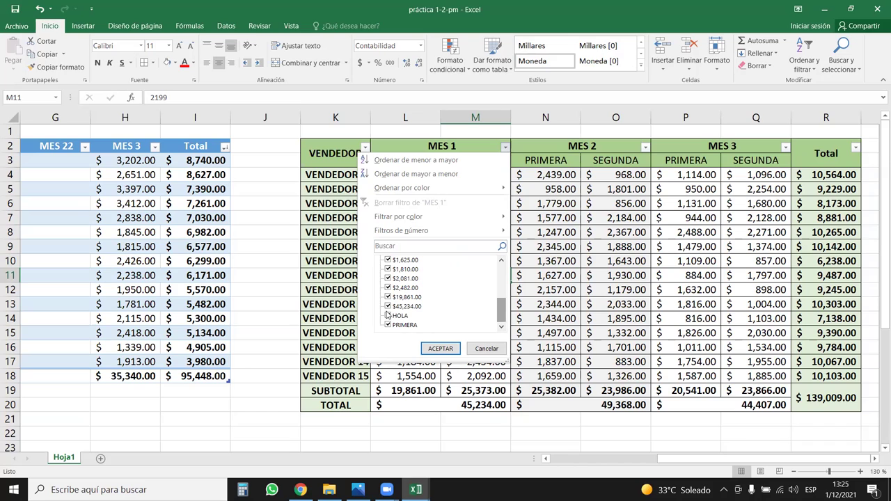
click(487, 348)
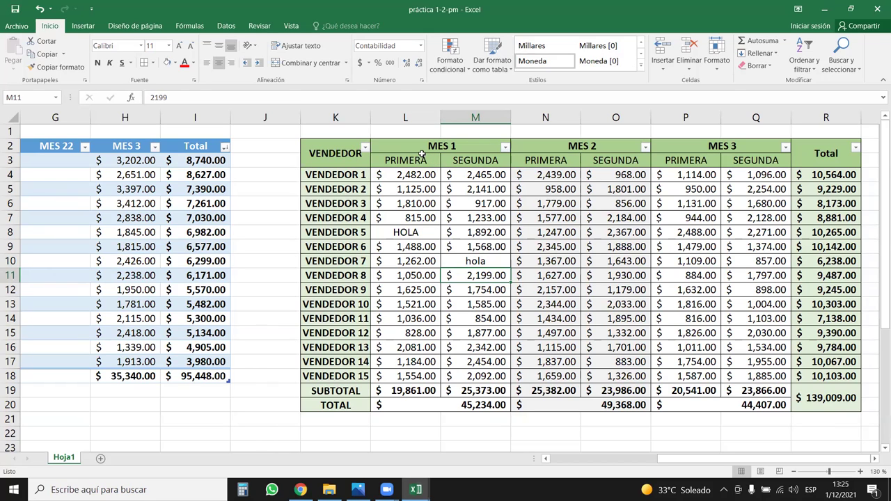
drag(422, 154, 449, 393)
drag(477, 203, 418, 404)
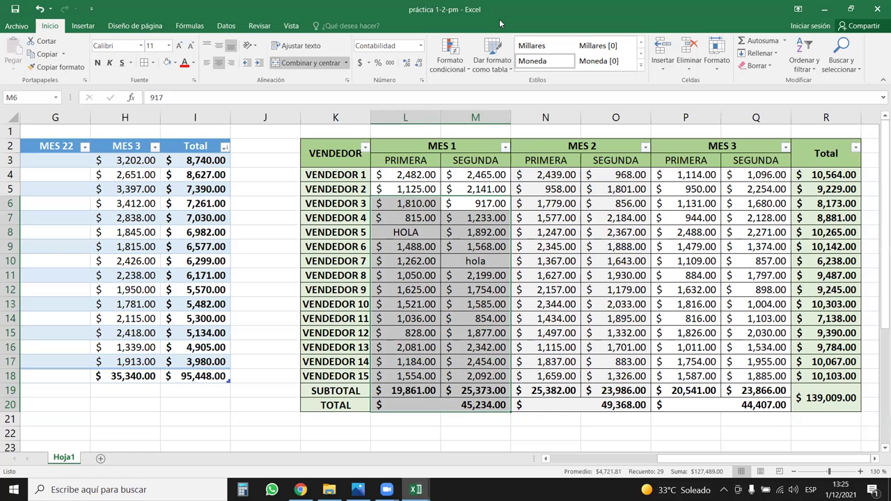
click(505, 147)
click(585, 209)
- Remove the filter from the green table's top header row and apply it to the PRIMERA and SEGUNDA subheaders in L3:Q3
mouse_move(401, 157)
mouse_down()
mouse_move(759, 156)
mouse_move(500, 144)
mouse_move(404, 160)
mouse_up()
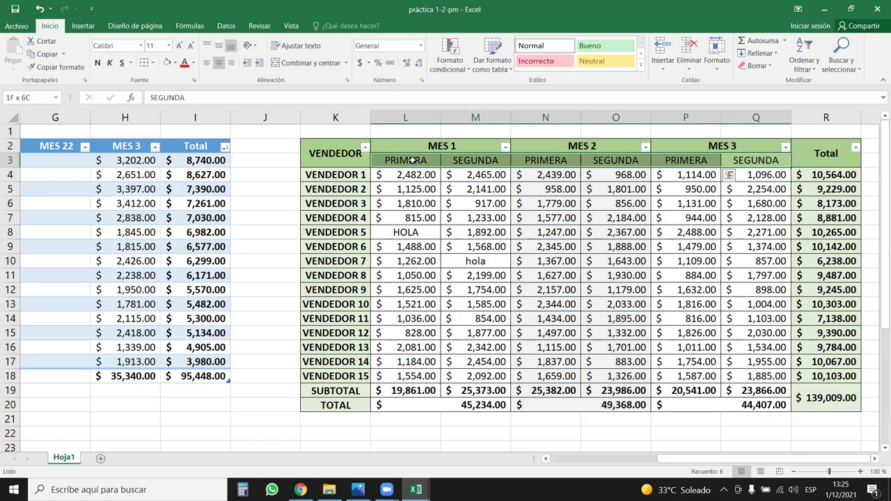
click(800, 46)
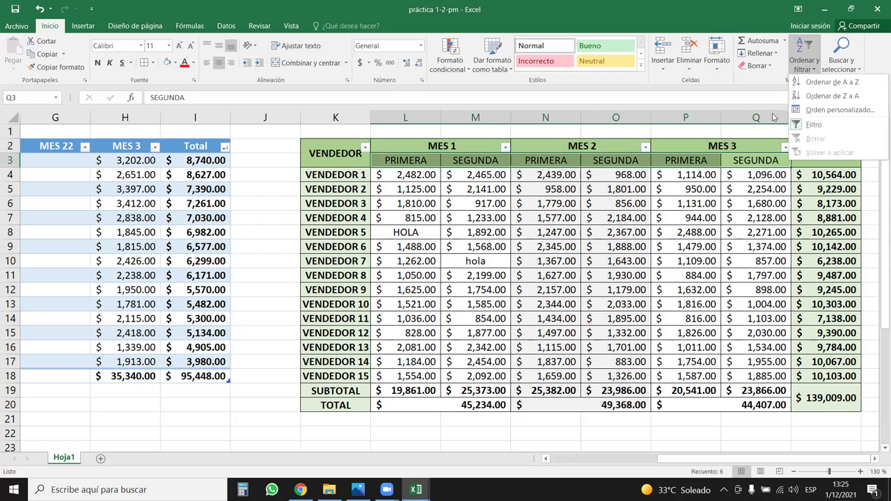
click(819, 123)
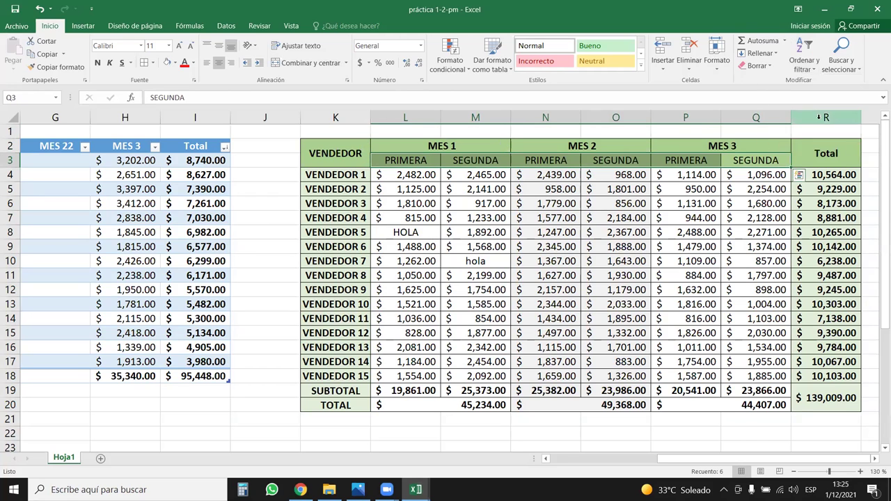
click(804, 54)
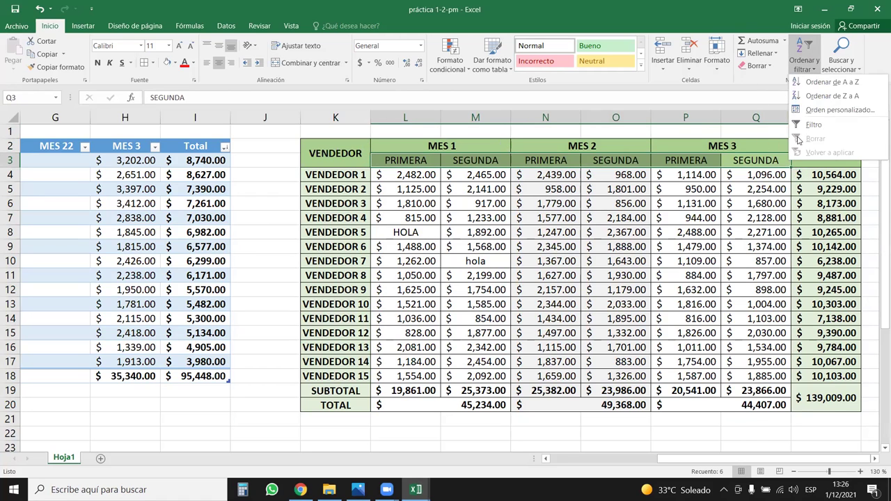
click(814, 124)
- Review the values listed in the SEGUNDA and PRIMERA filters of MES 1 to see which column each covers
click(547, 161)
click(505, 161)
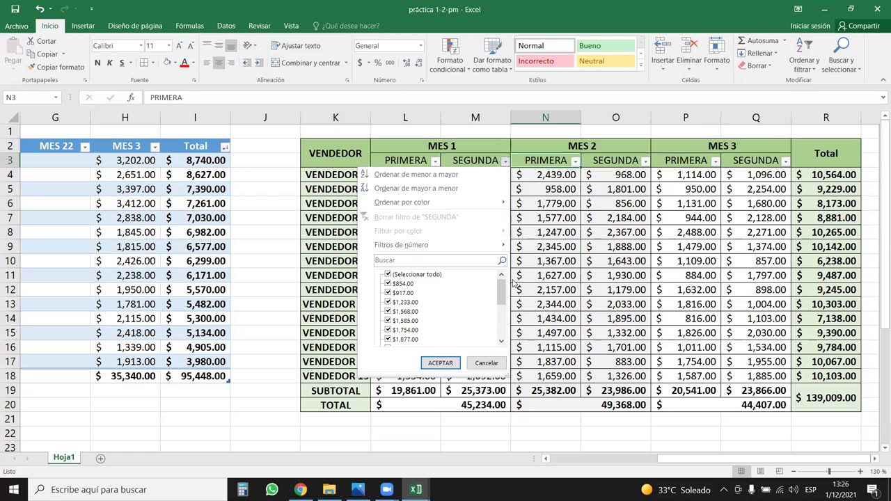
scroll(503, 287, down, 5)
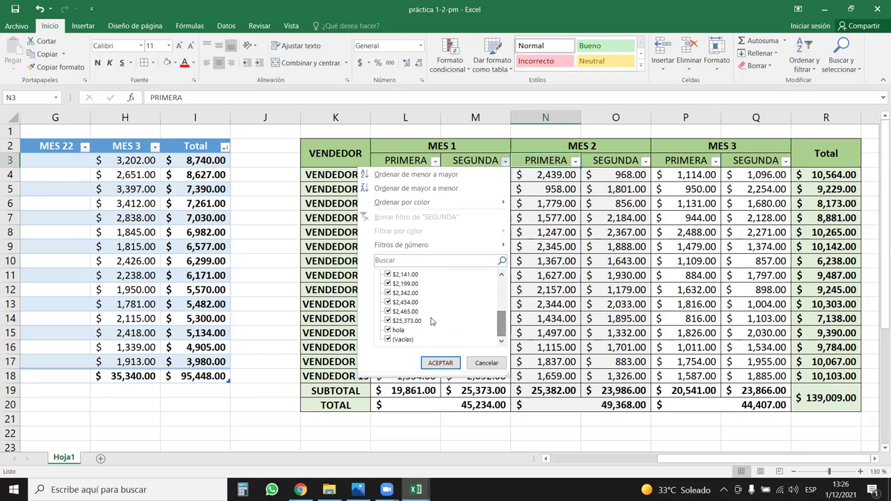
click(483, 363)
click(435, 162)
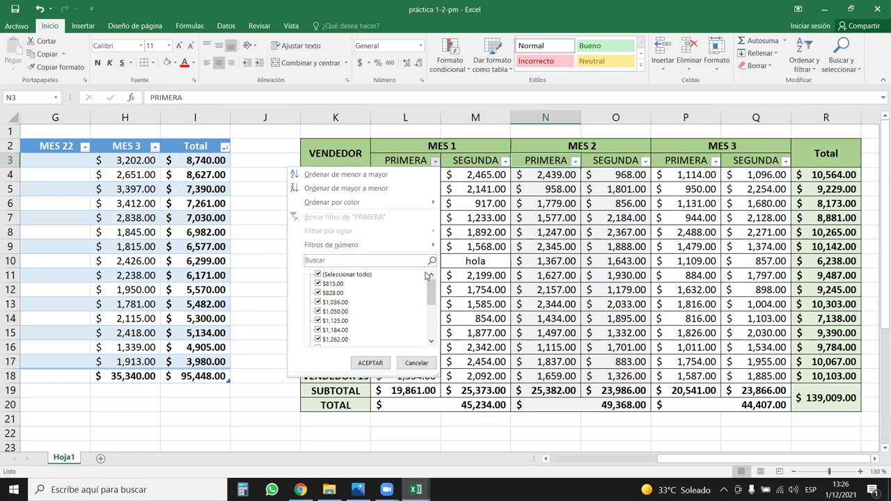
drag(431, 291, 426, 348)
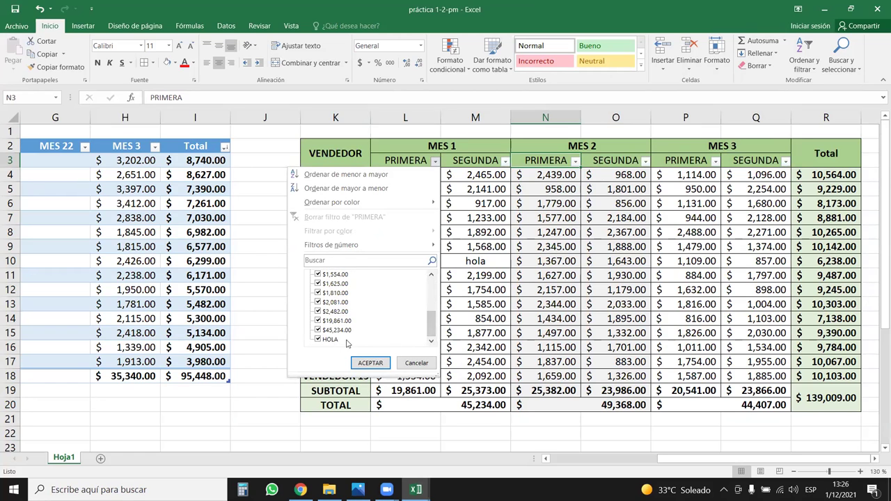
click(416, 363)
click(660, 230)
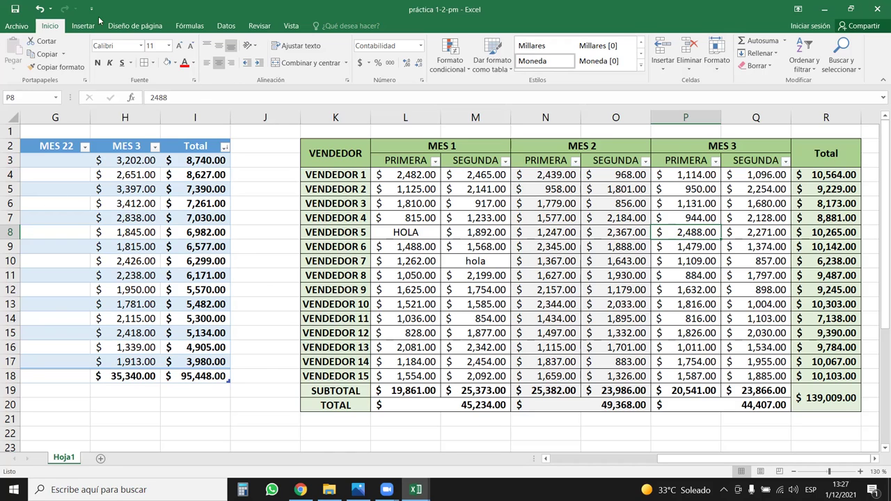
- Add a new worksheet to the workbook and enter the header VENDEDORES in cell B2
click(100, 459)
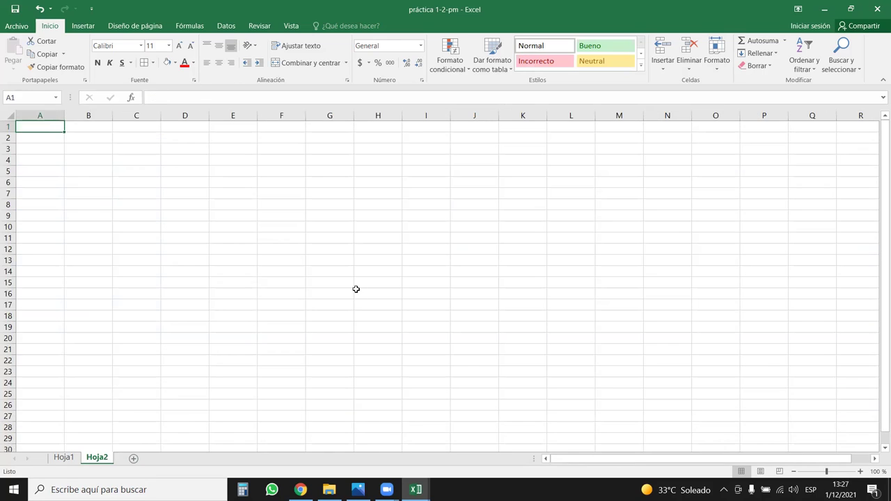
click(244, 189)
click(143, 186)
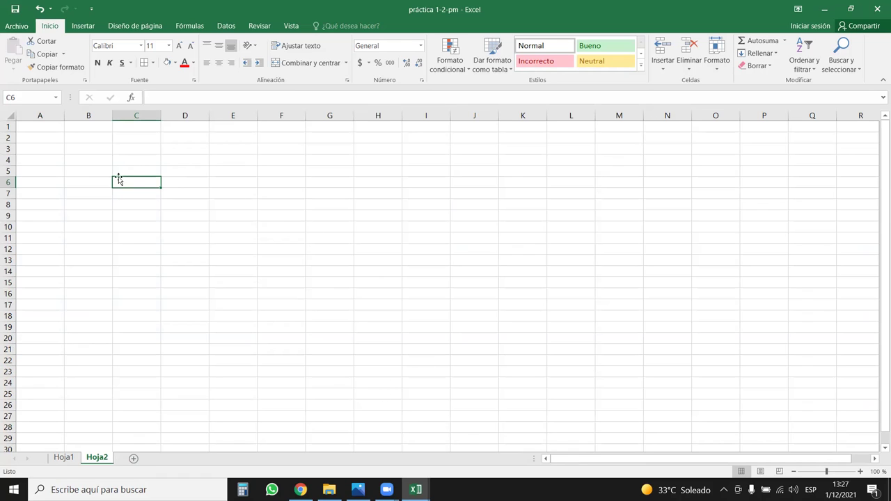
click(97, 140)
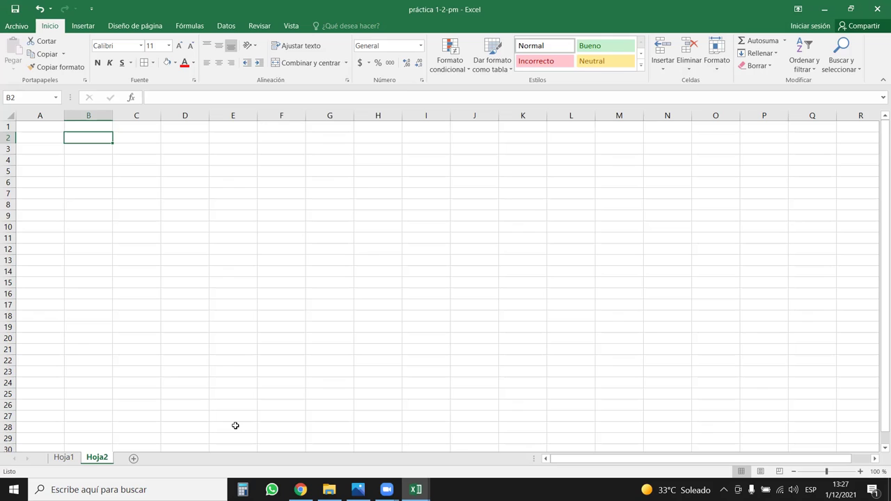
text(vend)
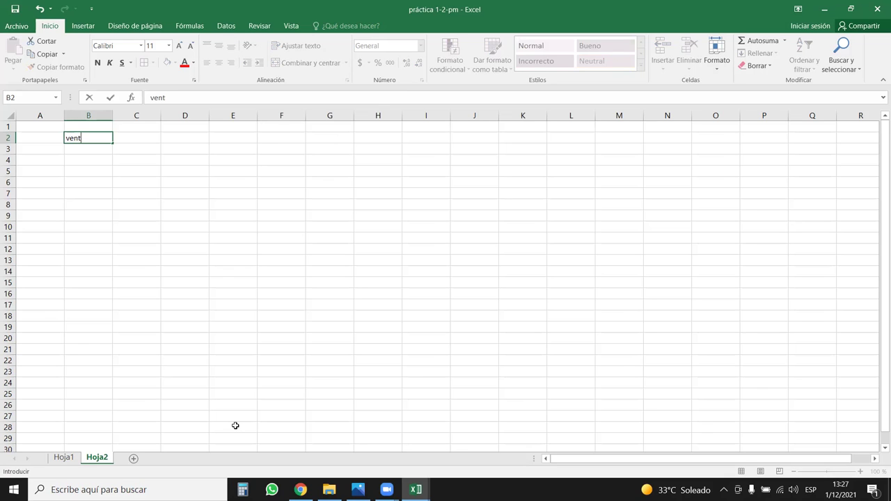
key(Escape)
text(VENDEDORES)
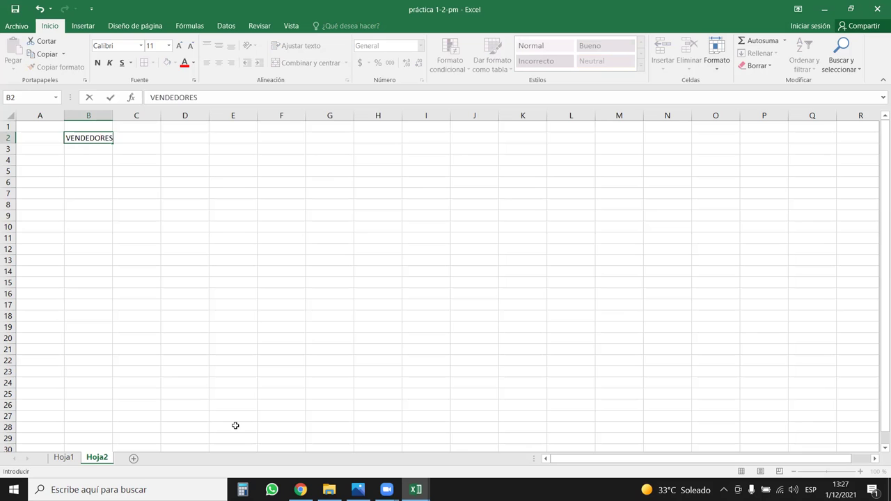
key(Tab)
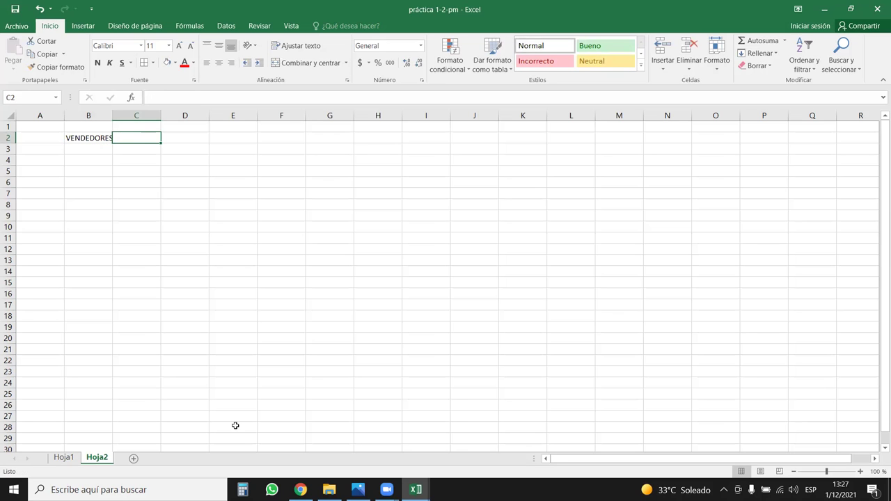
- Widen column B to fit its header and enter the header FECHA in cell A2
drag(113, 116, 132, 116)
click(59, 138)
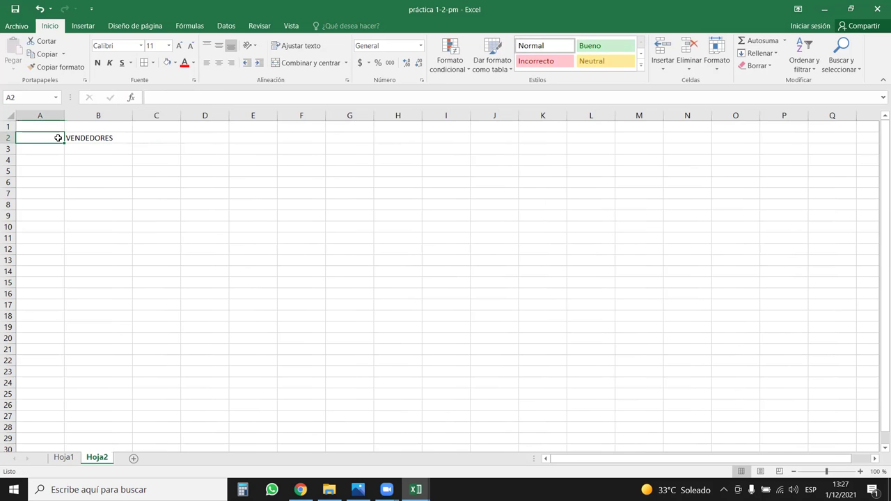
text(FECHA)
key(Tab)
key(Tab)
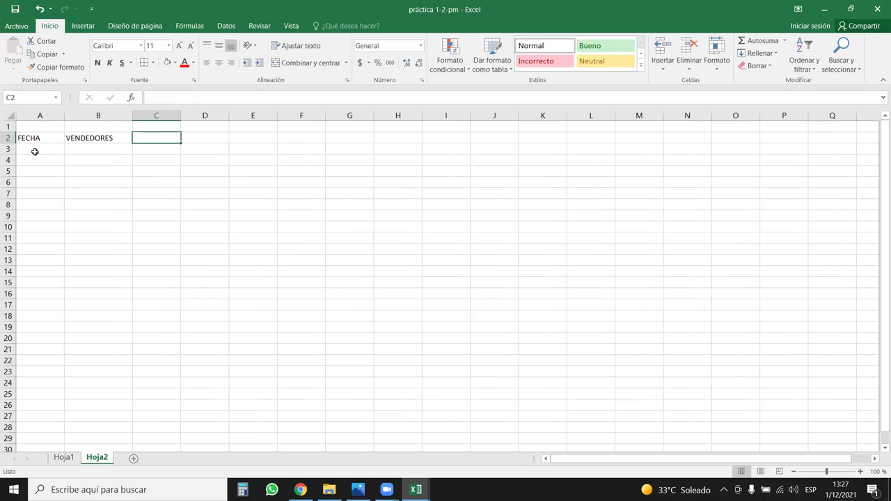
- Enter the headers RUTA, CANTIDAD and TOTAL in cells C2 to E2
text(RUTA)
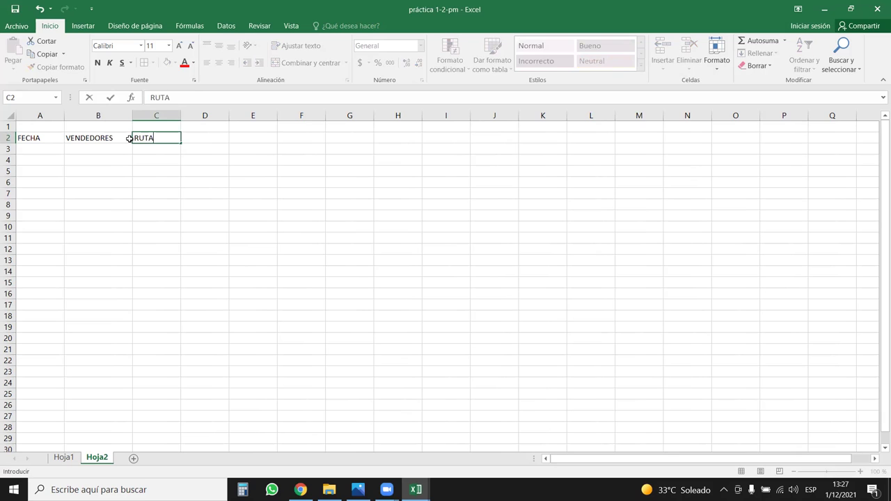
key(Tab)
text(CANTIDAD)
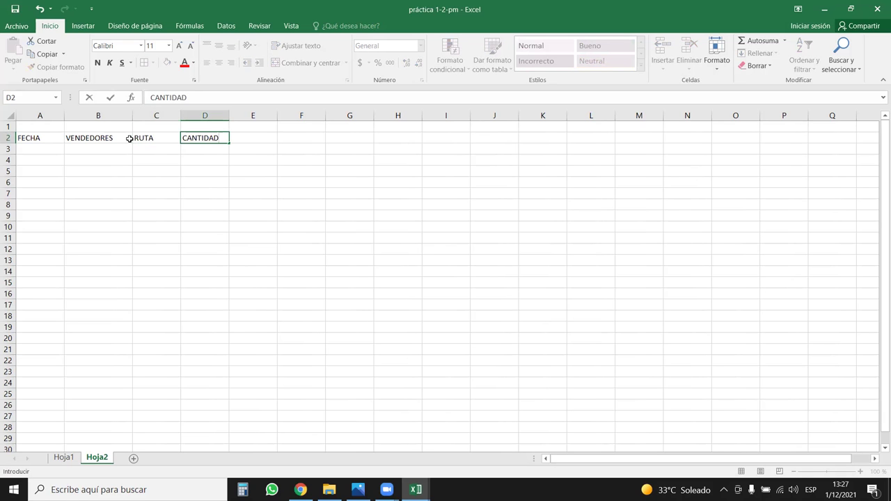
key(Tab)
text(TOTAL)
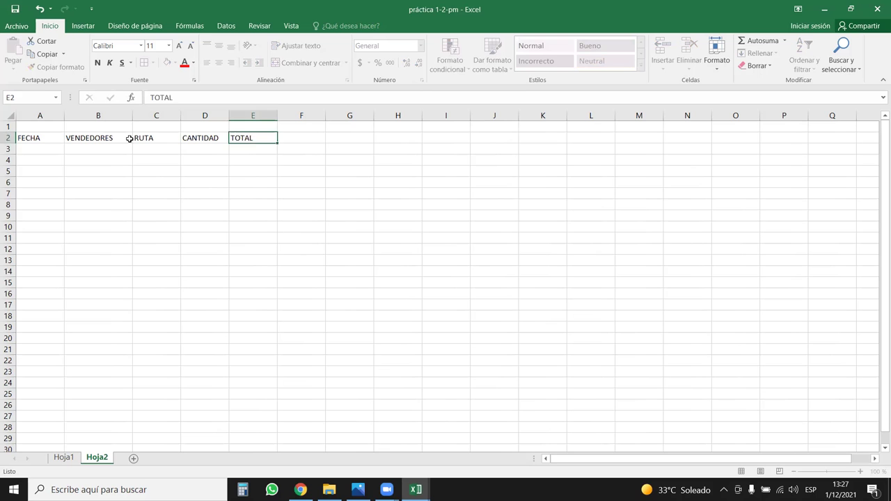
key(Return)
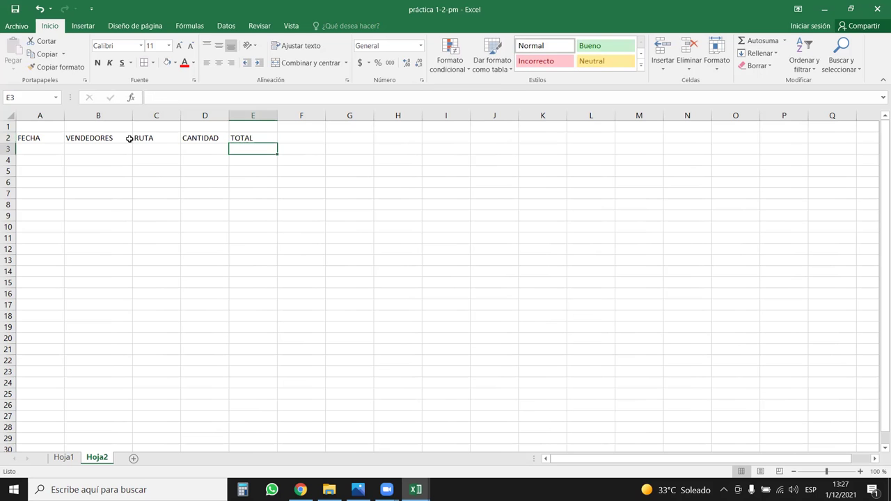
- Delete the empty first row above the headers
click(9, 127)
key(ctrl+minus)
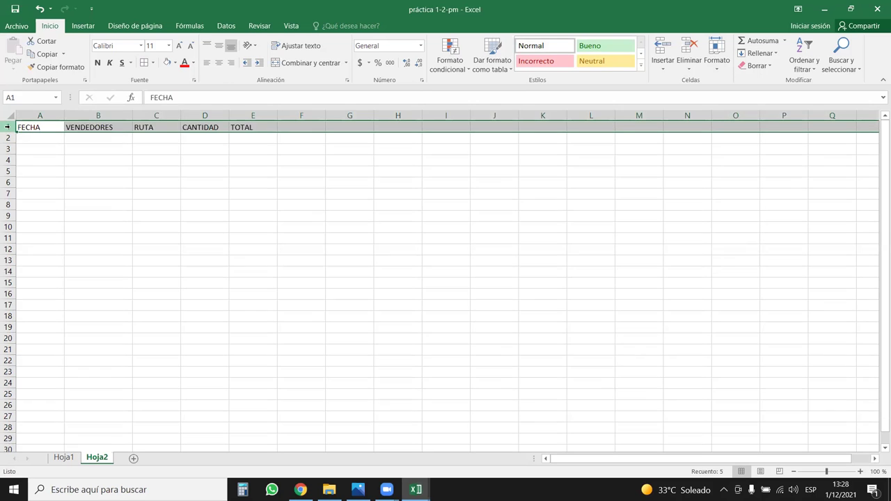
click(294, 232)
- Enter the starting date 1/10/2021 in cell A2 under FECHA
click(57, 138)
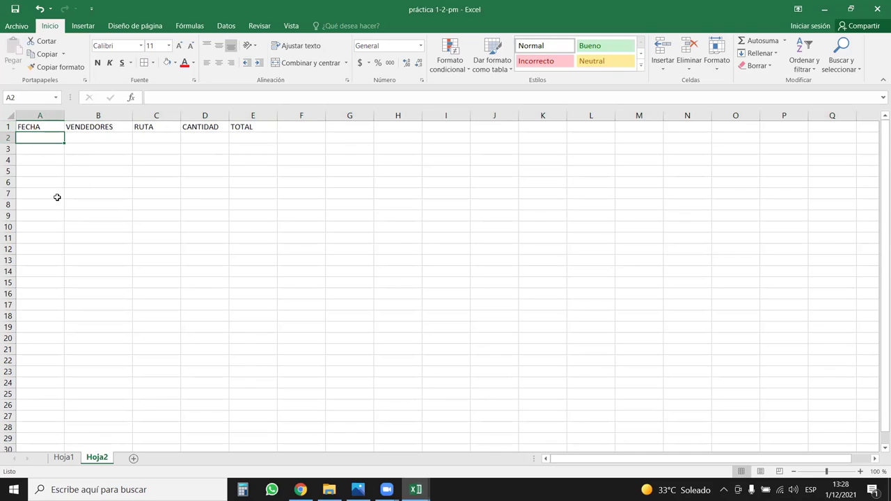
key(End)
key(alt)
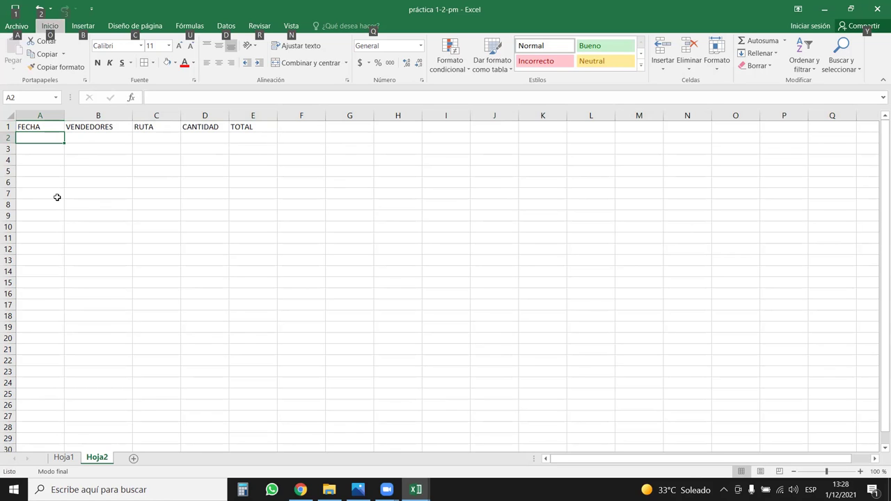
key(Escape)
text(1/1)
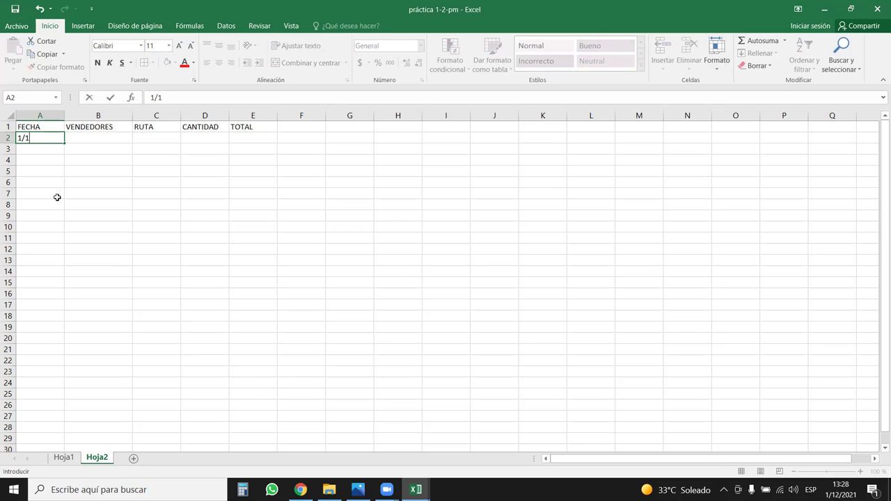
text(1/2021)
key(Return)
- Try to fill a chronological series down the FECHA column from A2 with an increment of 1 and a limit of 60
click(58, 138)
key(ctrl+shift+Down)
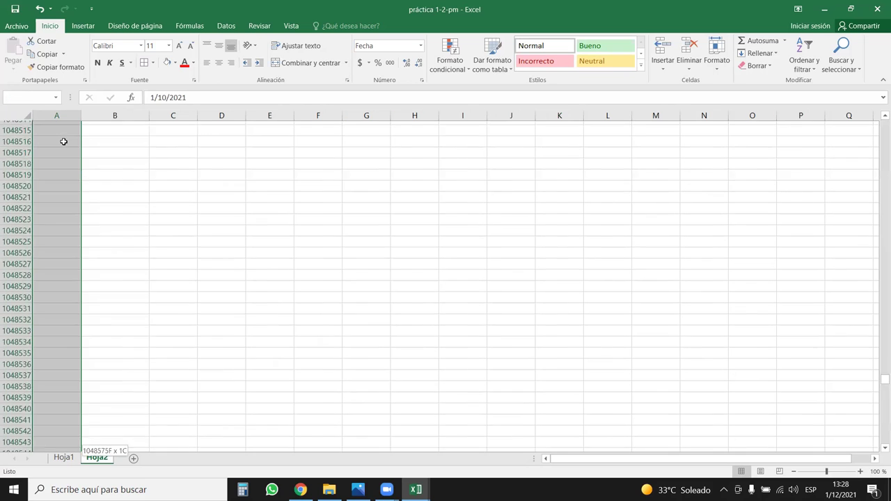
click(794, 67)
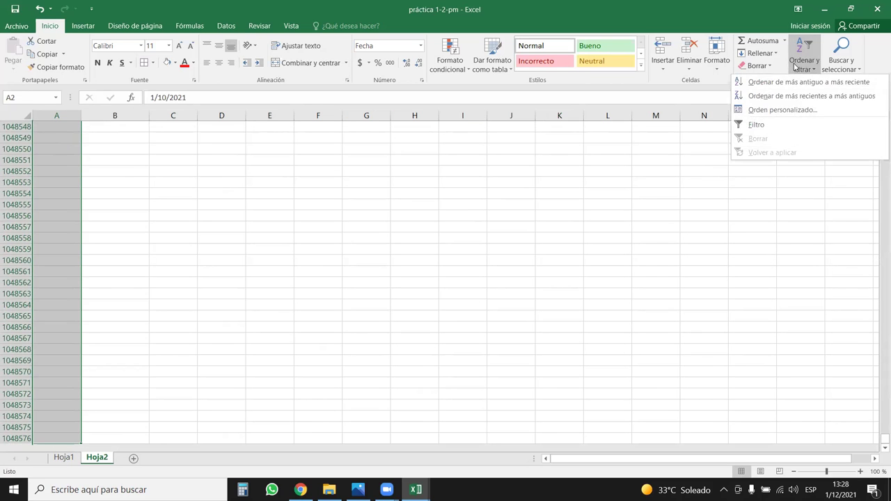
click(770, 57)
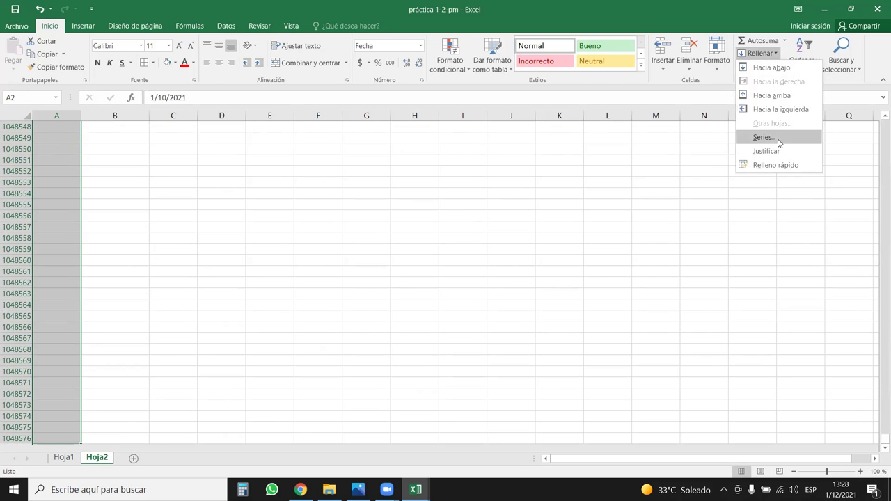
click(778, 142)
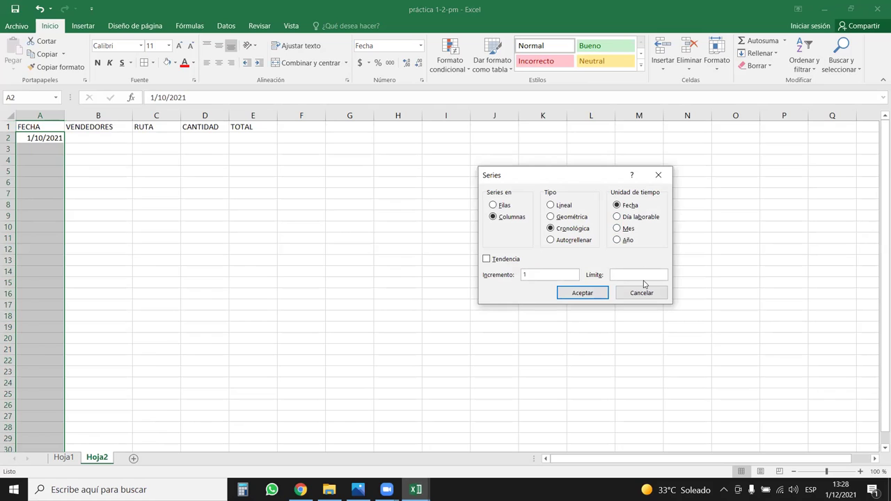
click(645, 282)
text(60)
key(Return)
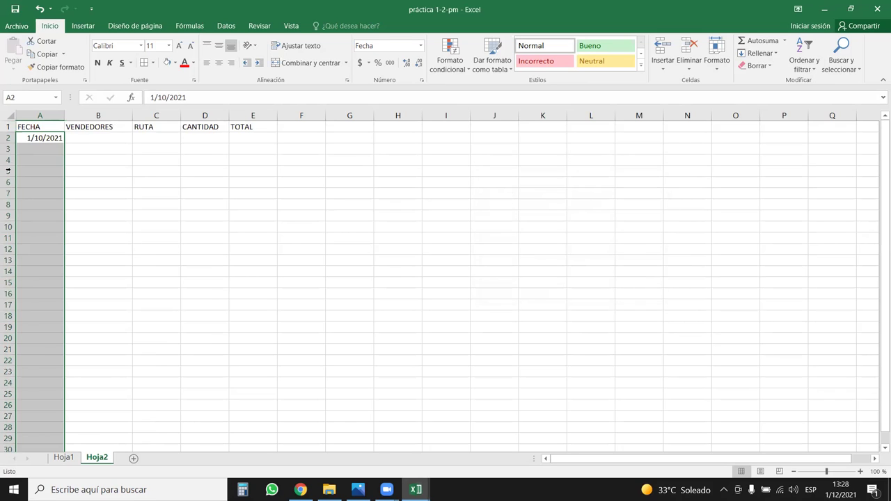
click(30, 173)
- Fill a daily chronological series in rows from A2 with an increment of 1, and undo it
click(55, 138)
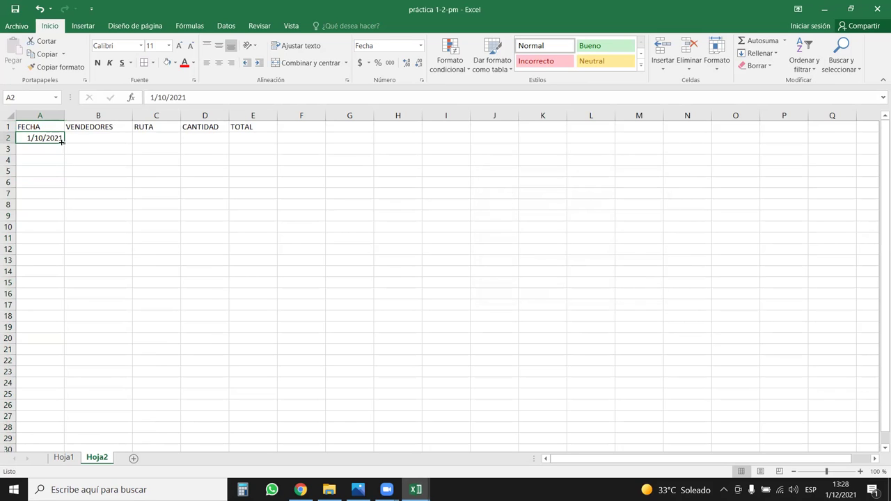
click(760, 53)
click(769, 136)
click(622, 274)
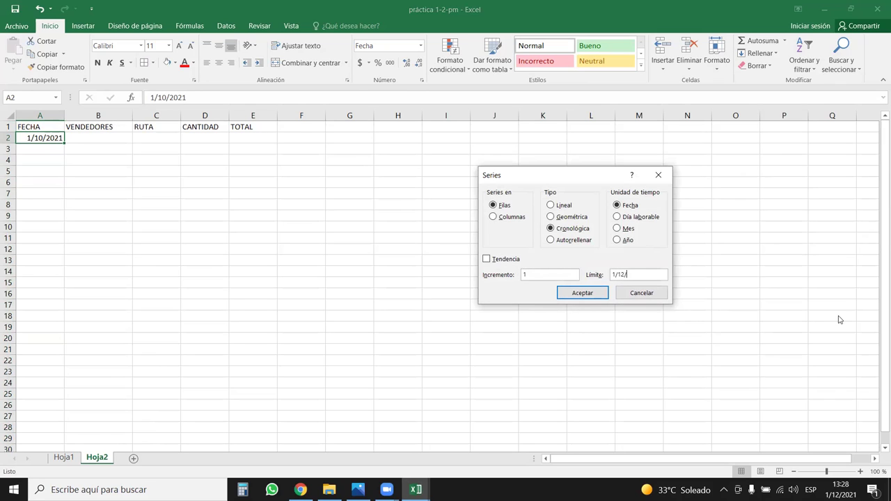
click(588, 293)
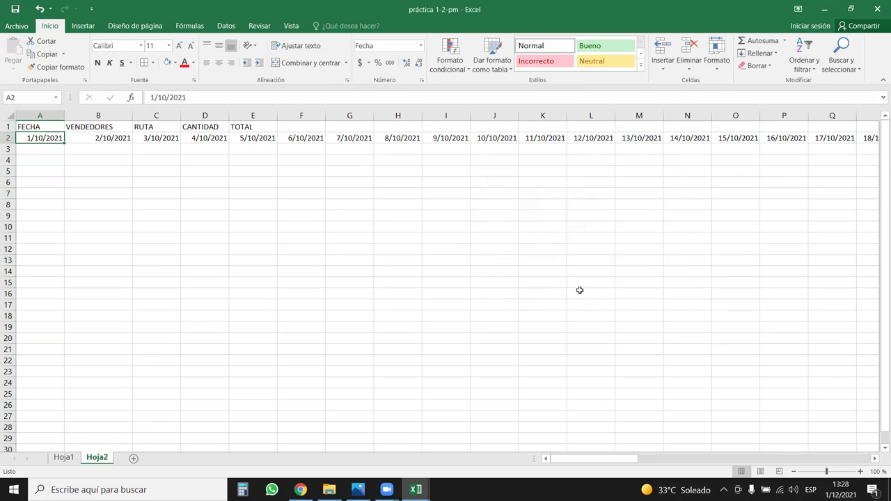
key(ctrl+z)
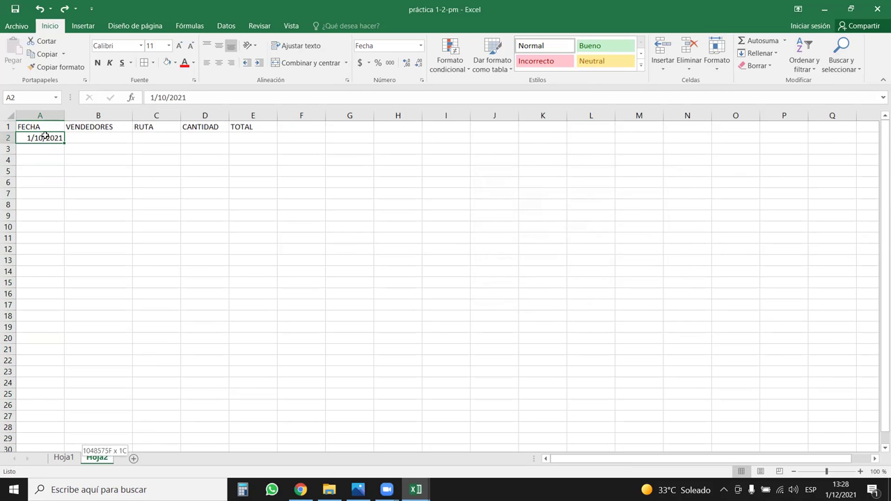
- Fill the FECHA column with a daily date series from A2 down to the limit 1/12/2021 and check its last date
key(ctrl+shift+Down)
click(759, 53)
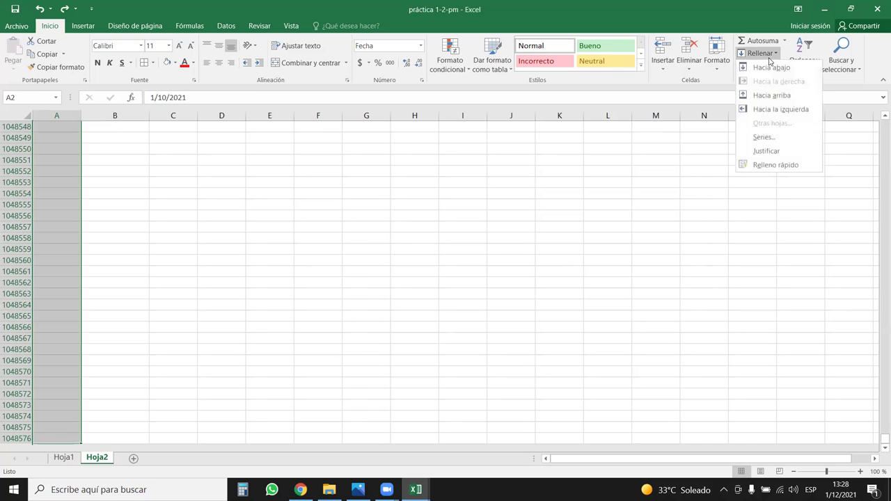
click(762, 135)
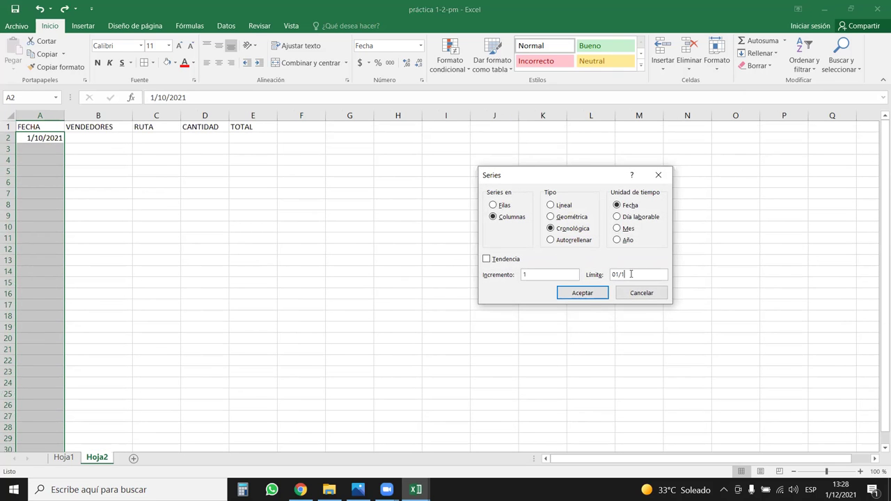
key(Return)
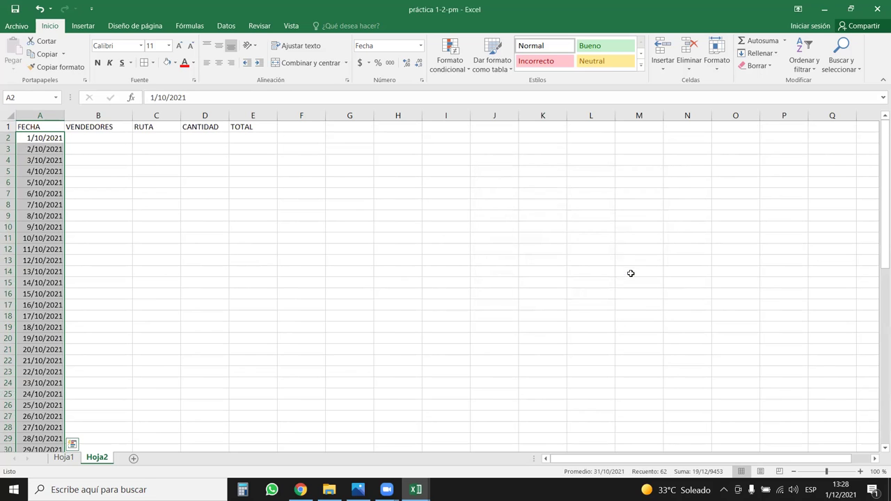
scroll(139, 309, down, 19)
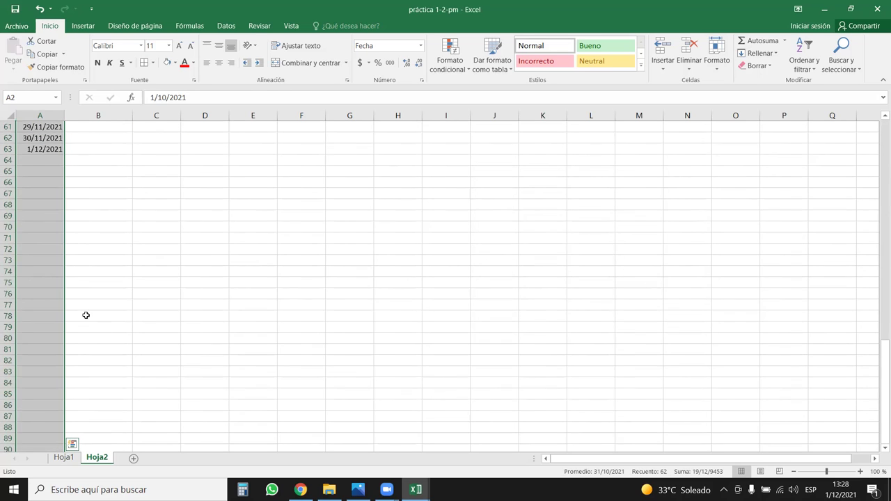
key(ctrl+Down)
scroll(89, 199, up, 13)
scroll(88, 203, up, 6)
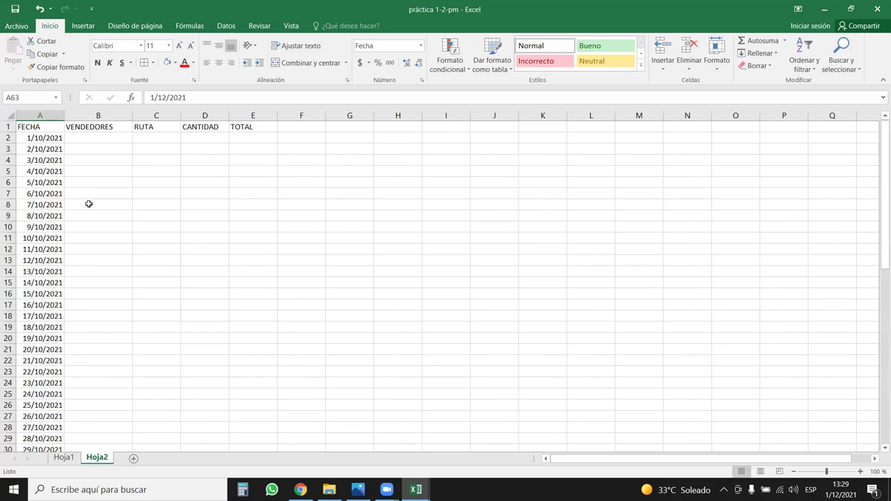
click(116, 136)
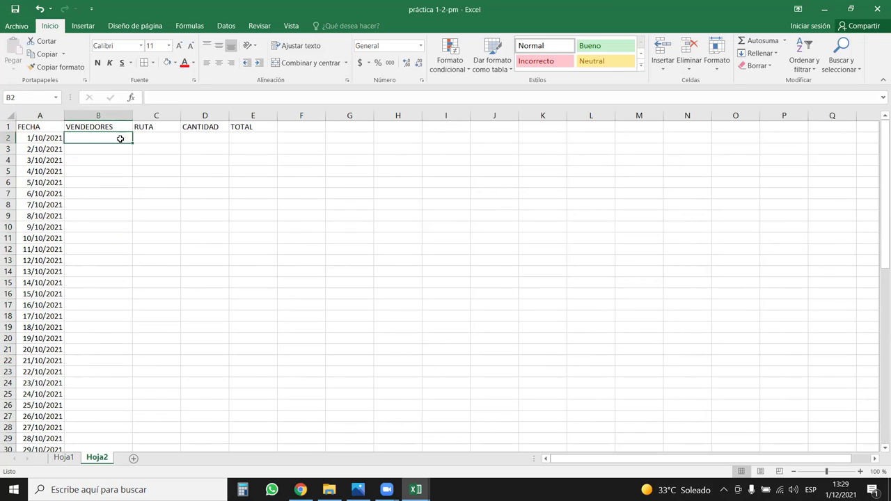
key(ctrl+shift+Down)
drag(154, 138, 159, 337)
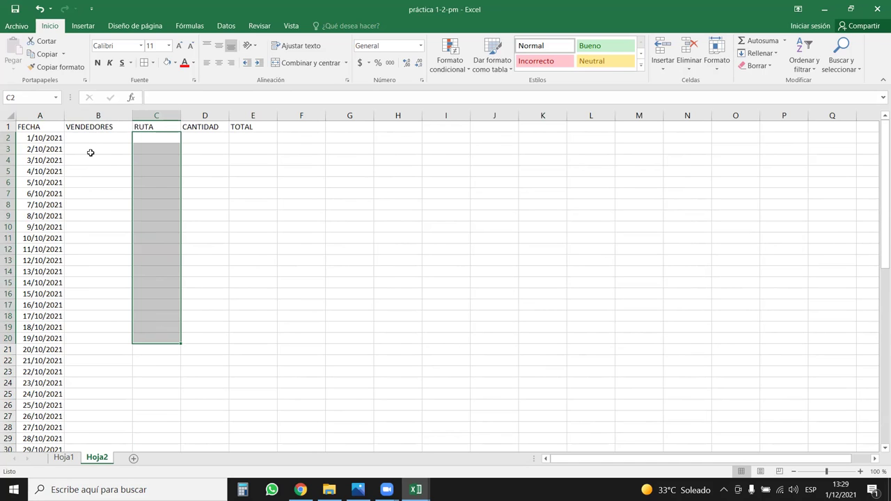
click(98, 115)
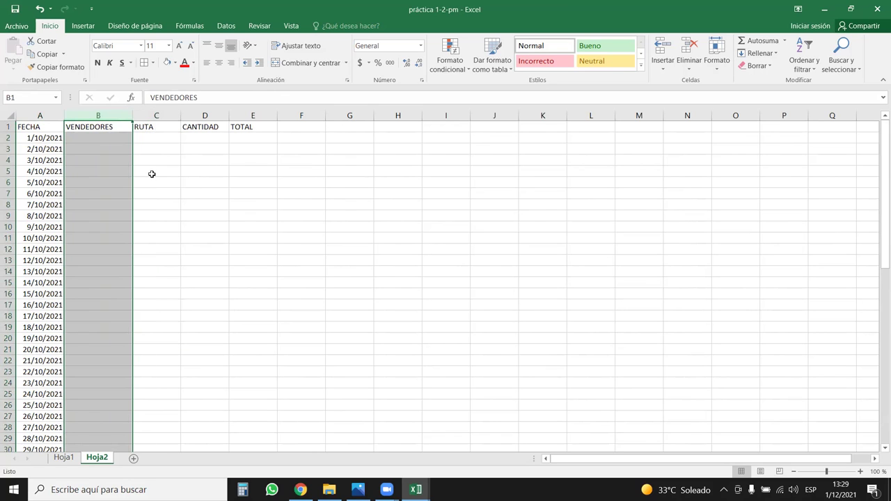
click(162, 117)
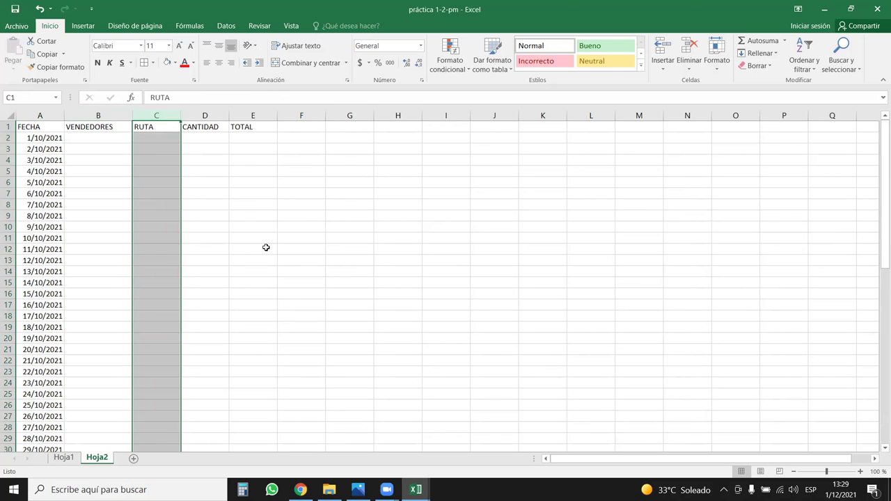
drag(41, 144, 42, 206)
click(159, 170)
click(166, 117)
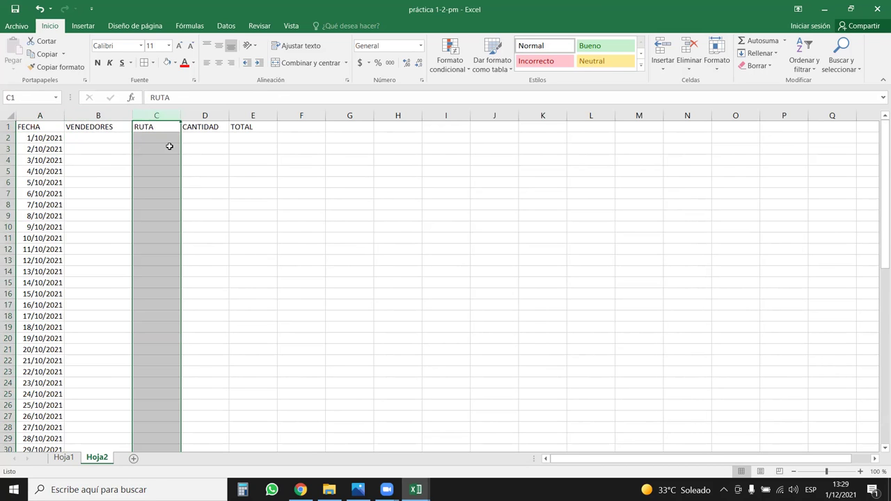
- Copy the VENDEDOR 1 to VENDEDOR 15 labels from Hoja1's green table to H29 and clear those after VENDEDOR 5
click(86, 137)
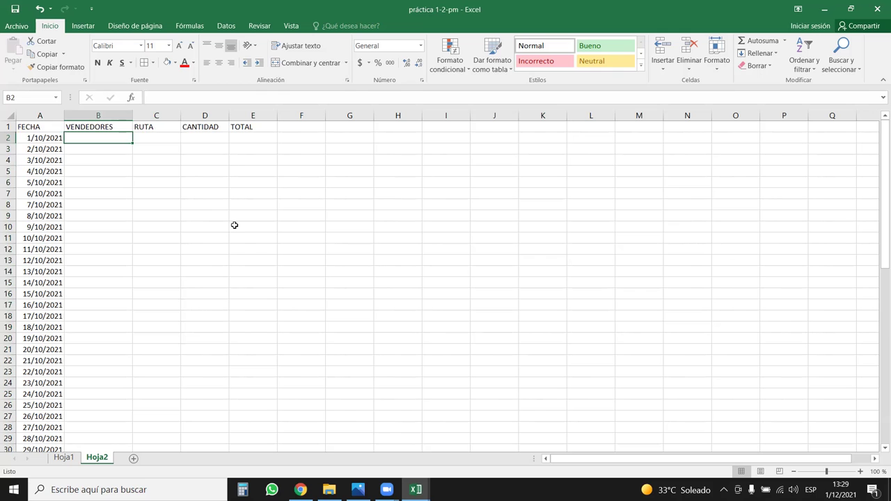
click(64, 457)
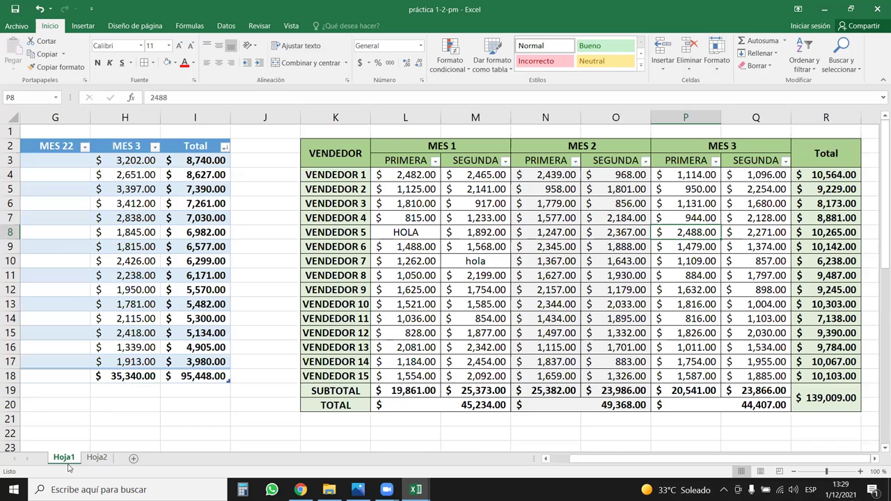
drag(333, 174, 335, 376)
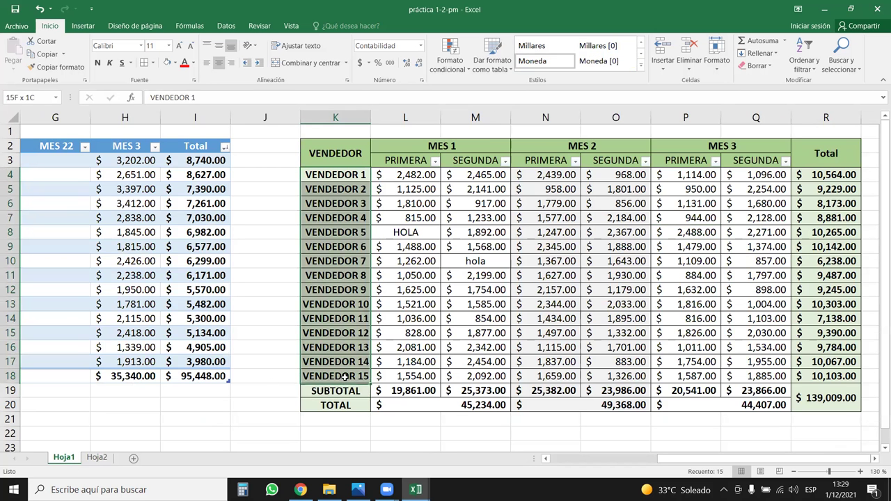
key(ctrl+c)
scroll(227, 395, down, 3)
scroll(227, 395, down, 2)
click(123, 317)
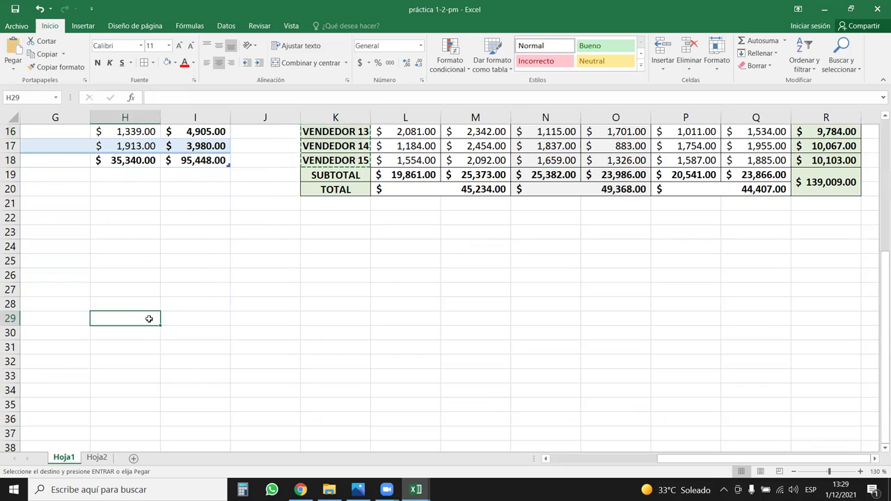
key(ctrl+v)
scroll(181, 224, down, 3)
click(174, 188)
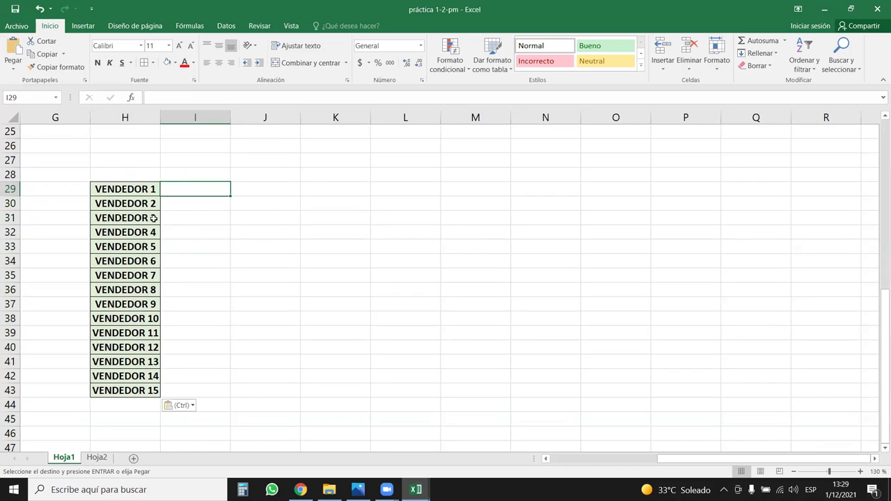
drag(21, 257, 11, 390)
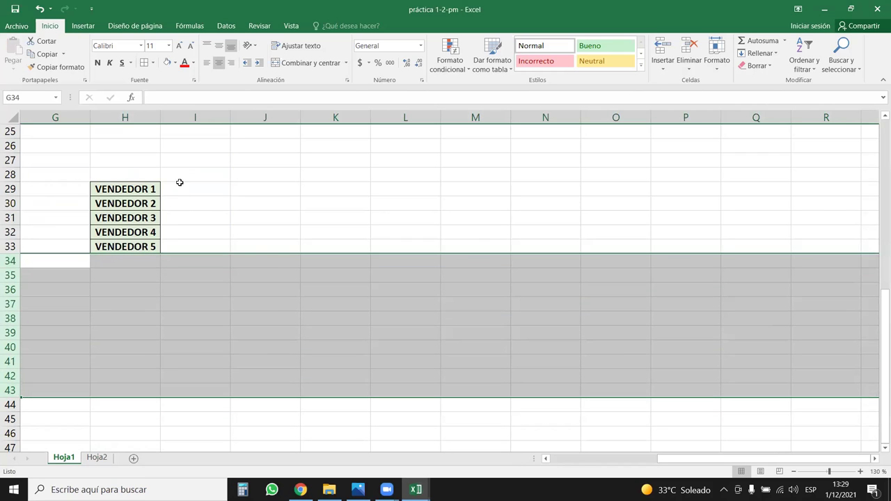
- Enter the five sellers' first names in I29:I33, beside the VENDEDOR 1 to VENDEDOR 5 labels
click(180, 184)
text(JU)
key(BackSpace)
key(BackSpace)
text(JUAN)
key(Return)
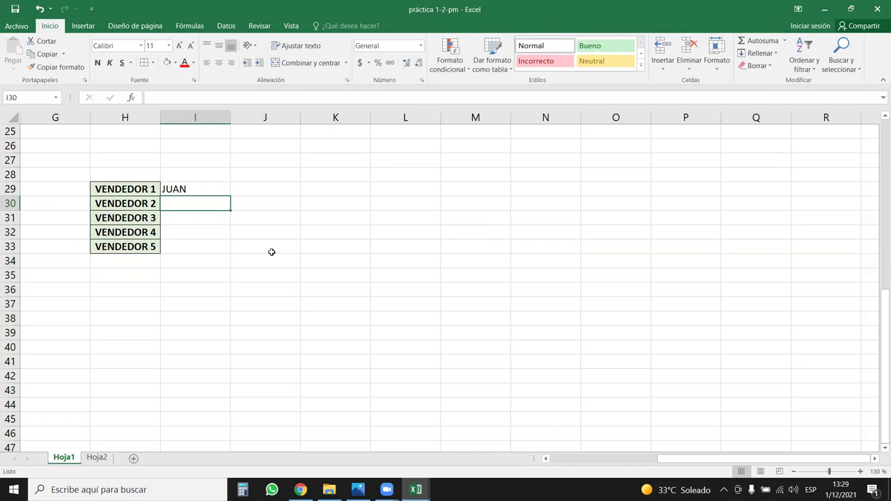
text(´)
text(PEDRO)
key(Return)
text(MARIA)
key(Return)
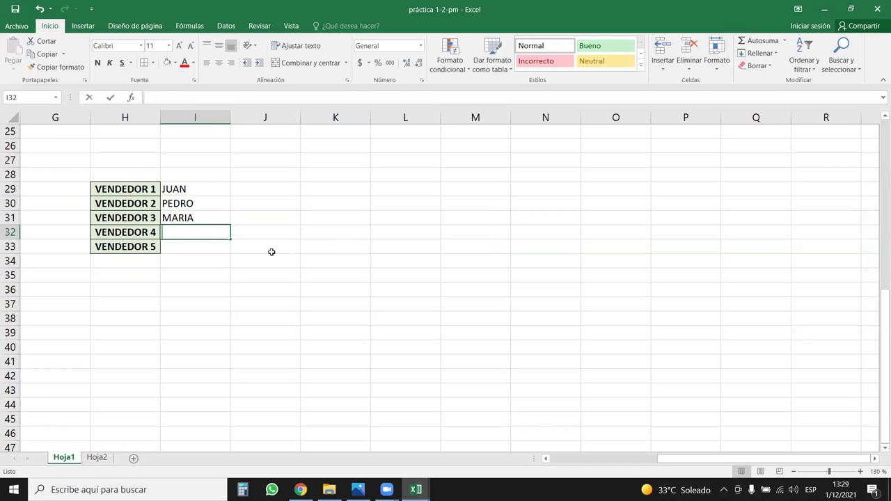
text(JULIA)
key(Return)
text(JOS)
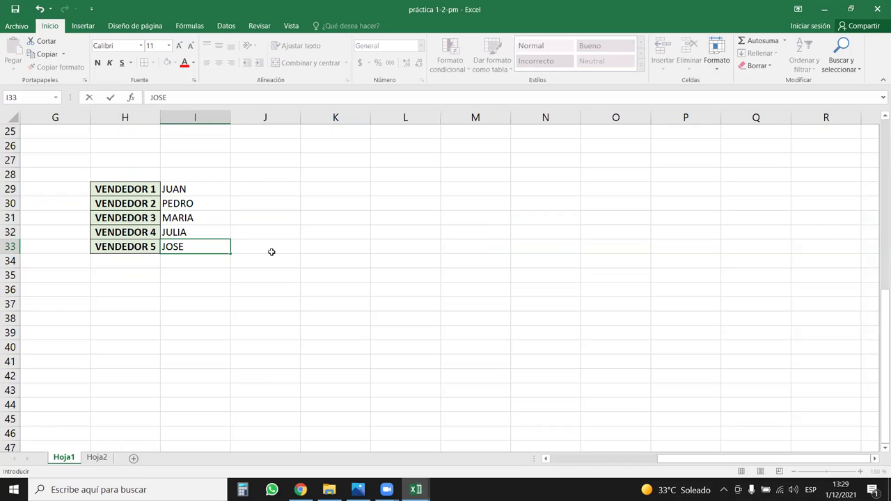
text(E)
click(255, 315)
drag(143, 190, 189, 245)
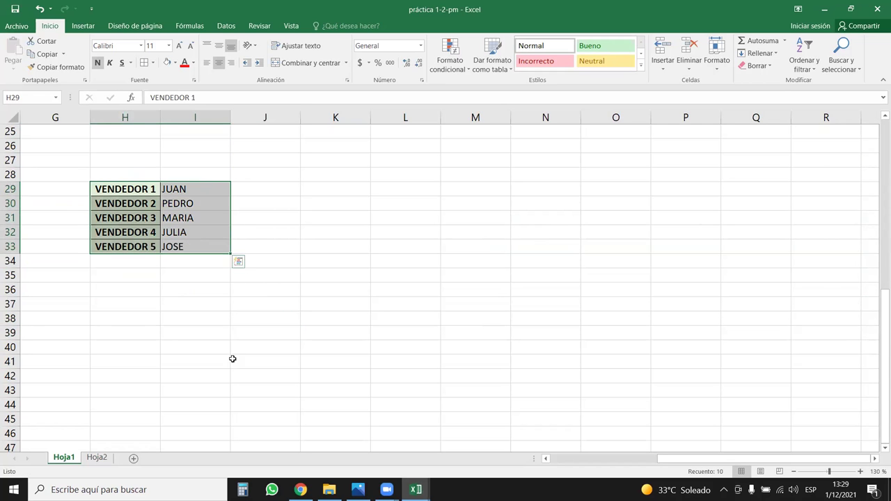
- On Hoja2, enter the formula =ALEATORIO.ENTRE(1;5) in cell B2 under VENDEDORES
click(97, 457)
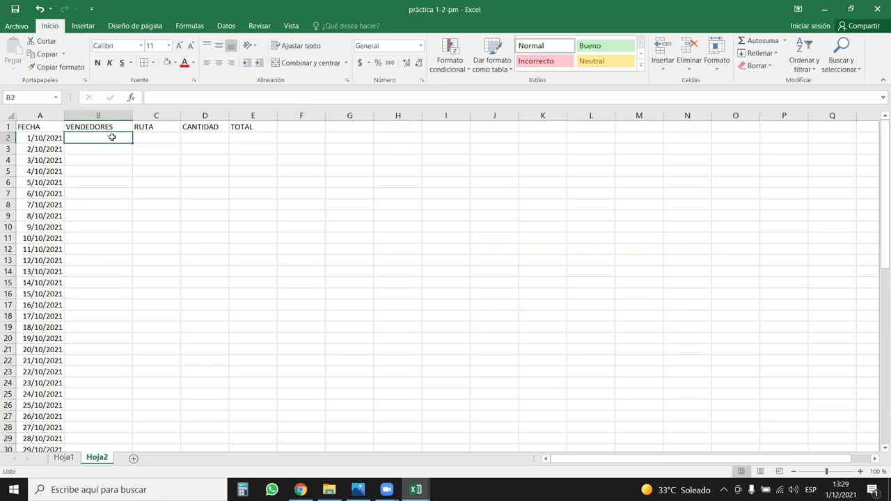
text(=ALE)
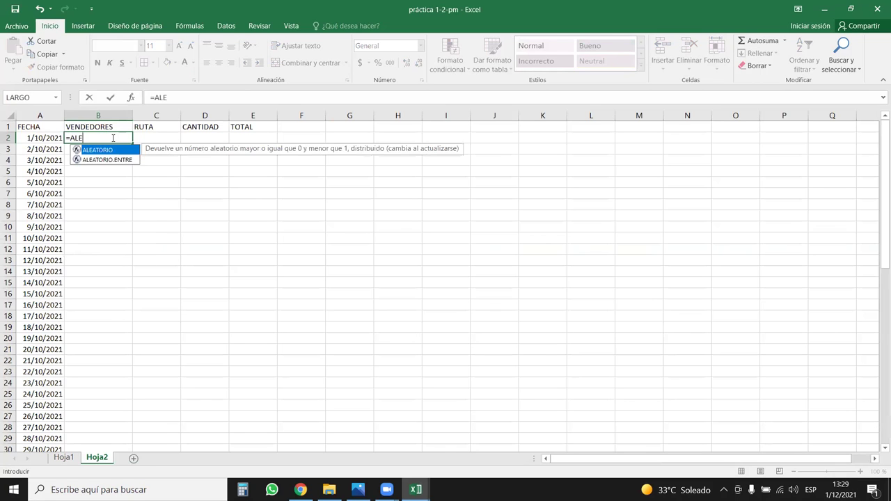
text(A)
double_click(115, 159)
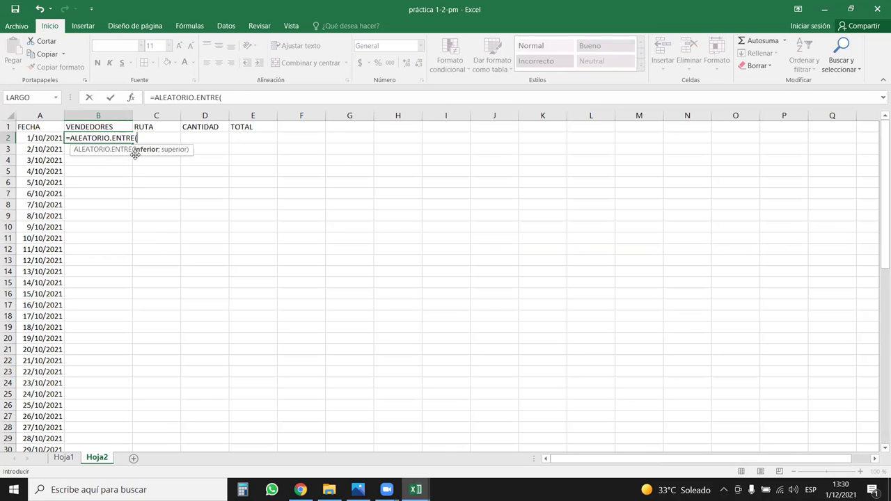
text(1;5)
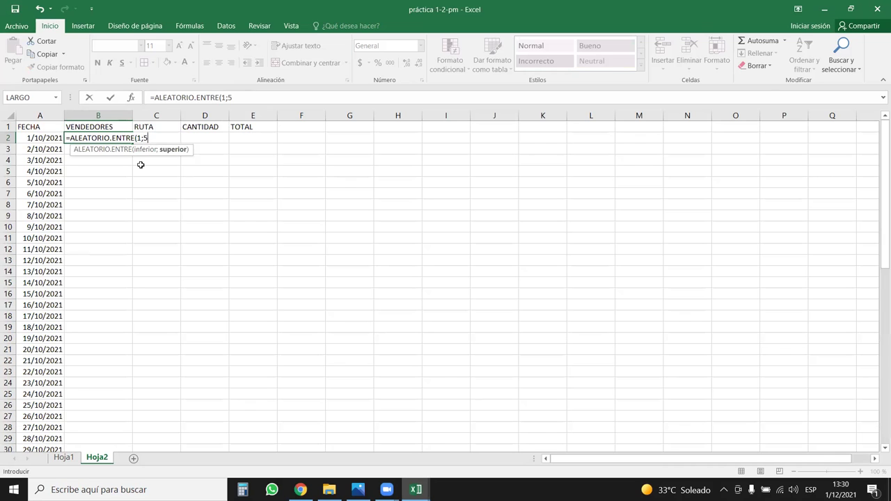
key(Return)
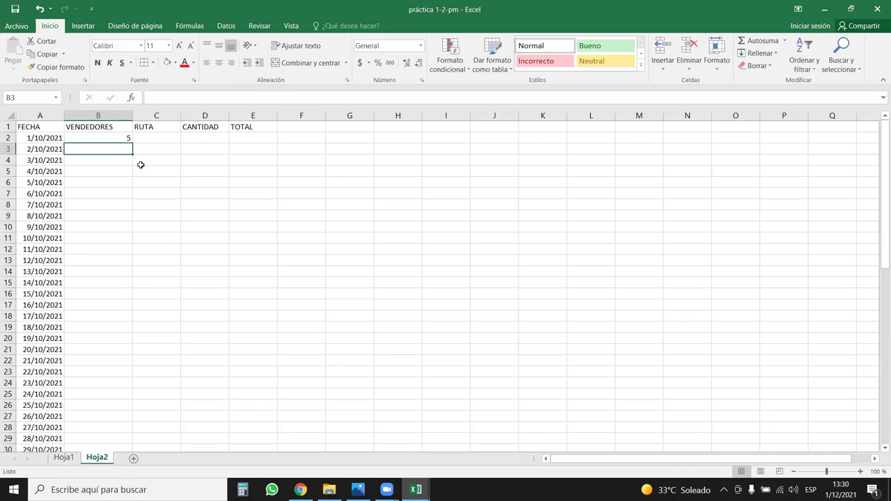
- Enter the formula =ALEATORIO.ENTRE(1;3) in cell C2 under RUTA
click(167, 137)
text(=)
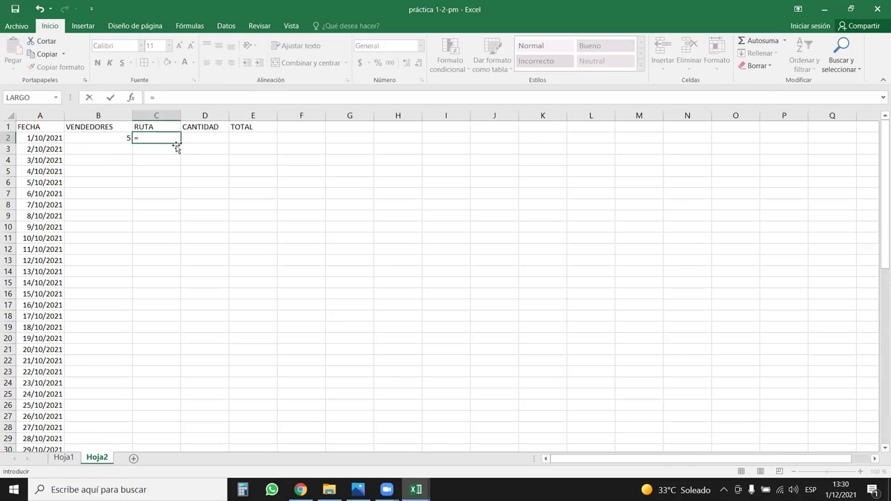
text(ALE)
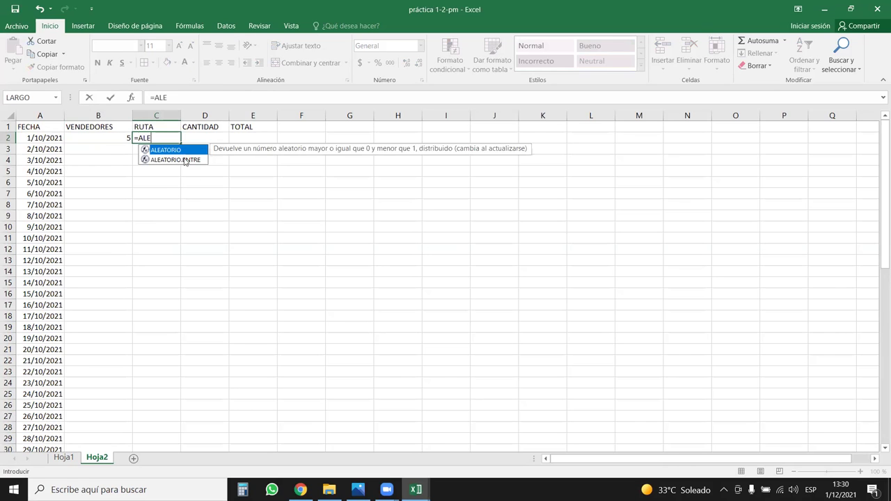
double_click(186, 161)
text(1;)
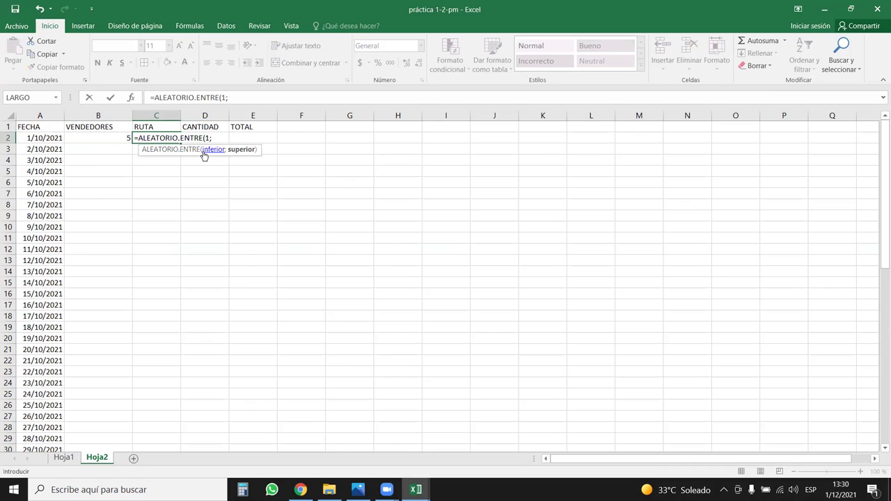
text(3))
key(Return)
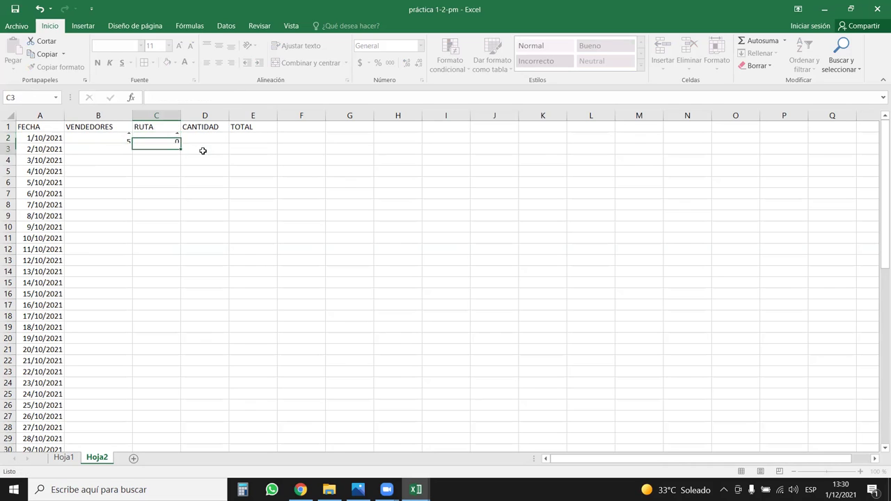
- Clear the contents of columns D to F, removing the CANTIDAD and TOTAL headers
click(215, 138)
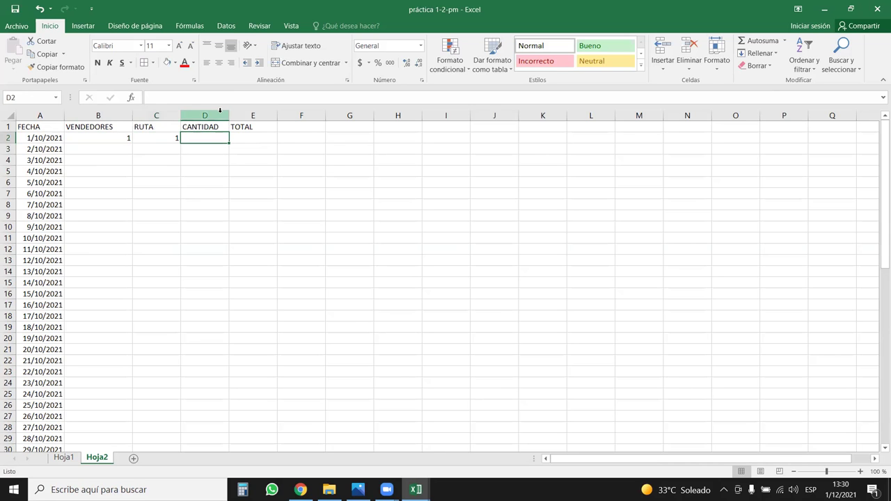
drag(220, 110, 301, 116)
key(Delete)
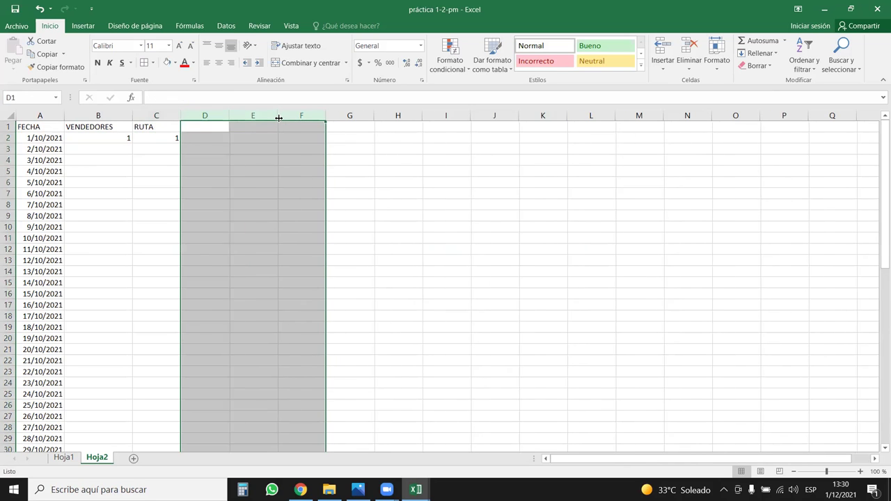
click(402, 204)
click(223, 130)
click(237, 129)
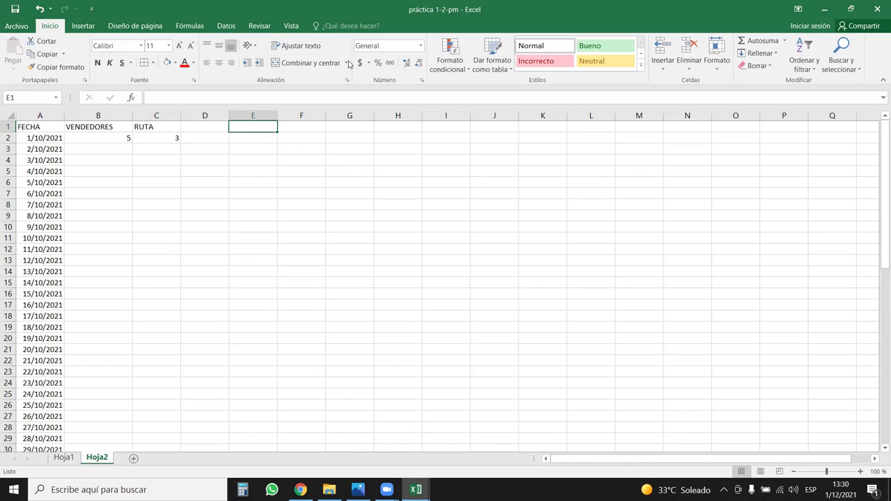
- Fill the random VENDEDORES and RUTA formulas from B2:C2 down to the last date row
drag(126, 139, 156, 149)
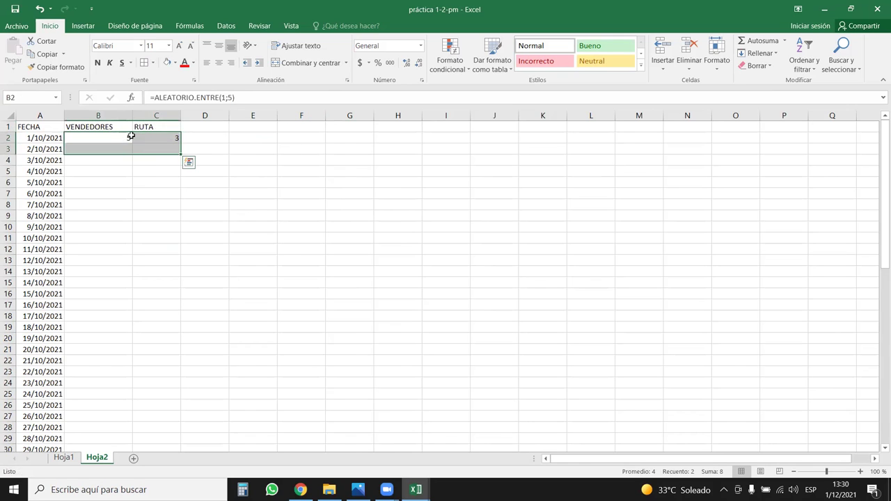
key(shift+Up)
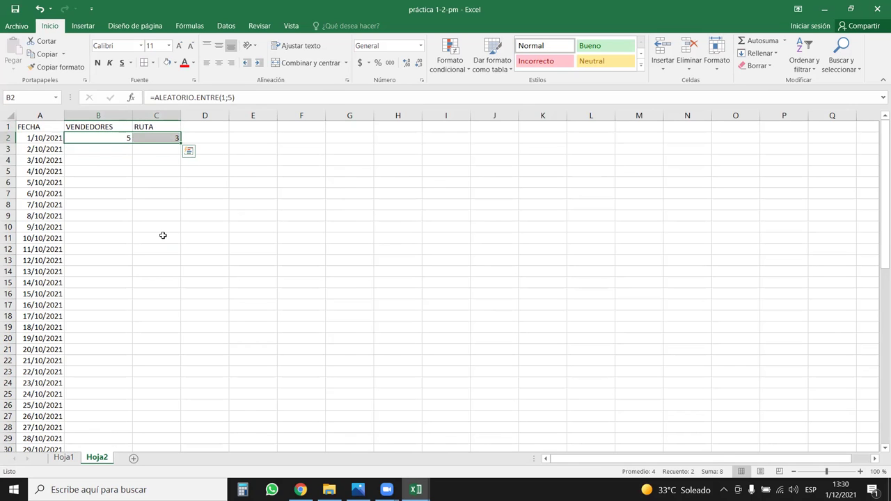
click(7, 137)
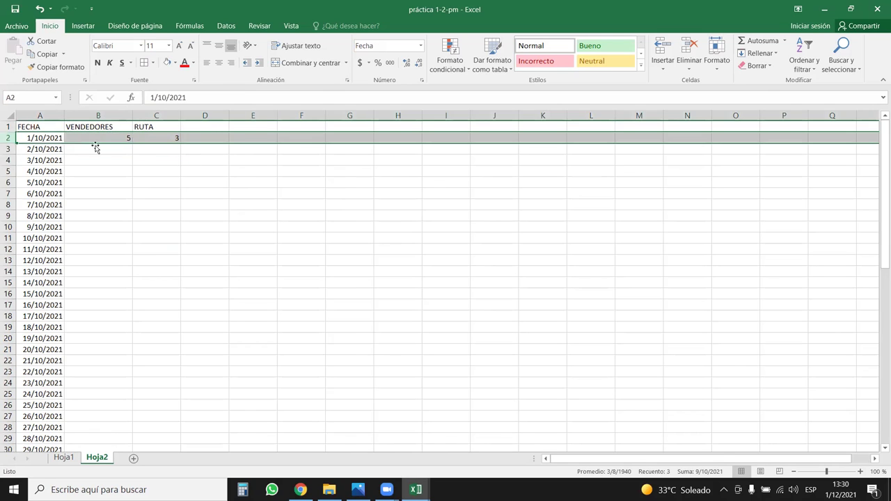
click(139, 143)
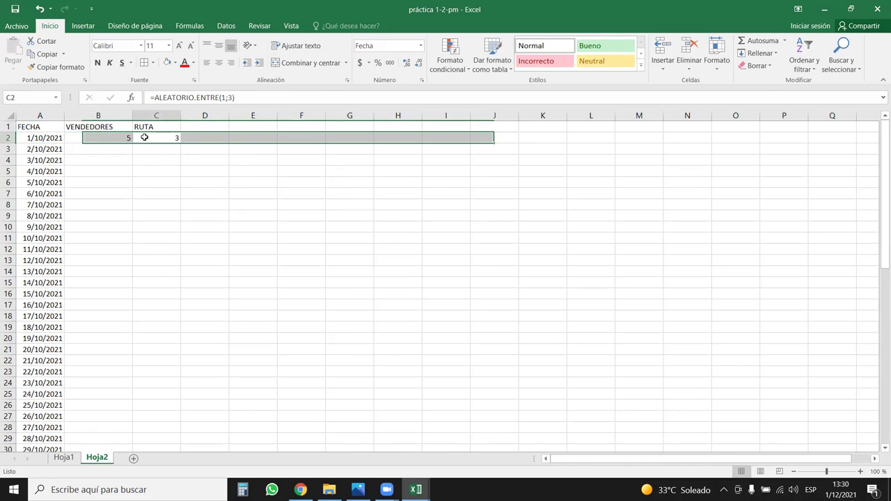
click(8, 148)
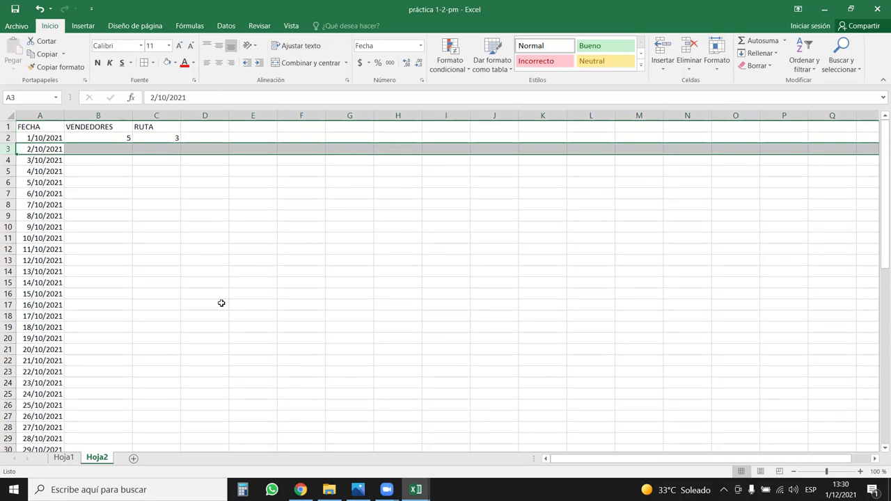
drag(101, 133, 179, 140)
double_click(179, 141)
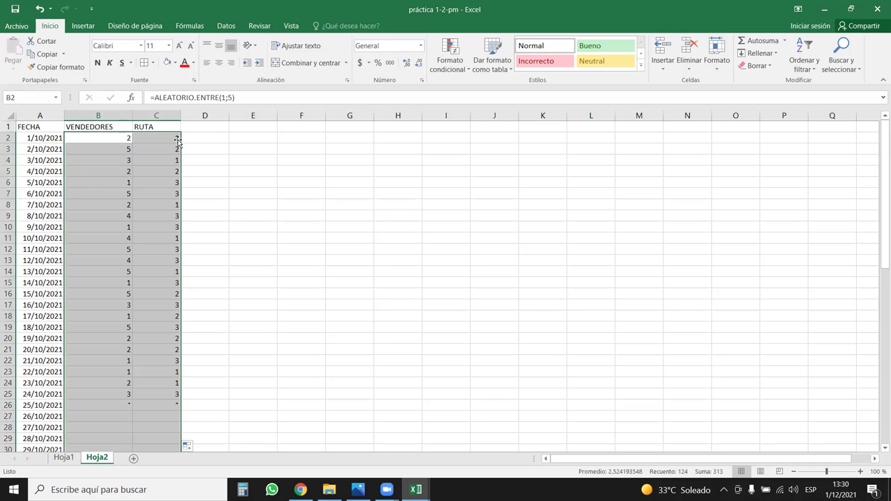
scroll(170, 206, down, 18)
scroll(165, 210, up, 18)
- Replace the filled VENDEDORES and RUTA formulas with their values, centre them, and review the rows
key(ctrl+c)
right_click(118, 141)
click(156, 192)
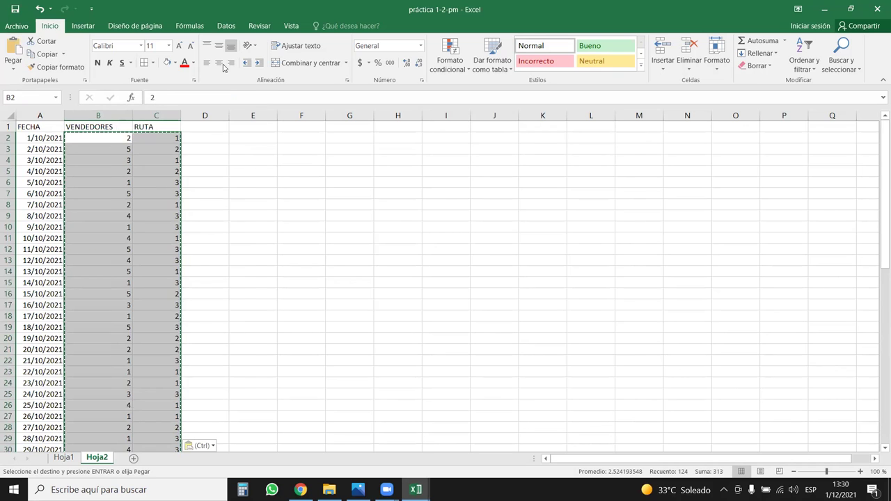
click(350, 282)
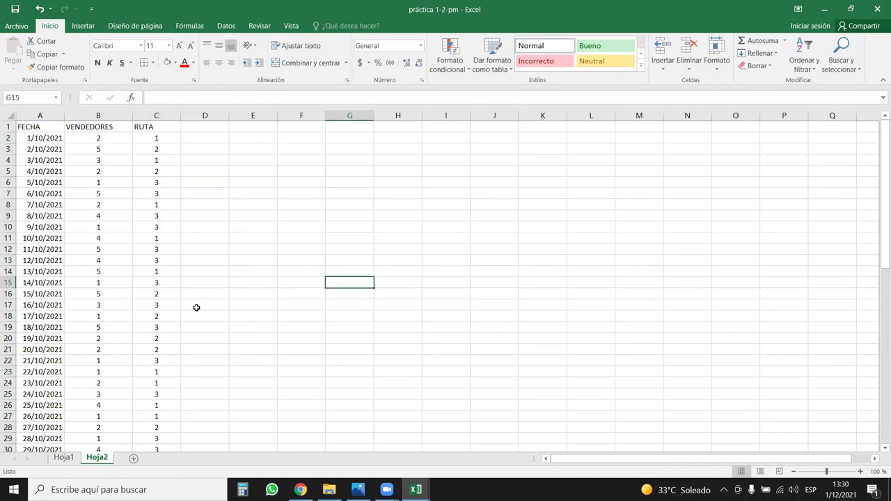
scroll(65, 313, down, 12)
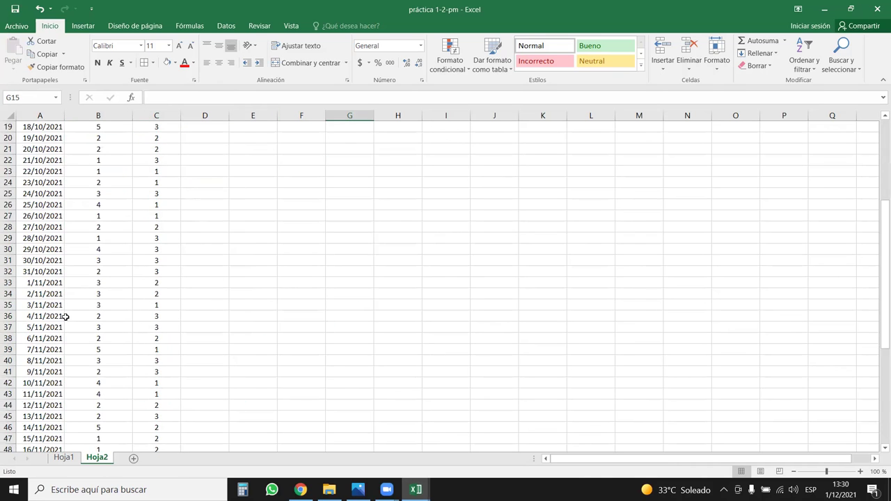
scroll(64, 316, down, 2)
scroll(64, 316, up, 14)
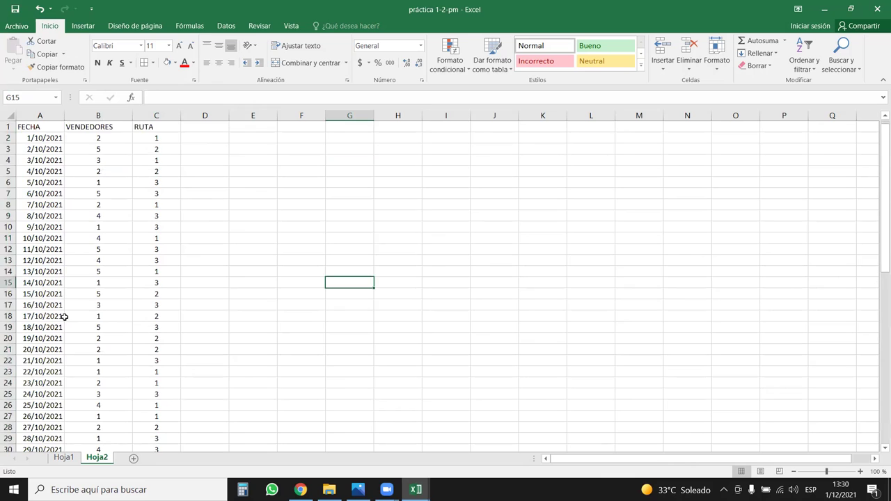
- Return to Hoja1 and select cell K29, beside the list of seller names
click(64, 458)
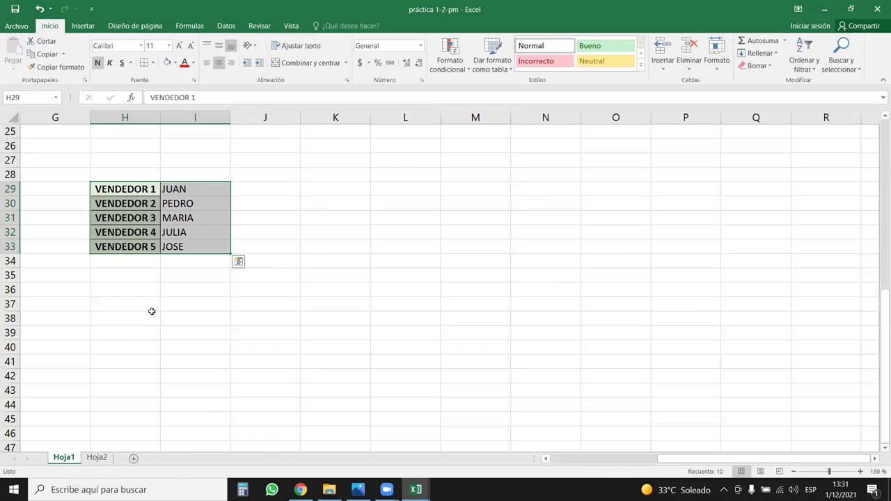
click(331, 197)
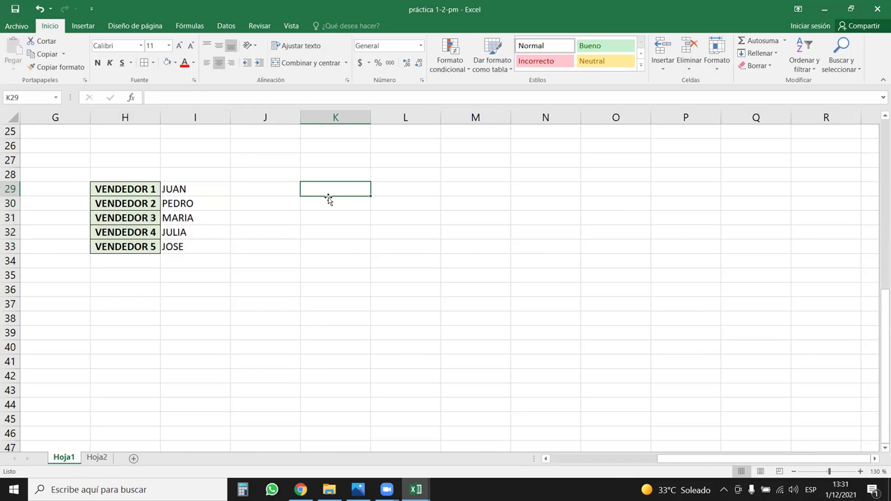
- Enter the route names CENTRO, ORIENTE and OCCIDENTE in cells K29 to K31 of Hoja1
text(r)
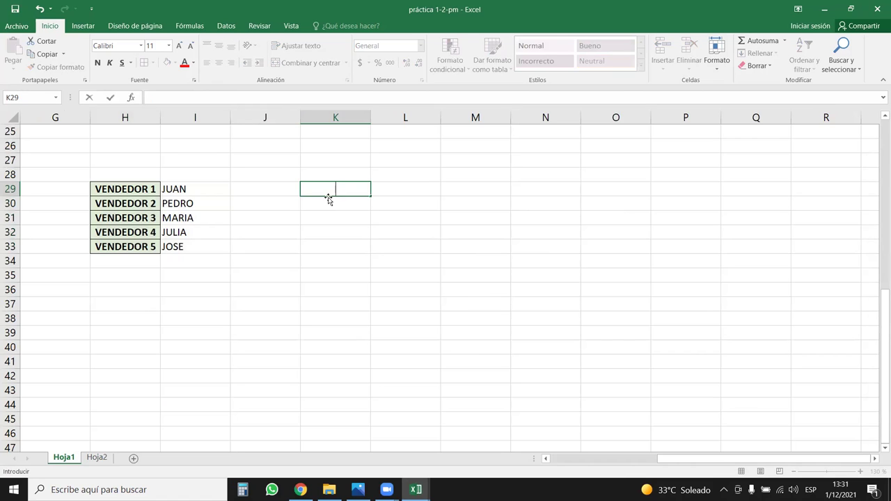
text(CENTRO)
key(Return)
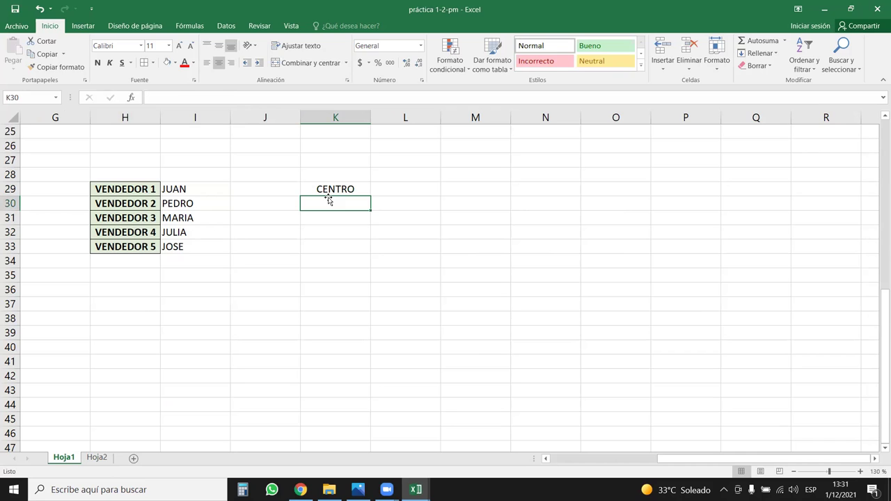
text(ORIENTE)
key(Return)
text(OCCIDENTE)
key(Return)
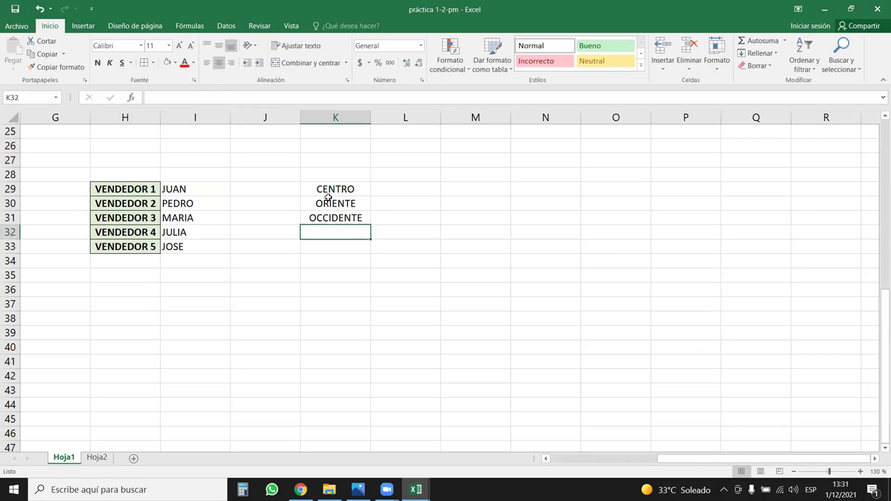
- Centre the header cells FECHA, VENDEDORES and RUTA in row 1 of Hoja2
click(97, 458)
click(205, 287)
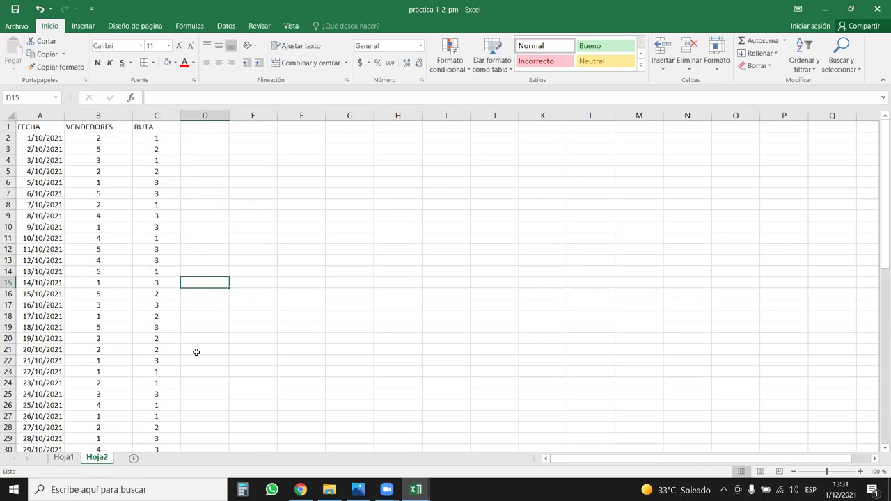
drag(91, 127, 182, 132)
drag(31, 127, 136, 126)
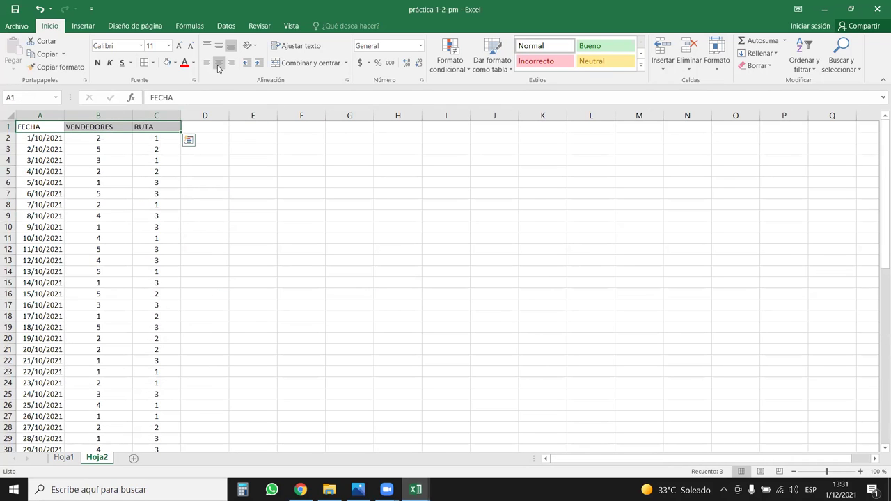
click(219, 62)
click(243, 244)
click(116, 202)
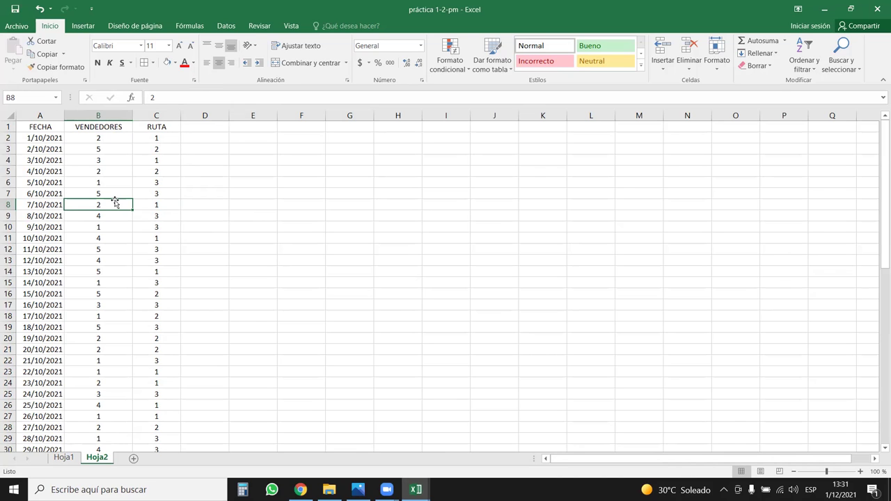
- Add filters to the header cells A1:C1 on Hoja2
drag(53, 130, 177, 127)
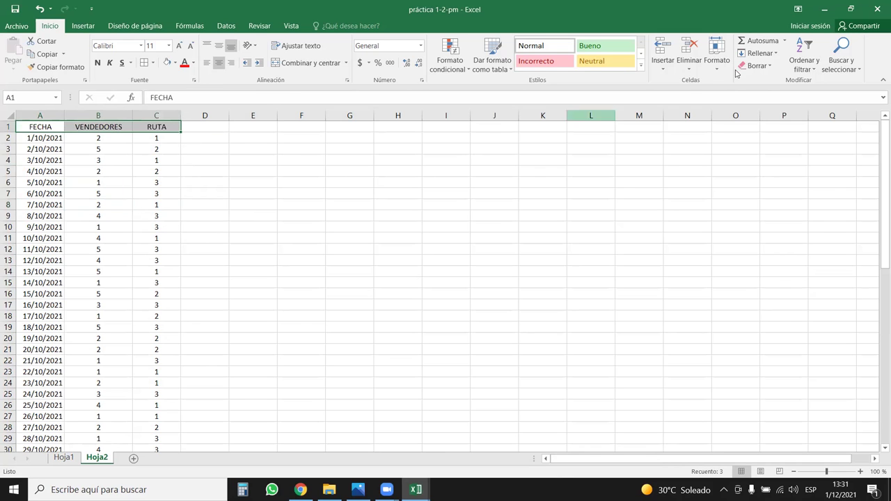
click(805, 55)
click(814, 125)
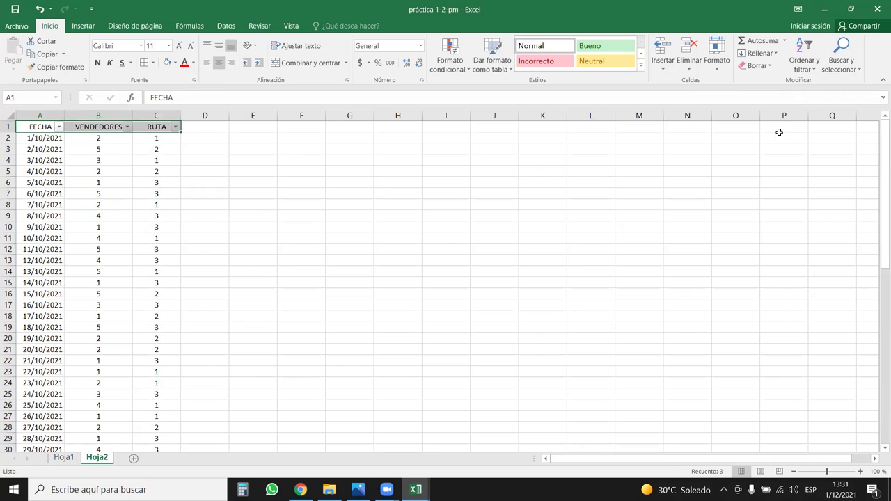
click(152, 161)
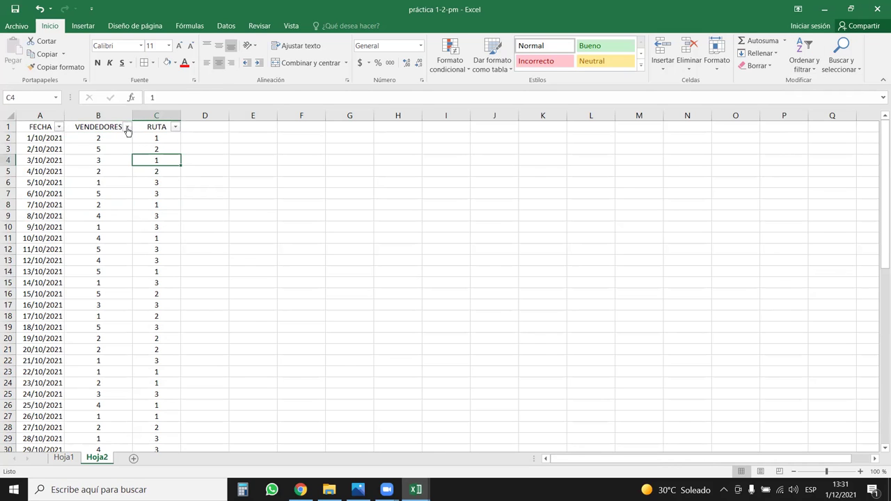
- Filter the VENDEDORES column to value 1 only and select its visible cells to count the records
click(127, 127)
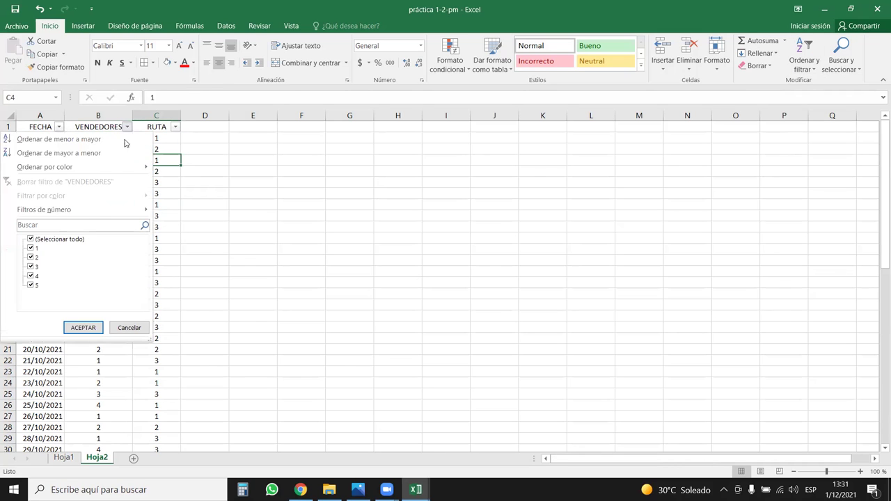
click(30, 239)
click(30, 248)
click(83, 327)
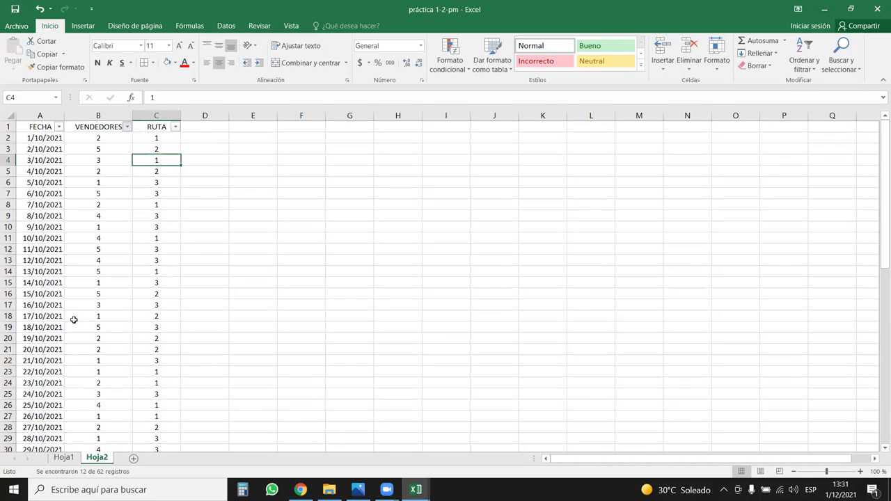
drag(107, 137, 108, 269)
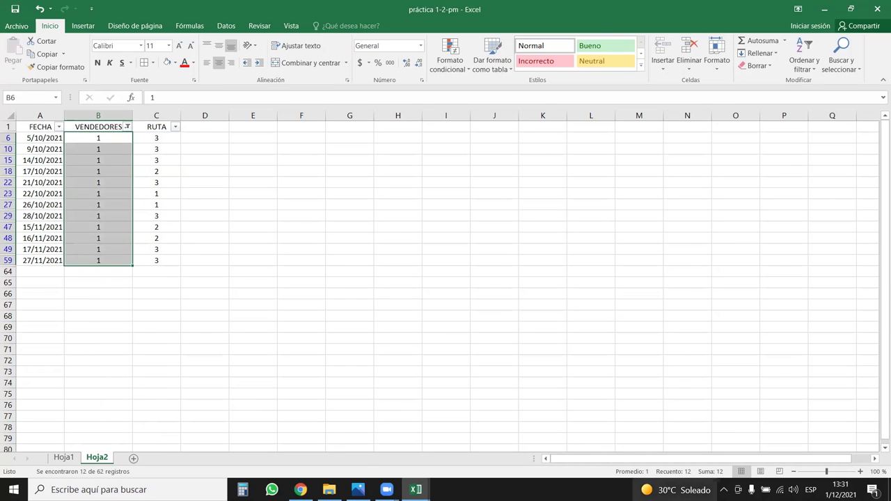
- Switch the VENDEDORES filter to value 2 only and select the matching seller cells to count them
click(127, 128)
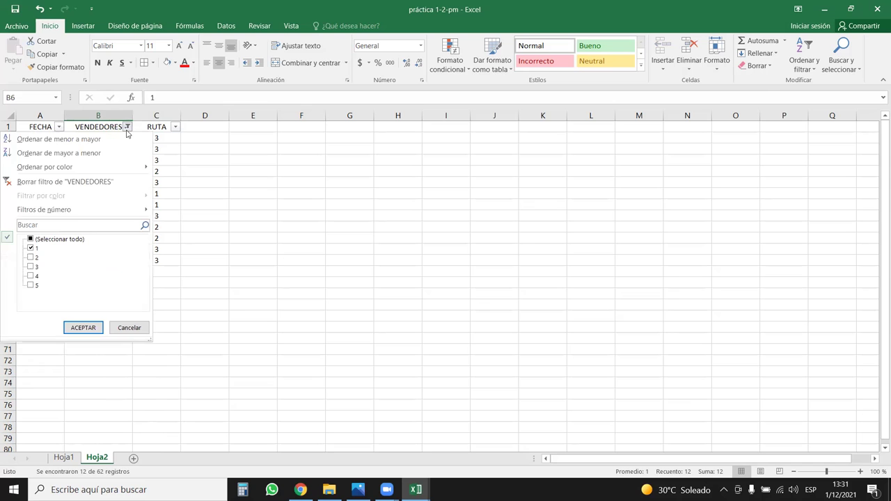
click(31, 248)
click(30, 257)
click(83, 327)
drag(116, 136, 115, 283)
click(134, 128)
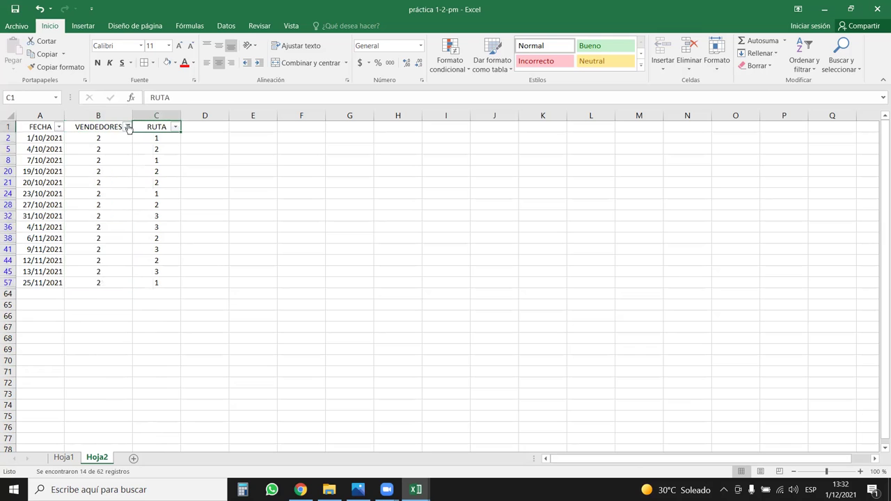
- Change the VENDEDORES filter to show only value 3 and select the filtered seller cells to count them
click(128, 127)
click(31, 266)
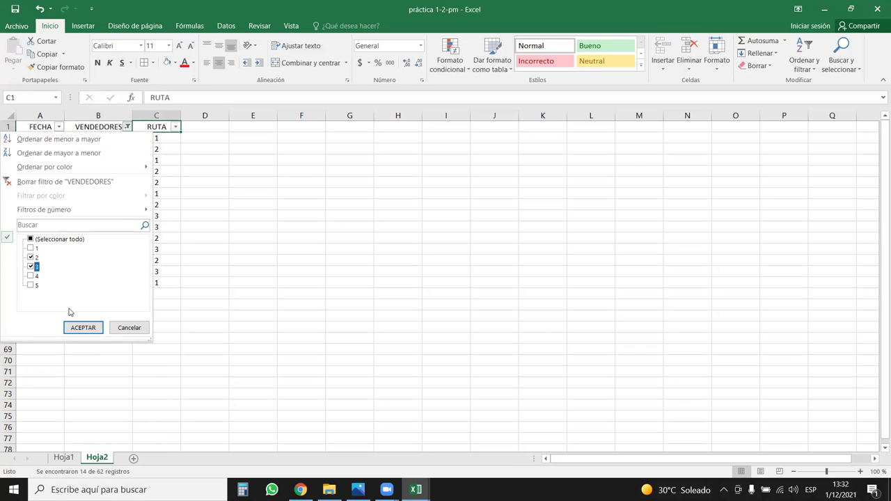
click(31, 257)
click(83, 327)
drag(118, 143, 126, 272)
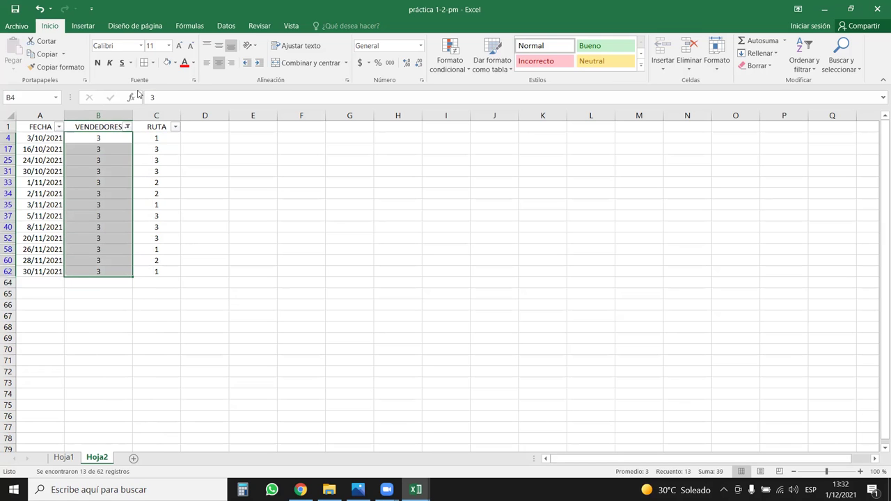
- Set the VENDEDORES filter to value 4 only and select the remaining seller cells to count them
click(128, 127)
click(31, 267)
click(30, 276)
click(83, 328)
drag(123, 141, 115, 235)
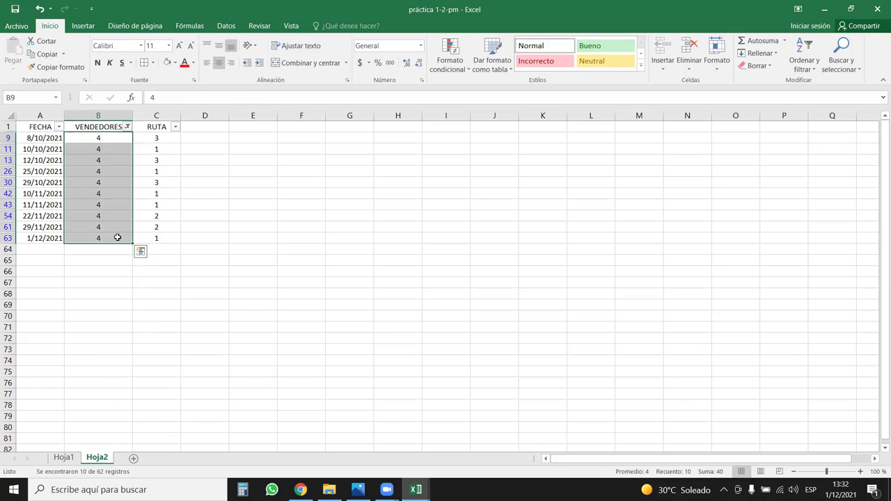
- Restrict the VENDEDORES filter to value 5 and select the seller cells shown to count them
click(125, 129)
click(31, 285)
click(31, 276)
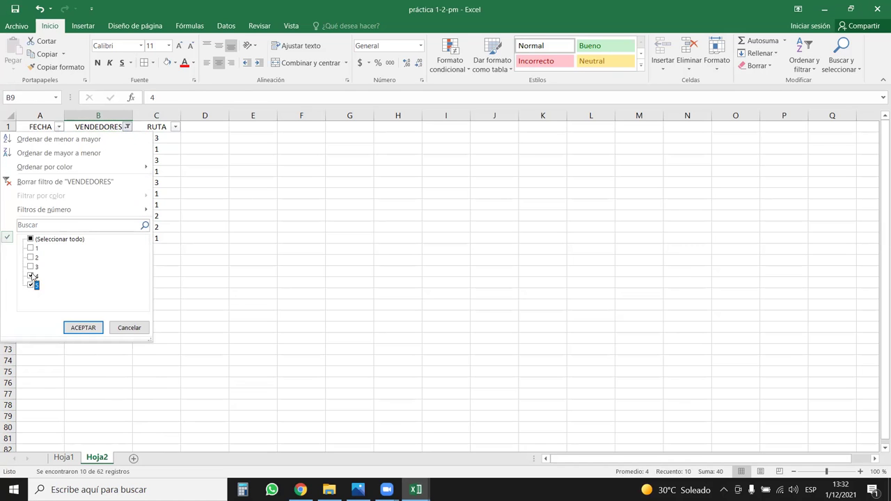
click(84, 327)
drag(117, 140, 118, 268)
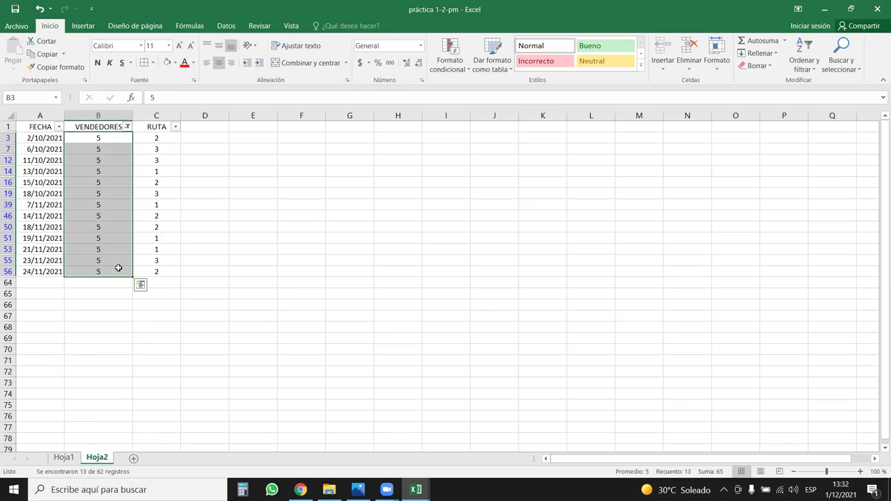
- Reset the VENDEDORES filter to show all sellers
click(128, 126)
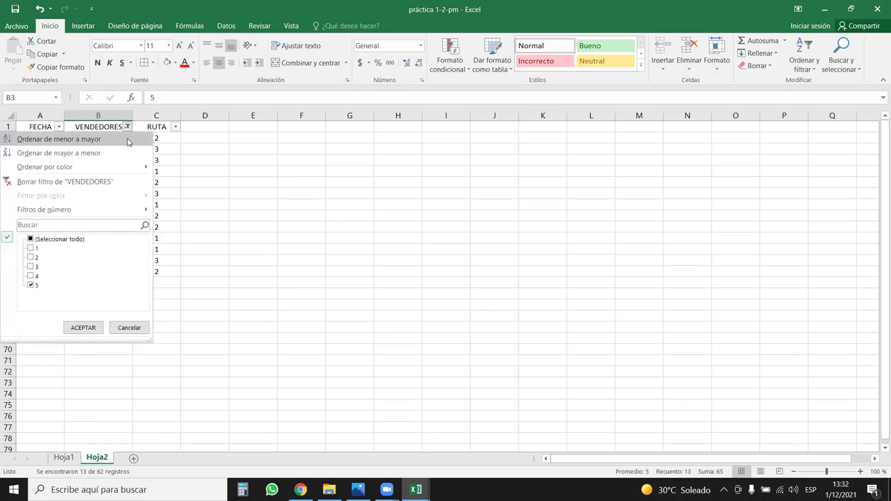
click(31, 239)
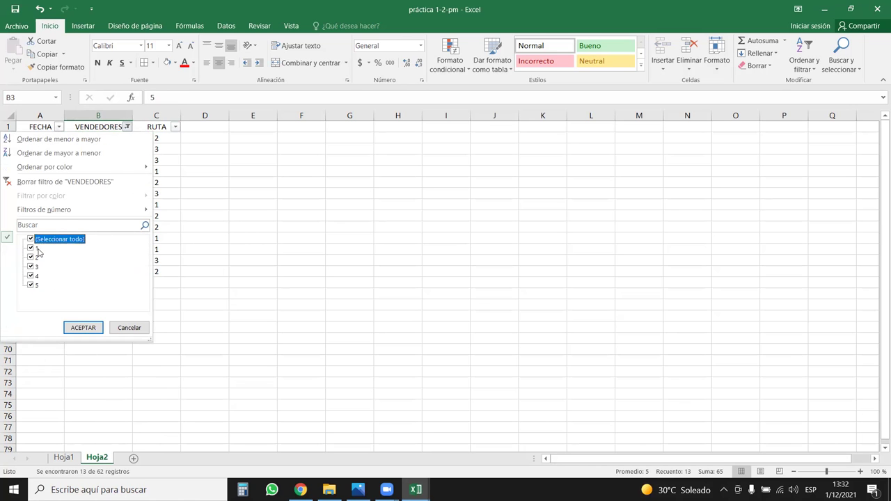
click(83, 333)
click(119, 194)
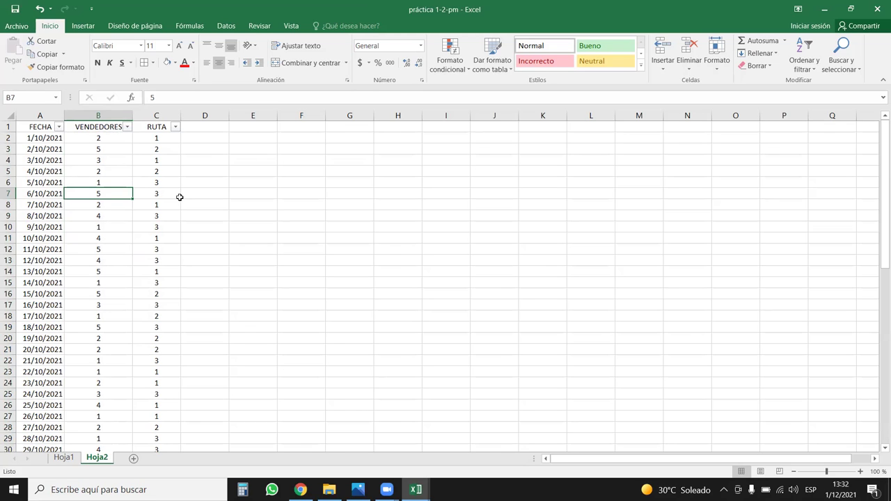
- Filter the RUTA column to value 1 only and select its visible cells to count the records
click(175, 127)
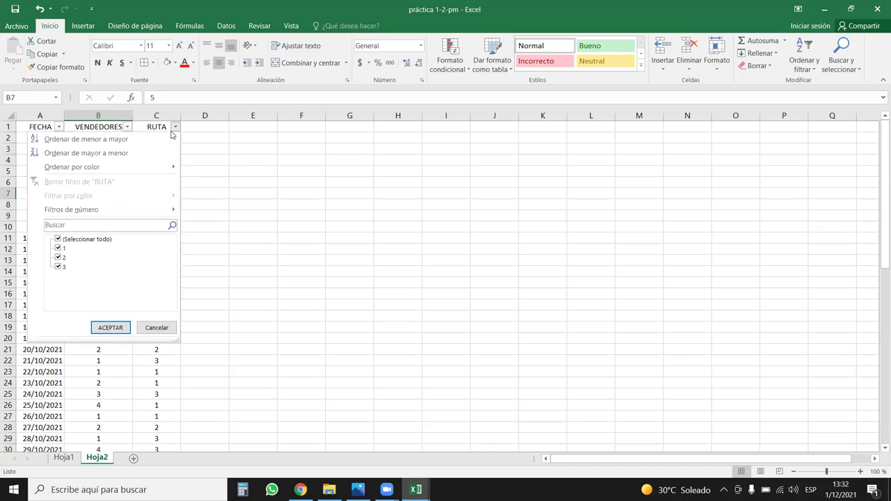
click(58, 239)
click(58, 248)
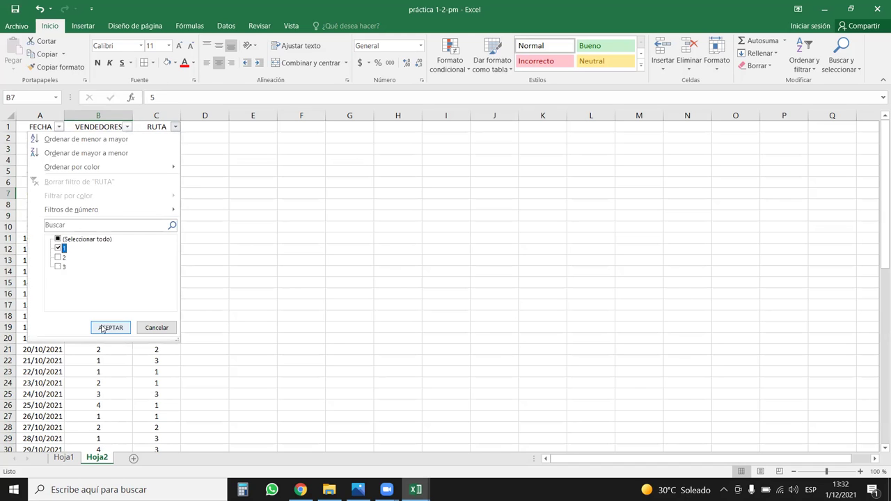
click(110, 328)
click(168, 130)
drag(156, 138, 154, 337)
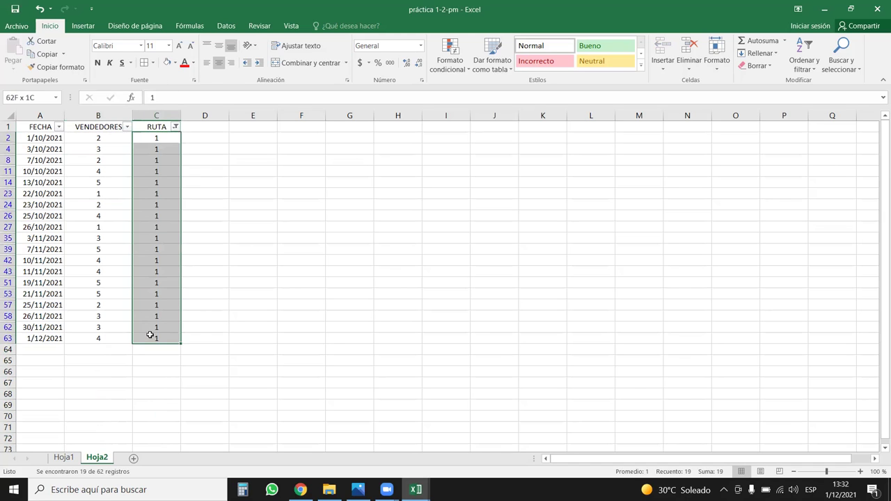
- Switch the RUTA filter to show only value 2
click(174, 127)
click(59, 248)
click(59, 257)
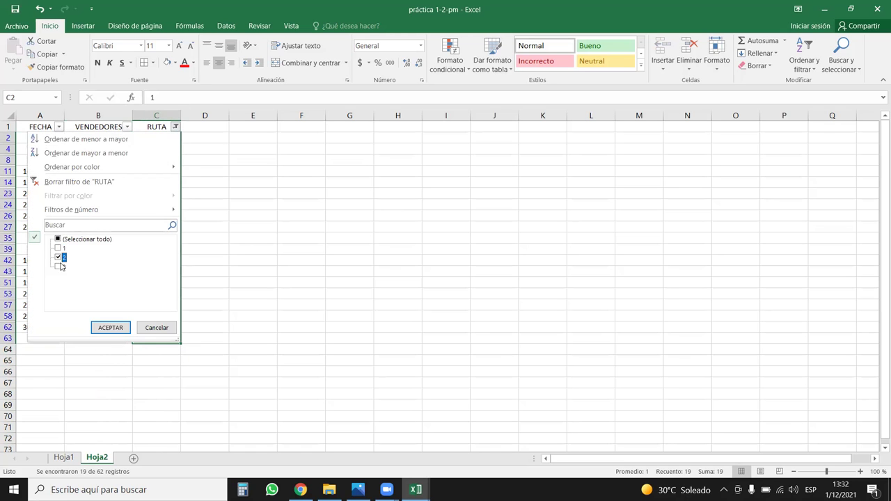
click(110, 327)
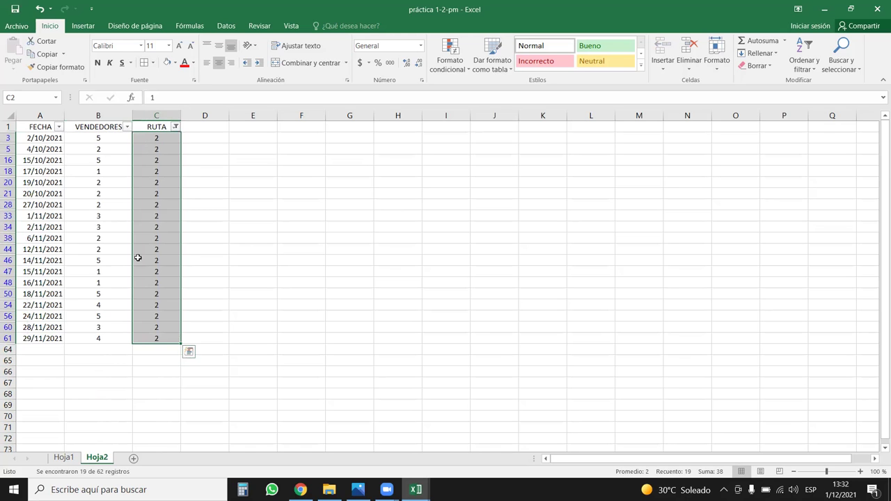
- Switch the RUTA filter to show only value 3
click(175, 127)
click(58, 257)
click(59, 267)
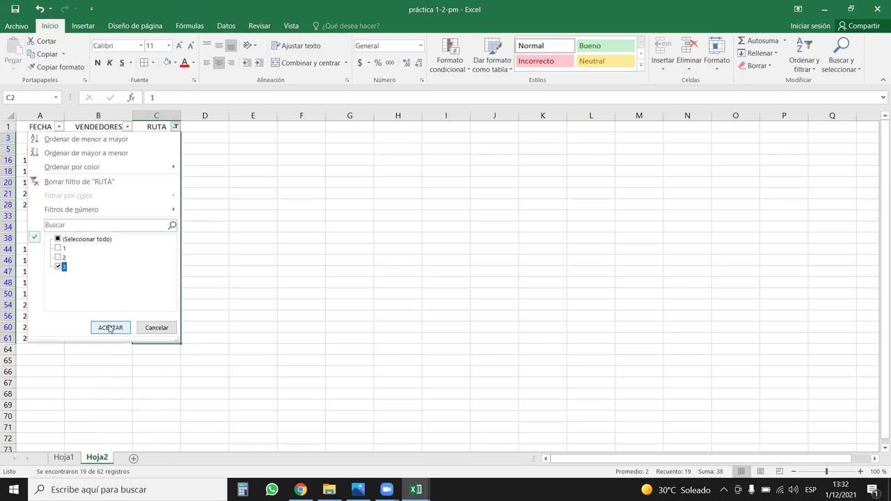
click(110, 327)
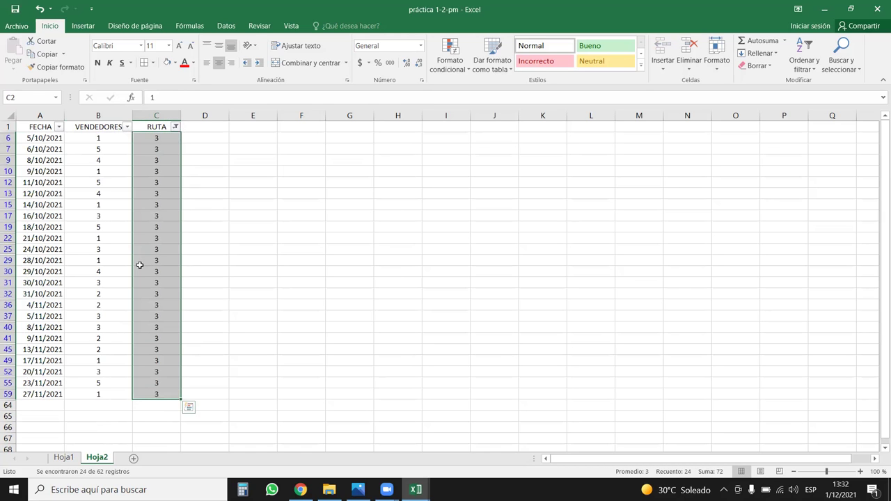
- Clear the filter from the RUTA column
click(176, 127)
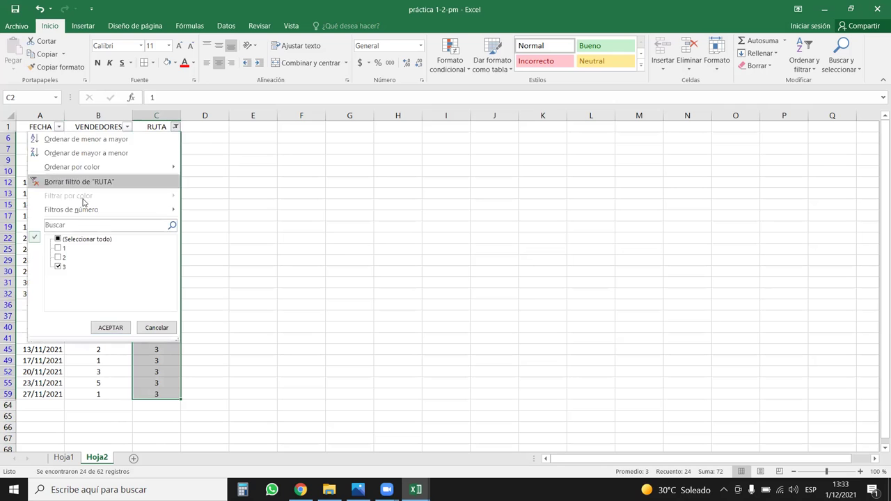
click(82, 181)
click(94, 161)
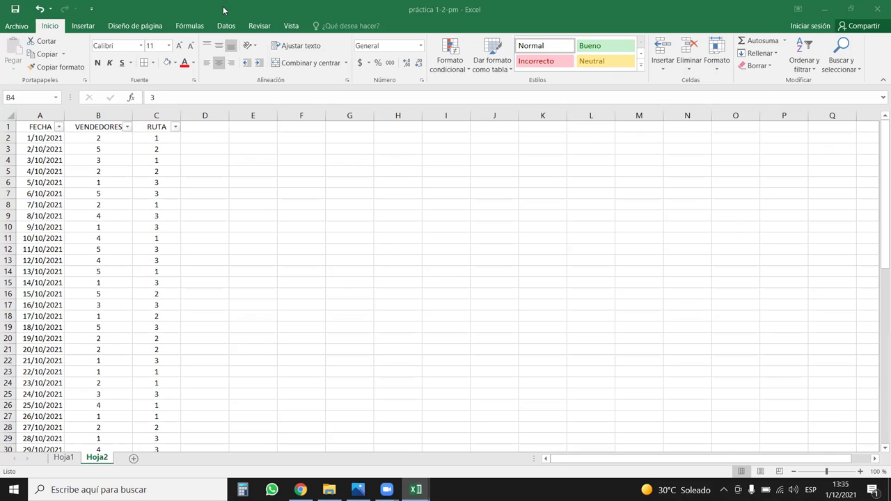
- Open Replace for the whole VENDEDORES column and clear the previous find and replacement texts
click(148, 170)
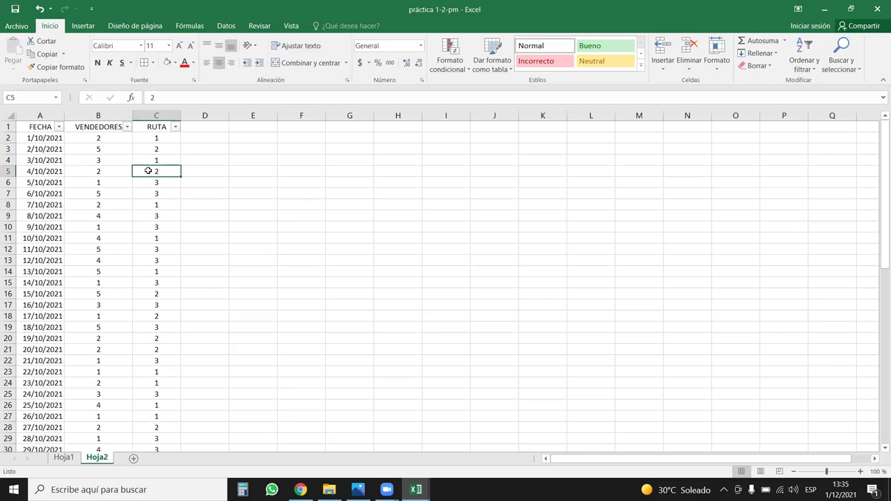
click(92, 115)
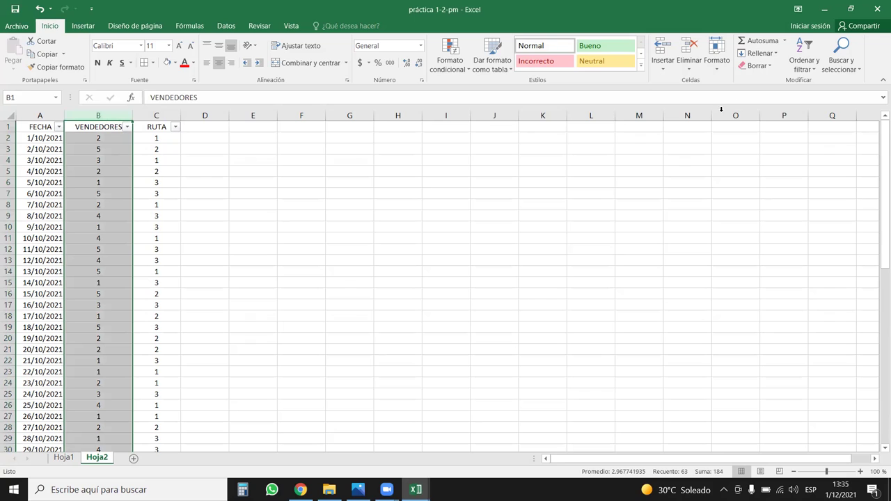
click(842, 62)
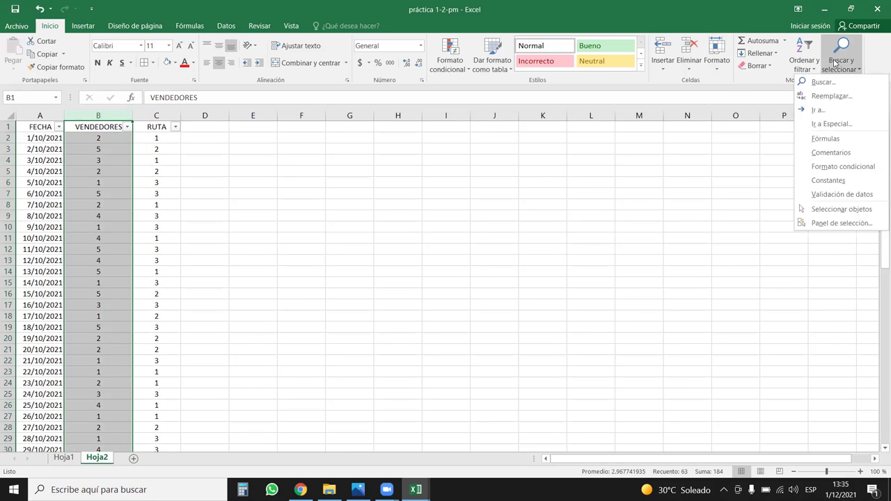
click(832, 96)
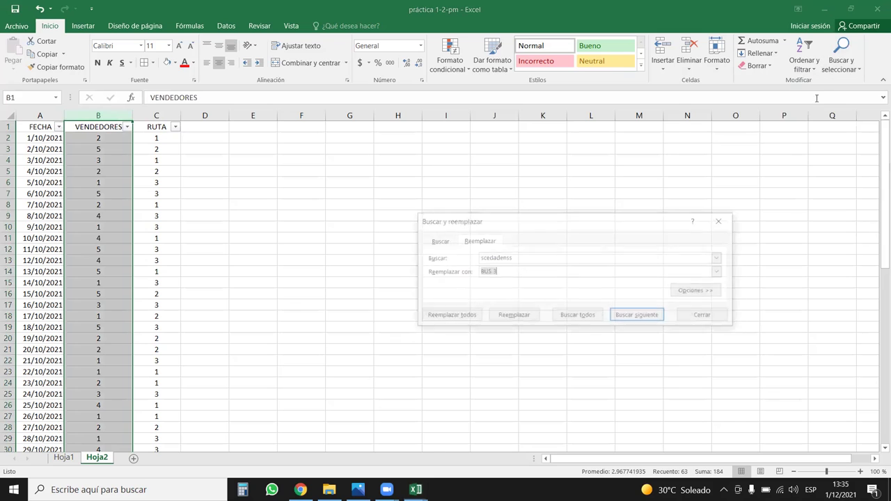
click(667, 187)
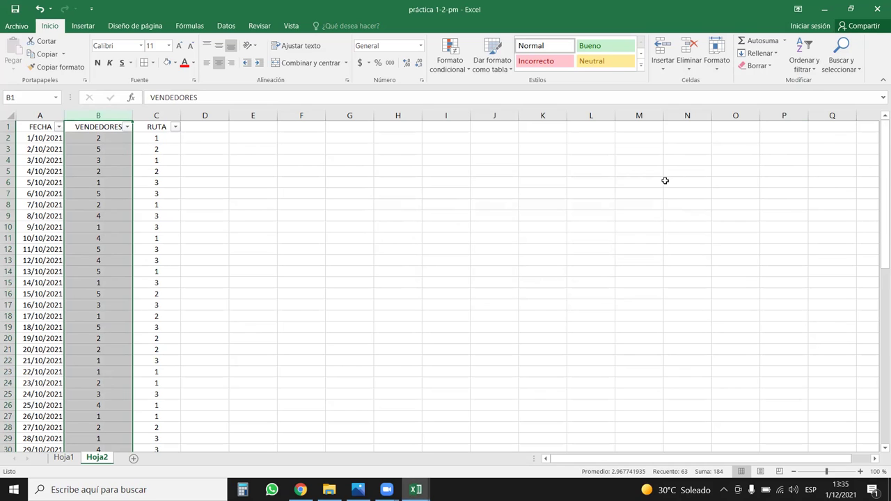
key(ctrl+l)
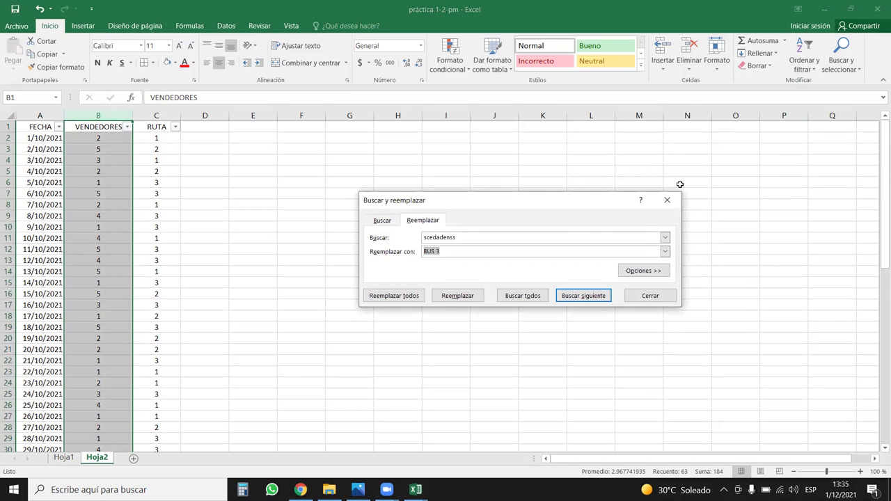
click(471, 237)
drag(471, 237, 398, 238)
key(BackSpace)
key(Tab)
key(BackSpace)
drag(427, 202, 338, 161)
- Replace every 1 in the VENDEDORES column with the name listed for VENDEDOR 1 on Hoja1
click(348, 196)
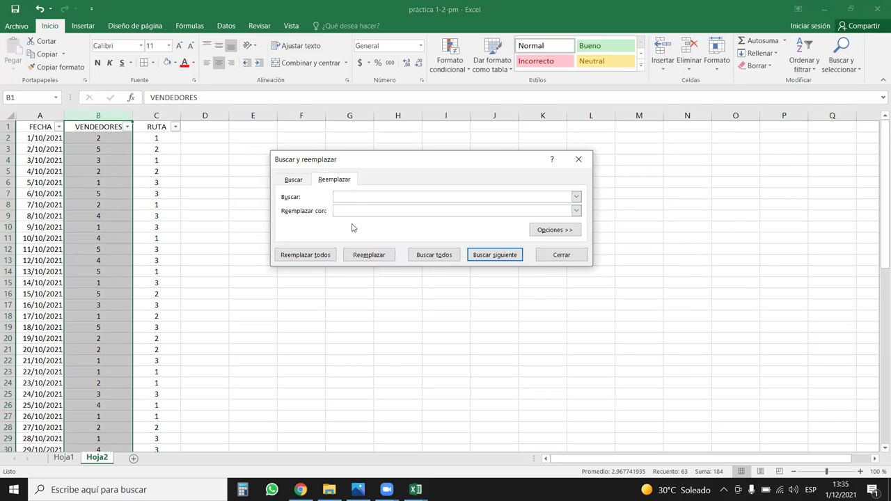
text(1)
click(355, 208)
click(64, 457)
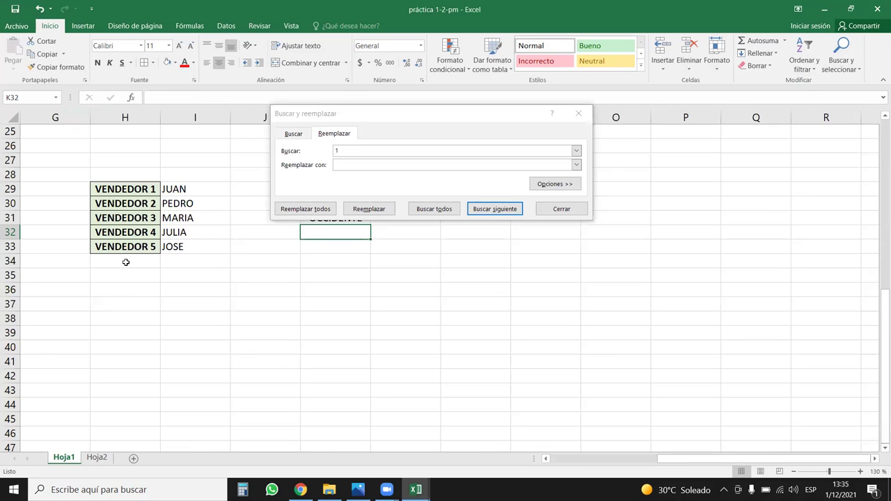
click(364, 167)
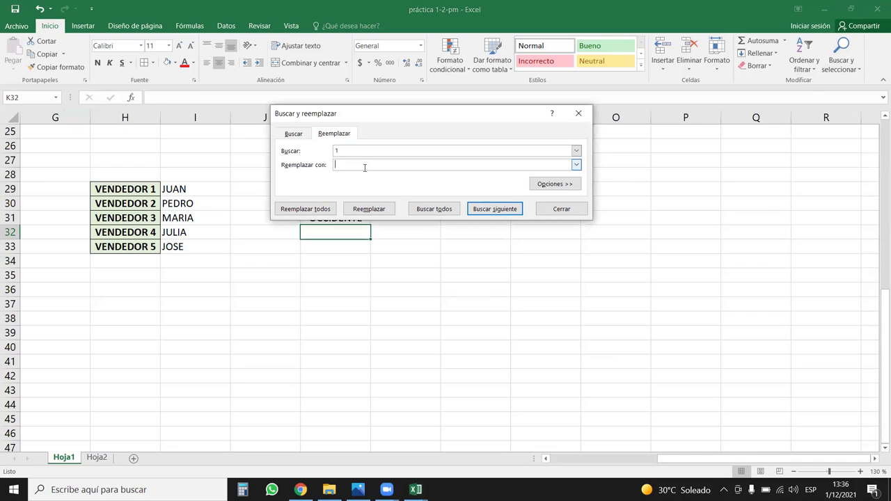
text(JUAN)
click(96, 457)
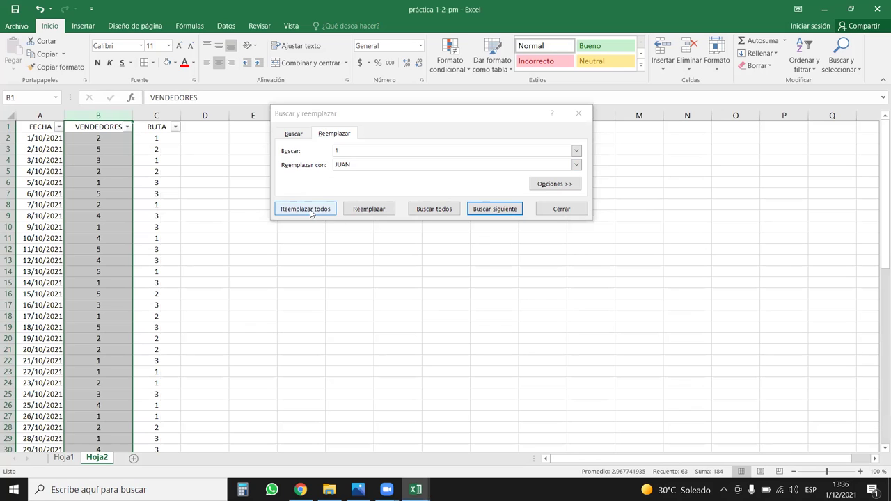
click(377, 128)
click(334, 271)
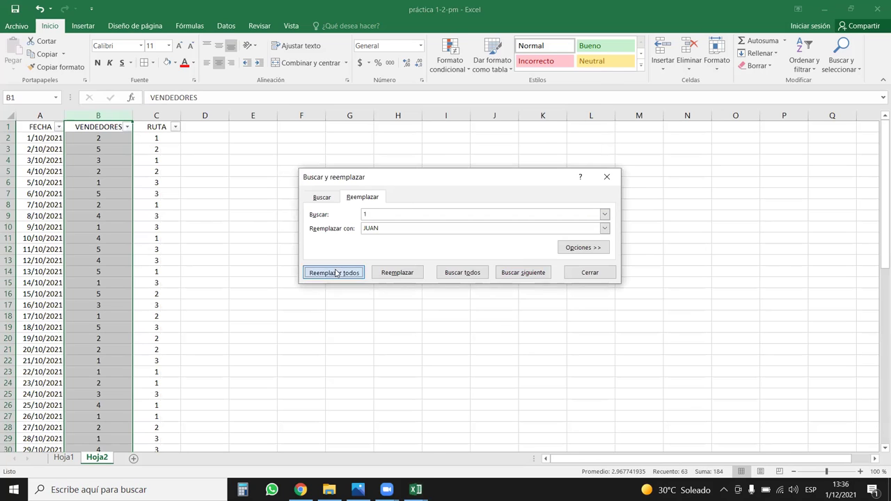
key(Return)
- Look up VENDEDOR 2's name on Hoja1 and try to replace the 2 codes in VENDEDORES with it
click(392, 214)
drag(392, 213, 359, 216)
click(392, 229)
text(2)
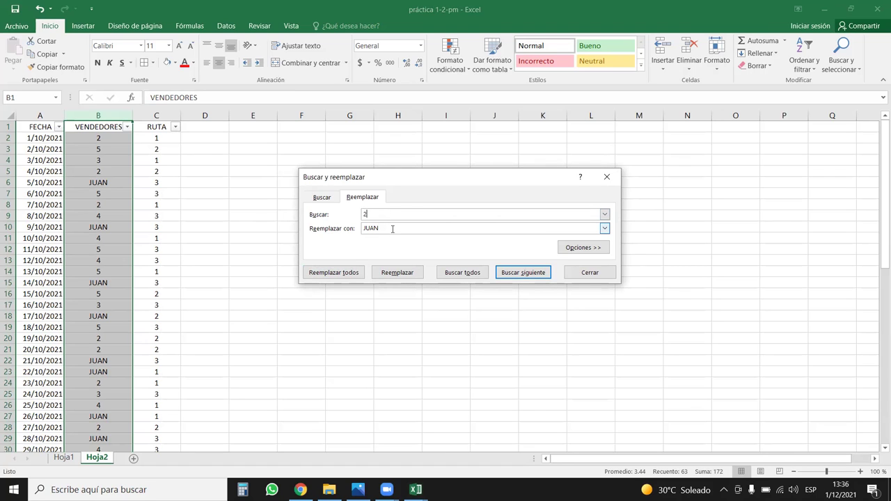
click(63, 457)
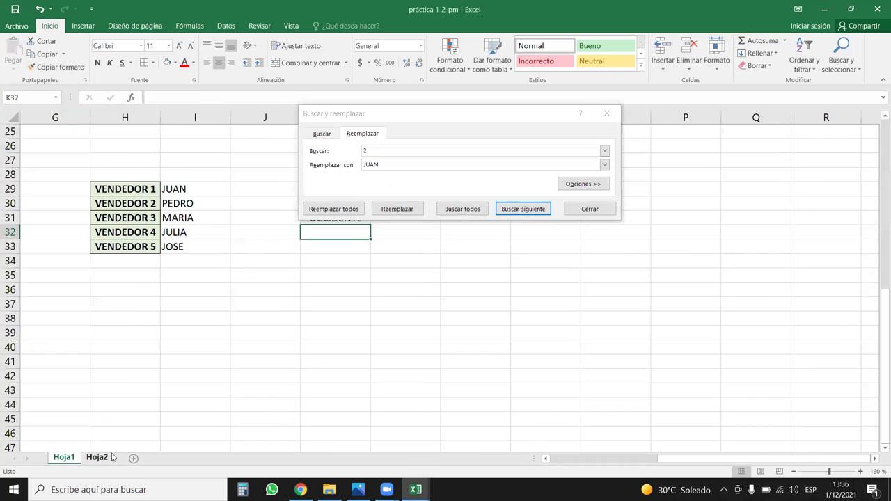
click(112, 458)
click(355, 149)
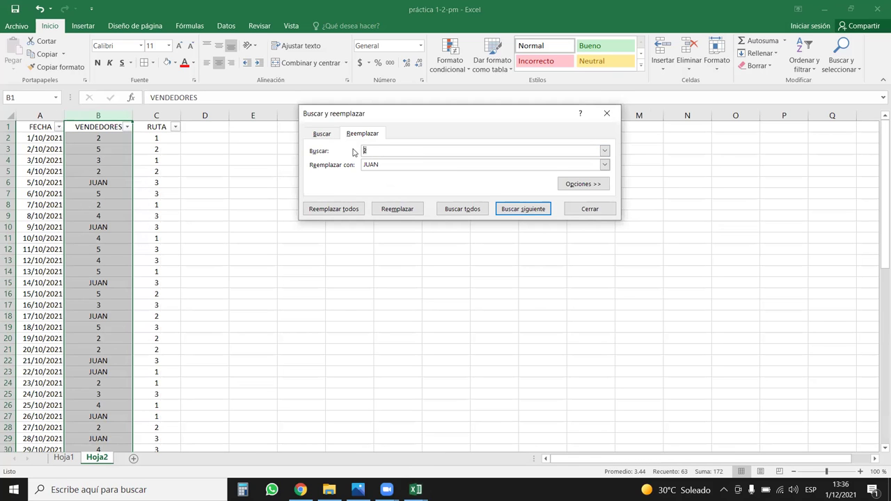
text(PEDRO)
click(334, 208)
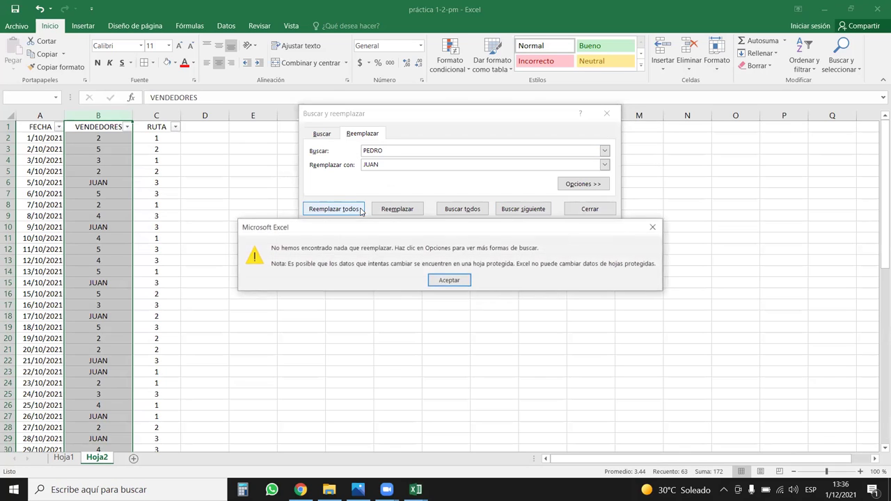
click(446, 282)
- Replace every 2 in the VENDEDORES column with VENDEDOR 2's name
drag(383, 151, 357, 148)
key(ctrl+c)
key(BackSpace)
text(2)
key(Tab)
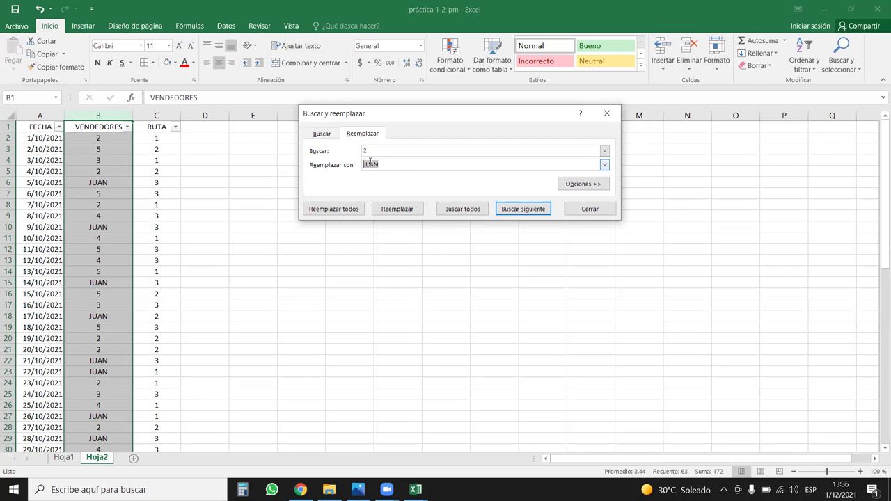
right_click(370, 161)
click(400, 197)
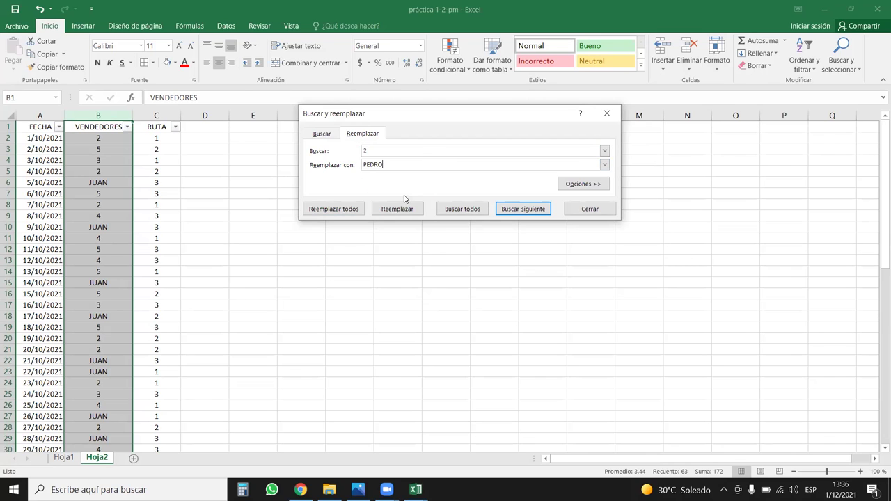
click(341, 209)
click(448, 275)
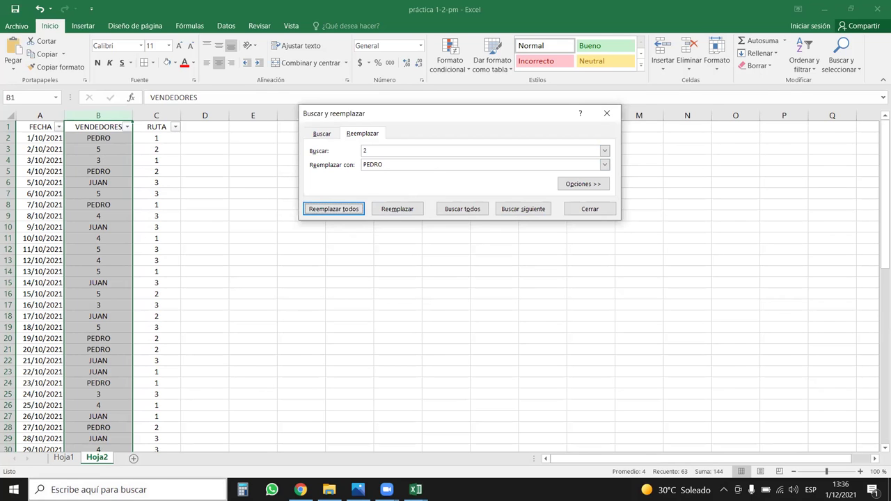
- Replace every 3 in the VENDEDORES column with VENDEDOR 3's name
click(64, 458)
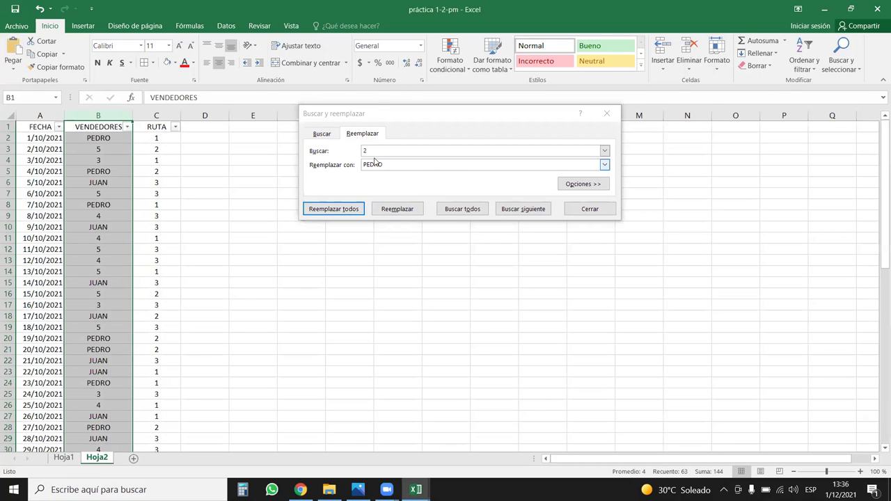
double_click(365, 150)
text(3)
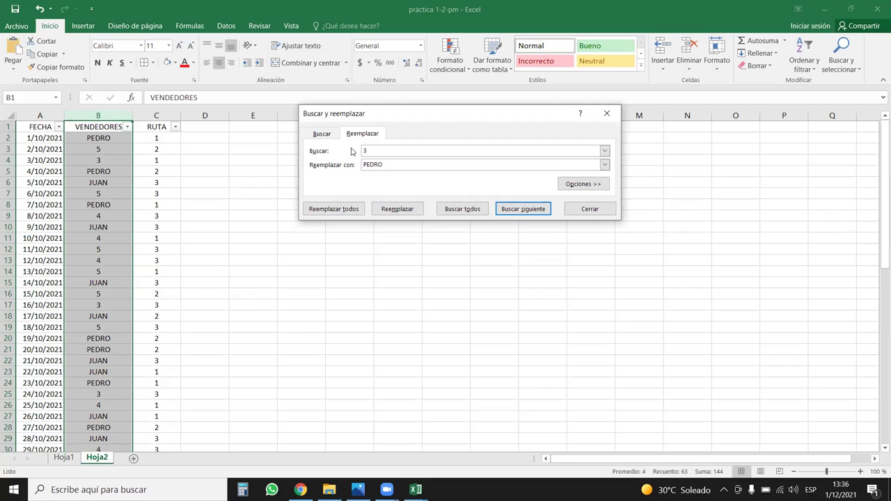
double_click(372, 165)
text(MARIA)
click(355, 209)
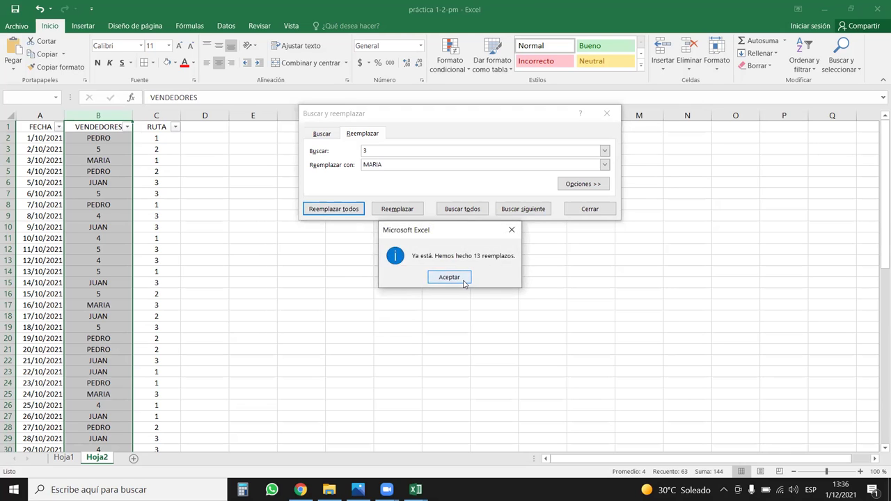
click(464, 281)
- Replace every 4 in the VENDEDORES column with the name listed for VENDEDOR 4 on Hoja1
click(63, 457)
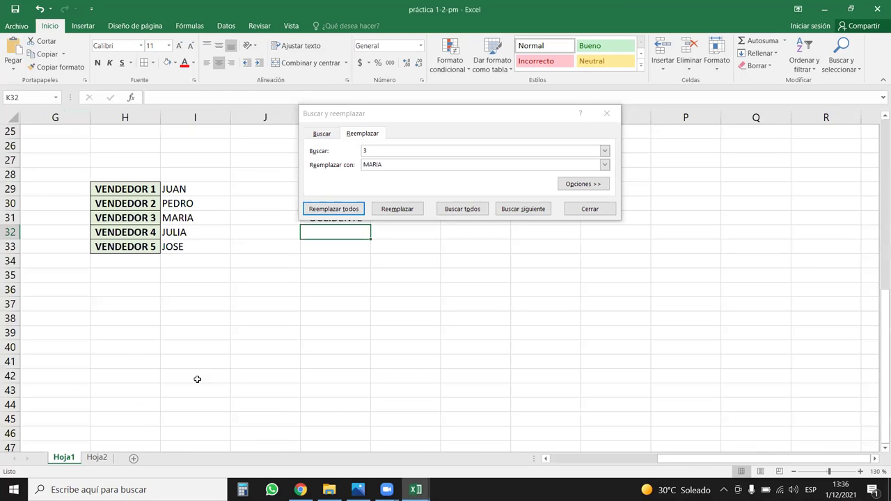
click(97, 458)
click(381, 152)
key(BackSpace)
text(4)
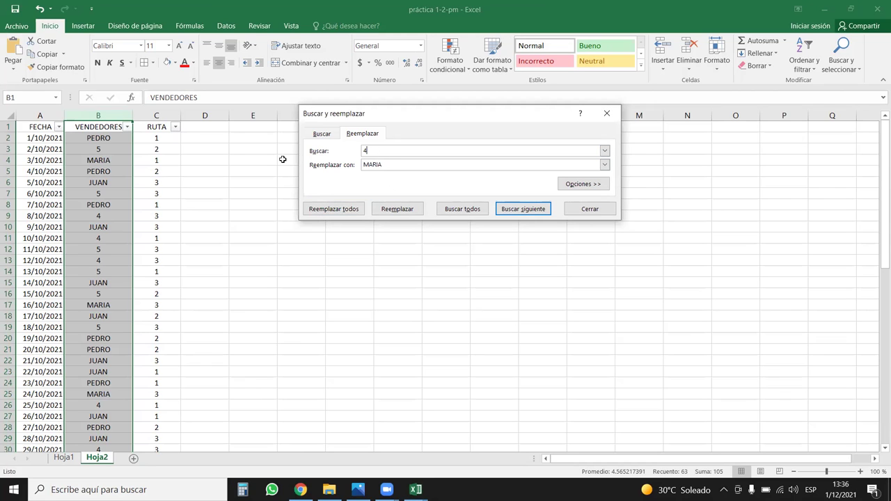
key(Tab)
text(JULIA)
click(321, 210)
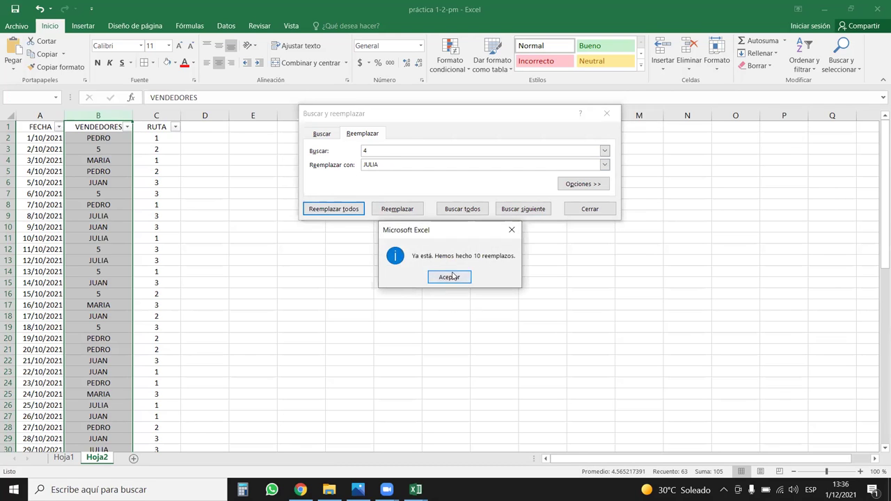
click(448, 277)
- Replace every 5 in the VENDEDORES column with VENDEDOR 5's name and check the column's entries down to the last row
key(shift+Tab)
text(5)
key(Tab)
text(JOSE)
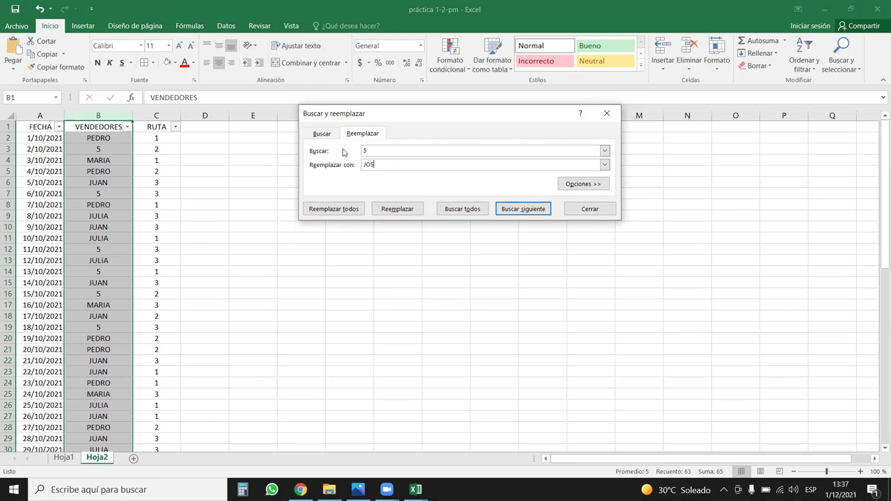
click(351, 209)
click(448, 277)
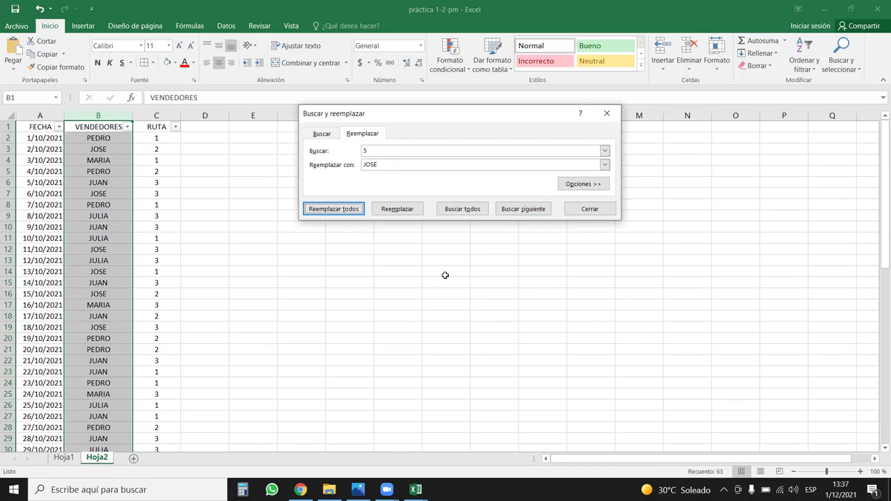
click(607, 113)
click(342, 314)
click(96, 138)
scroll(175, 264, down, 8)
scroll(176, 270, down, 4)
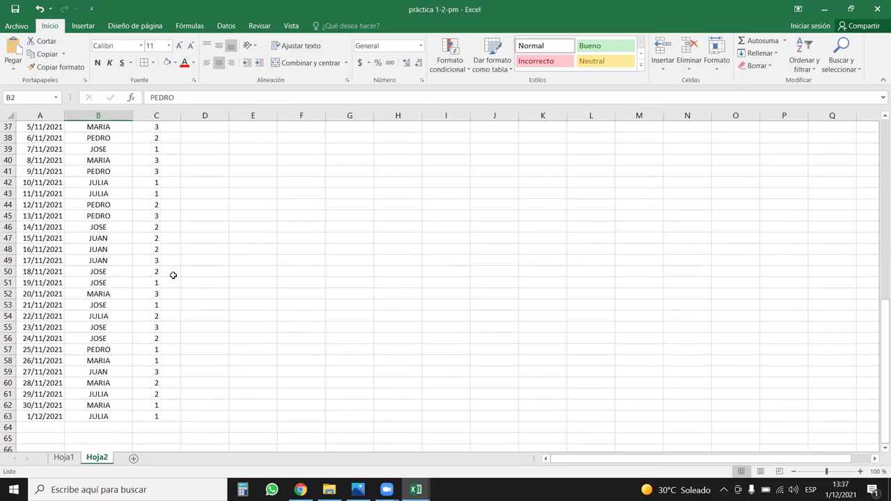
scroll(172, 275, up, 12)
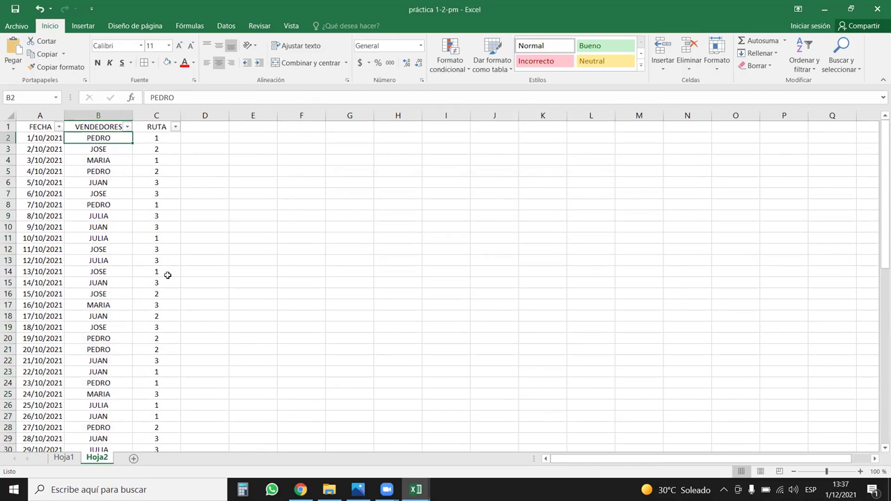
- Replace every 1 in the RUTA column with CENTRO
click(159, 110)
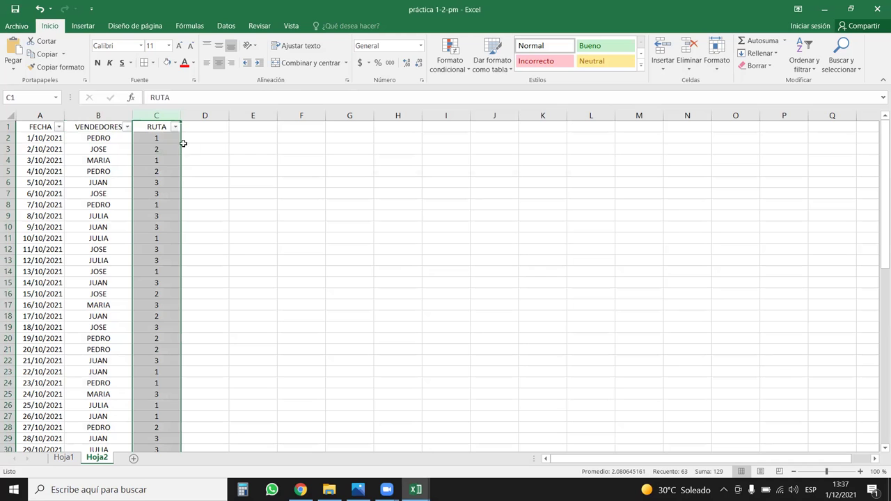
click(830, 67)
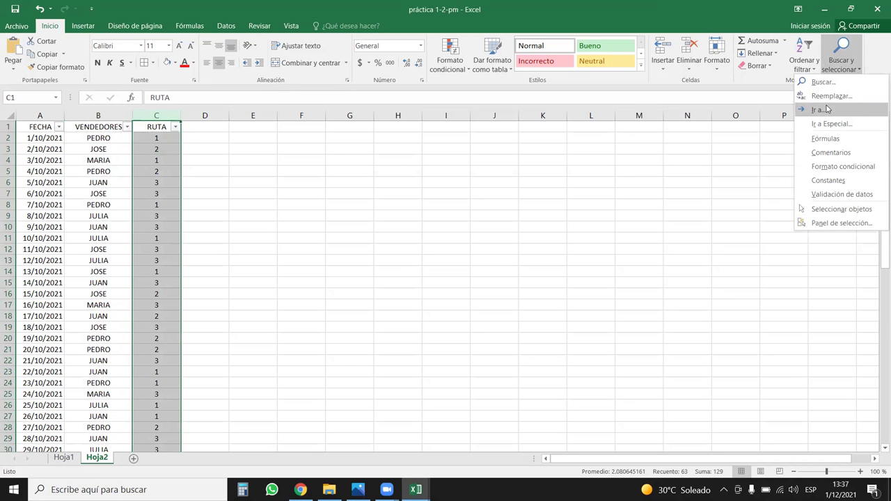
click(831, 96)
click(385, 164)
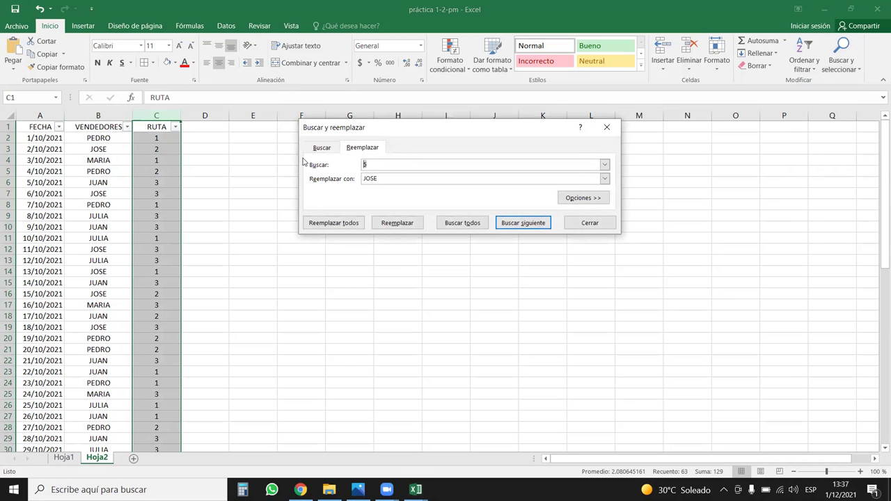
text(1)
key(Tab)
text(CENTRO)
click(324, 224)
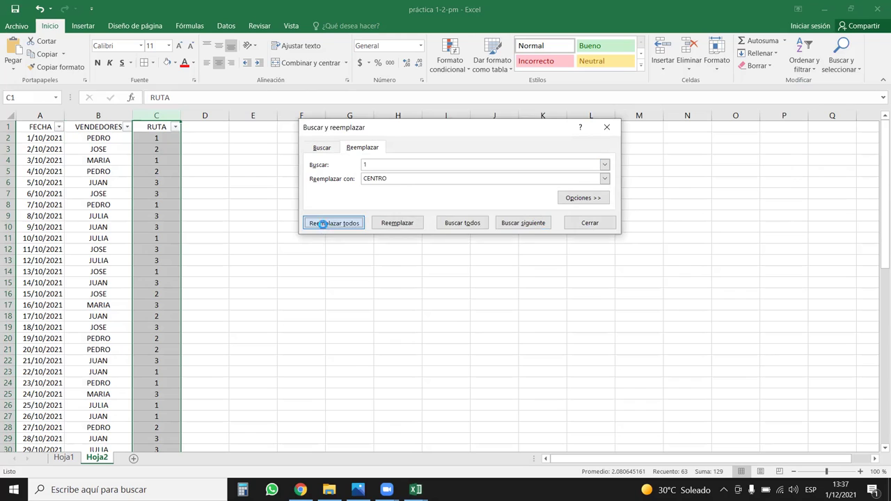
click(449, 277)
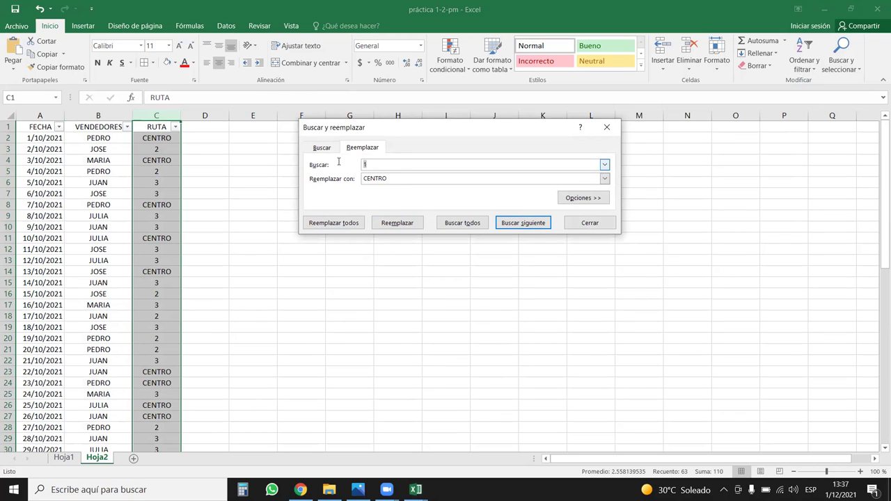
- Replace every 2 in the RUTA column with ORIENTE
text(2)
drag(389, 178, 332, 181)
text(A)
text(RIENTE)
key(Home)
key(Delete)
text(O)
click(350, 220)
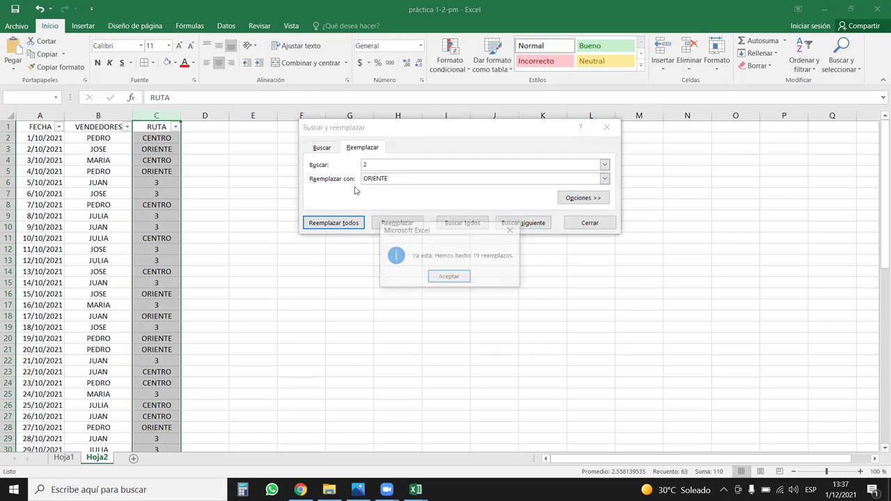
click(449, 272)
- Replace every 3 in the RUTA column with OCCIDENTE and check the table's entries down to the last row
key(BackSpace)
text(3)
click(399, 179)
key(BackSpace)
key(BackSpace)
key(BackSpace)
key(BackSpace)
key(BackSpace)
key(BackSpace)
text(CCIDENTE)
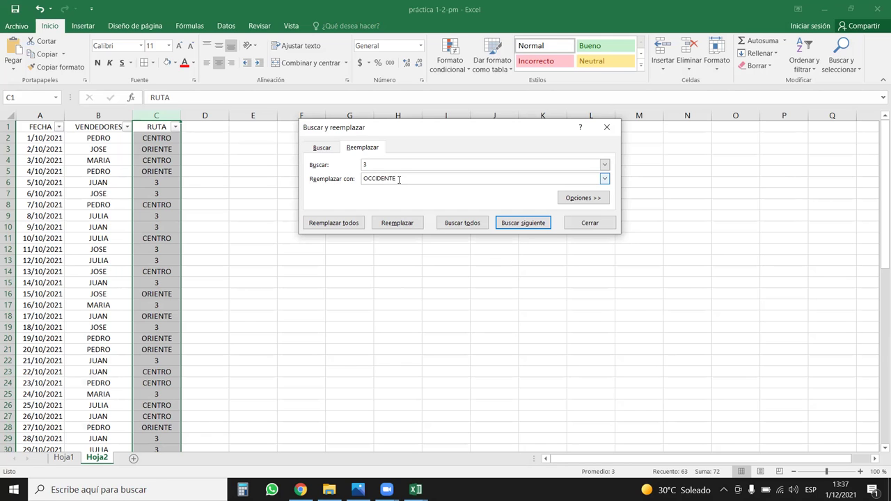
key(Return)
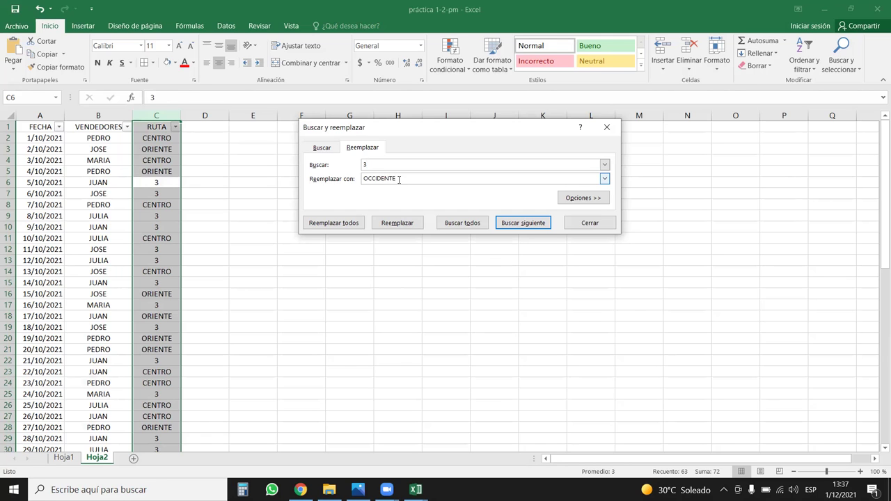
click(347, 224)
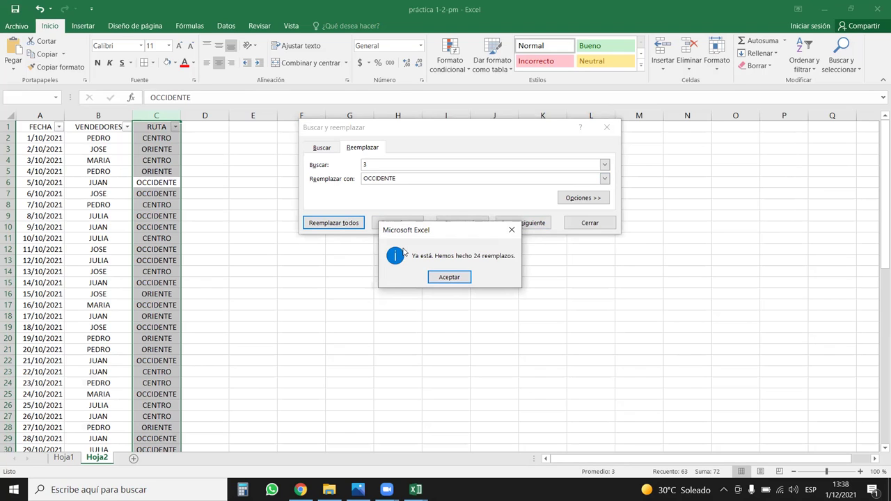
click(465, 277)
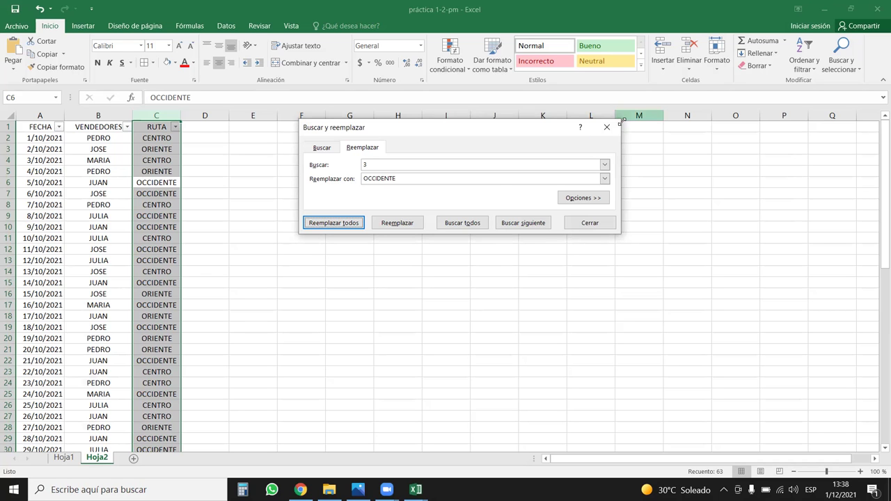
click(607, 127)
drag(98, 249, 123, 279)
click(204, 227)
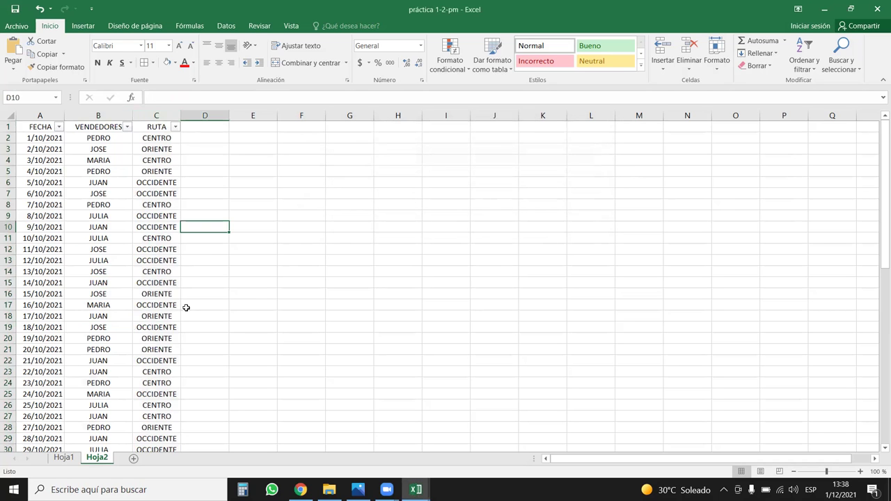
scroll(171, 327, down, 5)
scroll(167, 348, down, 12)
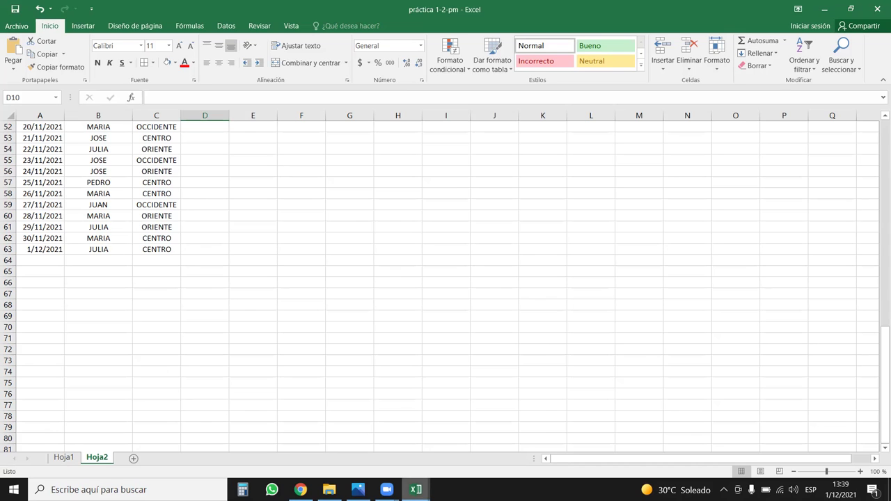
- Switch to the S123 survey workbook and widen the GlobalID, CreationDate, EditDate, CONCESIONARIO, RECORRIDO DE BUS 1 and RECORRIDO DE SECH columns
mouse_move(417, 489)
click(436, 463)
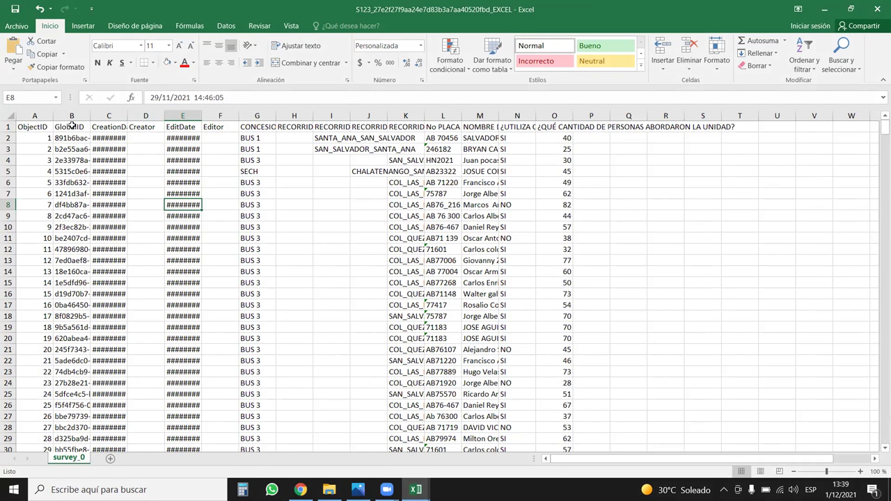
drag(90, 114, 265, 115)
drag(136, 116, 171, 115)
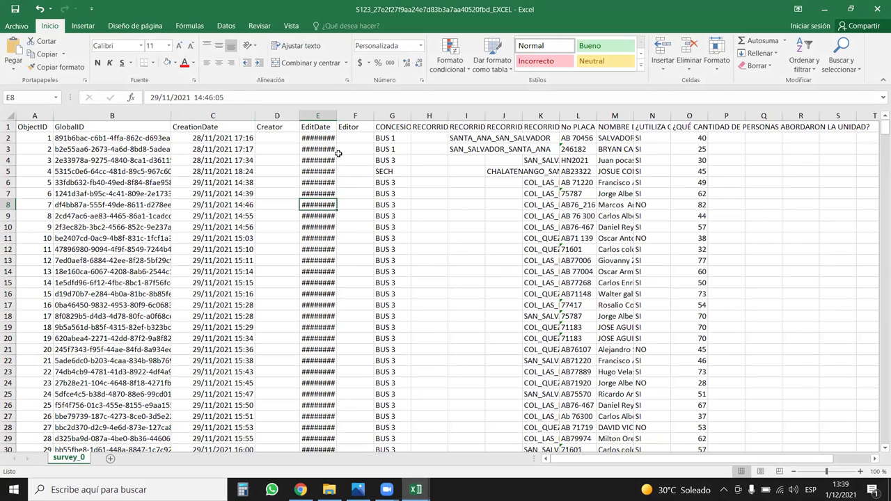
drag(342, 115, 393, 115)
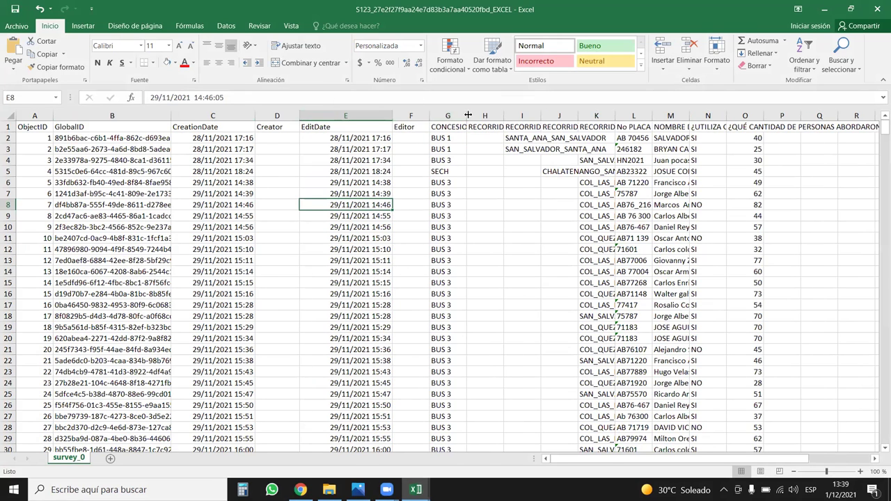
drag(468, 115, 473, 115)
drag(546, 115, 716, 115)
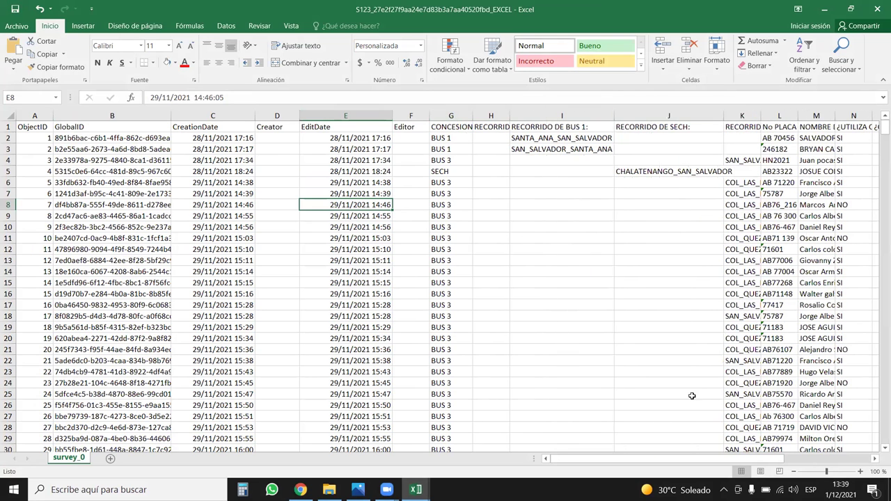
- Widen the remaining columns, from the other RECORRIDO columns through the passenger-count column, so their full headers fit
drag(696, 459, 783, 459)
drag(303, 116, 354, 117)
drag(268, 115, 278, 116)
drag(367, 116, 835, 116)
drag(796, 458, 845, 458)
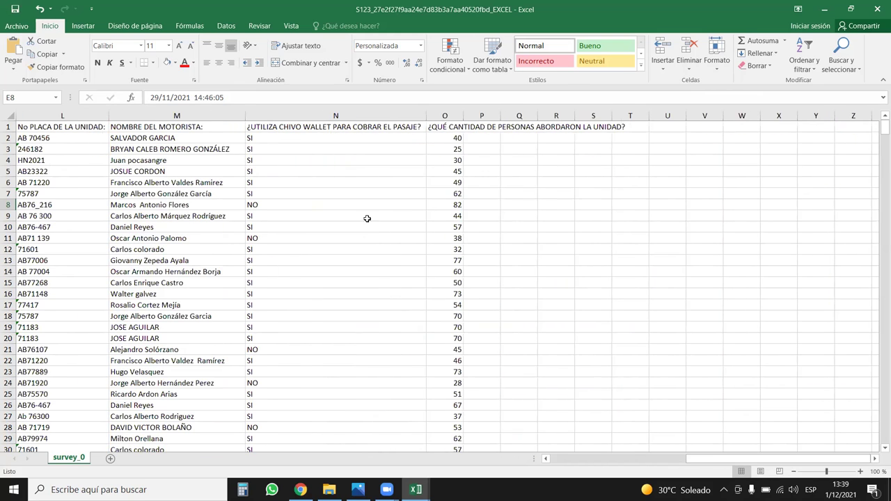
double_click(458, 117)
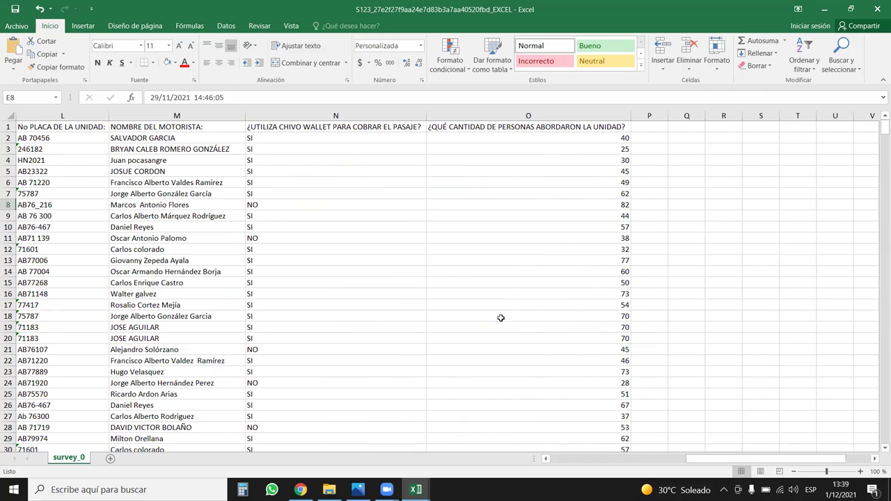
- Delete the entire column ¿UTILIZA CHIVO WALLET PARA COBRAR EL PASAJE?
click(337, 125)
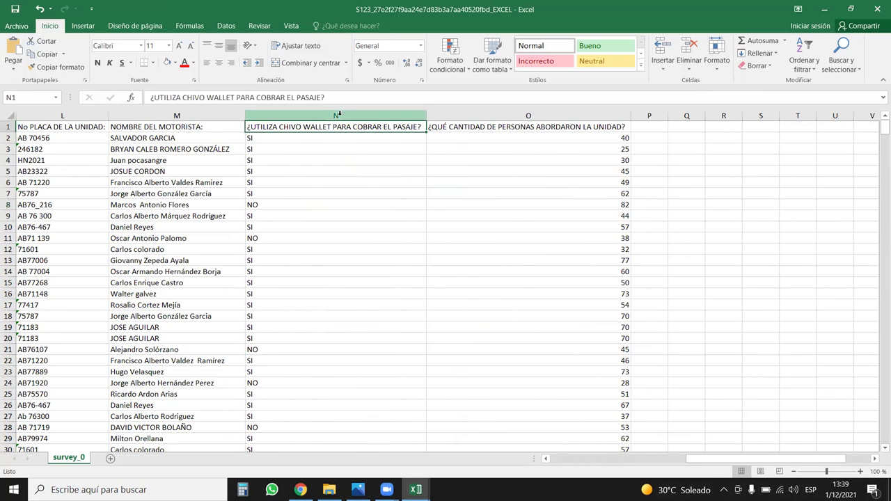
click(339, 113)
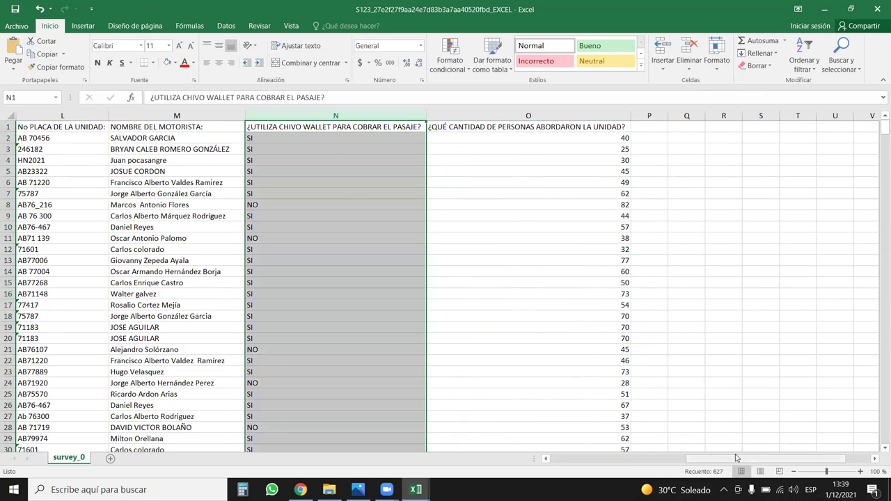
mouse_move(709, 461)
mouse_down()
mouse_move(621, 461)
mouse_move(708, 460)
mouse_up()
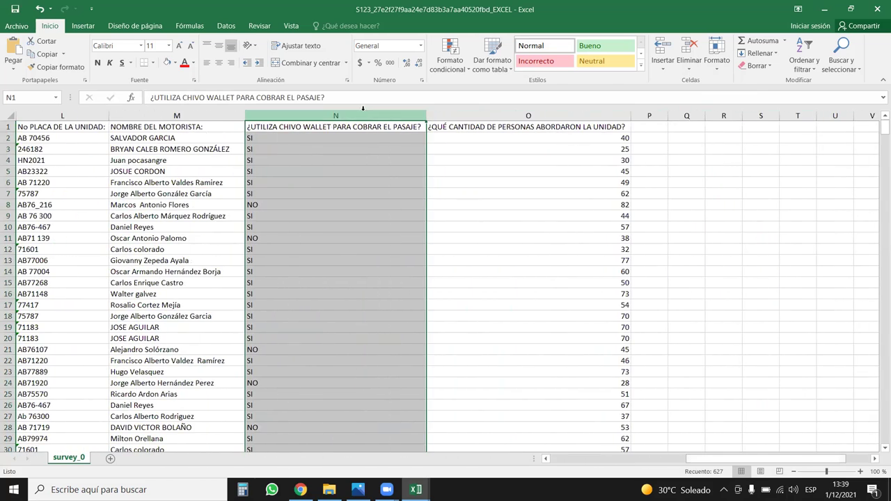
key(ctrl+minus)
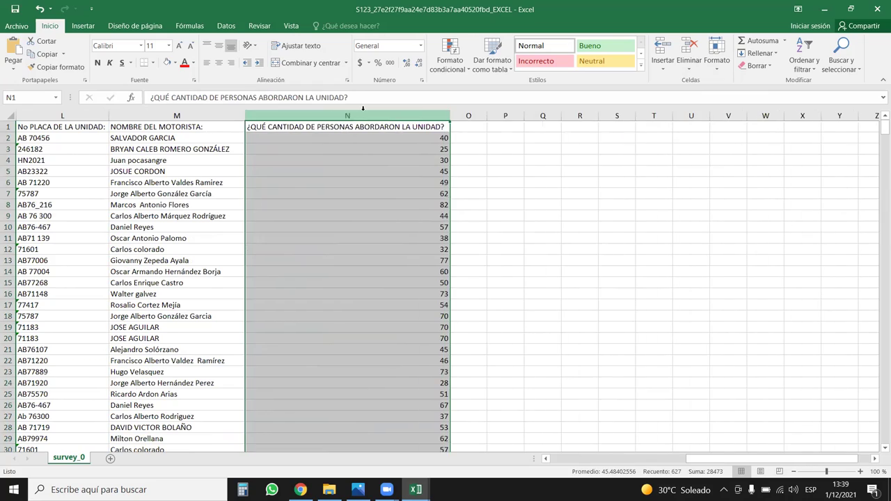
- Delete the entire RECORRIDO DE SECH: column from the survey sheet
drag(785, 458, 630, 458)
drag(189, 115, 317, 116)
drag(632, 464, 706, 397)
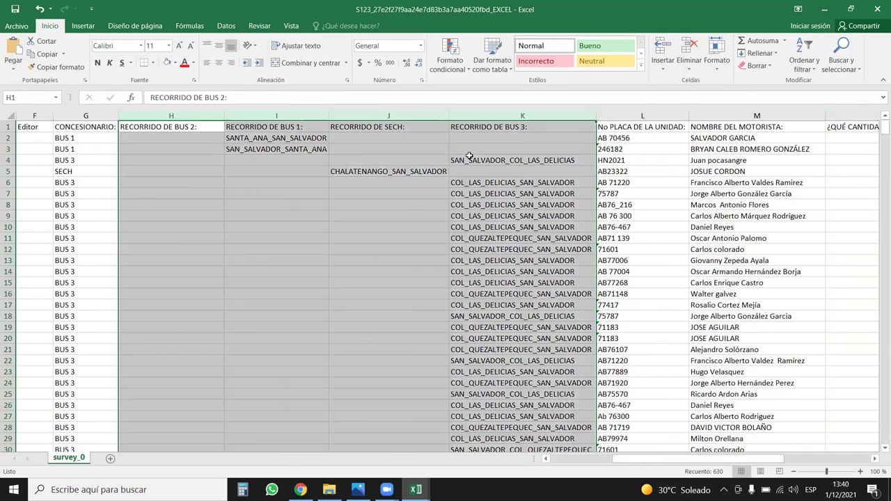
click(513, 160)
click(384, 125)
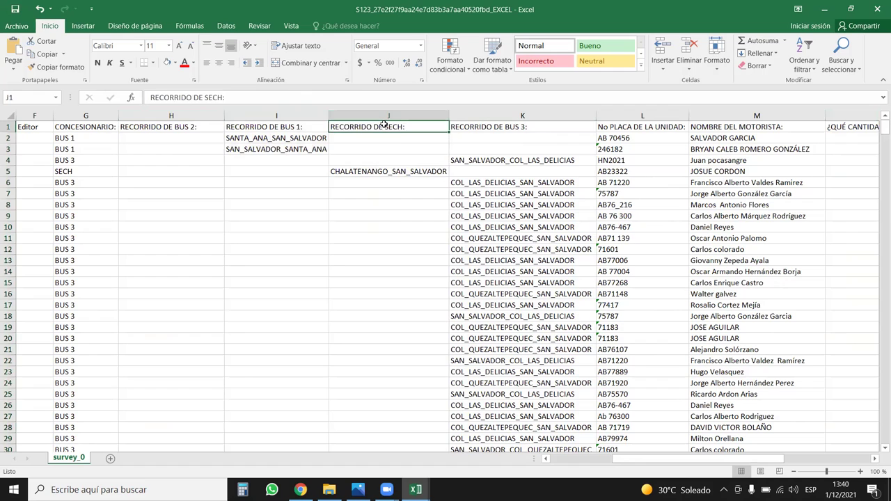
key(Delete)
click(392, 239)
click(384, 259)
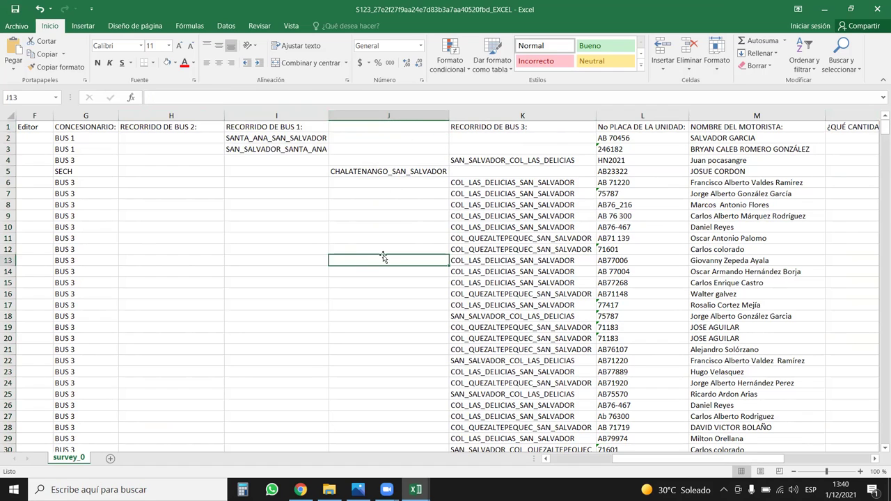
click(397, 115)
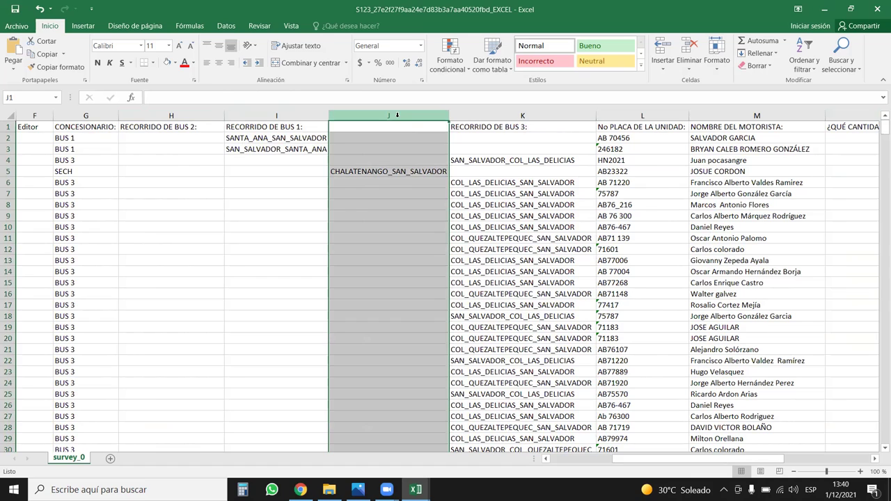
key(ctrl+minus)
click(389, 239)
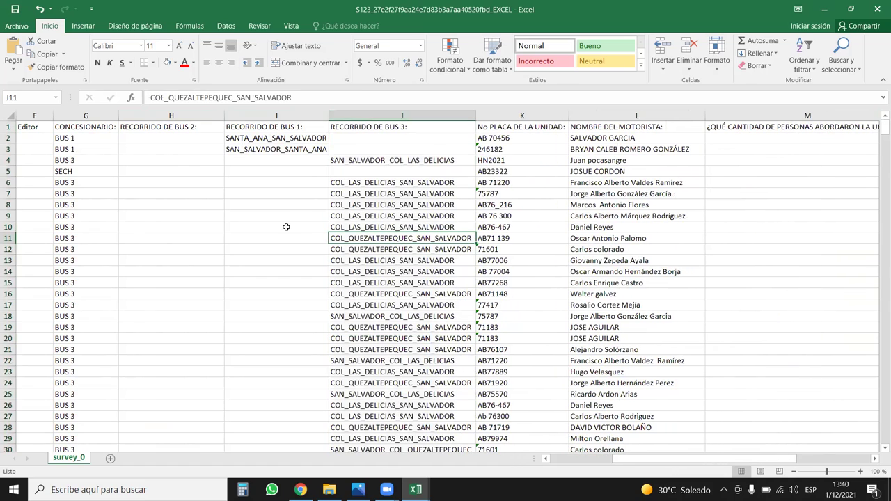
- Remove the text SECH from the CONCESIONARIO: column by replacing all occurrences with nothing
drag(695, 458, 635, 458)
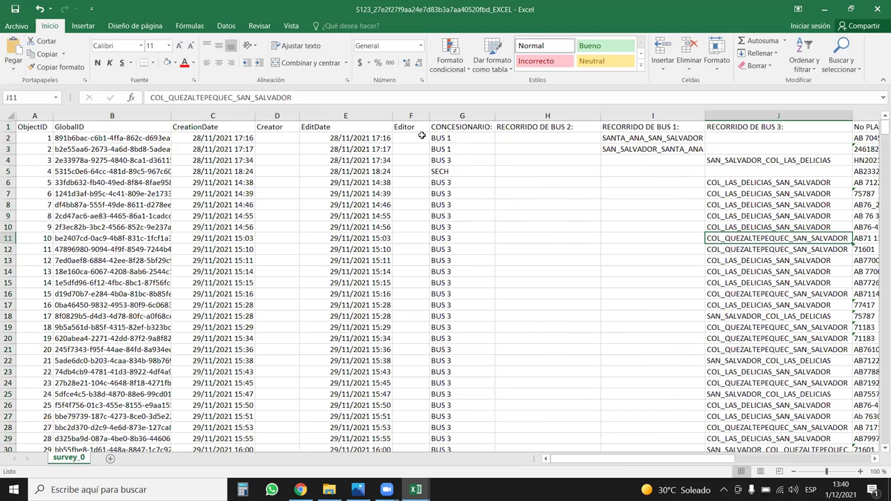
click(483, 113)
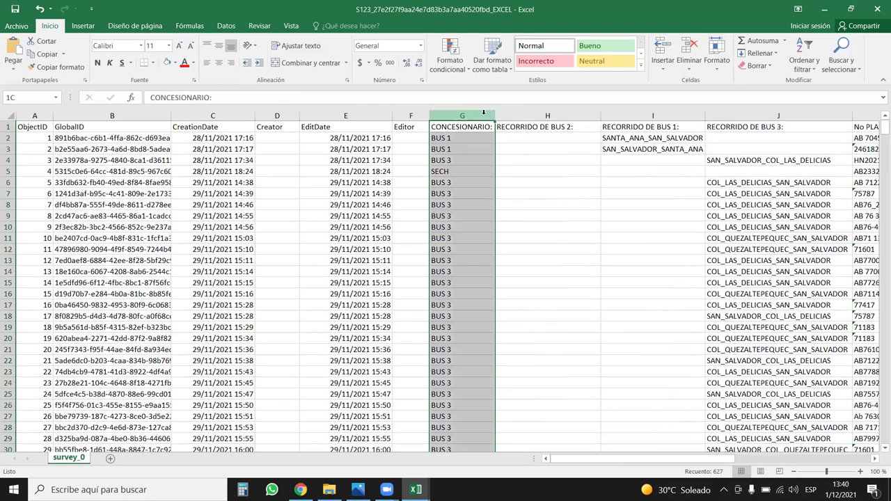
click(841, 60)
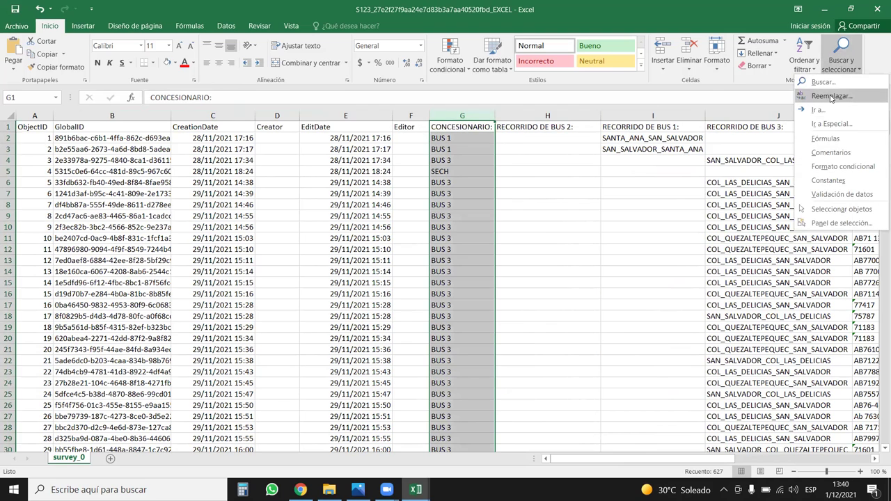
click(830, 96)
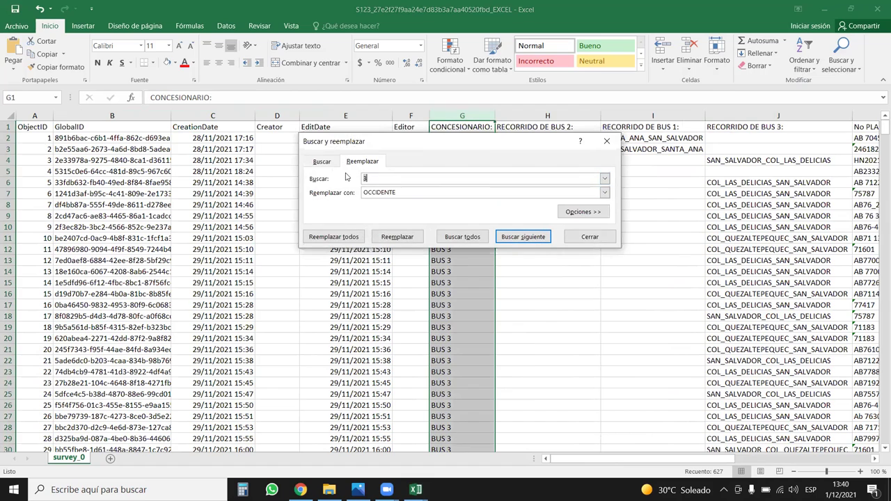
key(Tab)
key(BackSpace)
click(341, 237)
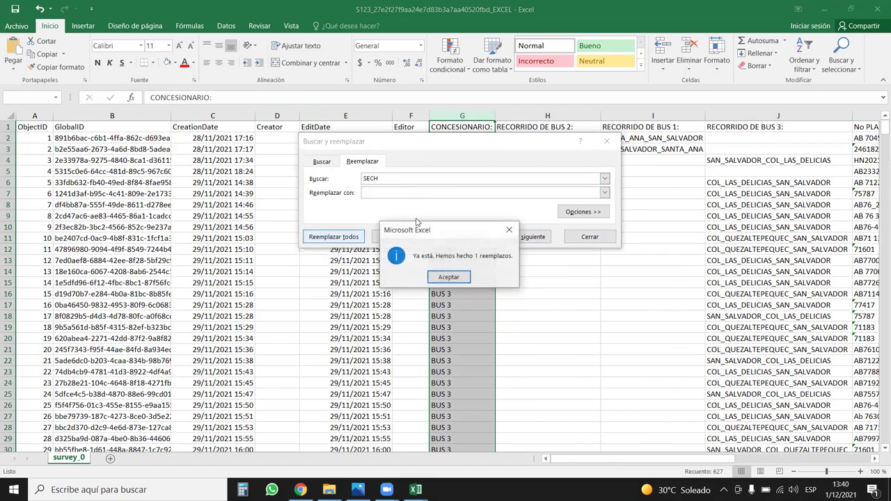
click(463, 277)
click(608, 141)
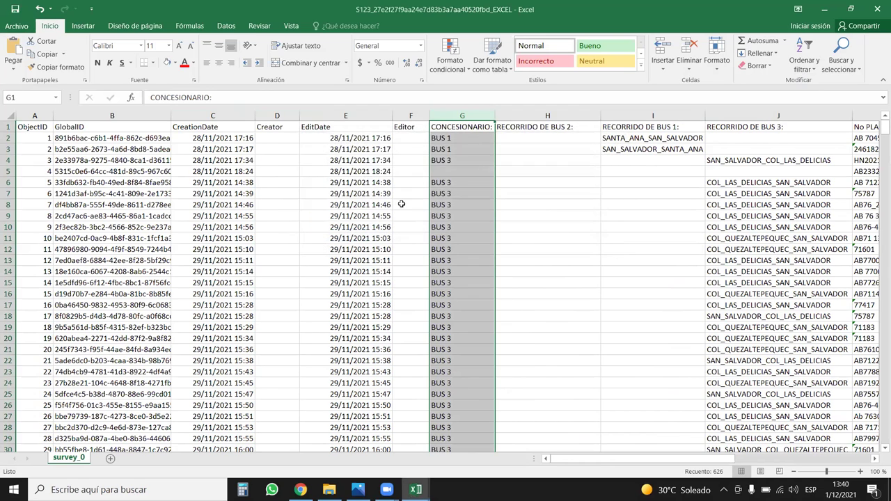
- Locate the blank cell in the CONCESIONARIO: column and delete its entire row, the one with ObjectID 4
click(463, 170)
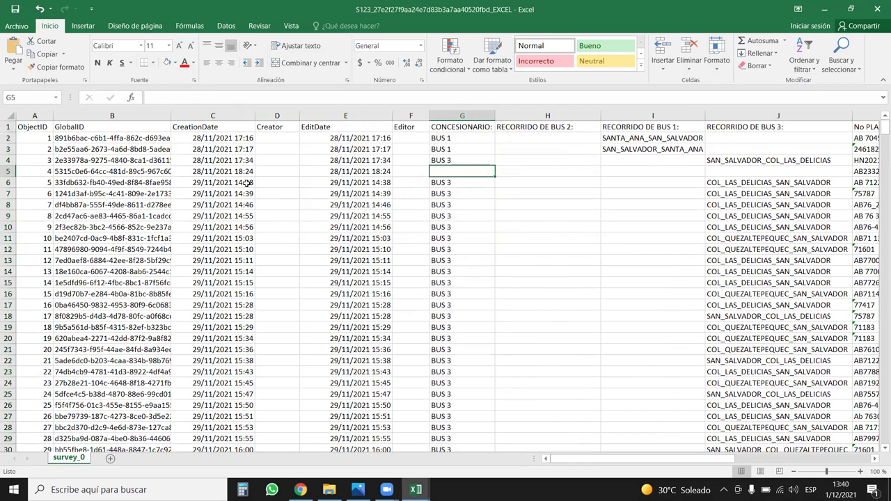
key(ctrl+Down)
key(ctrl+Down)
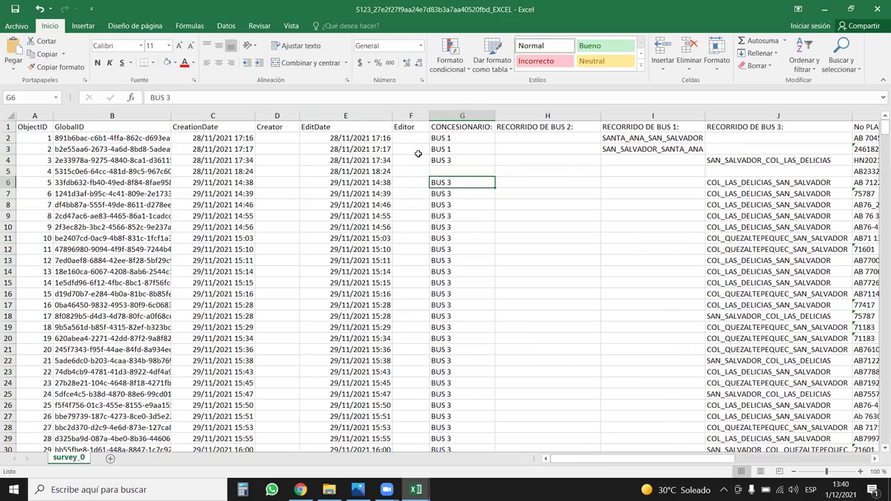
key(Down)
key(Up)
key(Up)
key(Up)
key(ctrl+Up)
key(Up)
scroll(419, 153, up, 1)
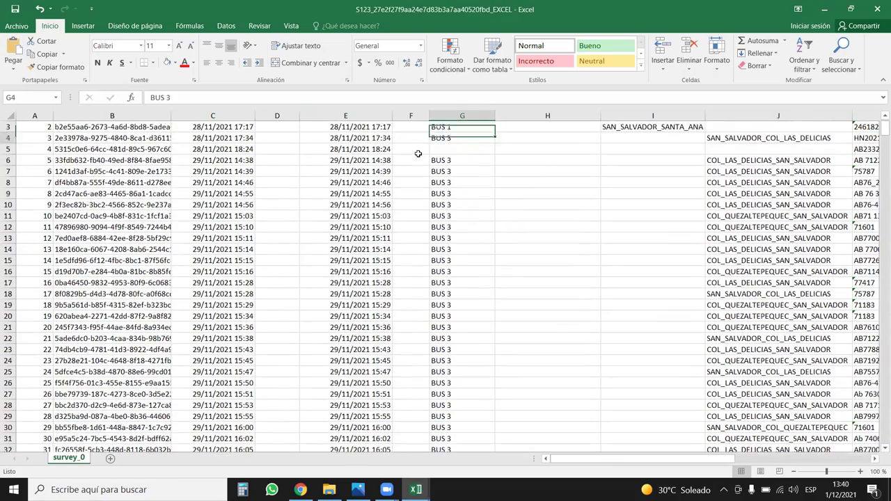
key(shift+space)
key(ctrl+minus)
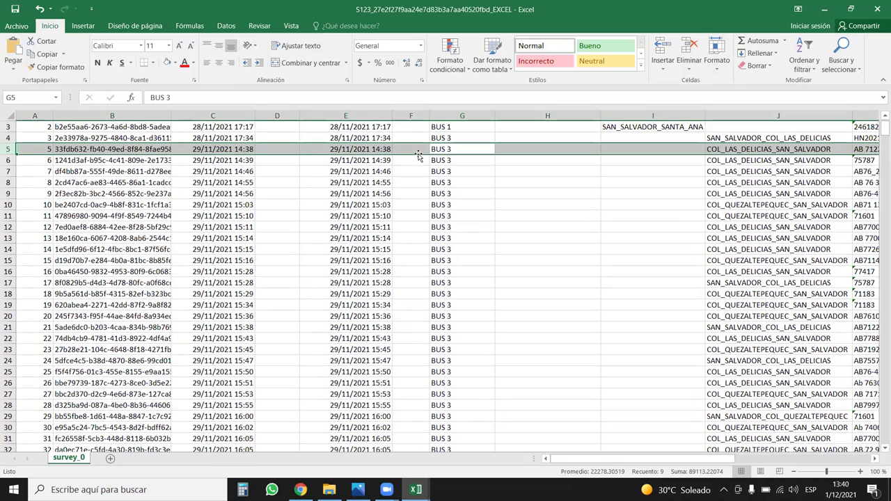
click(453, 172)
scroll(453, 172, up, 1)
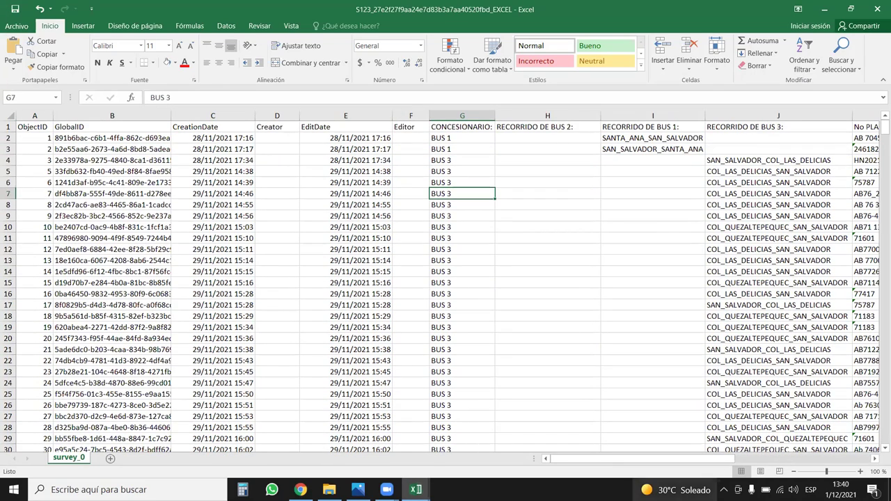
click(122, 161)
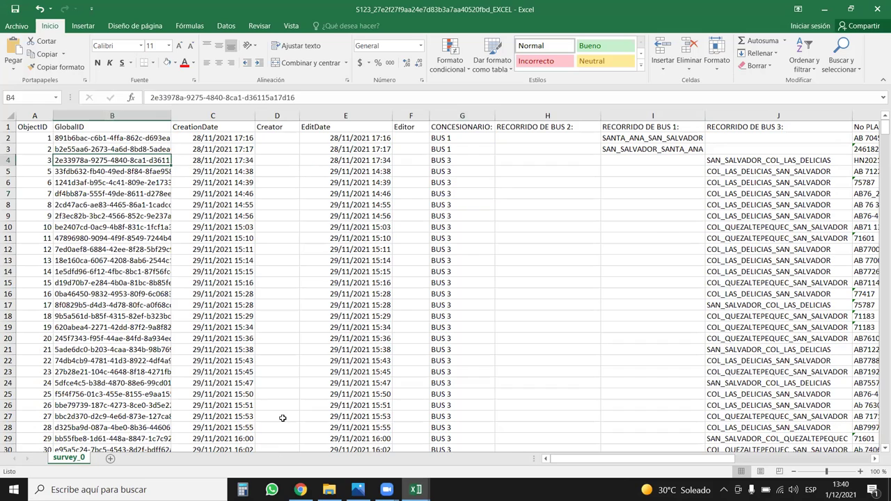
- Switch to Chrome, maximize its window and view the SUP CHIVO BUS survey's data table in ArcGIS Survey123
click(300, 490)
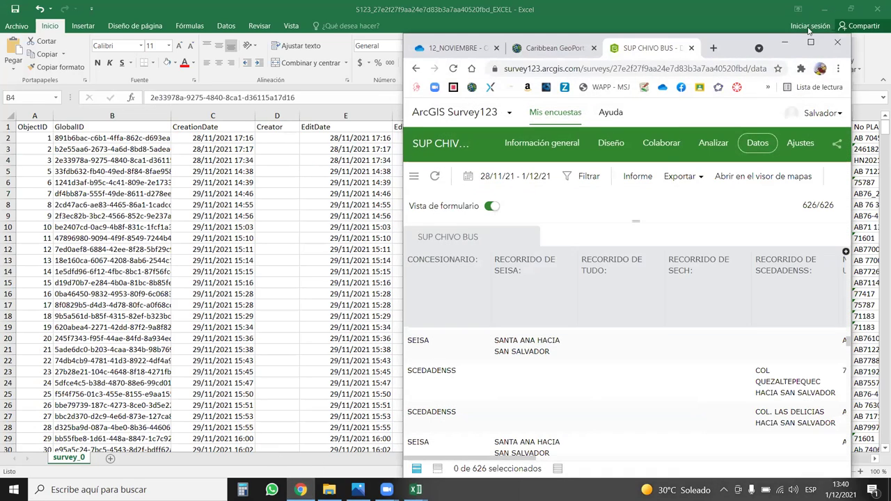
click(811, 42)
click(213, 9)
click(338, 13)
scroll(565, 315, down, 1)
scroll(565, 315, up, 1)
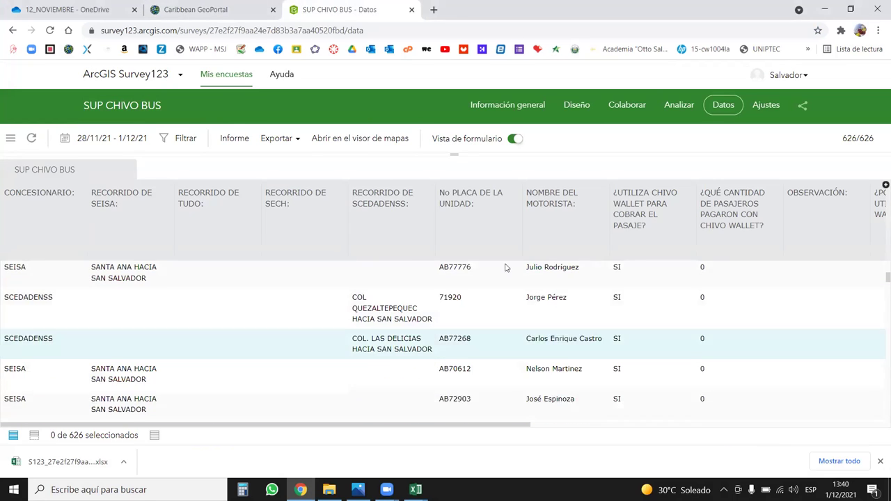
- Show the SUP CHIVO BUS survey's map, return to its full data table and view the available export formats
click(454, 154)
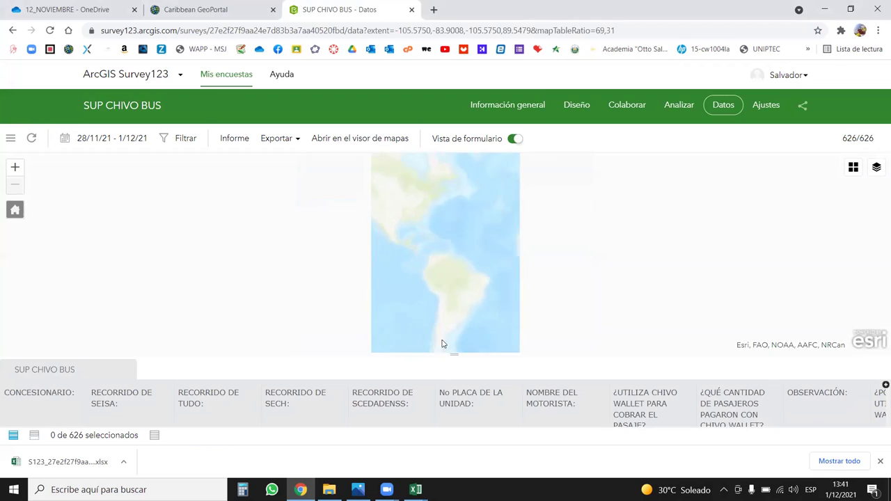
click(453, 354)
scroll(510, 321, down, 1)
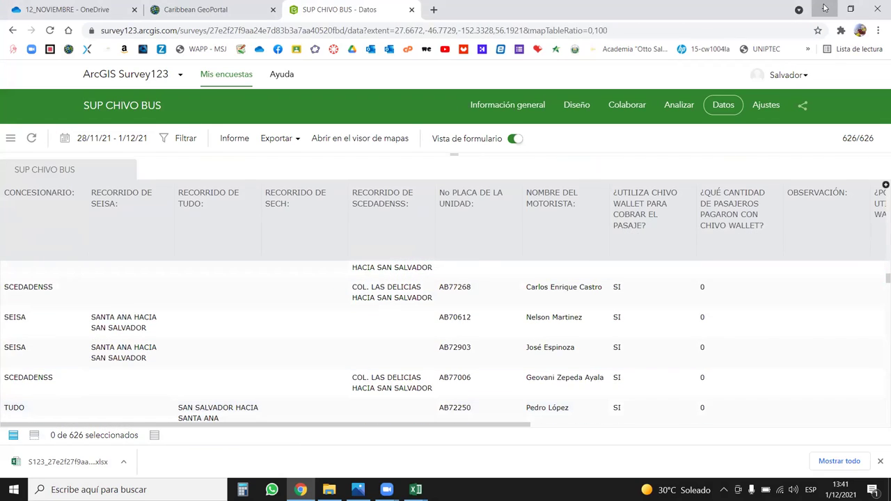
click(823, 8)
click(301, 490)
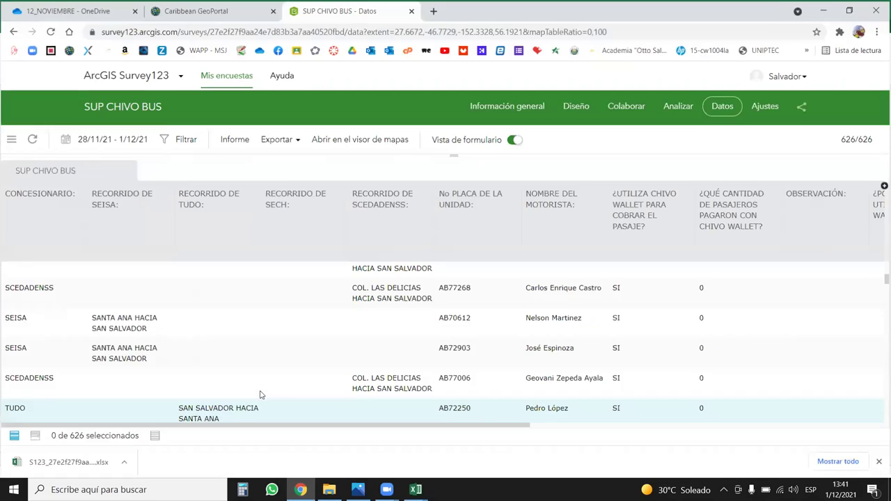
click(277, 139)
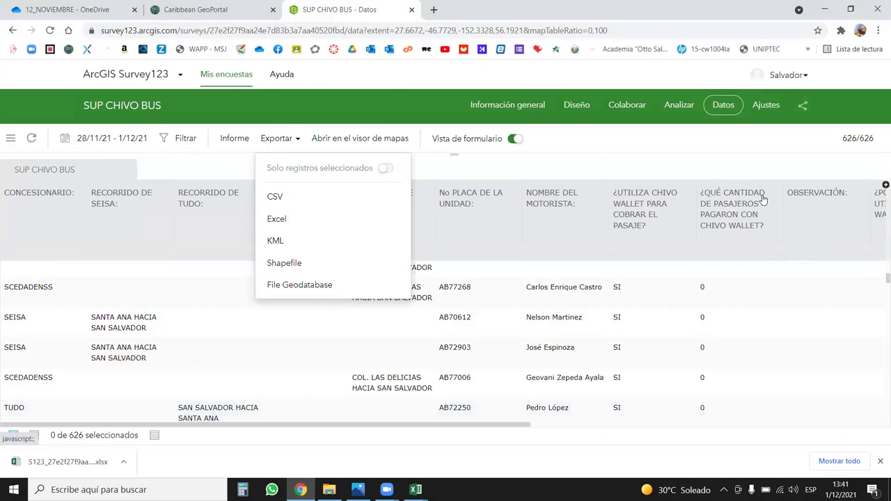
click(824, 9)
- Switch to the Excel survey sheet and review its date and CONCESIONARIO: columns at 85% zoom
click(330, 270)
drag(643, 469, 515, 439)
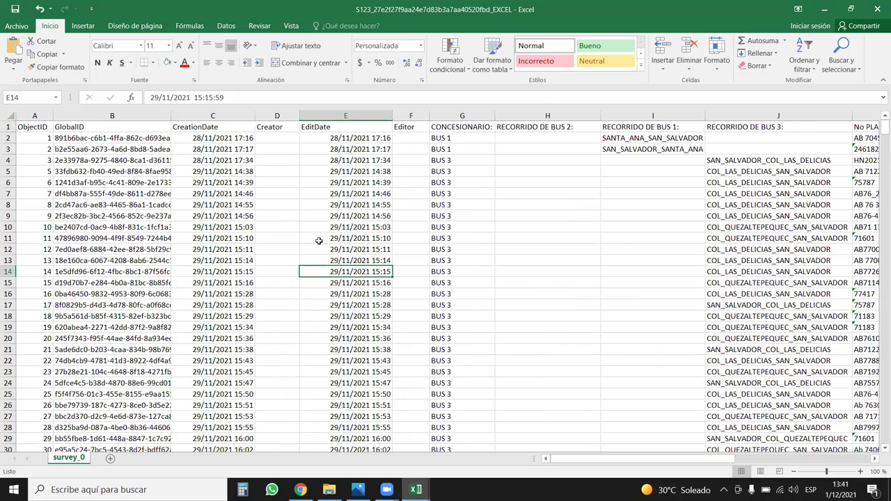
drag(241, 138, 241, 282)
click(441, 282)
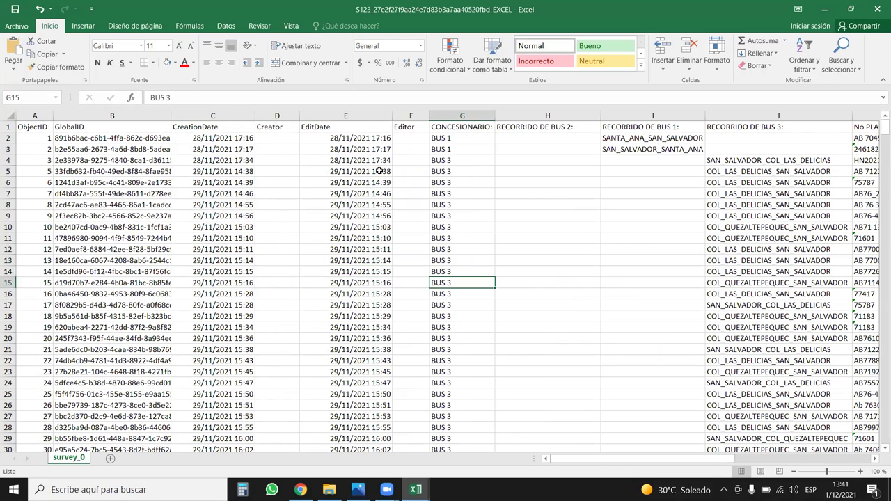
drag(379, 171, 380, 294)
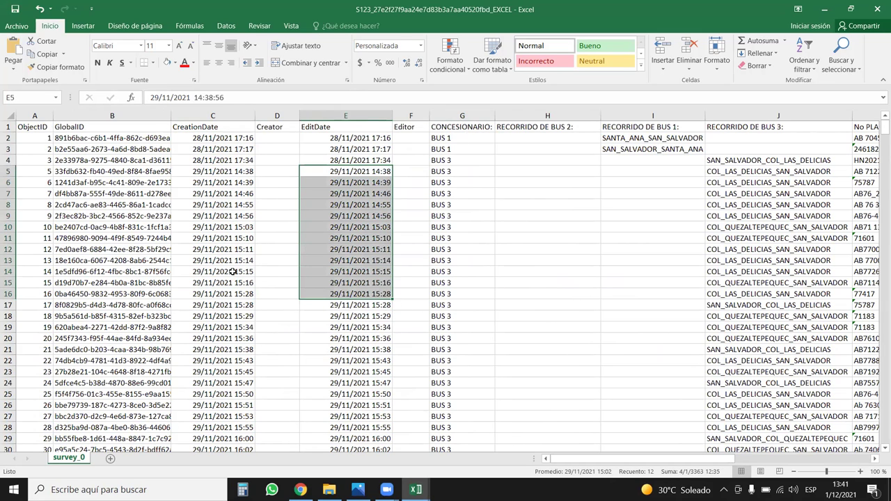
click(278, 247)
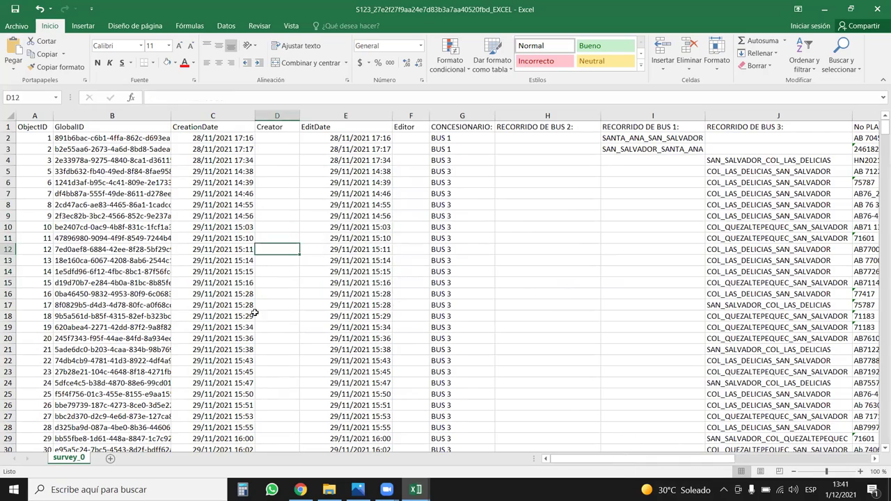
ctrl+scroll(252, 279, down, 1)
scroll(323, 305, down, 4)
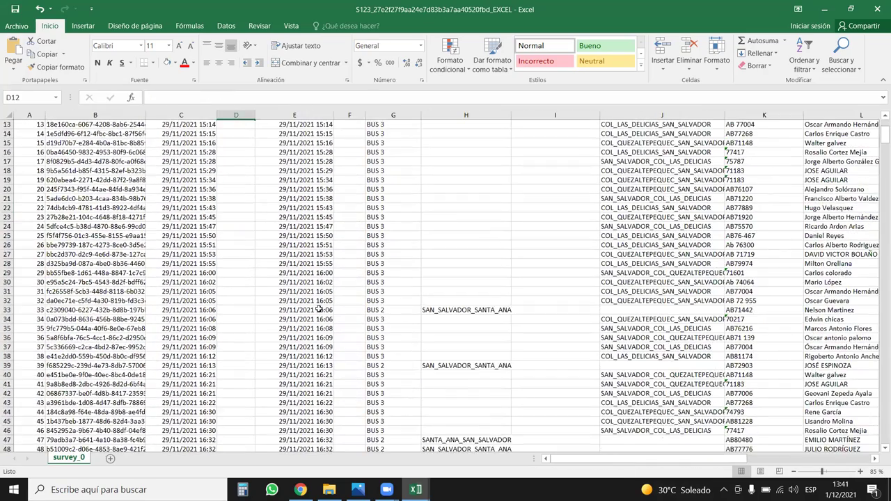
scroll(322, 305, up, 4)
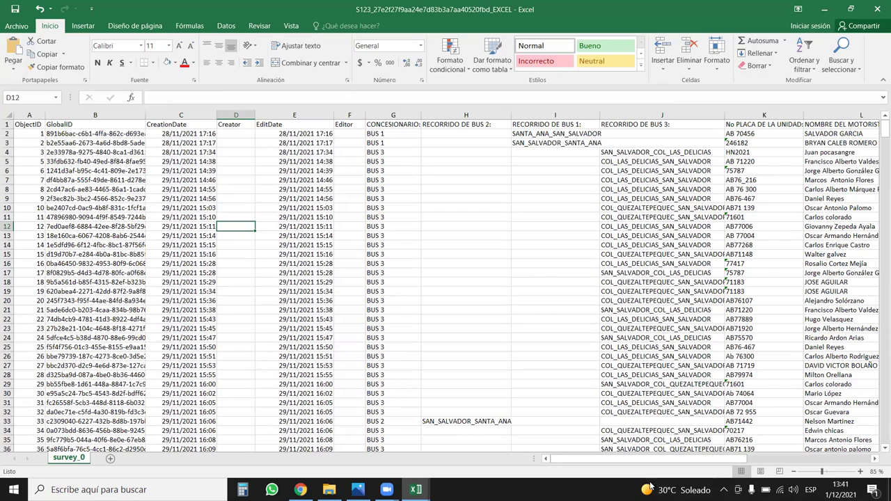
drag(659, 462, 593, 414)
- Delete the ObjectID, GlobalID, CreationDate, Creator and Editor columns from the survey sheet
click(36, 114)
drag(47, 115, 106, 114)
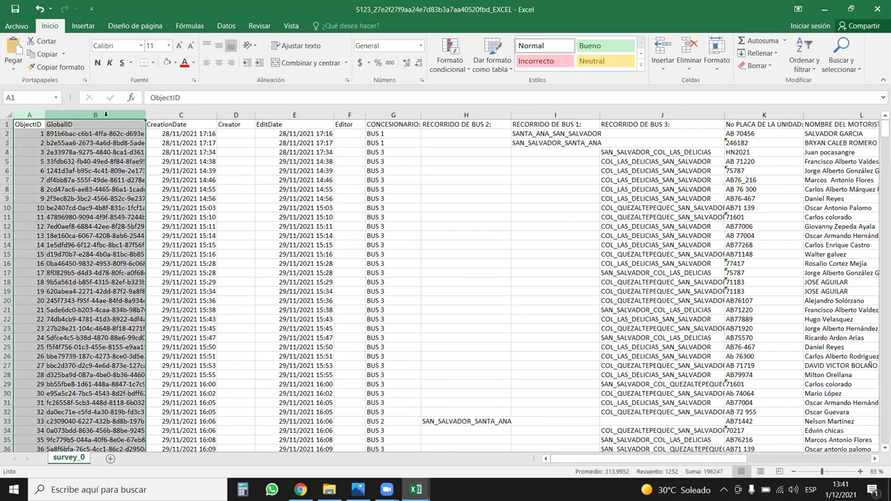
key(ctrl+minus)
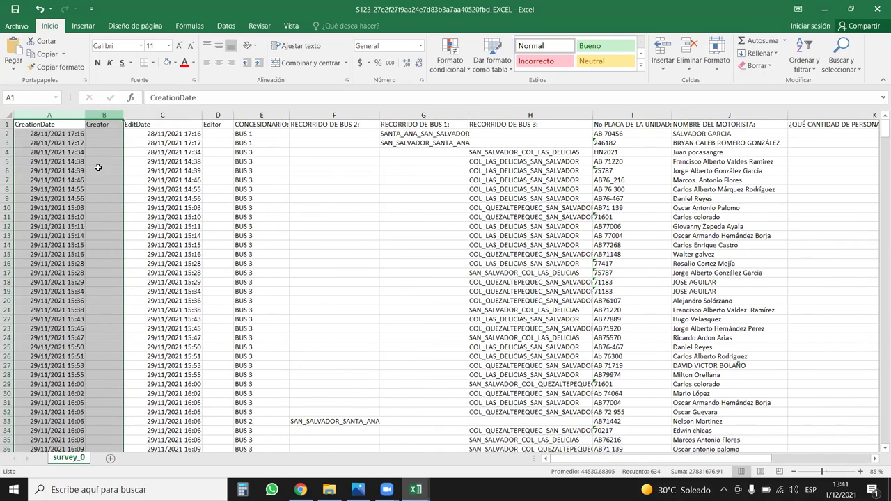
click(111, 188)
drag(42, 114, 98, 109)
key(ctrl+minus)
click(110, 114)
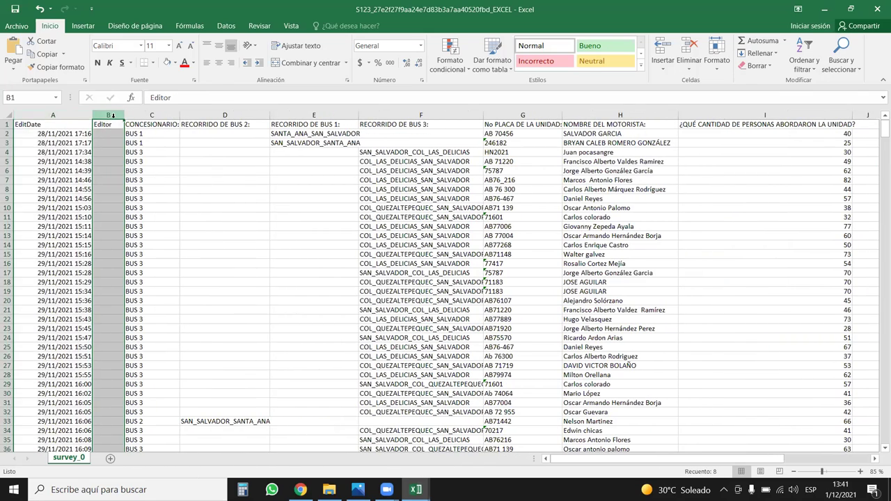
key(ctrl+minus)
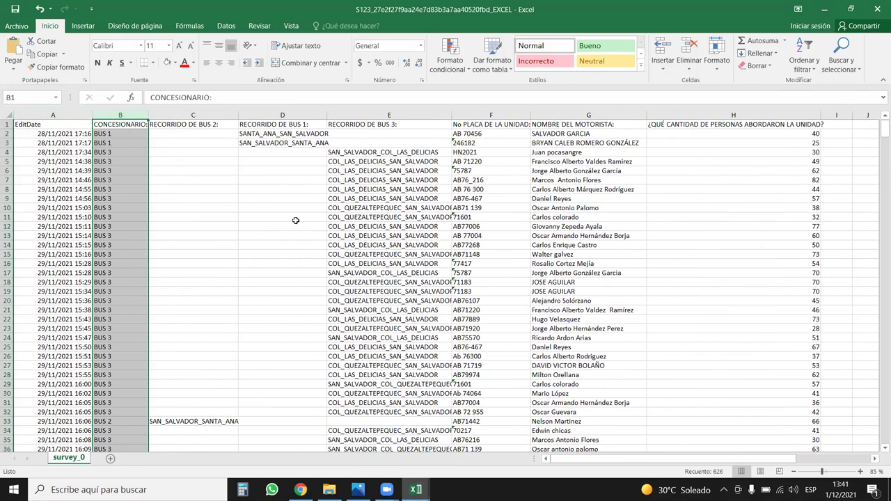
- Delete the NOMBRE DEL MOTORISTA: column and widen the No PLACA DE LA UNIDAD: column slightly
drag(138, 112, 691, 134)
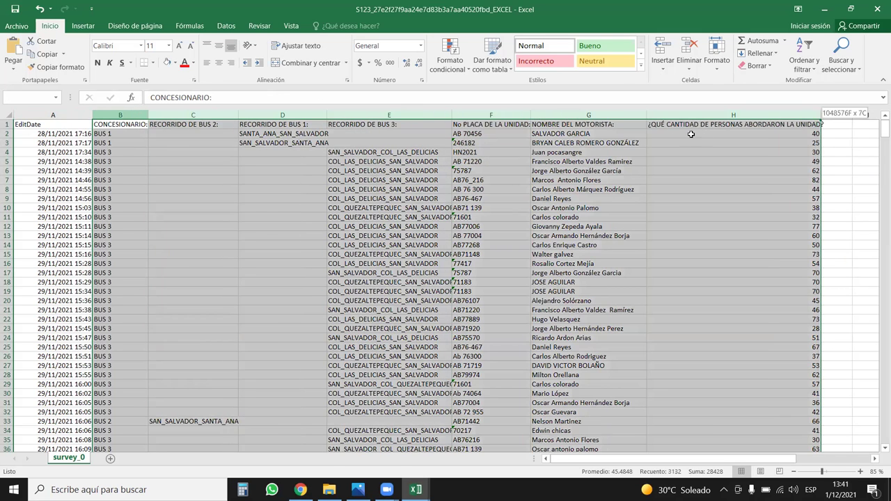
click(594, 116)
key(ctrl+minus)
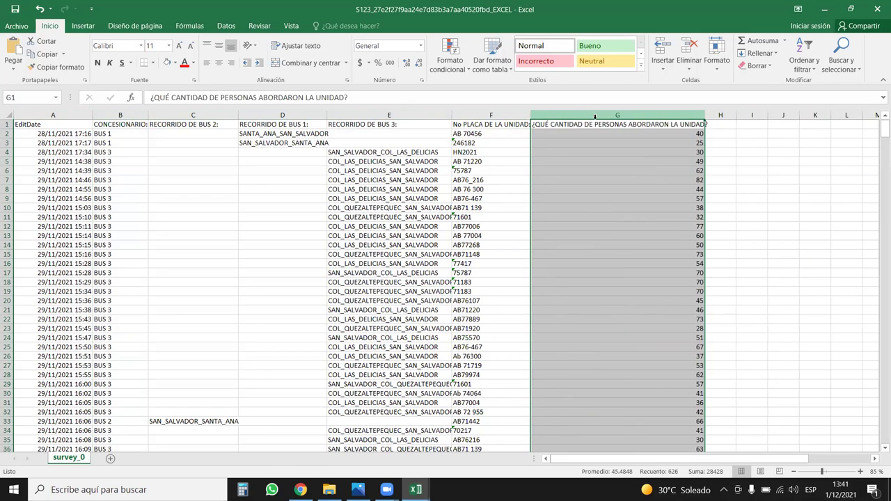
click(631, 181)
drag(536, 117, 550, 117)
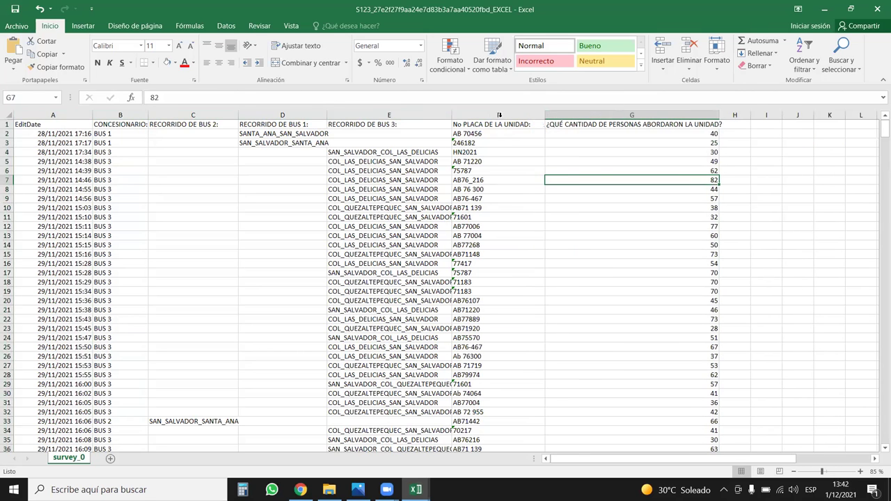
- Review the remaining survey records and their EditDate values from the first row through row 626
click(498, 116)
click(627, 282)
scroll(522, 244, down, 2)
scroll(518, 258, up, 2)
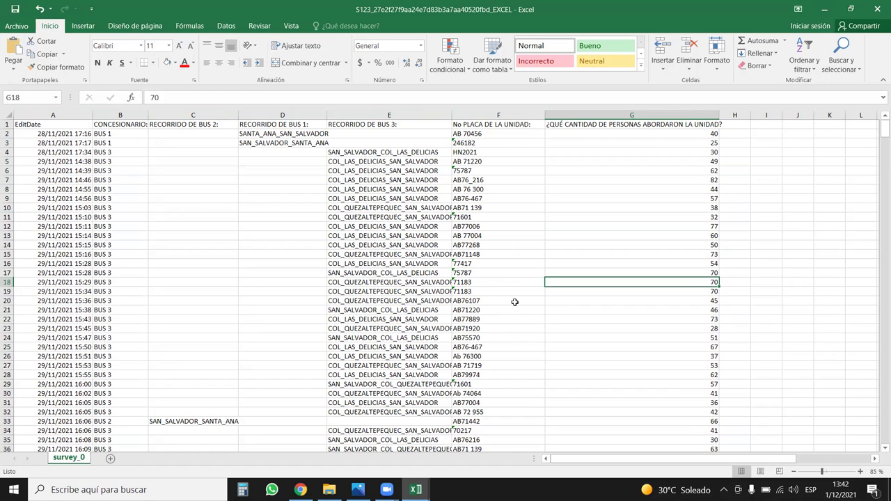
click(78, 116)
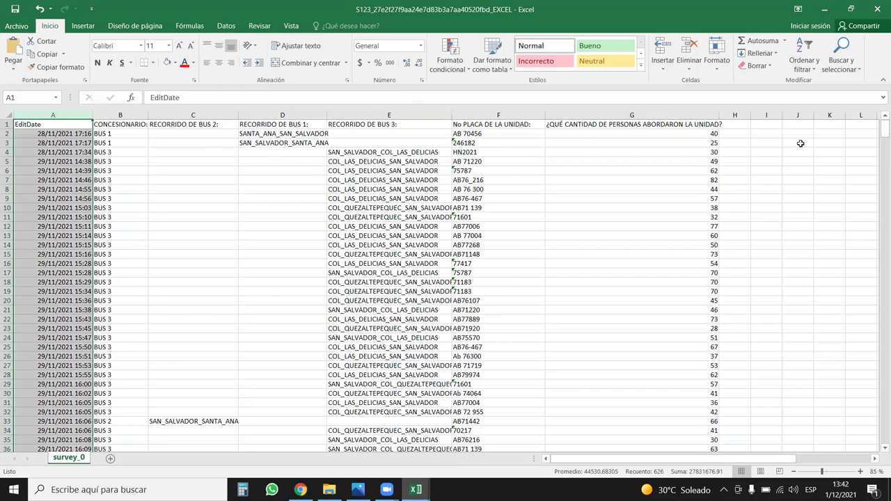
drag(885, 130, 879, 469)
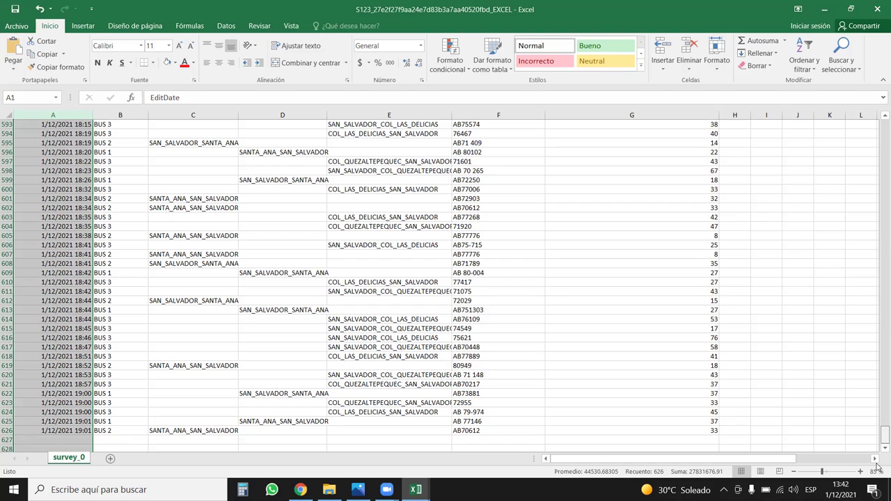
click(66, 429)
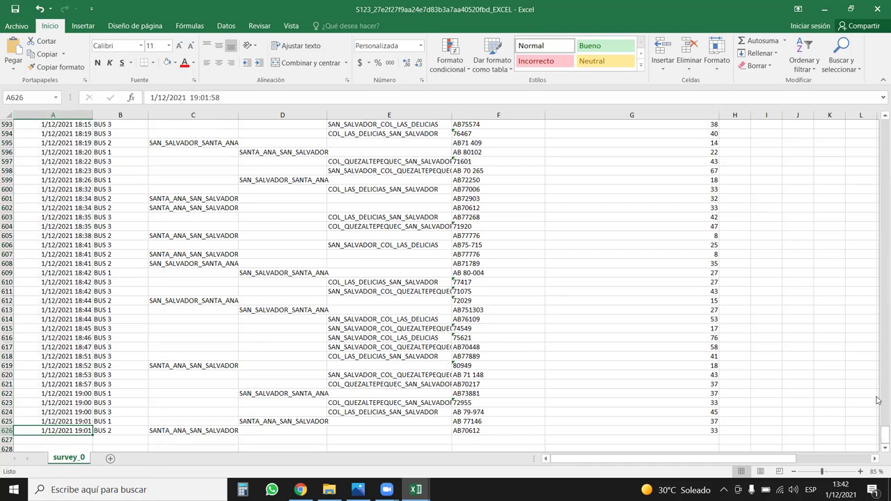
drag(883, 436, 883, 127)
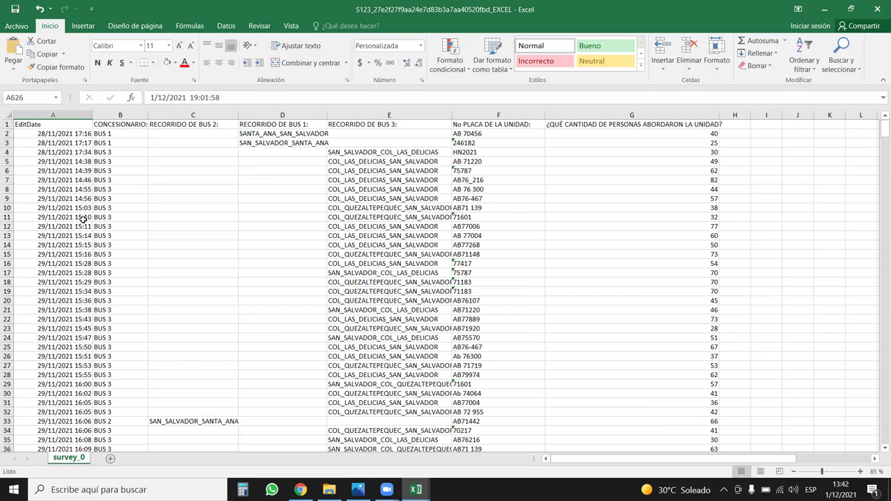
drag(884, 131, 883, 246)
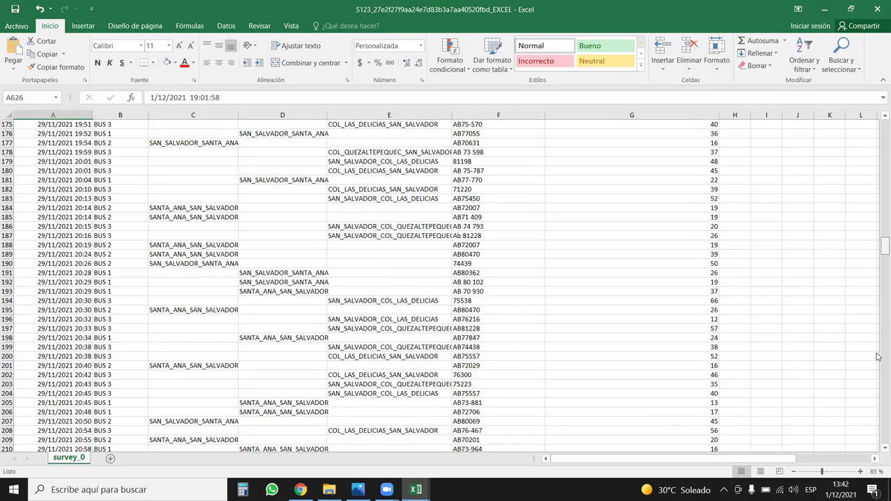
scroll(878, 357, down, 20)
scroll(874, 357, up, 20)
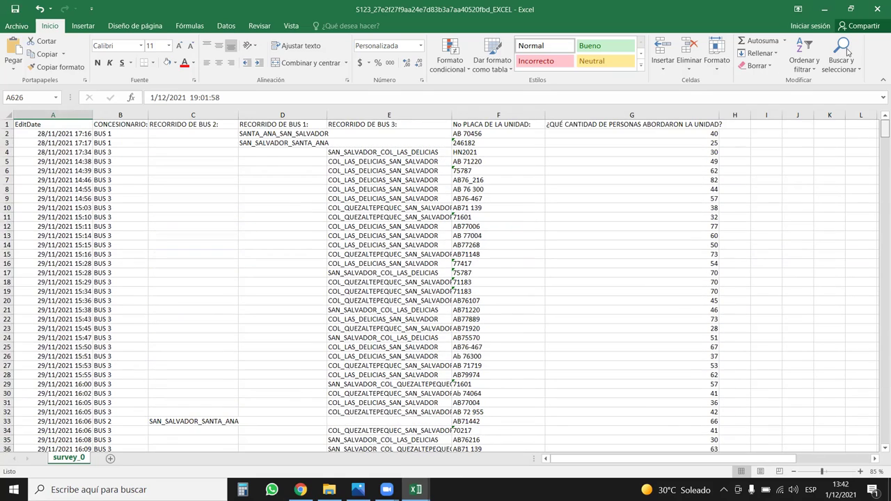
click(150, 183)
click(123, 198)
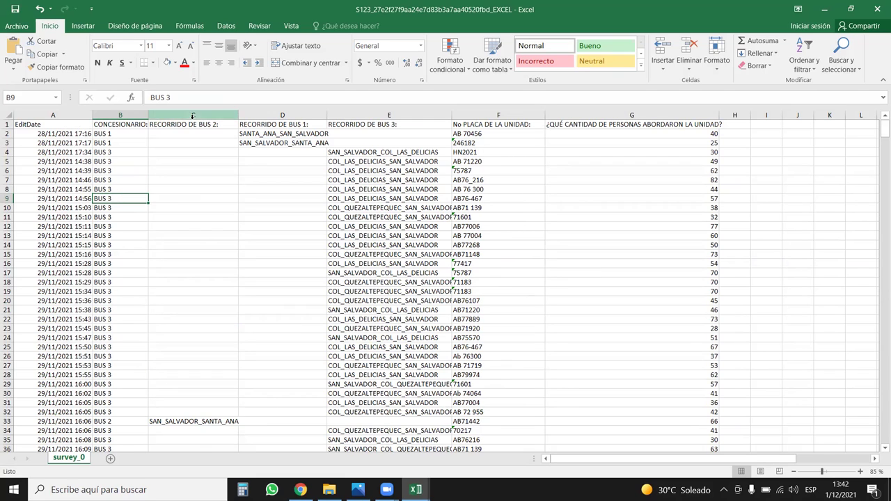
- Review the three RECORRIDO DE BUS columns and shorten the RECORRIDO DE BUS 2: header to RECORRIDO
drag(218, 124, 372, 123)
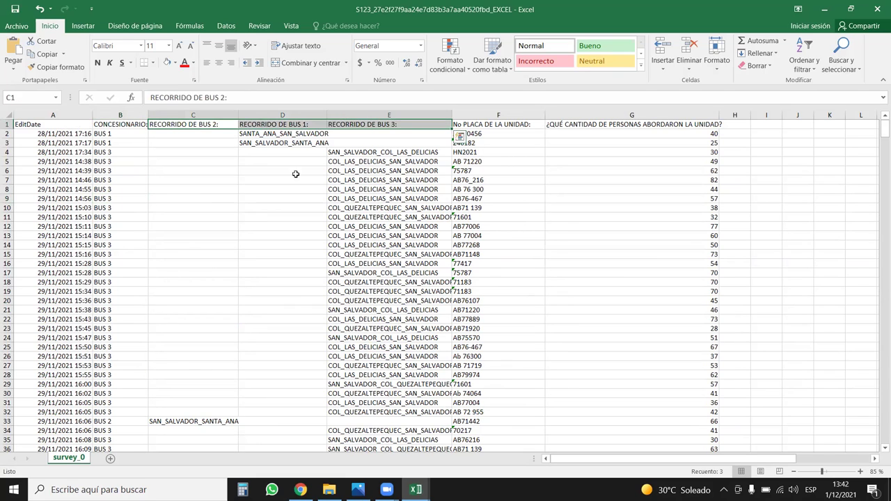
drag(206, 114, 254, 112)
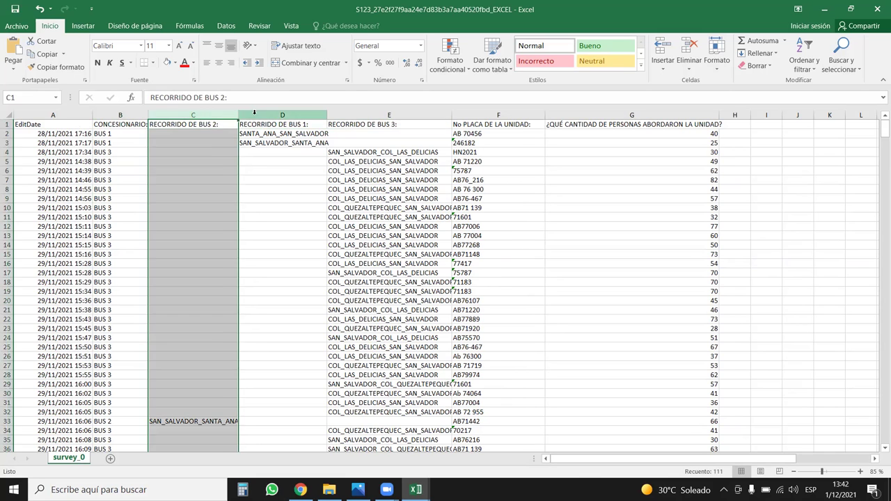
drag(192, 133, 201, 199)
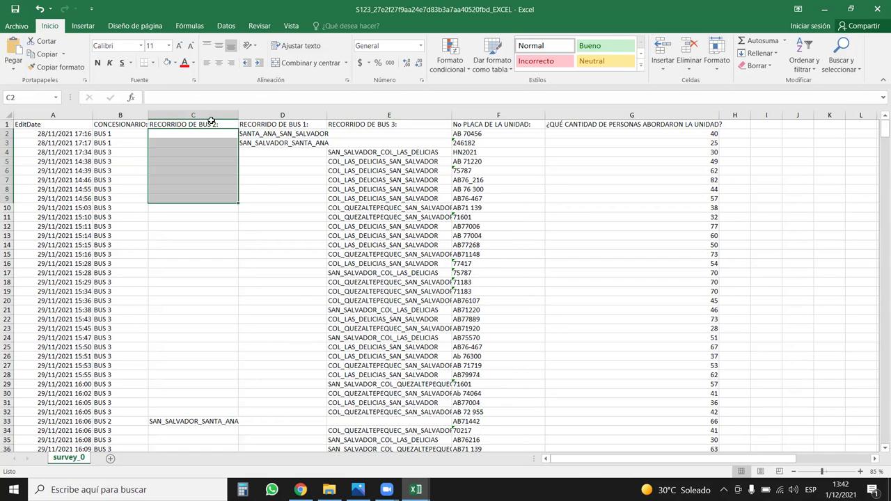
drag(253, 123, 418, 124)
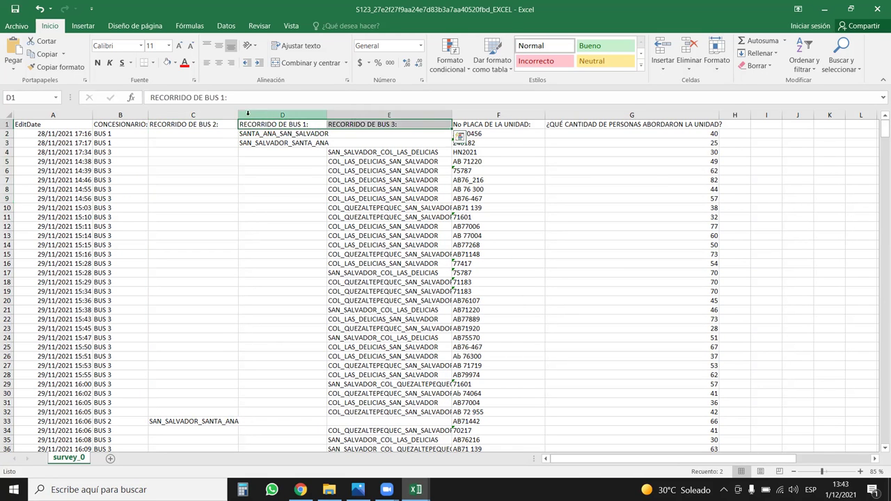
click(205, 124)
double_click(219, 123)
drag(219, 124, 189, 124)
key(BackSpace)
click(203, 197)
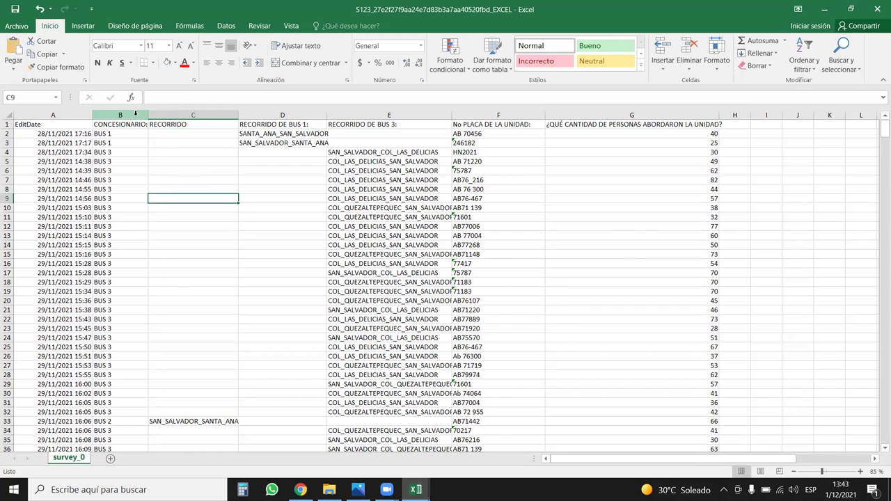
click(118, 124)
click(50, 126)
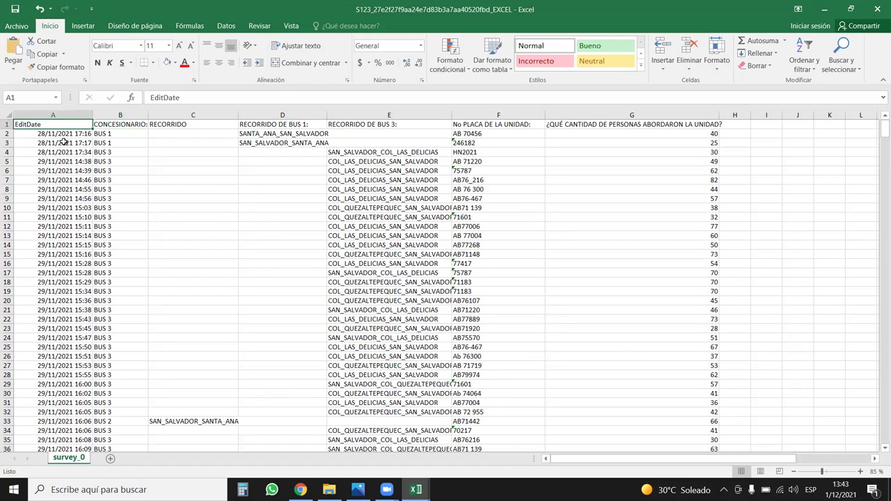
- Try moving route entries from the BUS 1 and BUS 3 route columns into the RECORRIDO column, and undo both moves
drag(258, 132, 171, 147)
drag(333, 154, 212, 414)
key(ctrl+z)
key(ctrl+z)
click(339, 239)
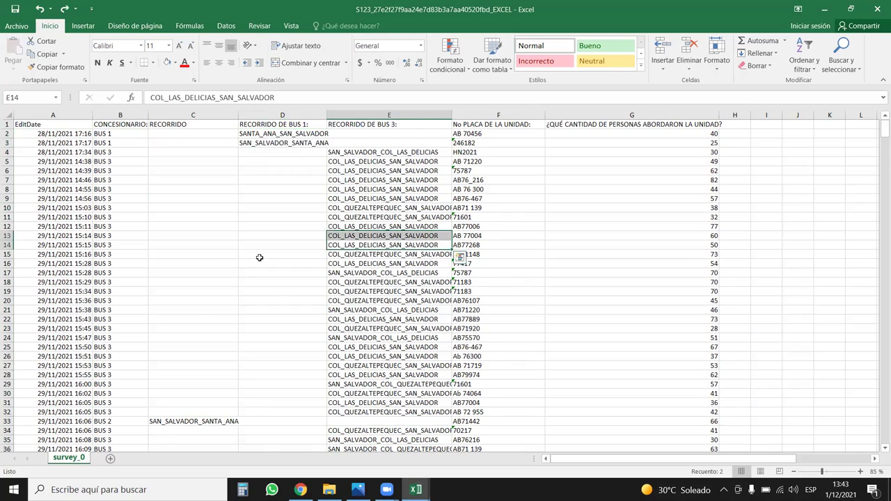
- Sort the full data range with headers by CONCESIONARIO:, on cell values from A to Z
scroll(266, 269, down, 18)
scroll(266, 269, down, 20)
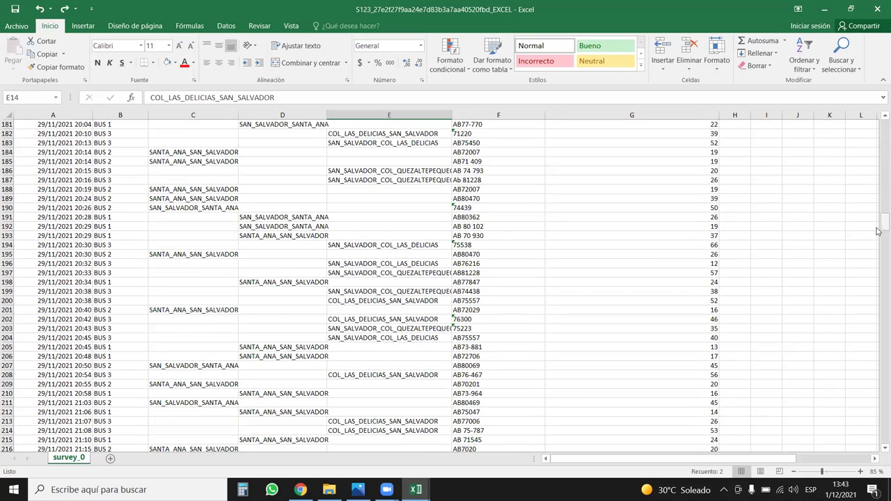
drag(879, 209, 879, 91)
click(64, 124)
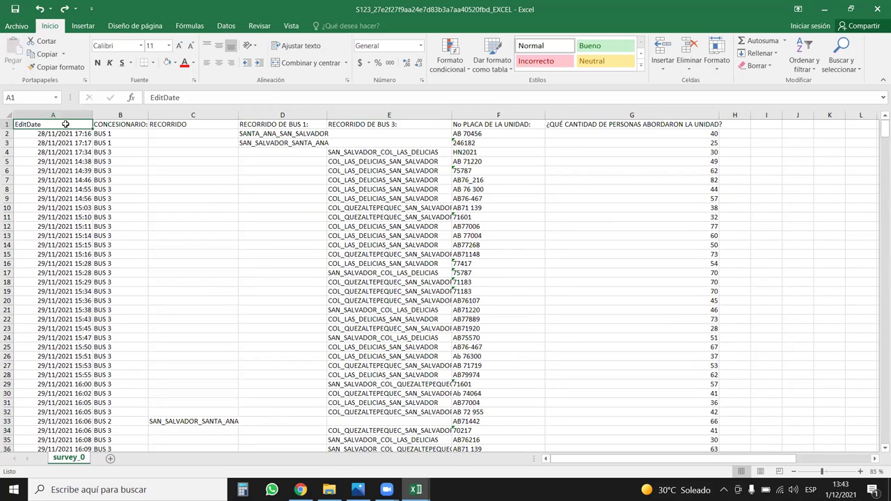
key(ctrl+shift+Right)
key(ctrl+shift+Down)
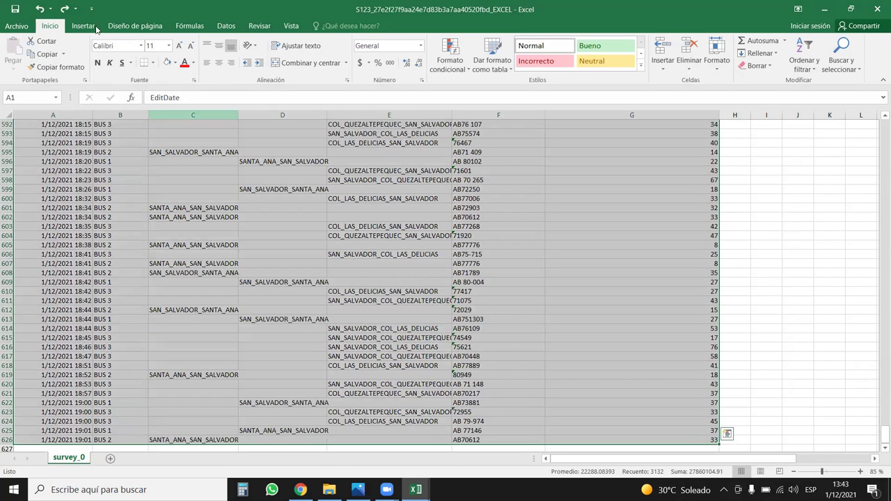
click(809, 62)
click(768, 110)
click(474, 221)
click(473, 240)
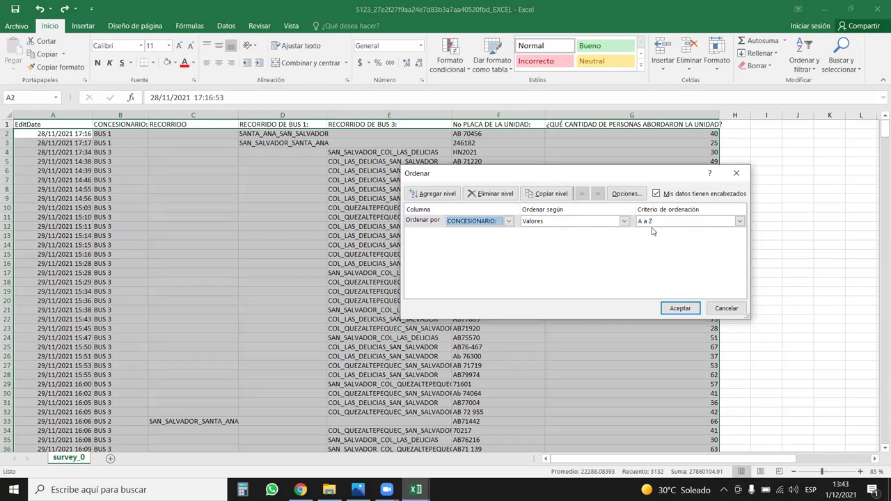
click(681, 309)
click(183, 208)
click(127, 133)
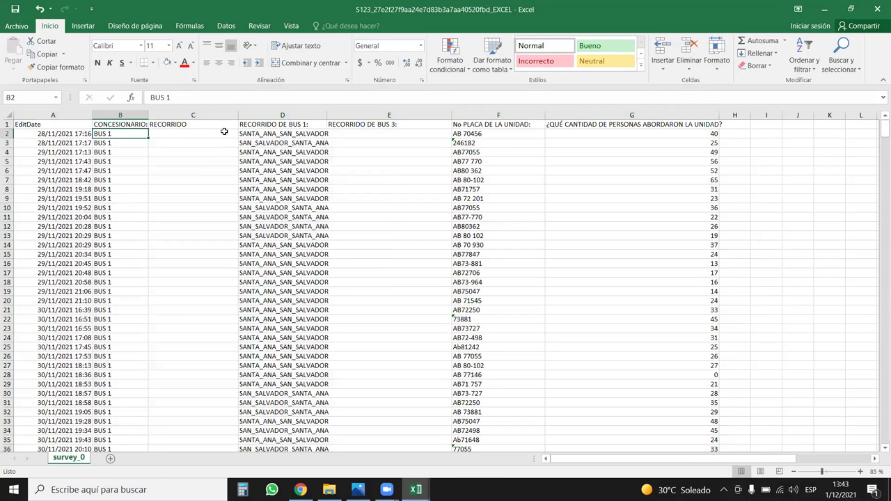
- Move all BUS 1 route entries from the RECORRIDO DE BUS 1: column into the same rows of the RECORRIDO column
click(255, 133)
key(ctrl+shift+Down)
scroll(257, 132, up, 6)
scroll(257, 133, up, 2)
drag(256, 132, 194, 137)
- Move all BUS 3 route entries from row 170 down into the RECORRIDO column and check that column from end to end
click(200, 169)
key(ctrl+Down)
key(Down)
key(Right)
key(Right)
key(ctrl+shift+Down)
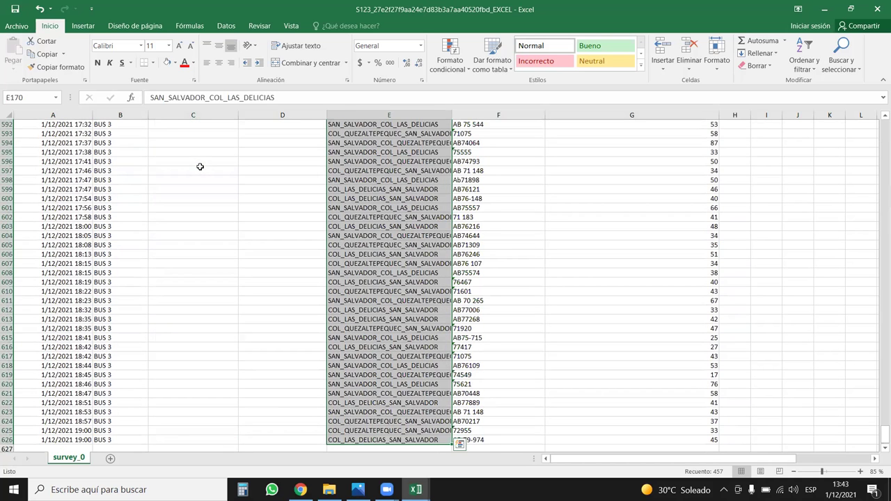
drag(325, 207, 202, 209)
click(203, 210)
key(ctrl+Down)
key(Down)
key(Up)
scroll(202, 212, up, 1)
key(ctrl+Up)
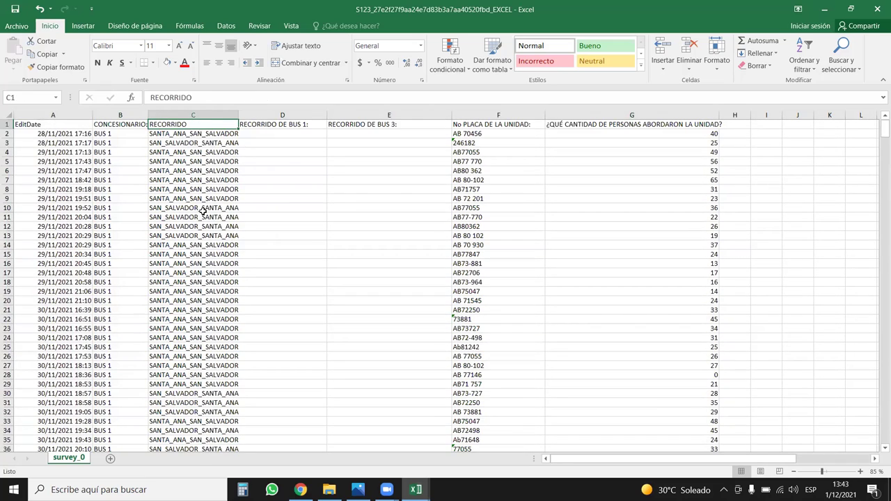
- Delete the RECORRIDO DE BUS 1: and RECORRIDO DE BUS 3: columns, and adjust the widths of the RECORRIDO and plate number columns
click(281, 114)
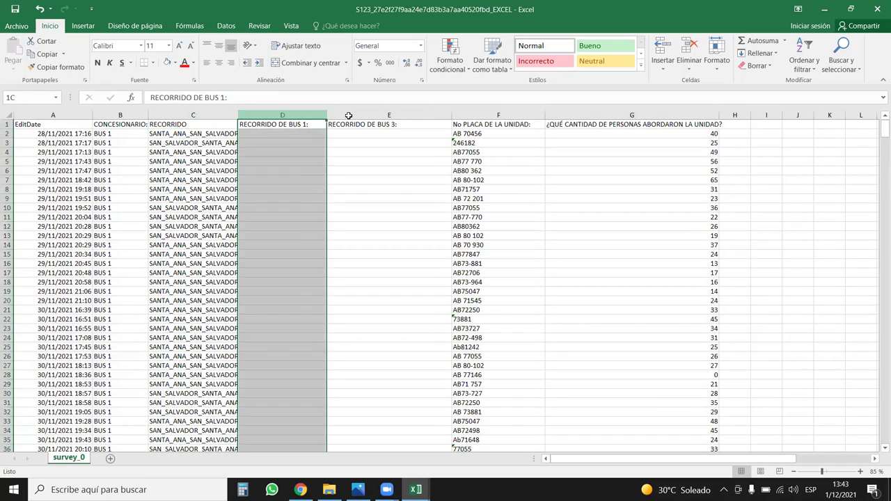
shift+click(348, 116)
key(ctrl+minus)
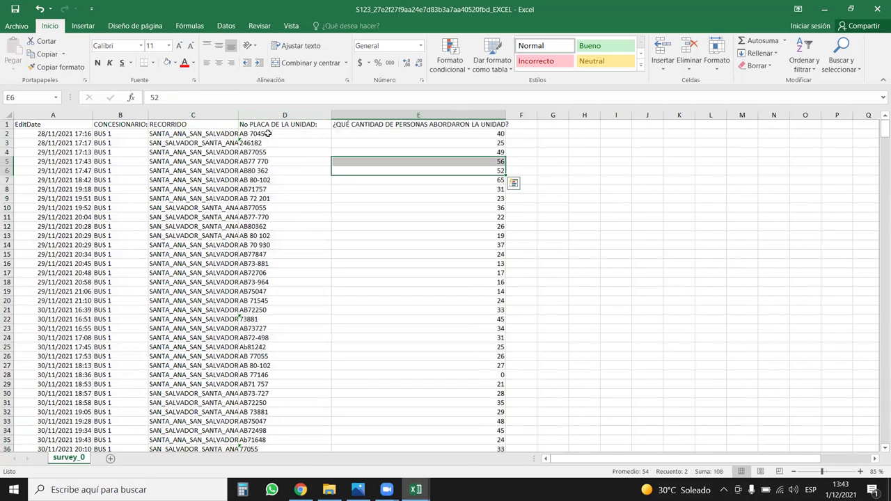
drag(242, 113, 262, 114)
double_click(343, 115)
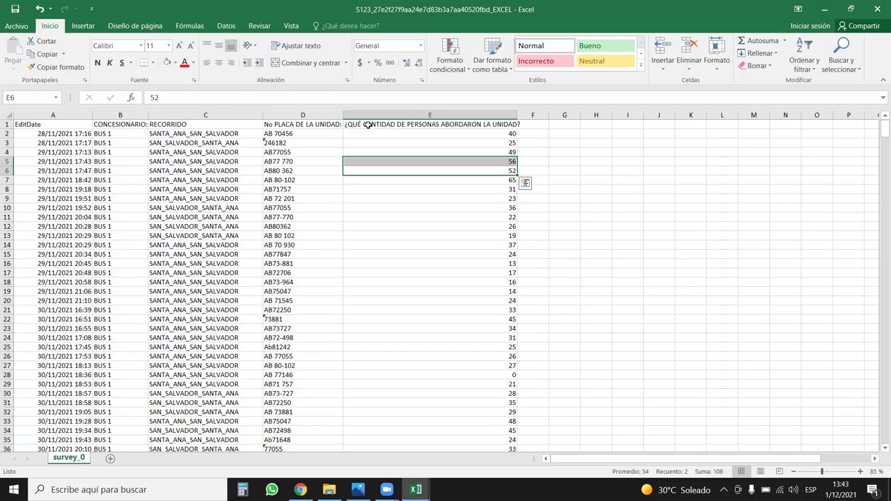
- Rename the header for the number of people boarding as ABORDAJE and the plate number header as PLACA
click(413, 124)
key(Delete)
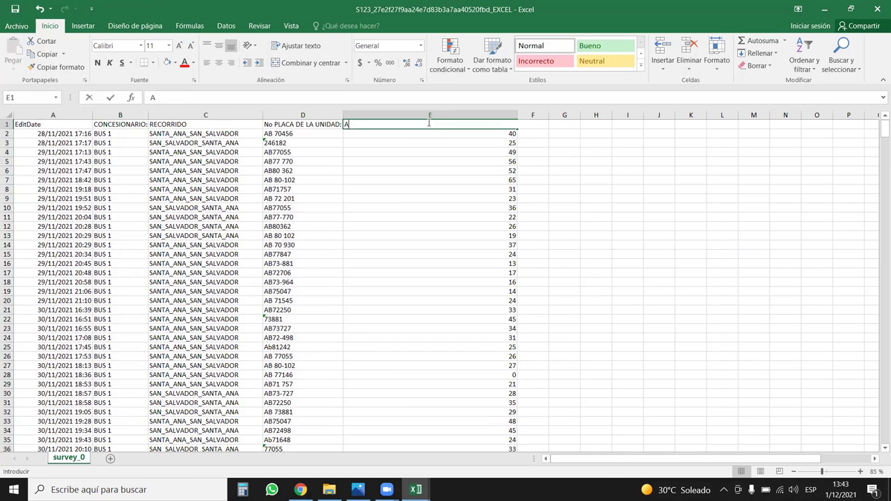
text(ABR)
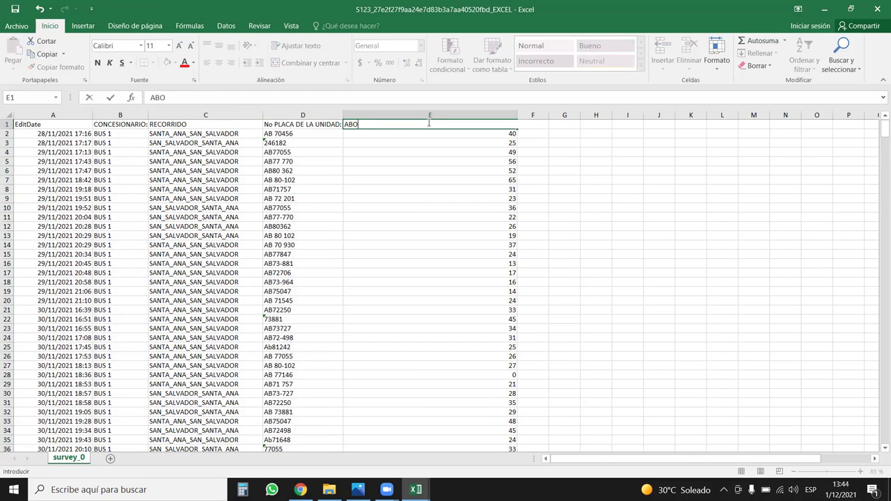
text(RDAJE)
key(Return)
click(322, 124)
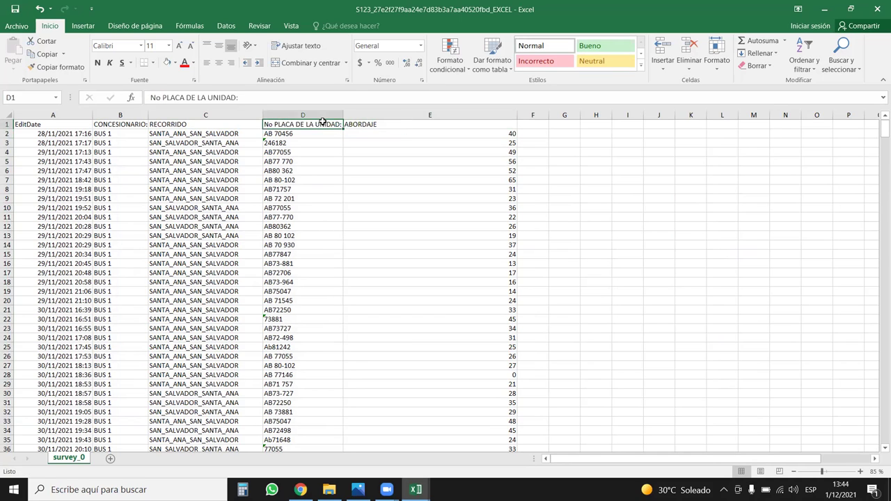
key(Delete)
text(PLACA)
key(Return)
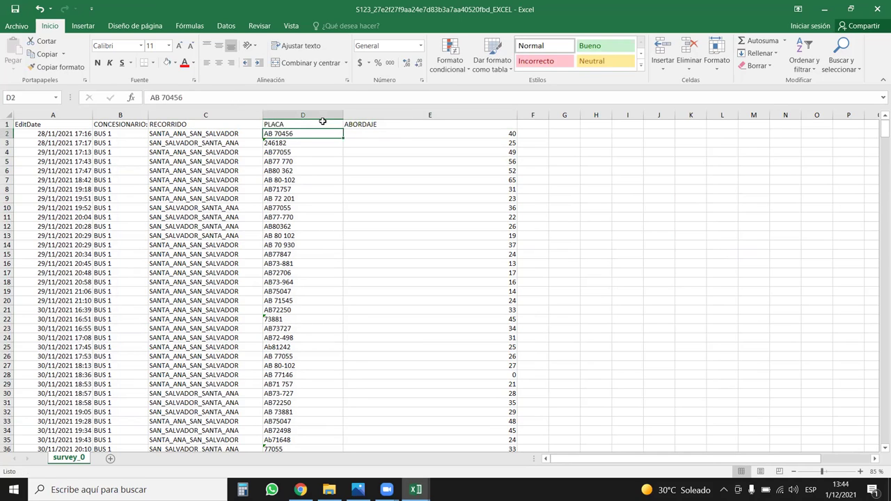
- Widen the CONCESIONARIO: column slightly and rename the EditDate header as FECHA
drag(148, 115, 165, 115)
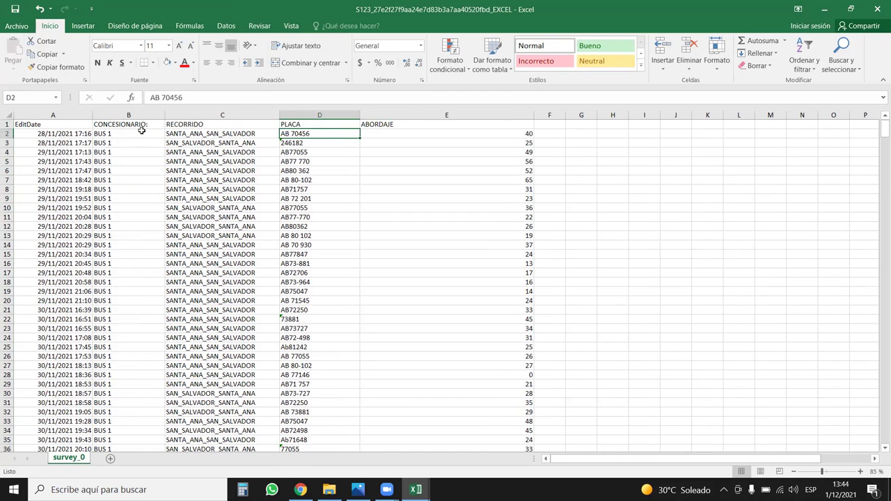
click(43, 125)
text(FECH)
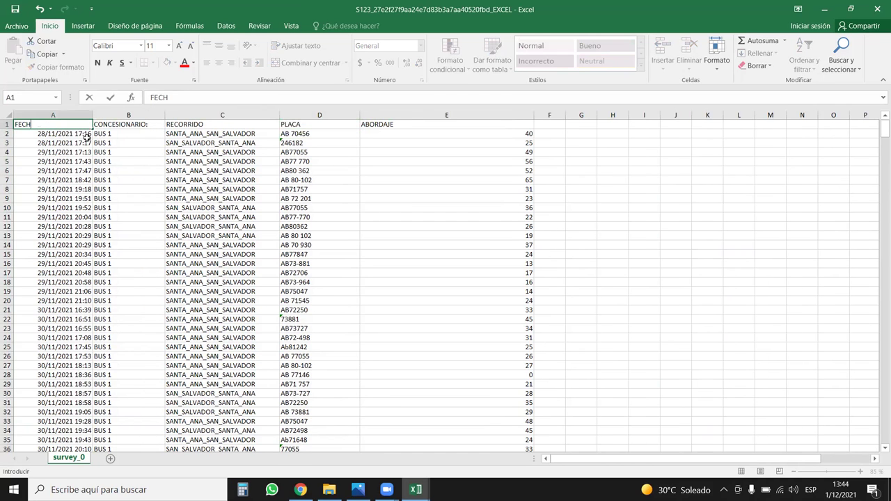
key(Return)
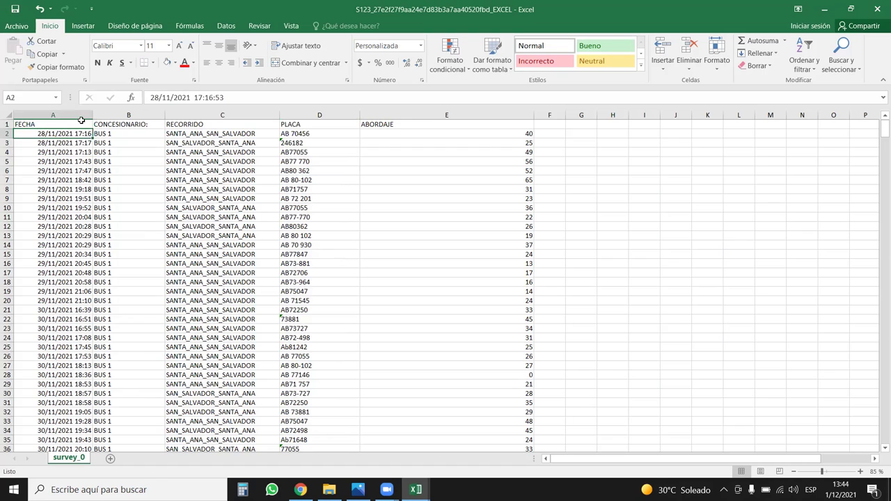
- Fit the width of the ABORDAJE column to its contents
click(84, 114)
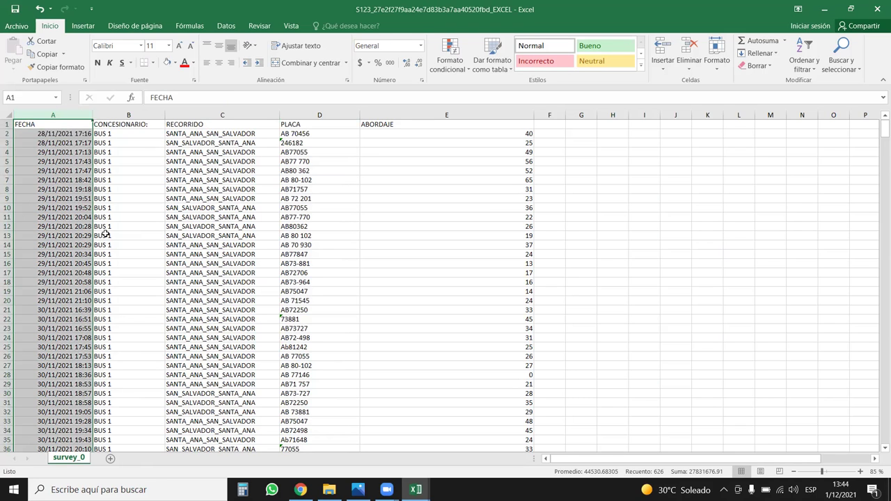
click(104, 114)
drag(253, 171, 253, 198)
click(320, 226)
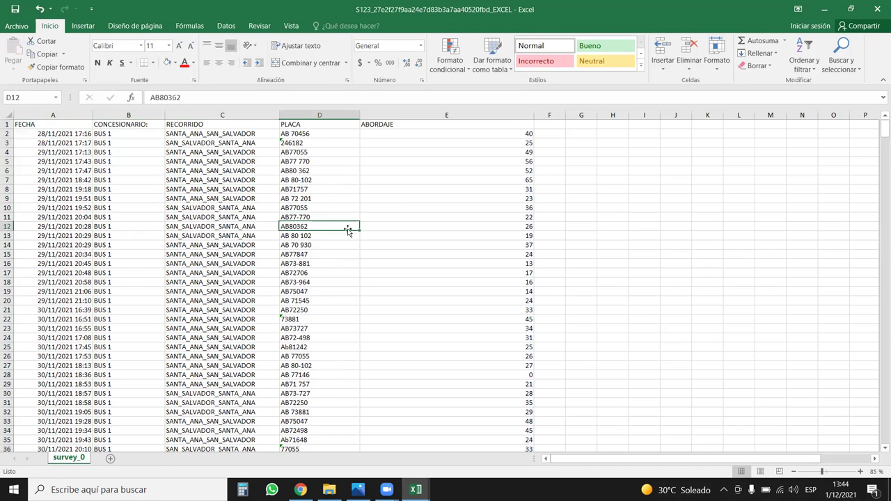
double_click(533, 118)
click(329, 245)
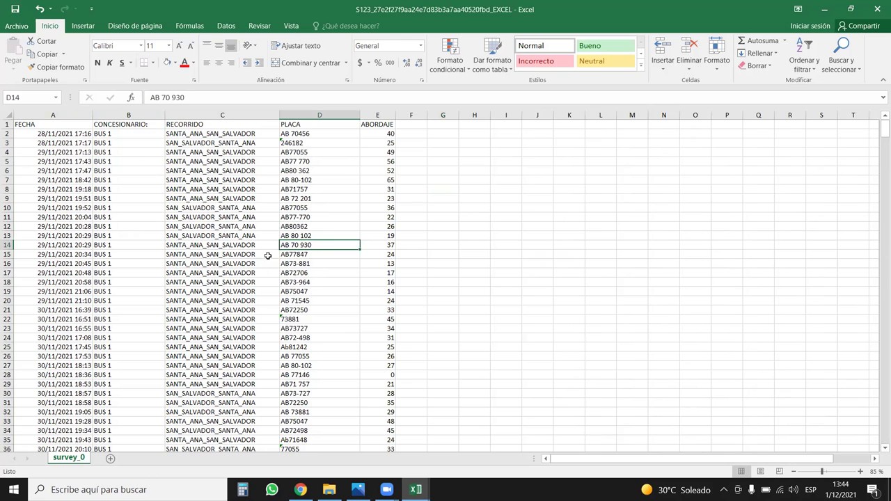
- Review the bus entries in the CONCESIONARIO: column down the sorted records
drag(123, 136, 135, 314)
scroll(135, 314, down, 6)
scroll(135, 314, up, 6)
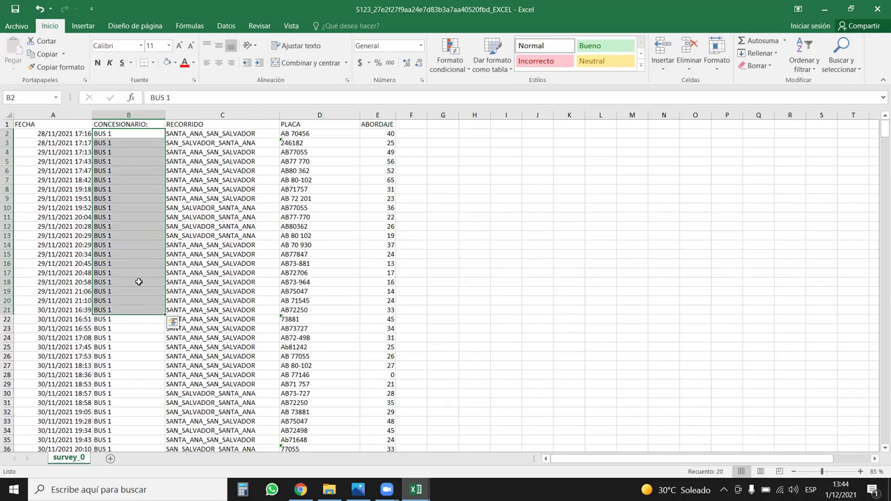
click(128, 126)
scroll(127, 133, down, 20)
scroll(127, 133, up, 20)
scroll(128, 133, up, 5)
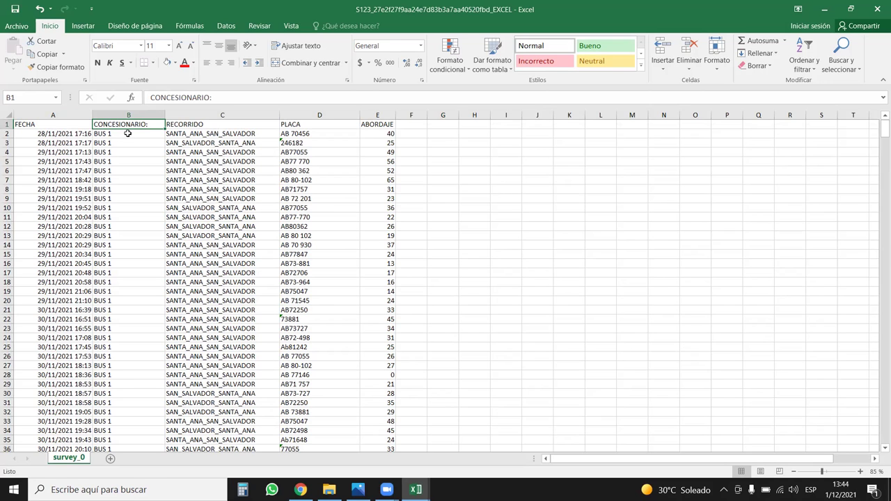
- Widen the RECORRIDO column slightly
click(203, 113)
click(253, 180)
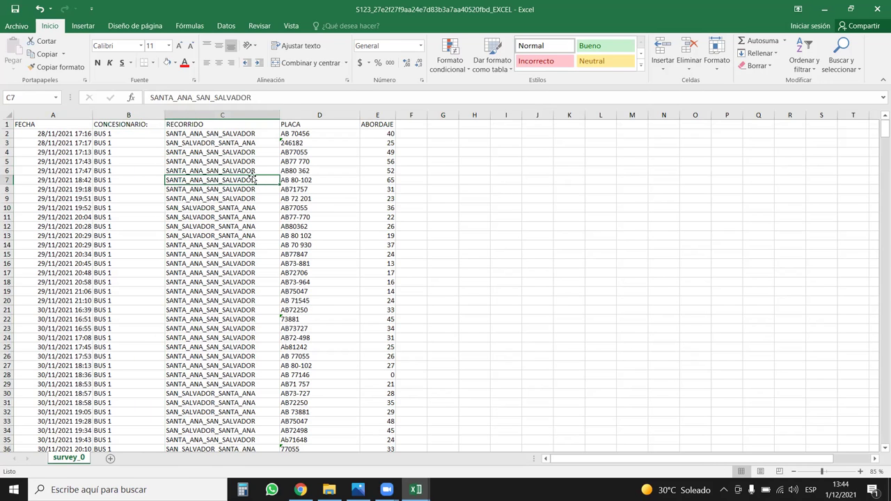
drag(279, 114, 286, 114)
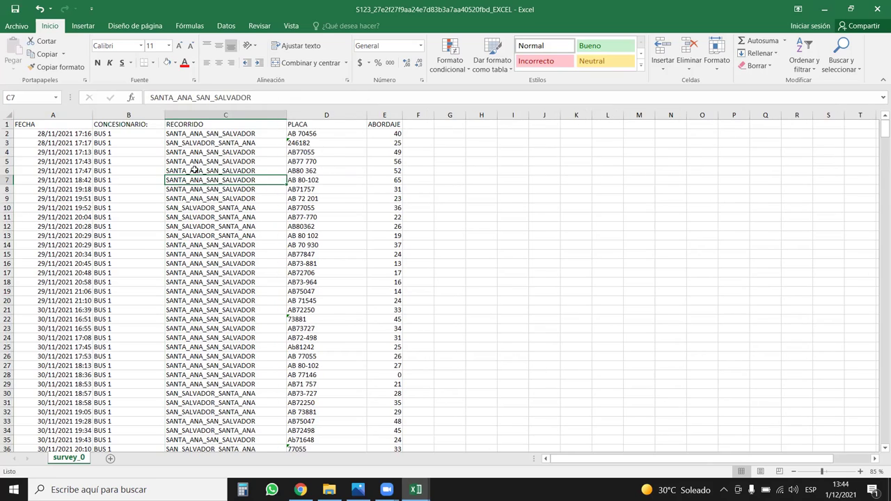
- Examine the route names in the RECORRIDO column across the BUS 1, BUS 2 and BUS 3 records
scroll(222, 155, down, 15)
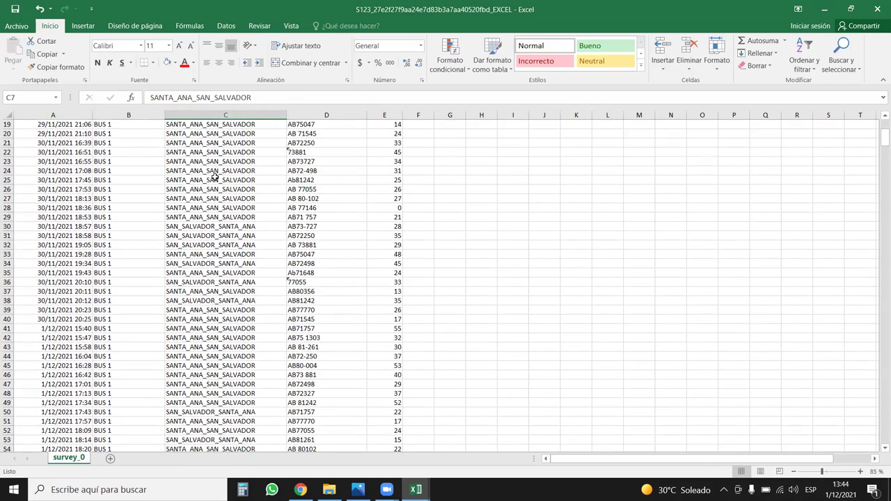
scroll(209, 209, down, 16)
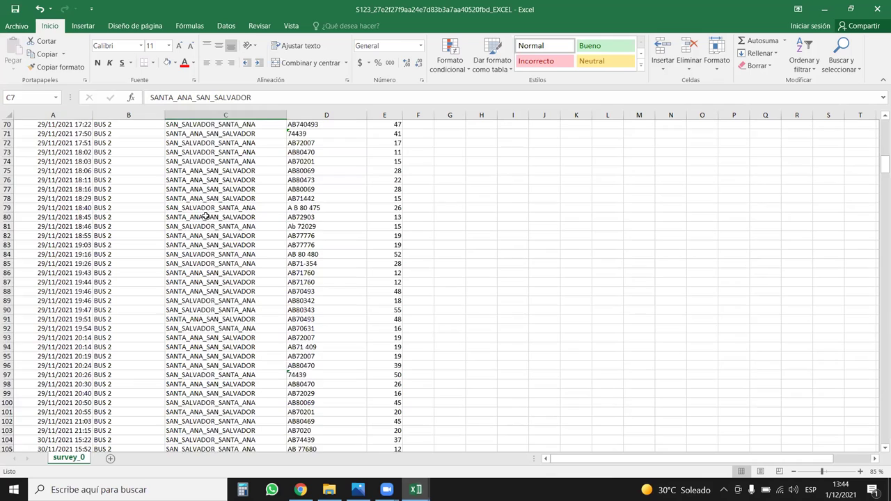
click(202, 287)
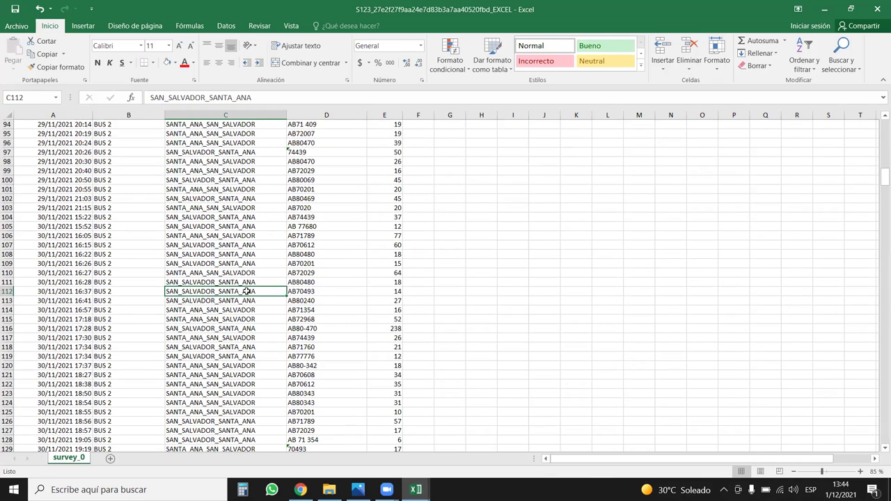
scroll(238, 312, down, 20)
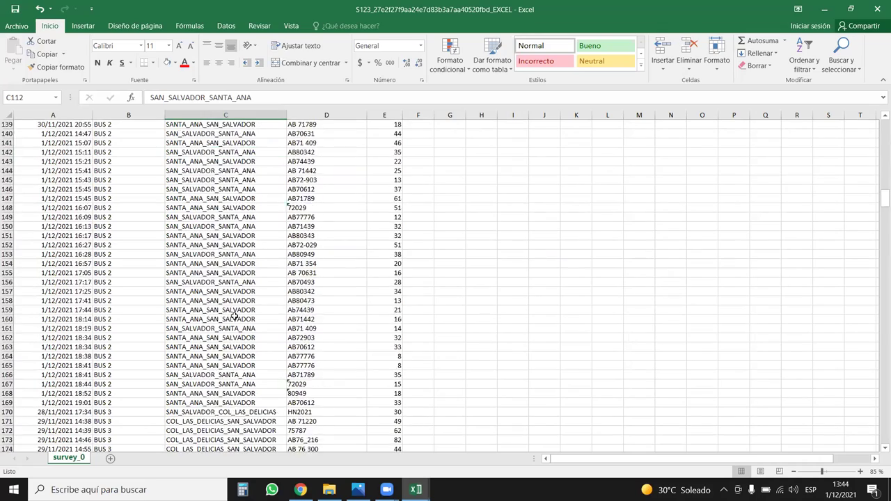
scroll(235, 316, down, 2)
scroll(238, 338, down, 5)
scroll(209, 327, up, 5)
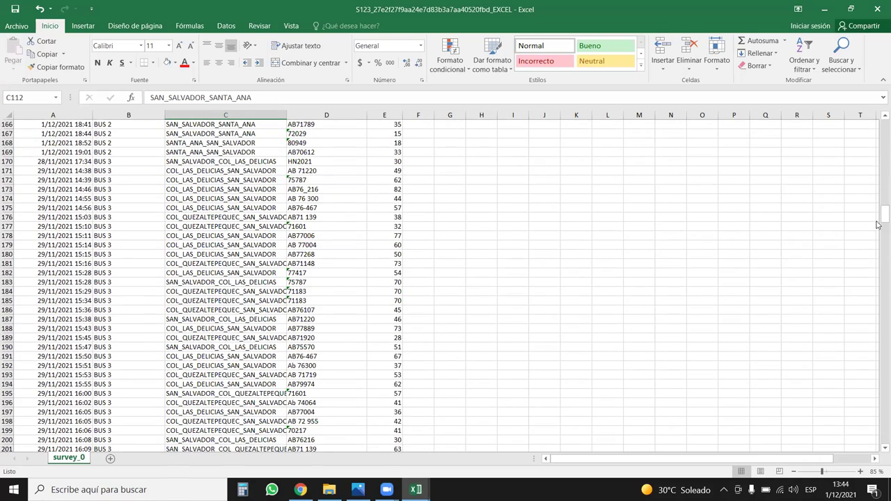
drag(883, 213, 883, 126)
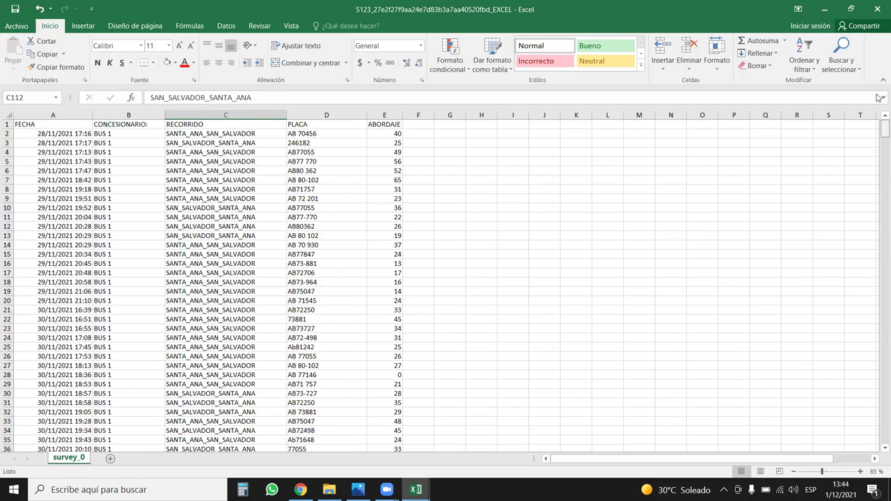
- Replace every underscore in the RECORRIDO column with a space
click(233, 115)
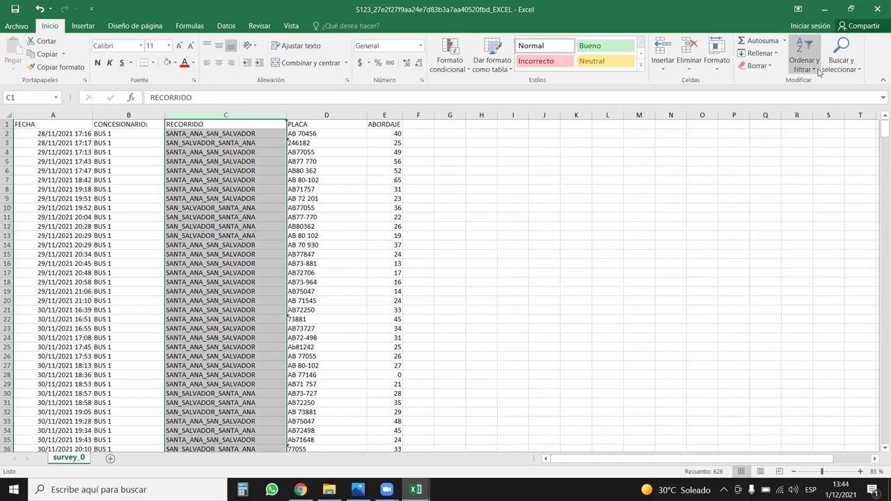
click(845, 69)
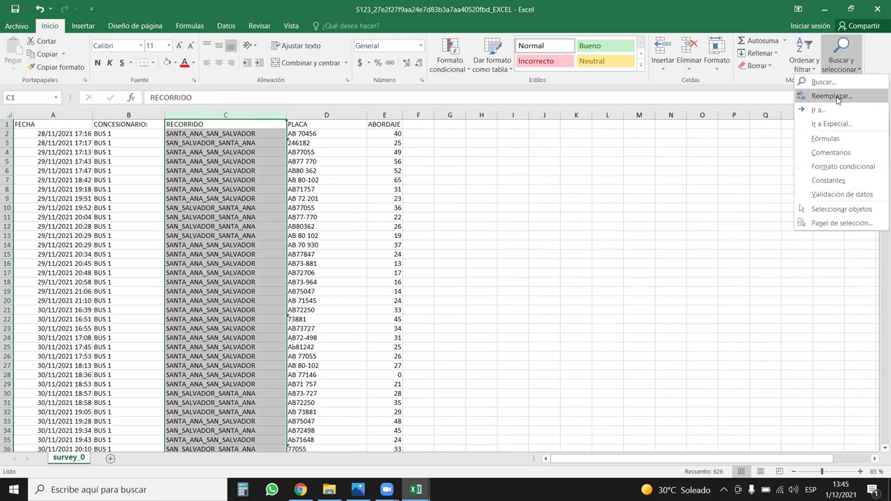
click(832, 96)
key(BackSpace)
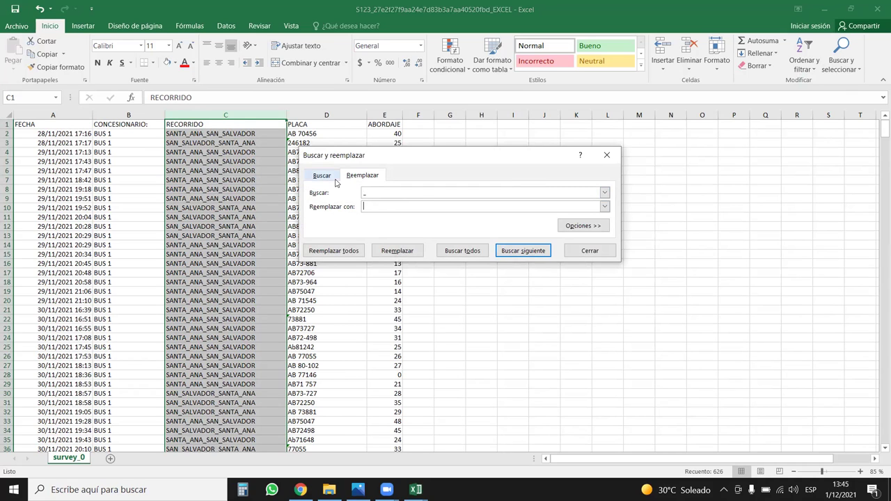
click(334, 250)
click(449, 278)
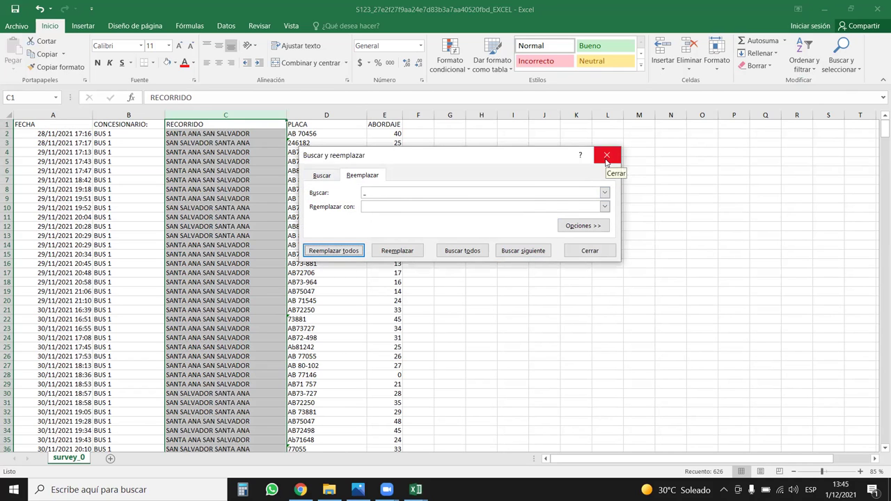
click(606, 156)
click(168, 191)
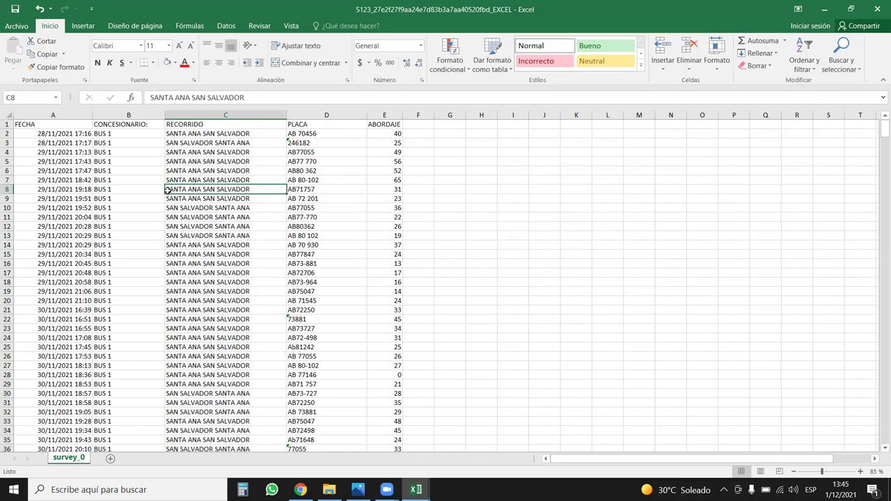
- Examine the cleaned route names in the RECORRIDO column from the last BUS 3 records back to the first BUS 1 record
key(ctrl+Down)
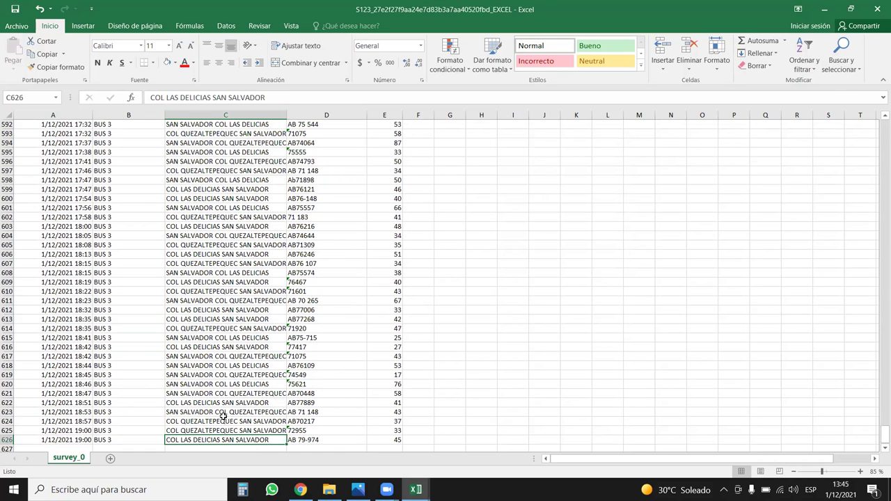
scroll(231, 402, down, 2)
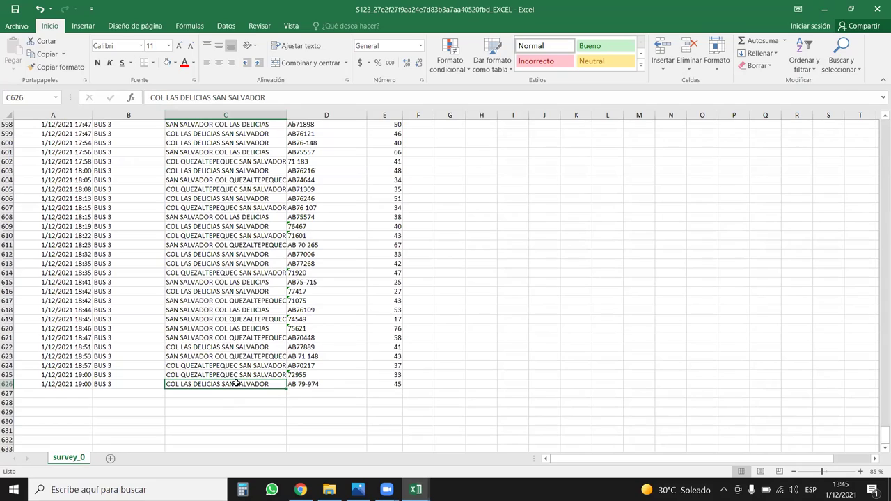
scroll(242, 362, up, 2)
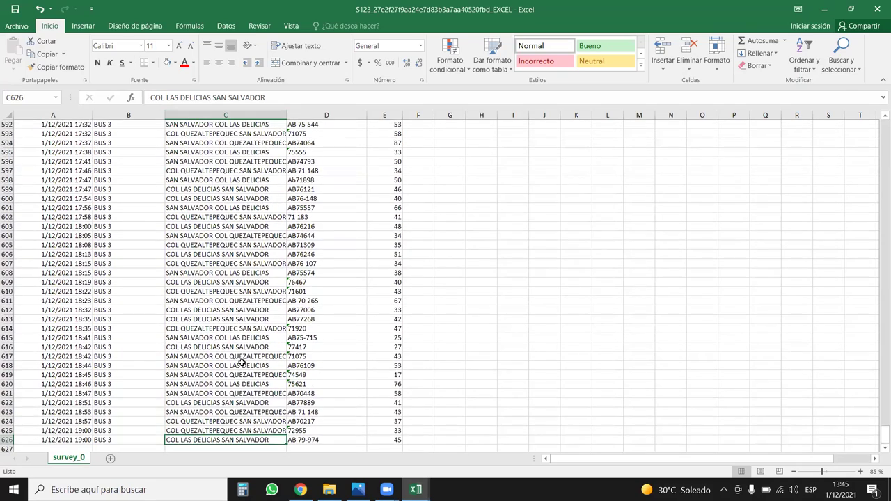
scroll(241, 362, up, 4)
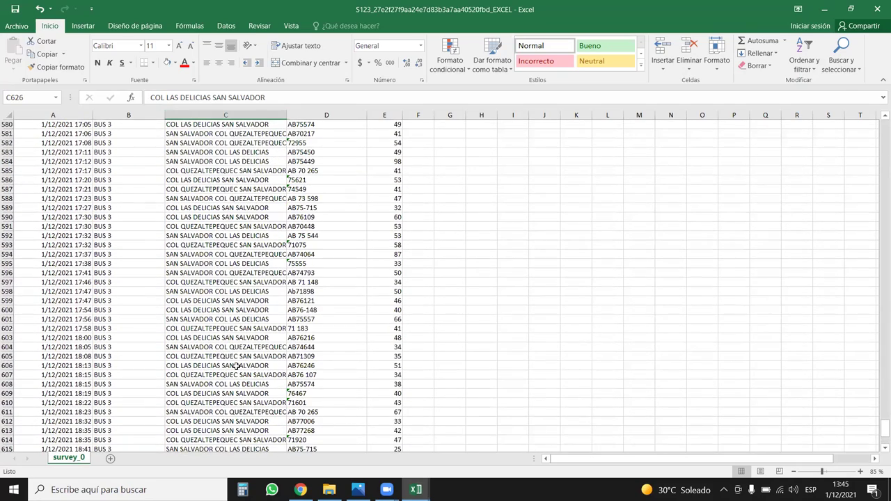
scroll(236, 365, up, 2)
scroll(237, 365, up, 3)
click(237, 366)
key(ctrl+Up)
key(Down)
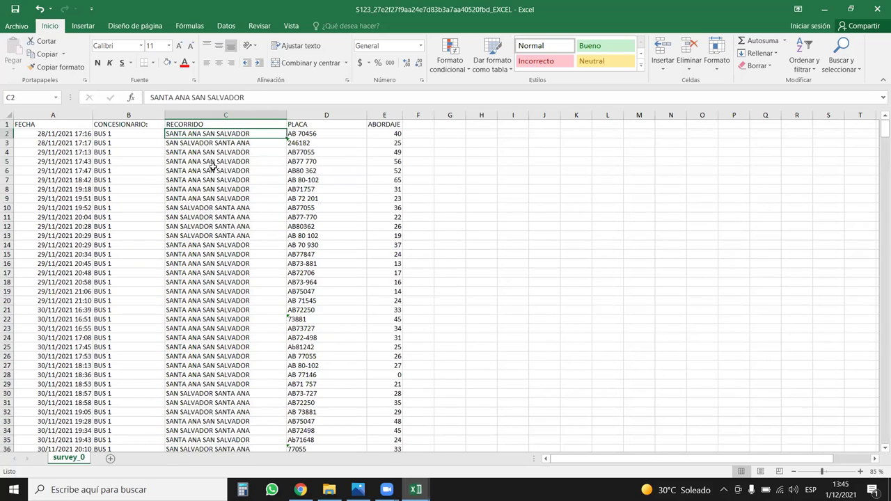
- Replace every SANTA ANA in the RECORRIDO column with A
click(841, 59)
click(233, 121)
click(233, 117)
click(841, 59)
click(759, 124)
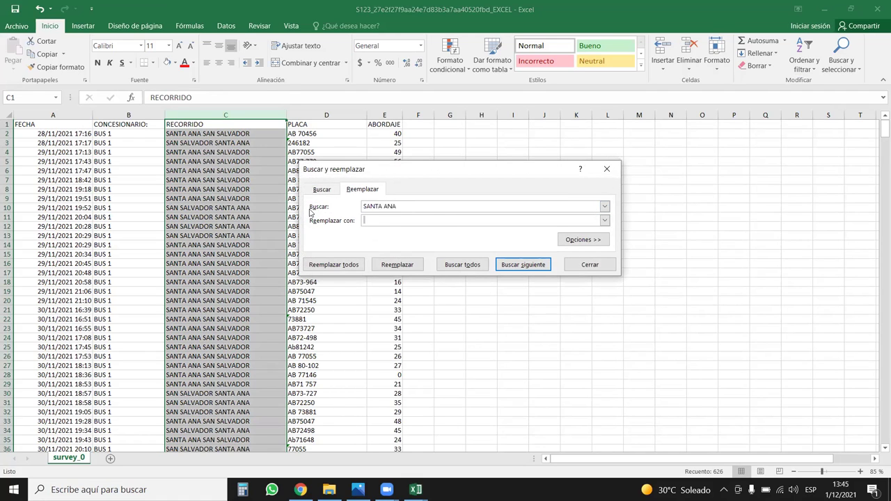
click(340, 265)
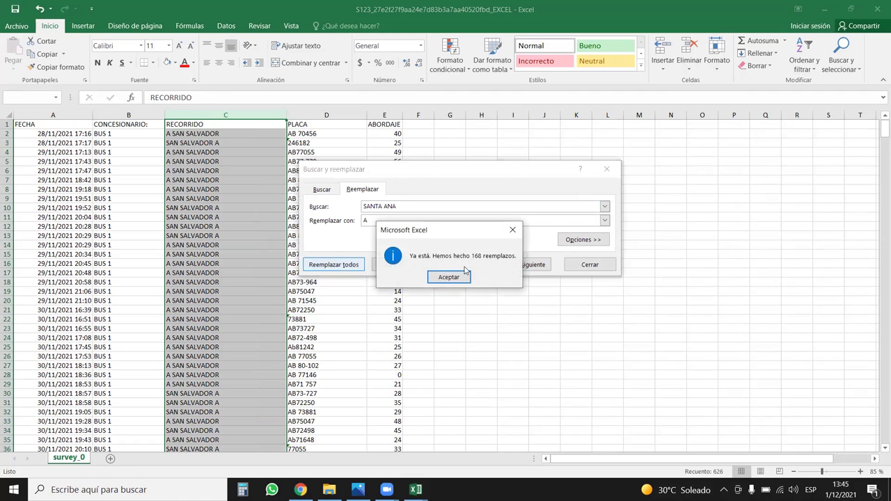
click(449, 277)
- Replace every SAN SALVADOR in the RECORRIDO column with B and leave the find and replace dialog
key(alt+b)
text(SALVADOR)
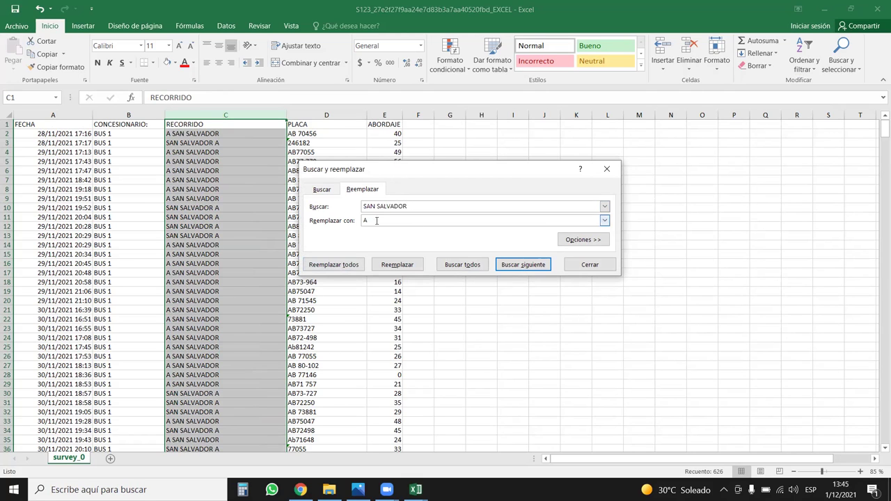
key(Tab)
click(333, 265)
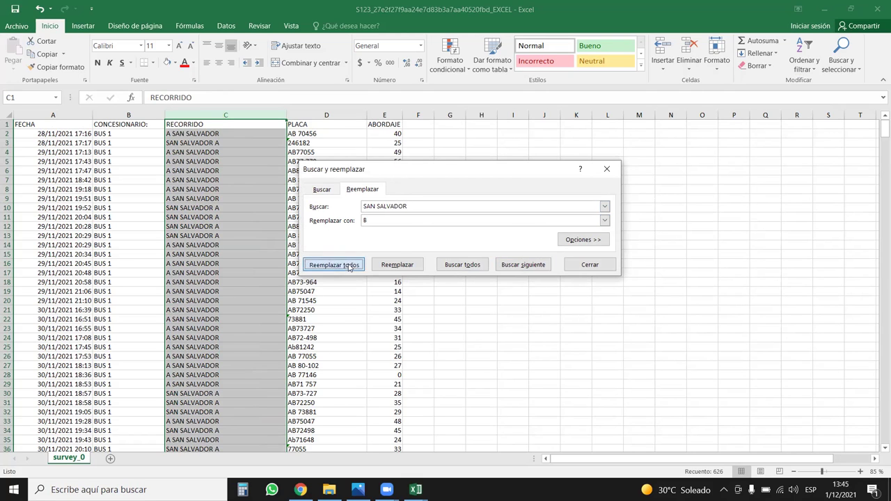
click(440, 279)
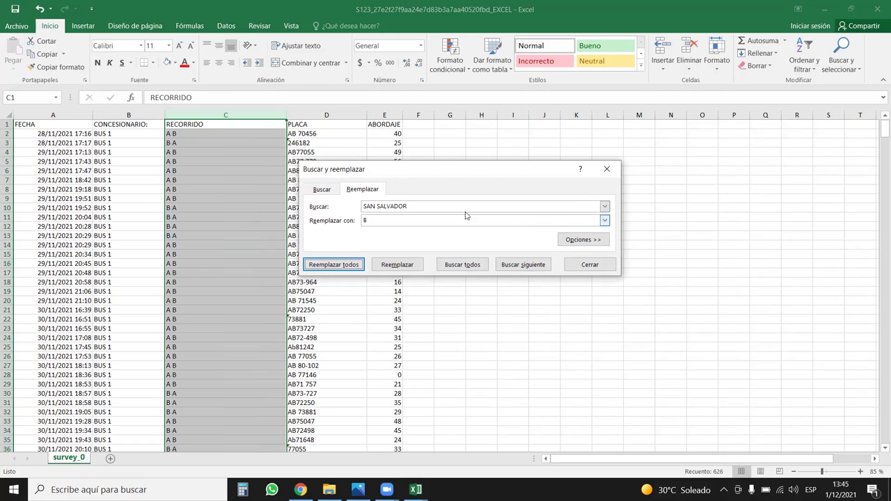
key(alt+b)
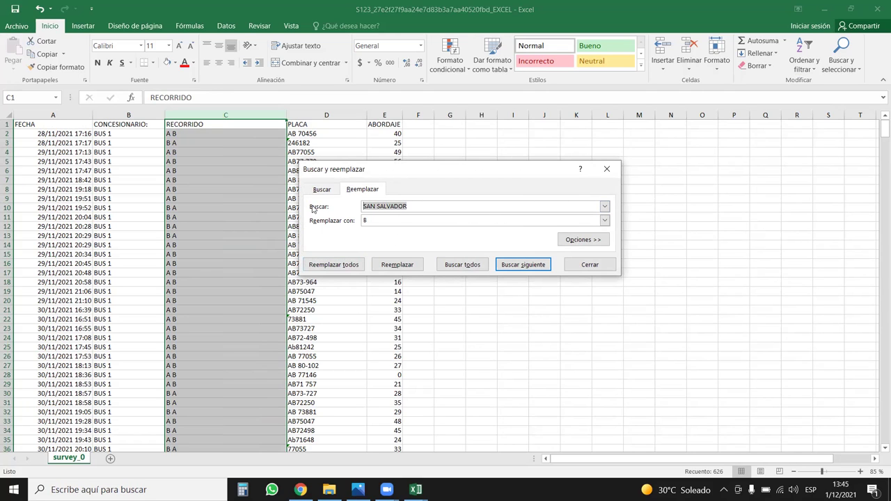
key(BackSpace)
click(360, 221)
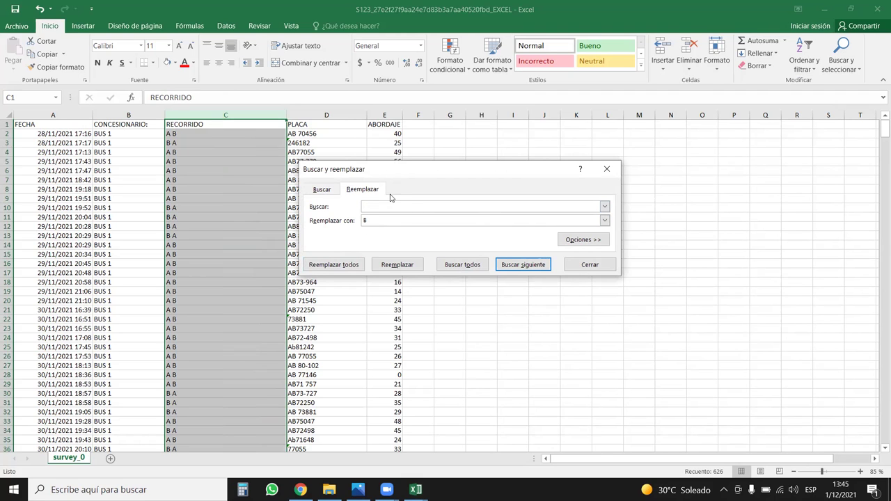
click(607, 168)
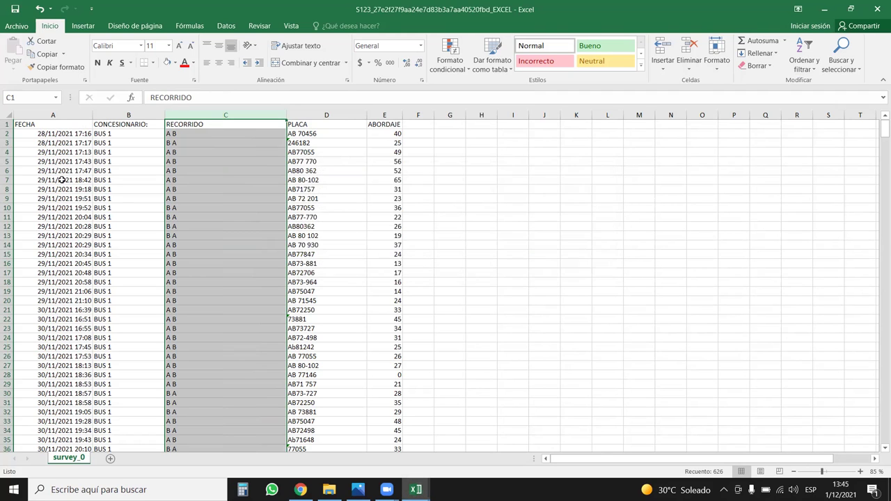
- Check the route names down to the first BUS 3 records and select the whole RECORRIDO column
scroll(188, 268, down, 20)
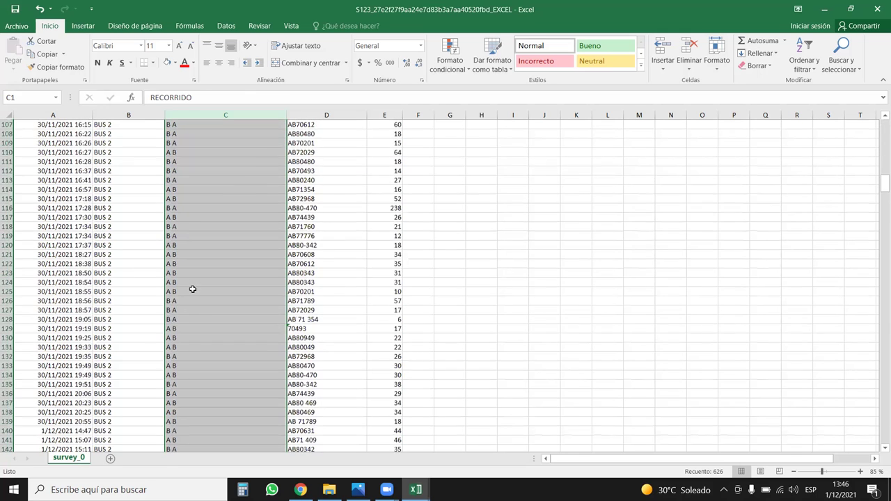
scroll(193, 289, down, 17)
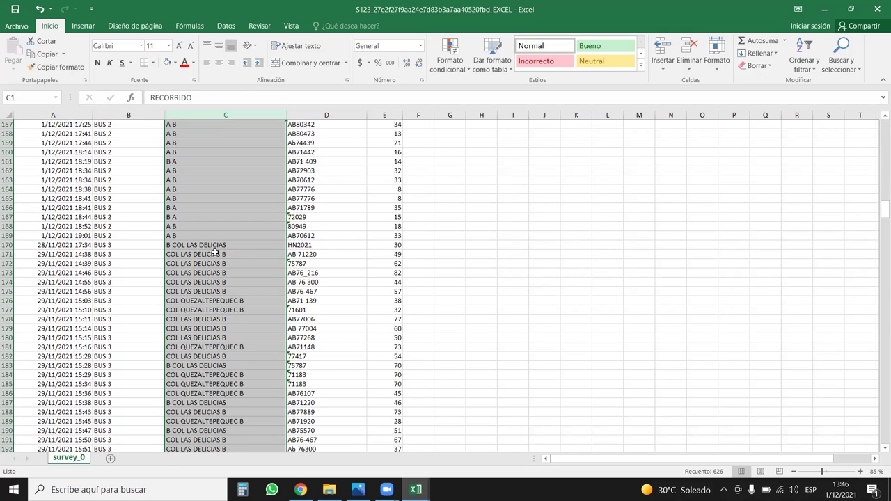
click(170, 245)
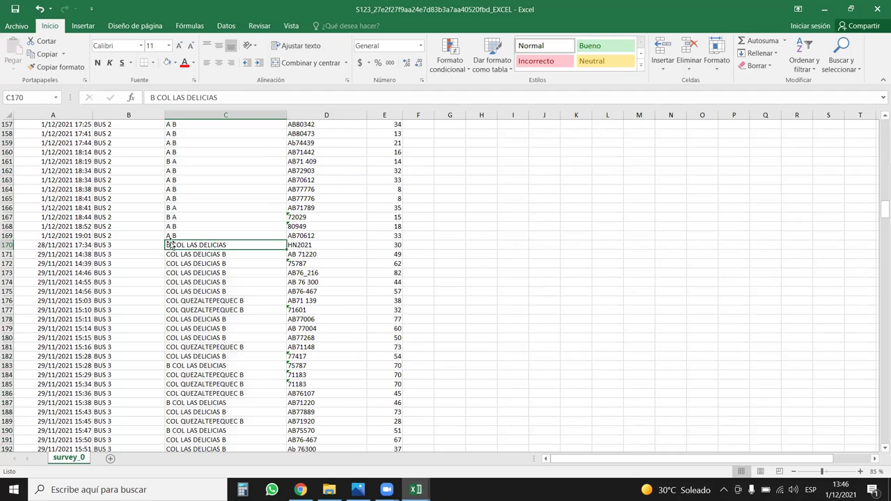
click(235, 115)
click(805, 63)
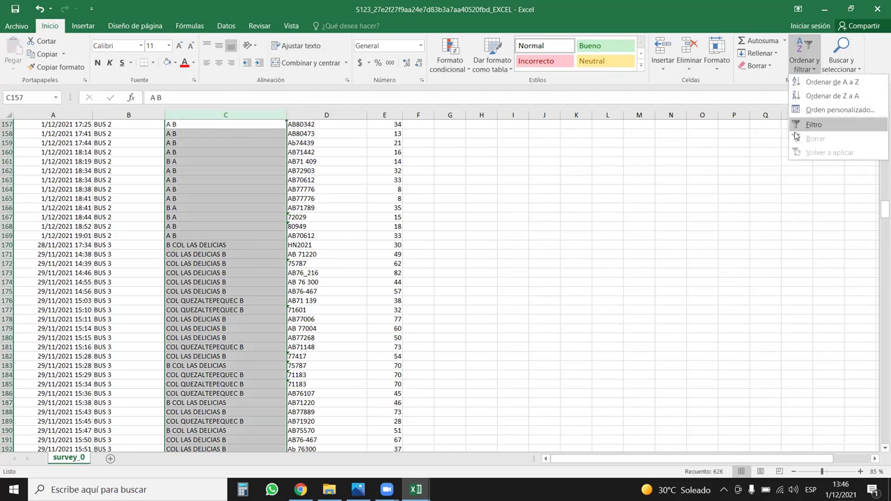
click(807, 124)
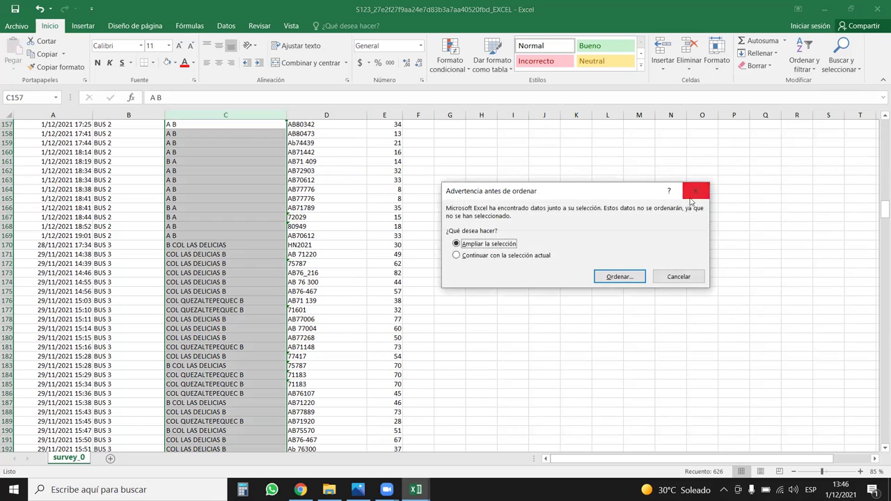
click(697, 193)
- Replace every COL LAS DELICIAS in the RECORRIDO column with C
click(841, 61)
click(832, 97)
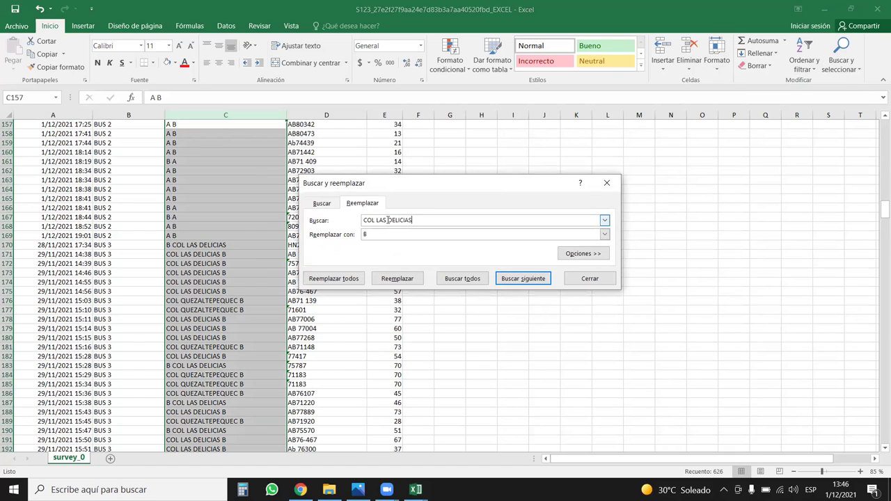
click(390, 236)
text(C)
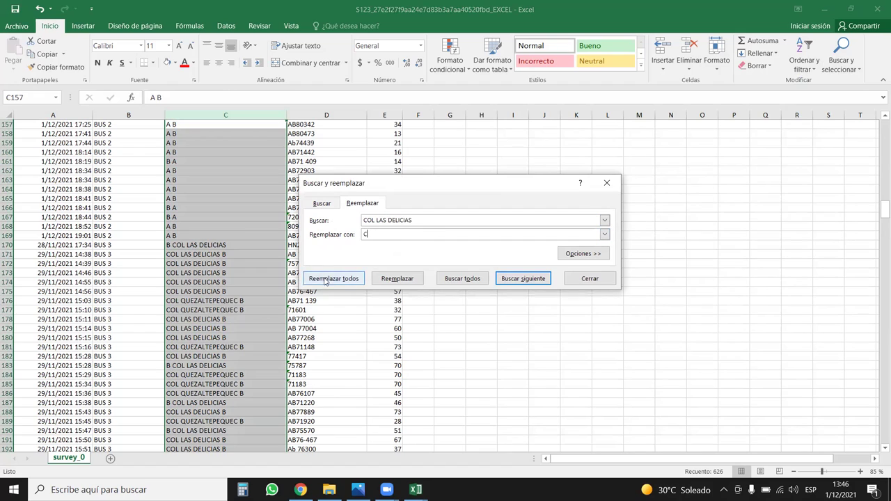
click(333, 278)
click(450, 278)
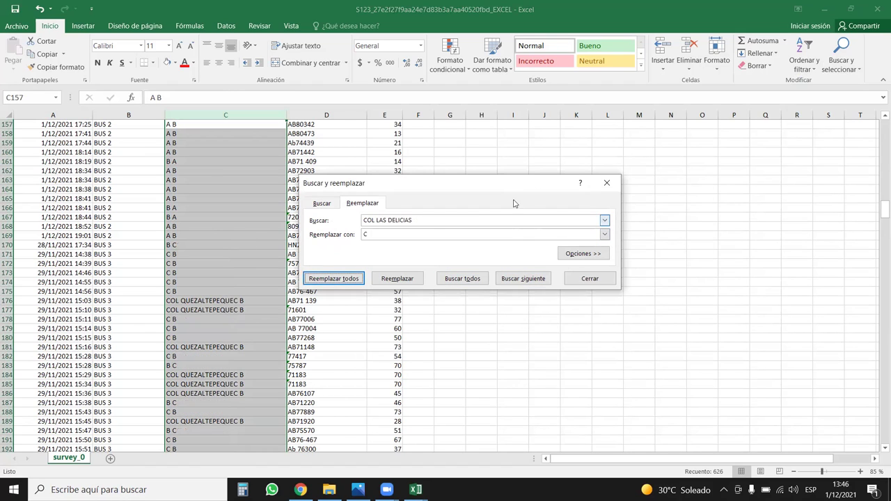
- Replace every COL QUEZALTEPEQUEC in the RECORRIDO column with D and check both ends of the column
drag(422, 220, 377, 220)
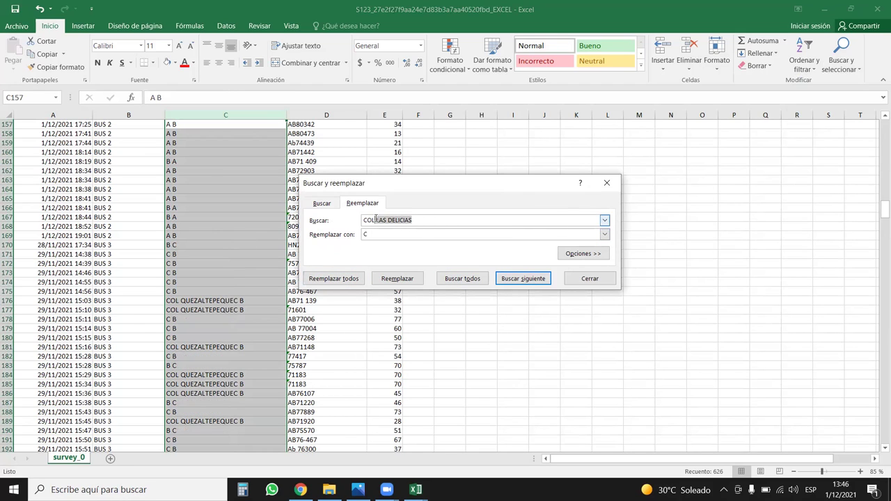
text(QUEZALTEPEC)
key(Tab)
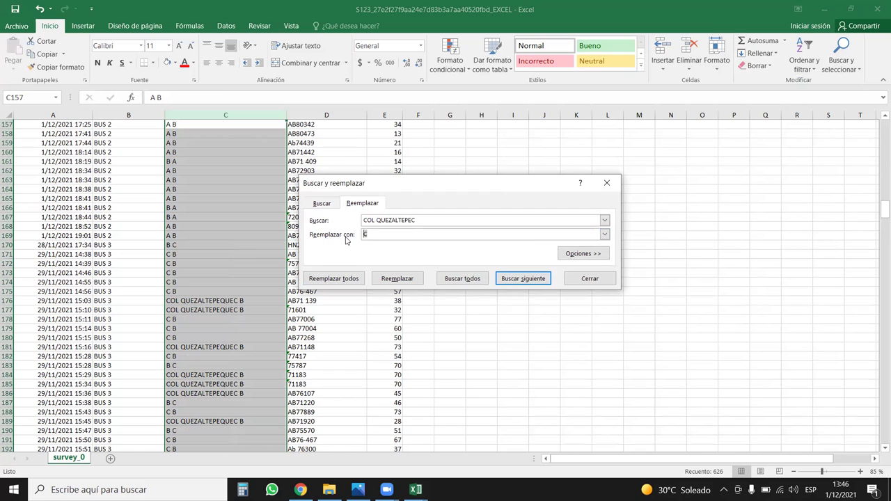
click(360, 279)
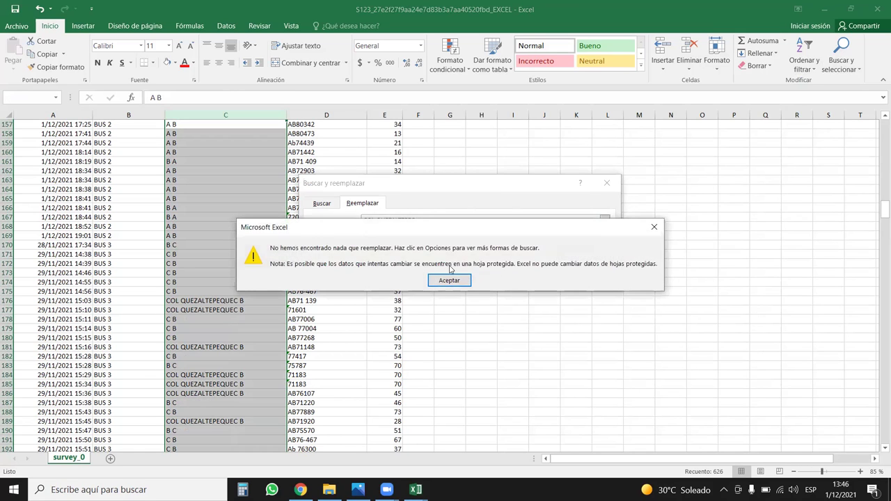
click(454, 280)
click(427, 220)
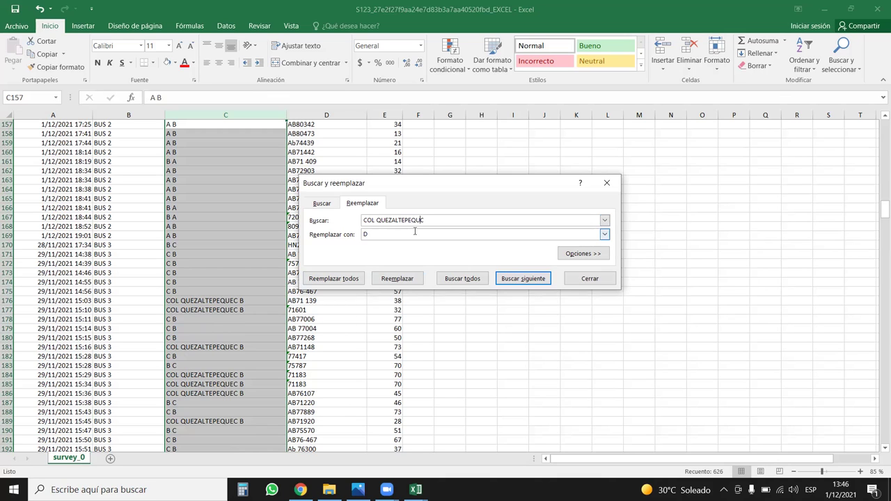
click(334, 279)
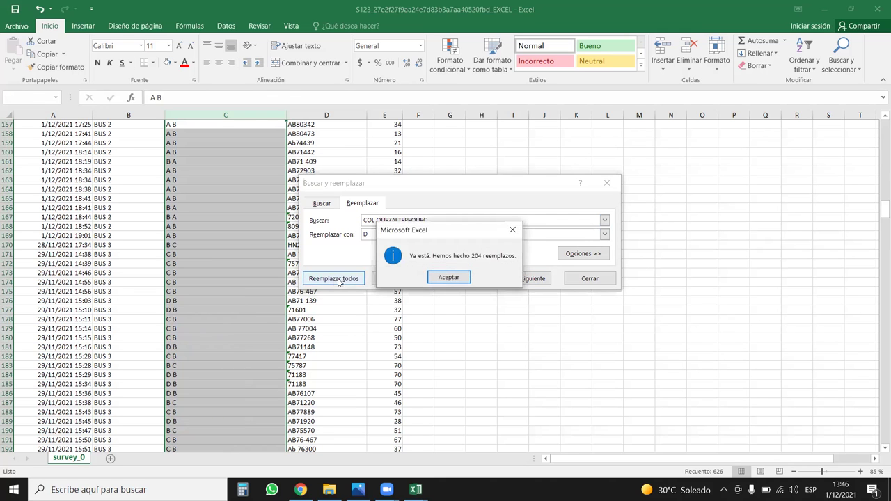
click(449, 278)
click(607, 183)
click(202, 263)
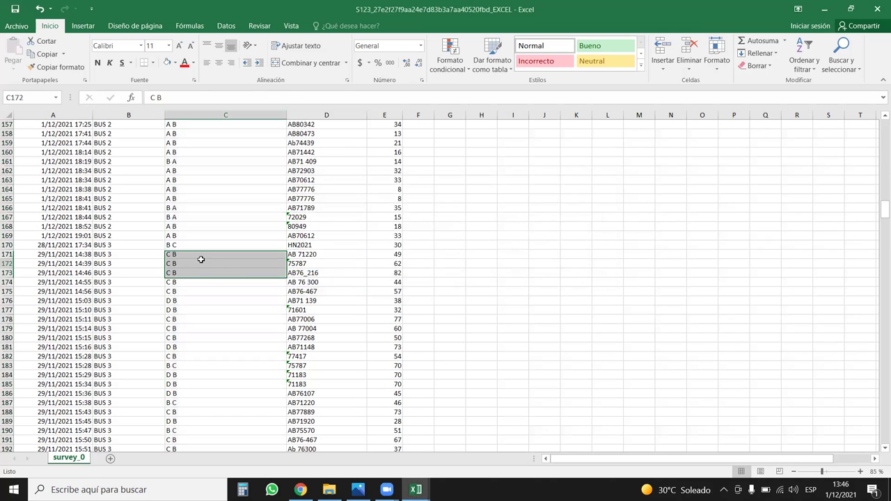
key(ctrl+Down)
key(ctrl+Up)
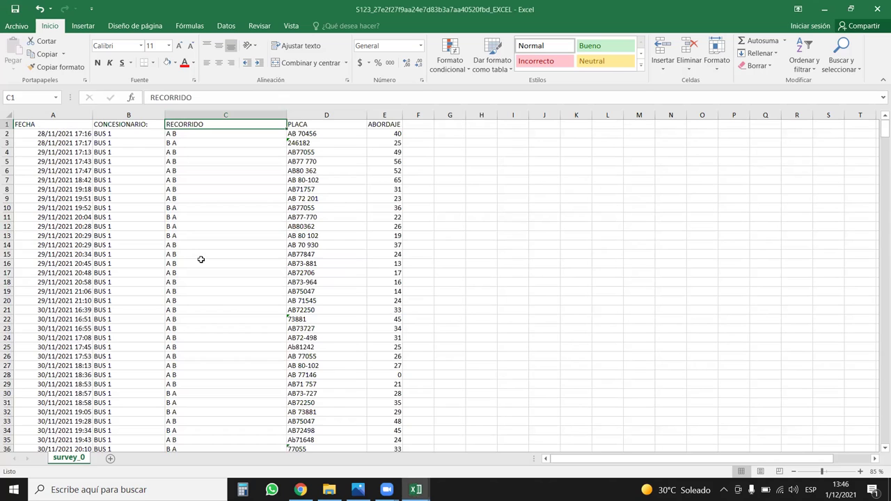
key(Down)
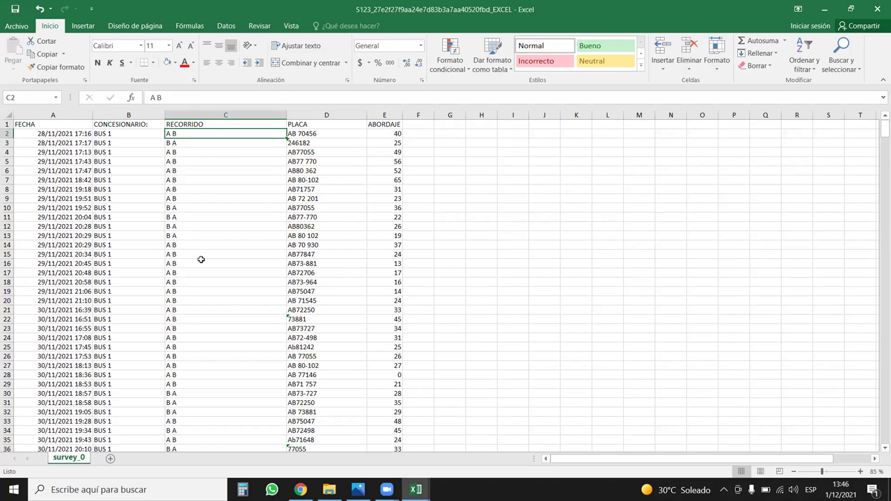
- Replace the space between the letters in the RECORRIDO column with a lowercase "a" surrounded by spaces, and check both ends of the column
click(216, 179)
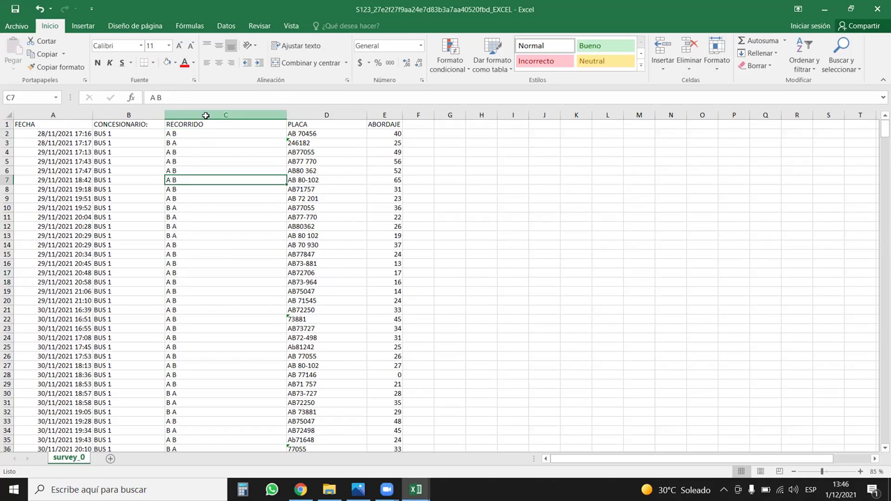
click(209, 115)
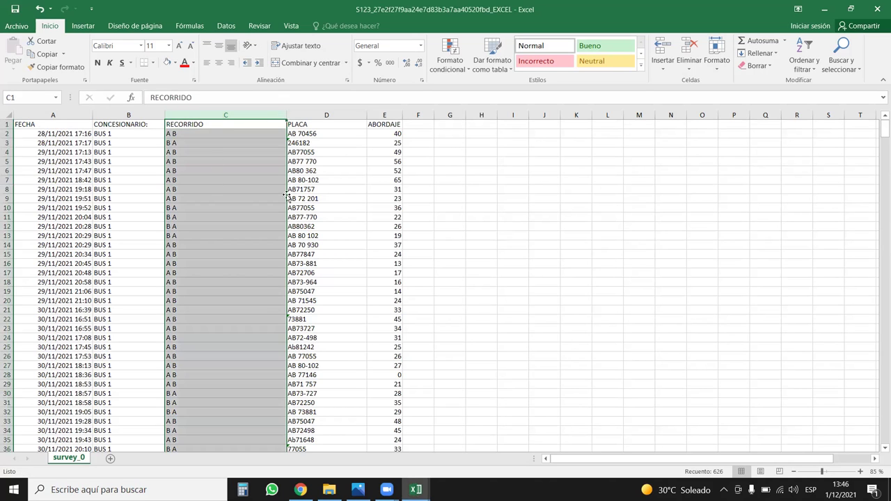
click(846, 62)
click(832, 96)
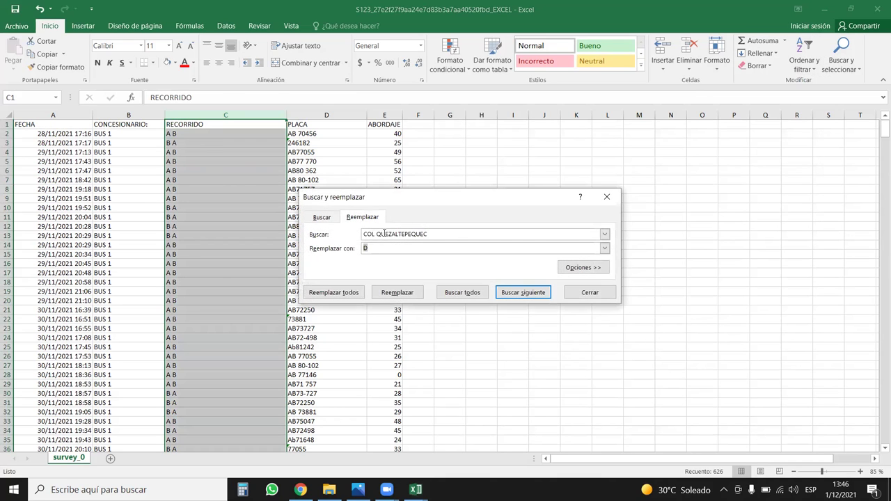
key(shift+Home)
key(BackSpace)
key(Tab)
text(a)
double_click(363, 249)
click(333, 292)
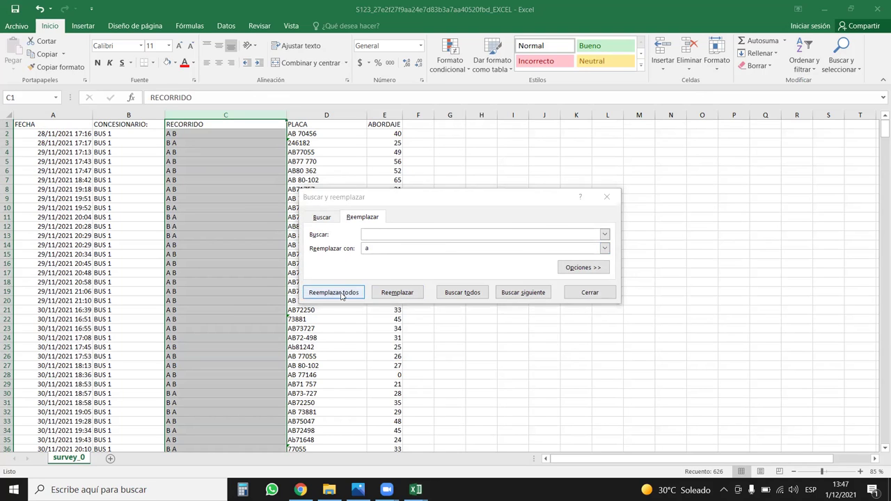
click(449, 277)
click(606, 197)
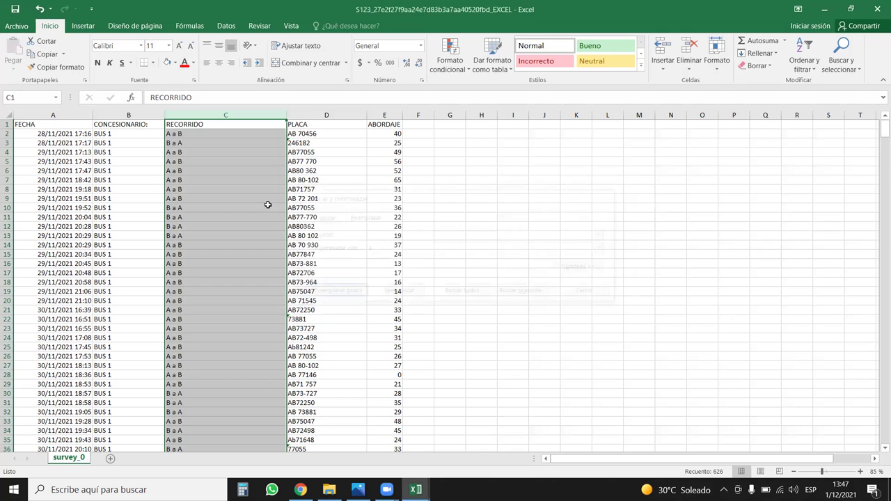
click(259, 206)
key(ctrl+Down)
key(ctrl+Up)
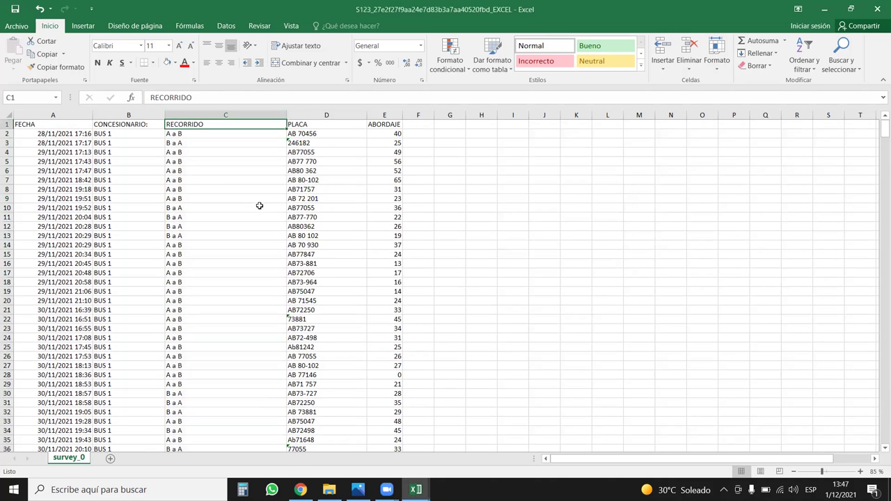
- Check both ends of the RECORRIDO column and insert an empty column between PLACA and ABORDAJE
key(Down)
key(Down)
key(Down)
key(ctrl+Down)
key(Up)
key(ctrl+Up)
key(Down)
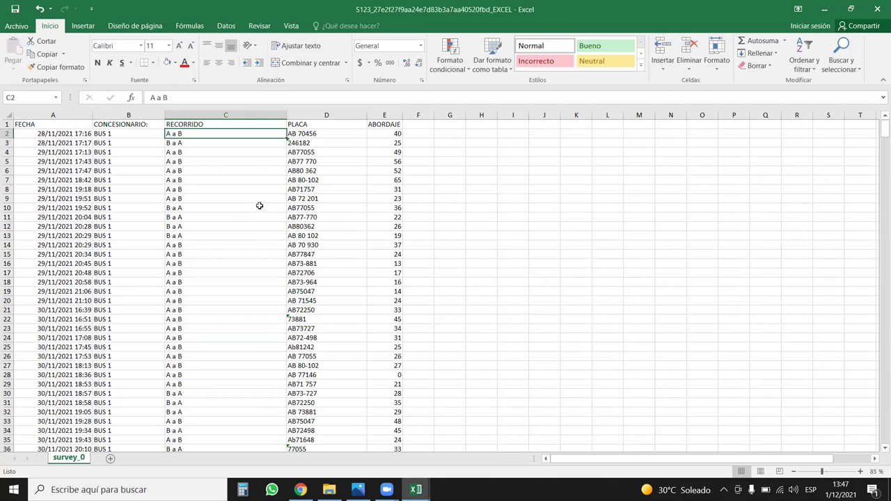
key(Right)
key(Up)
key(Right)
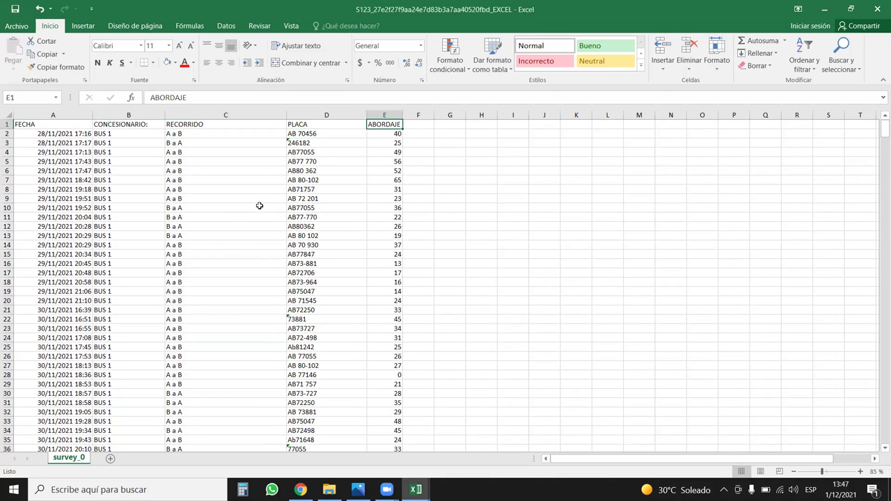
key(ctrl+space)
key(ctrl+plus)
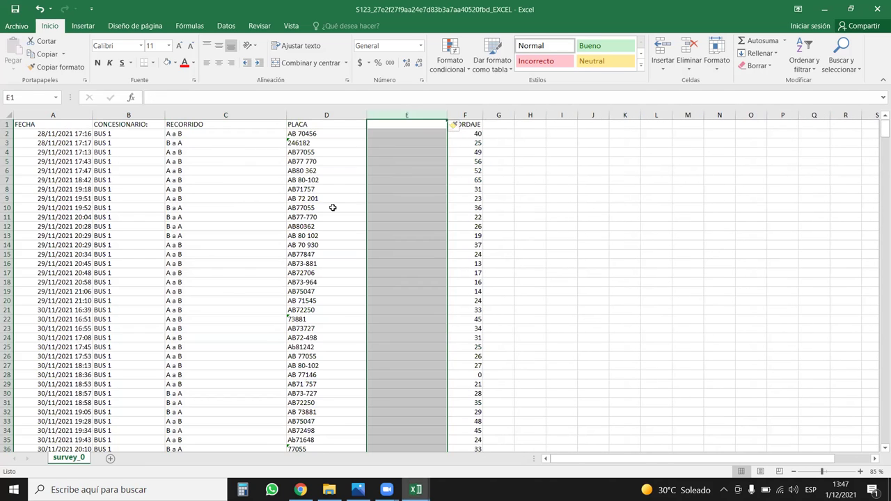
- Give the new empty column E the header PLACA
click(362, 179)
click(399, 132)
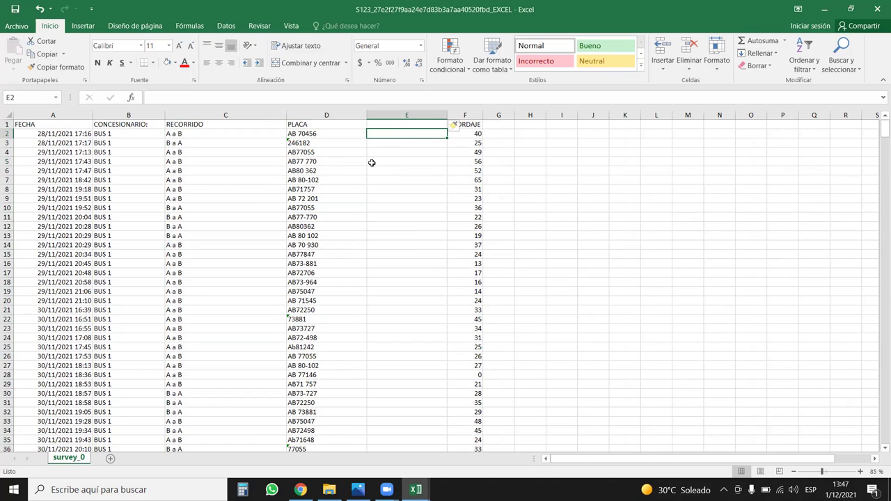
click(302, 180)
click(335, 217)
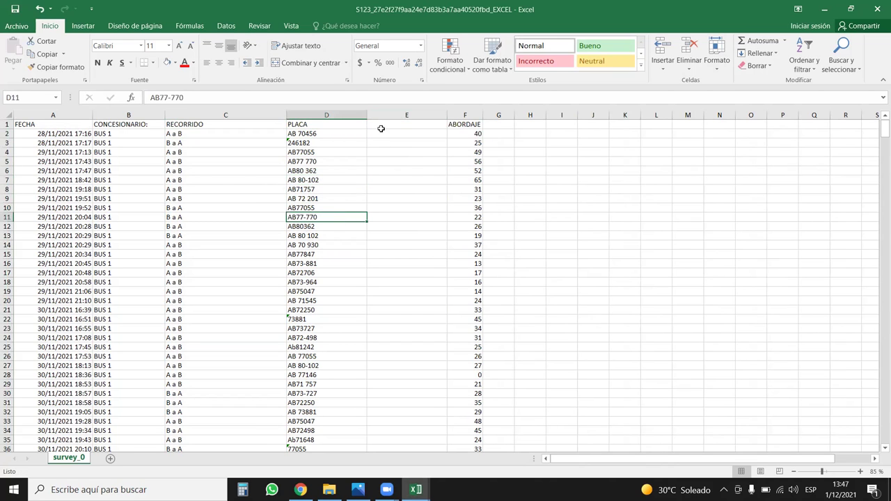
click(406, 115)
click(404, 132)
click(411, 124)
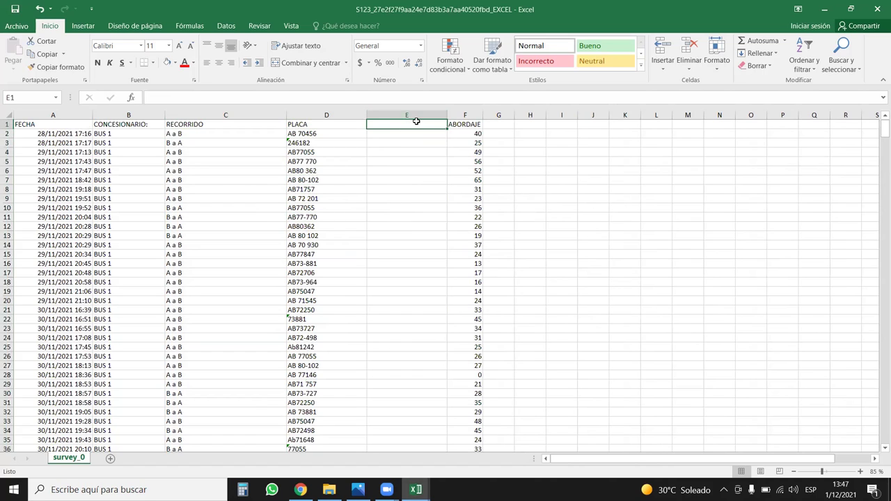
text(pa)
text(LACA)
key(Return)
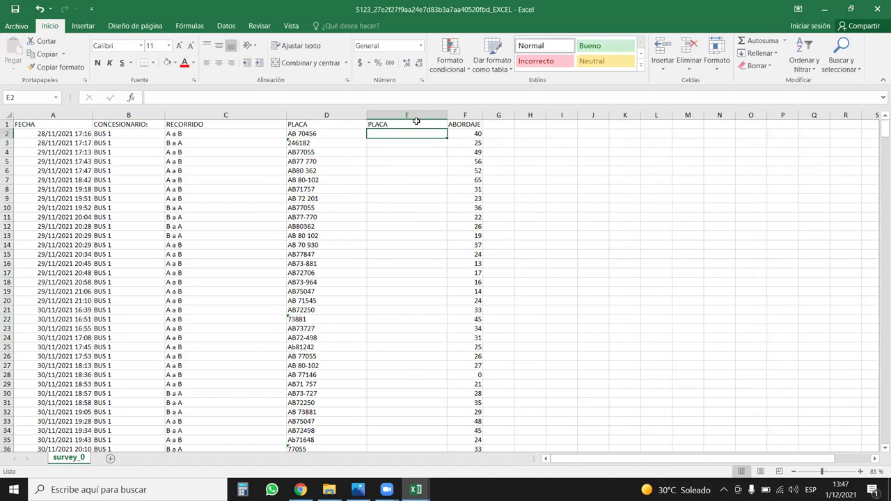
- Remove all spaces from the plate numbers in the original PLACA column by replacing them with nothing
click(327, 115)
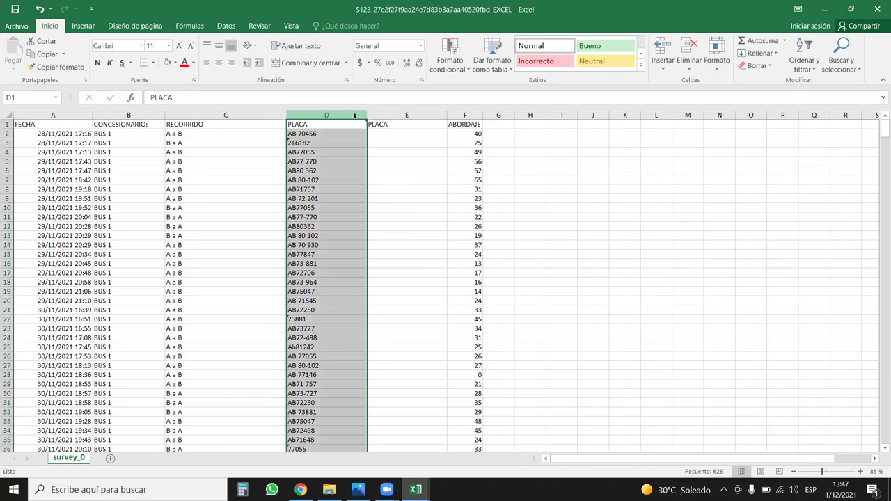
click(836, 64)
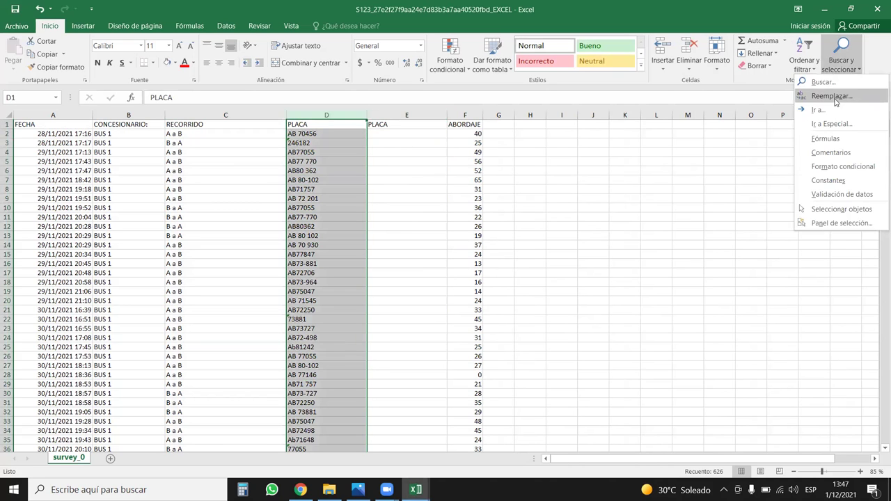
click(837, 101)
click(379, 249)
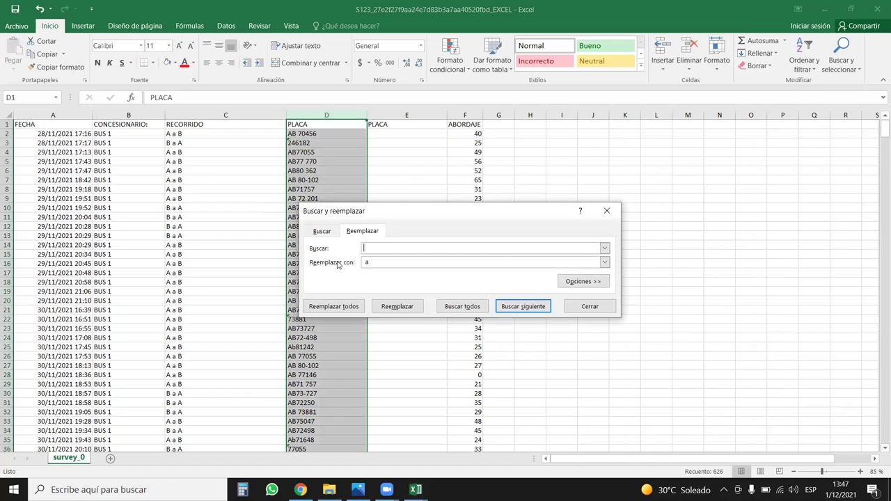
click(352, 306)
click(445, 279)
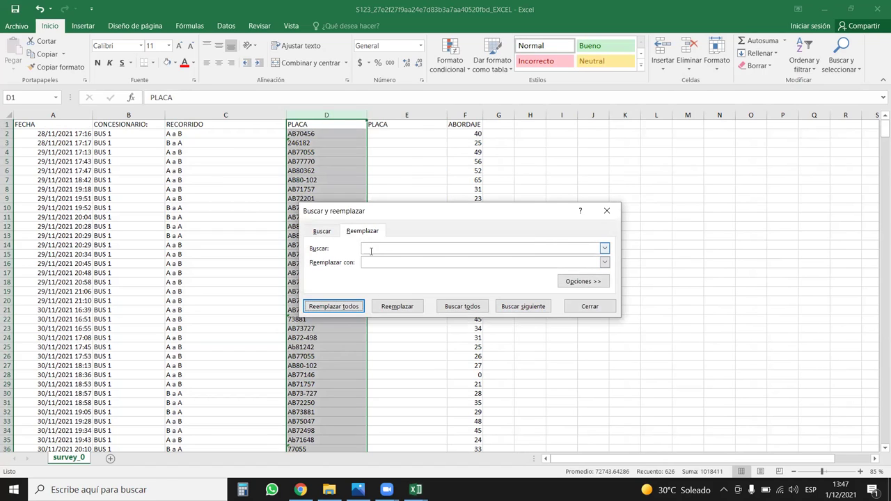
- Remove all hyphens from the original PLACA column and check the cleaned plates down into the BUS 2 records
text(-)
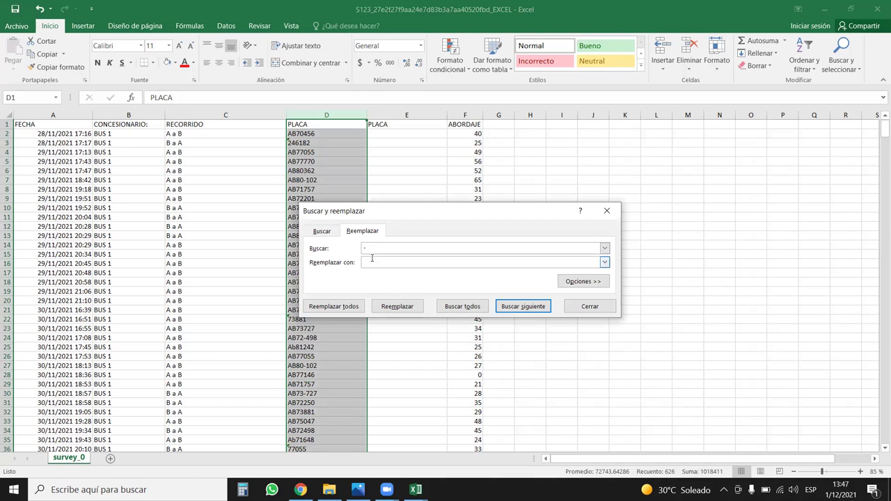
click(340, 307)
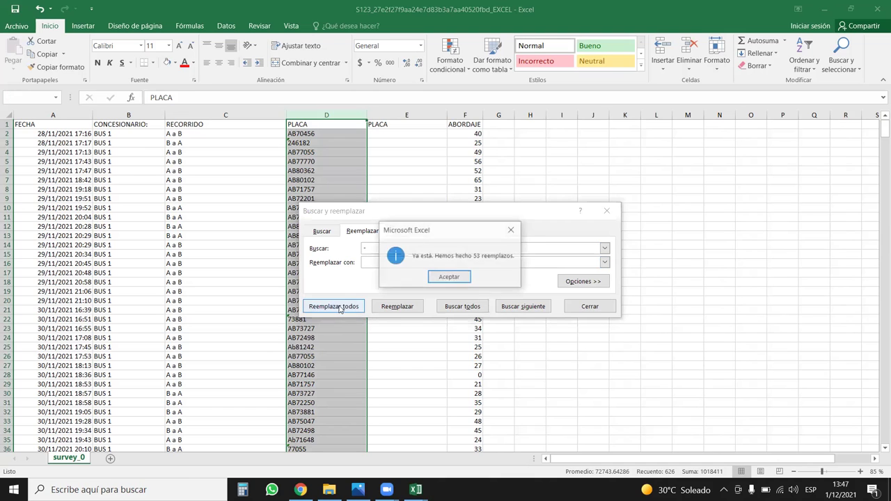
click(449, 277)
click(606, 210)
scroll(301, 218, down, 3)
click(300, 217)
scroll(324, 233, down, 20)
scroll(336, 246, down, 5)
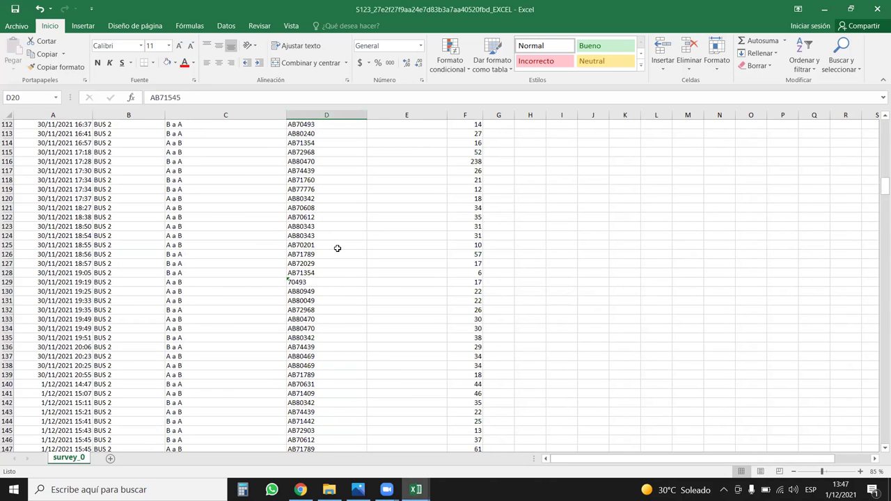
click(323, 281)
drag(885, 187, 885, 129)
click(321, 131)
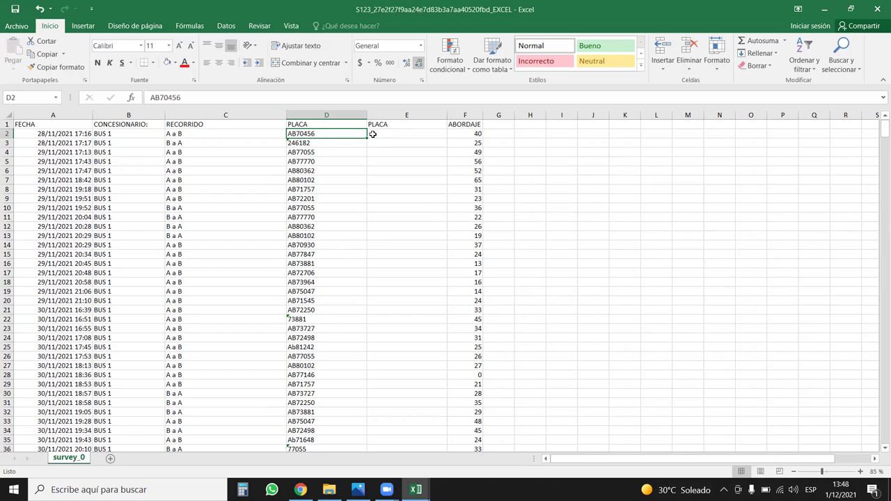
- Enter =LARGO(D2) in E2 to count the plate's characters and fill the formula down the whole column
click(394, 140)
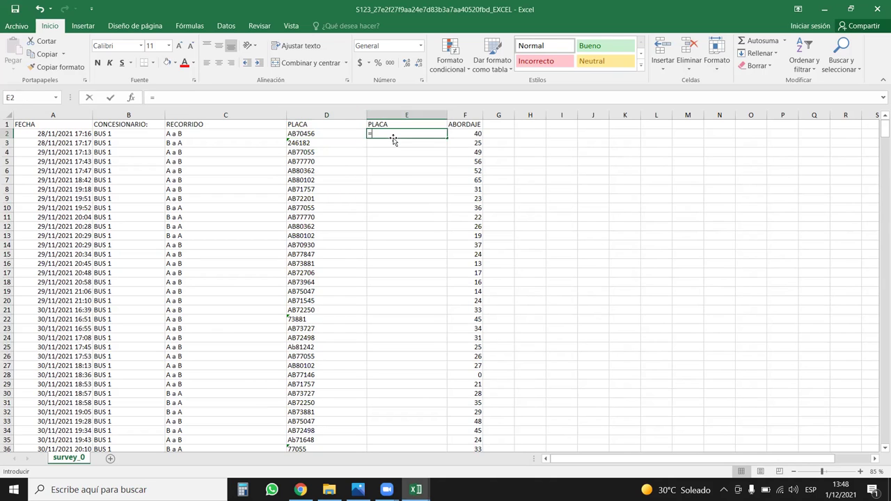
text(=LARGO()
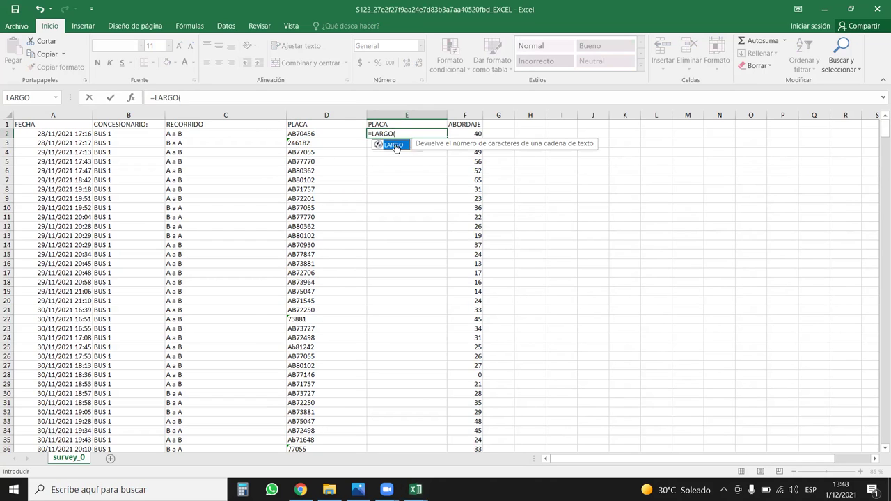
double_click(394, 145)
click(308, 134)
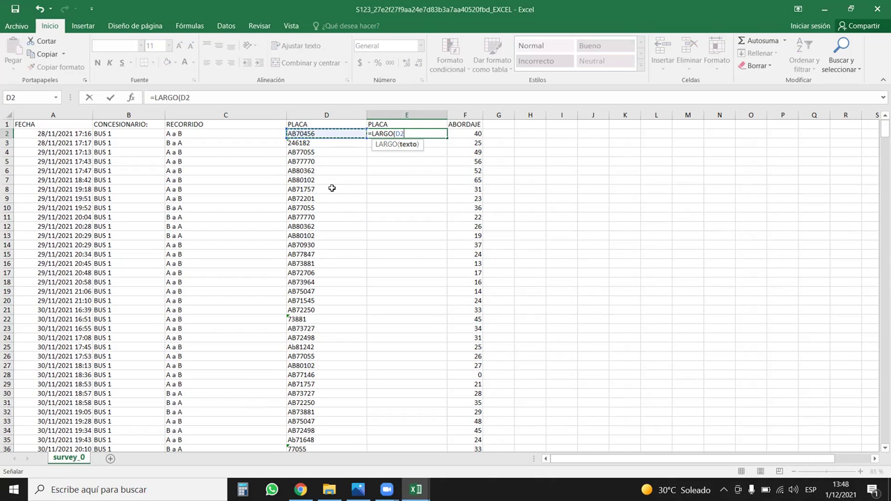
key(Return)
click(434, 133)
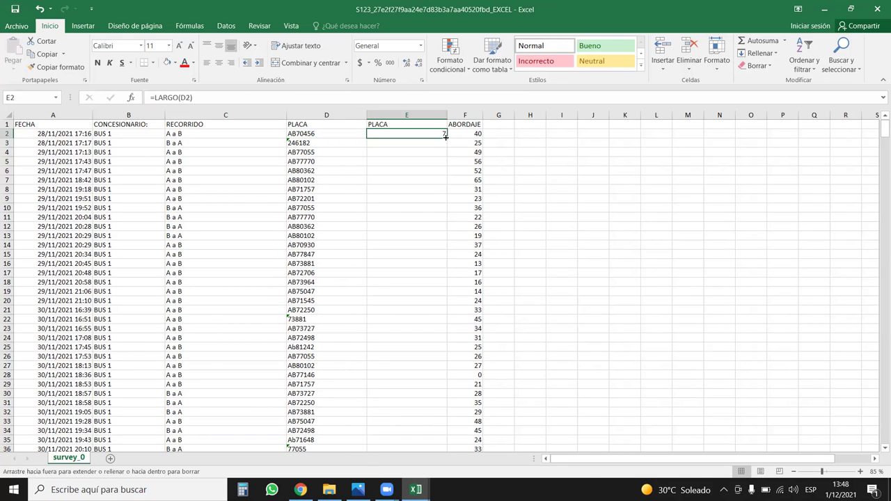
double_click(447, 138)
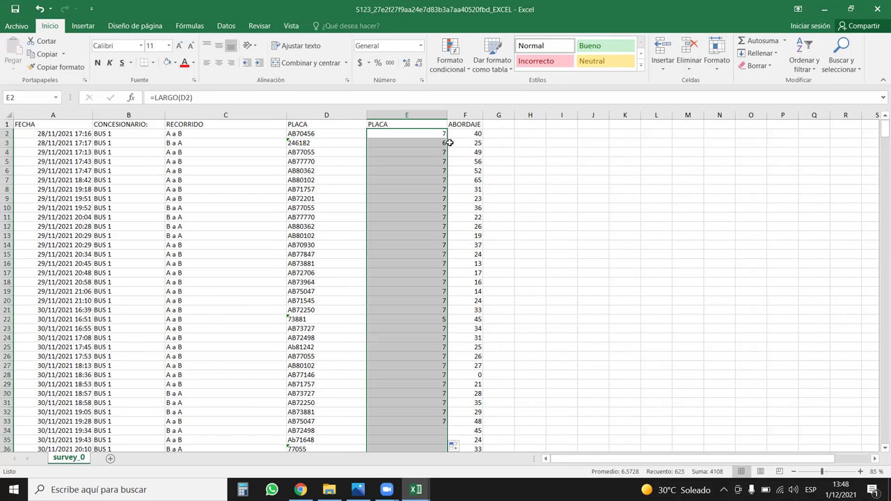
- Check the character counts for irregular plates and sort the records by column E in ascending order
click(423, 123)
scroll(396, 270, down, 15)
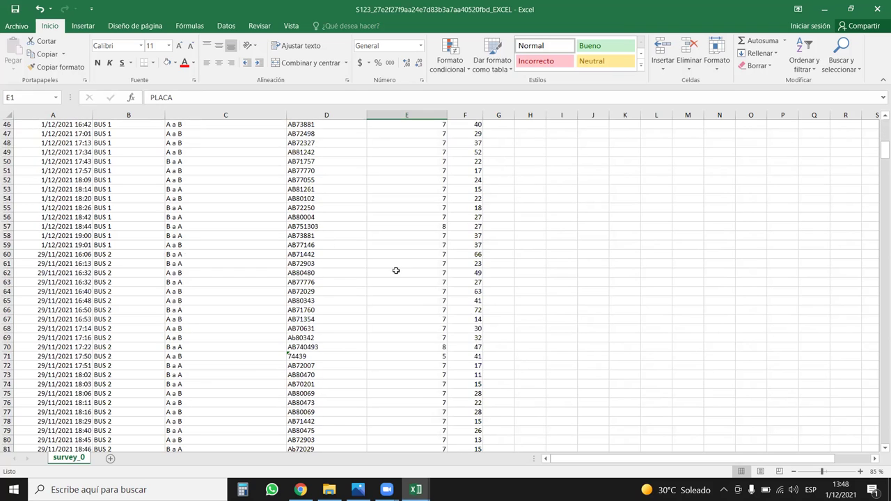
click(444, 226)
click(295, 227)
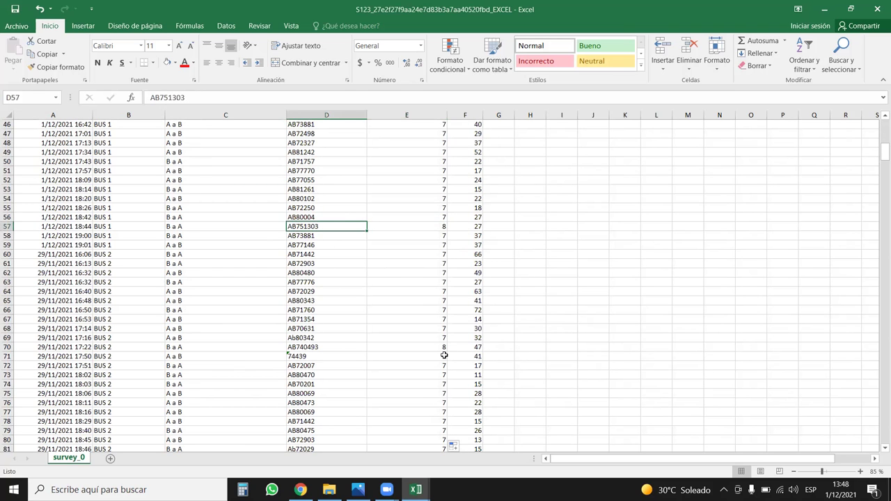
scroll(444, 355, down, 2)
click(299, 303)
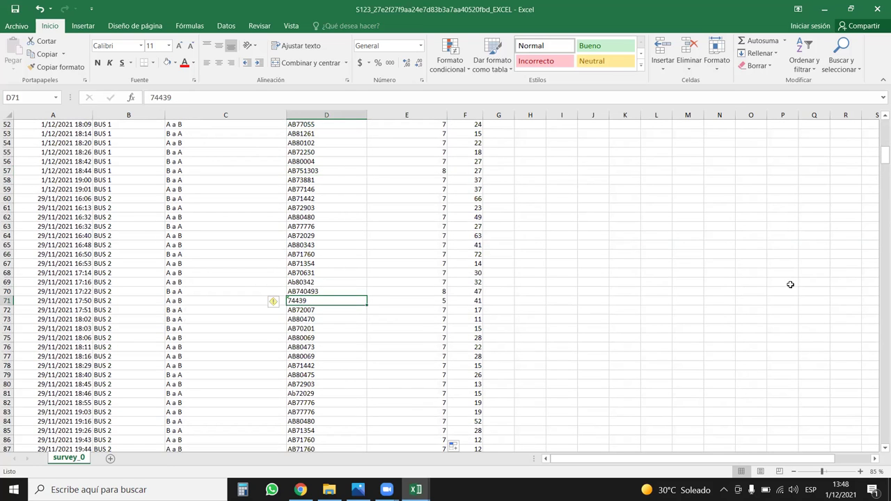
drag(878, 164, 878, 132)
click(407, 124)
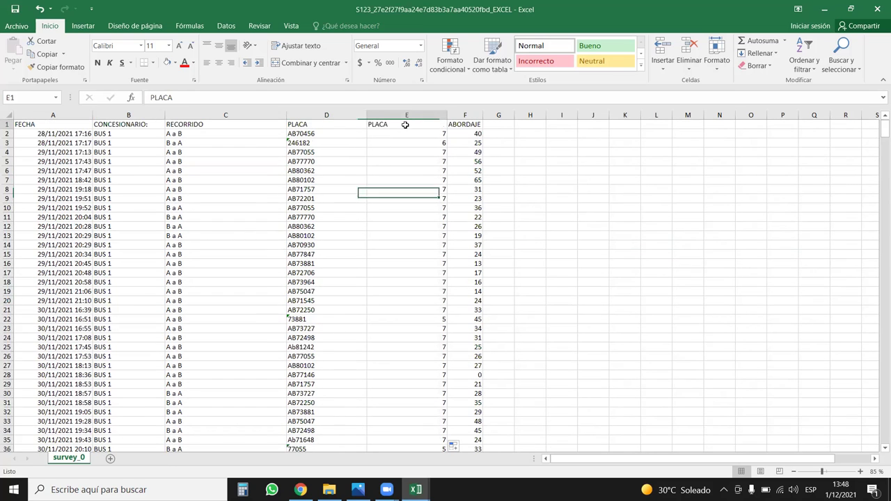
click(804, 61)
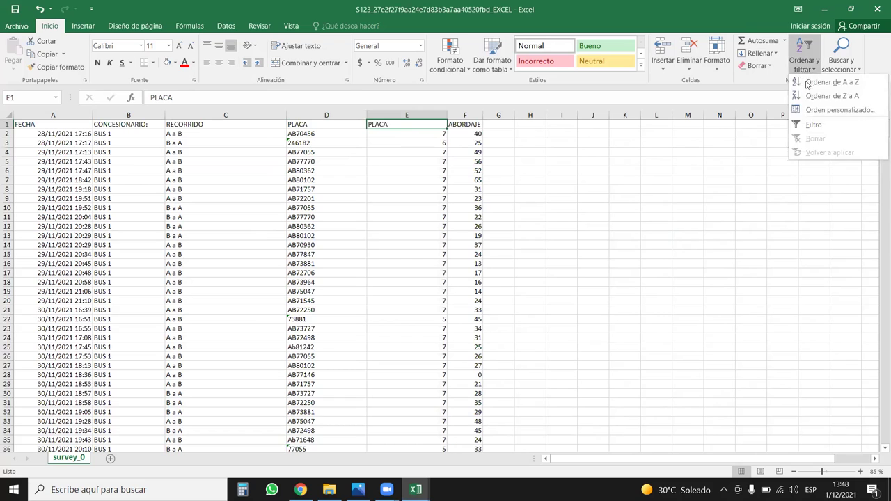
click(836, 82)
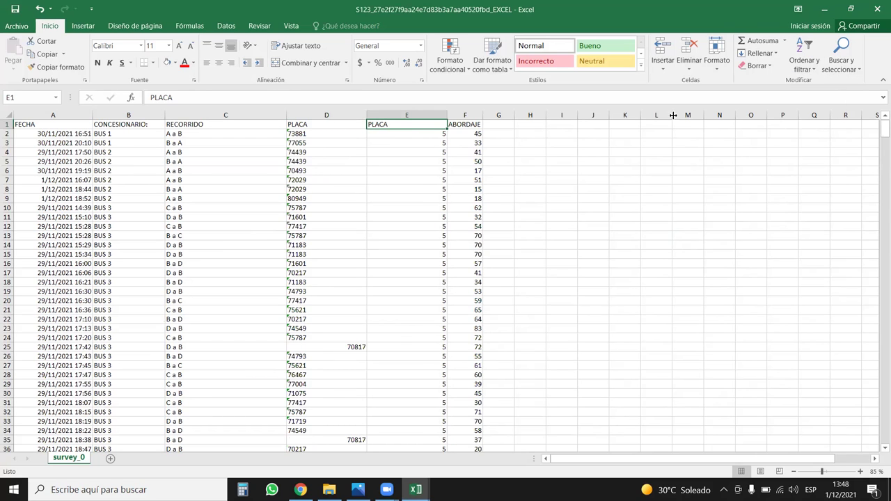
- Replace the formula in E2 with ="AB"&D2 and fill it down to row 137 to prefix the number-only plates
click(433, 133)
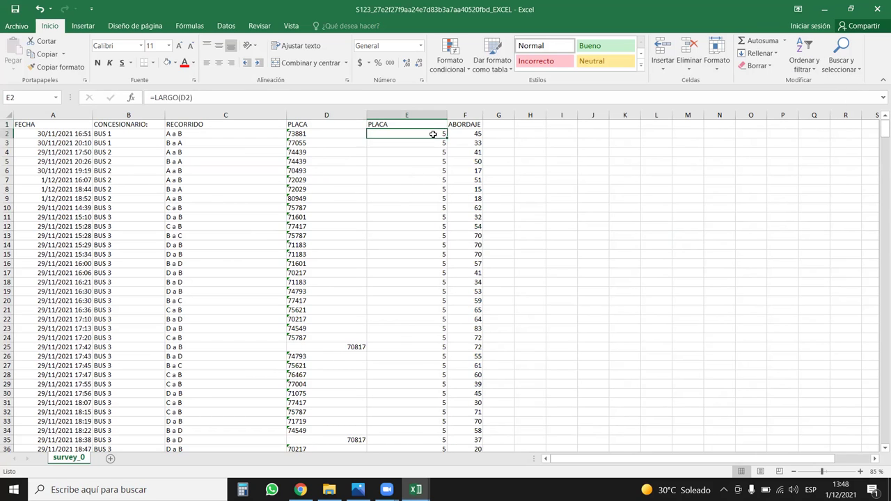
key(Delete)
text(=")
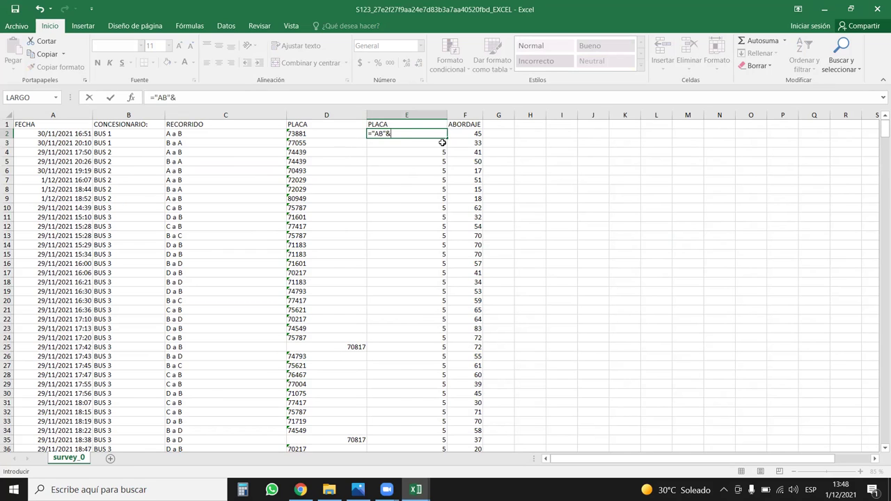
text(AB"&)
click(345, 134)
key(Return)
click(435, 134)
drag(448, 139, 426, 266)
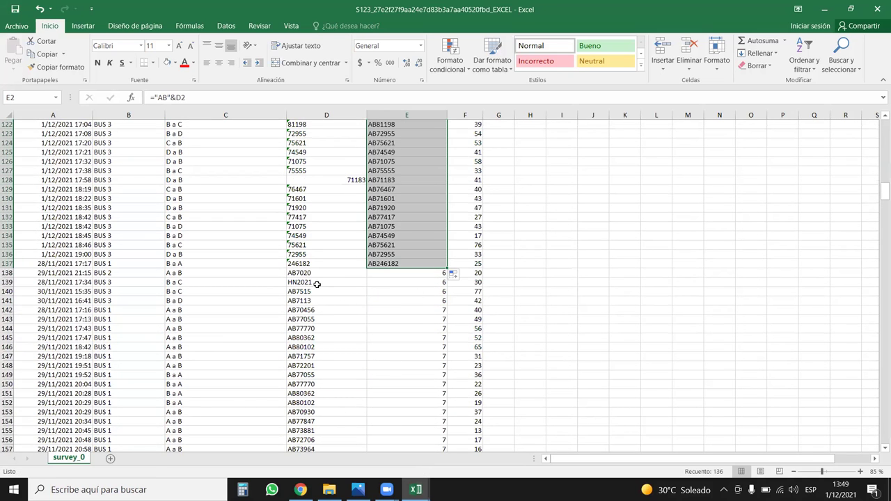
- Check the six-character plates and delete the BUS 3 record in row 139 whose plate starts with HN
click(311, 263)
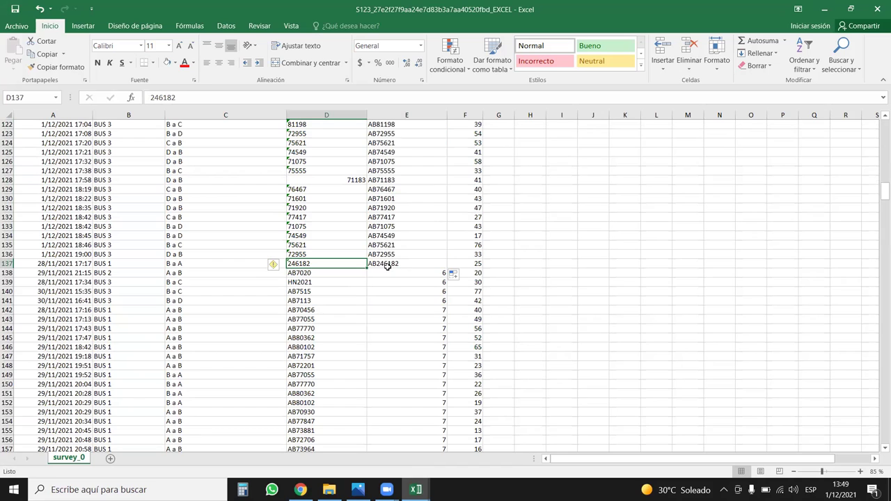
click(317, 275)
click(318, 280)
click(8, 282)
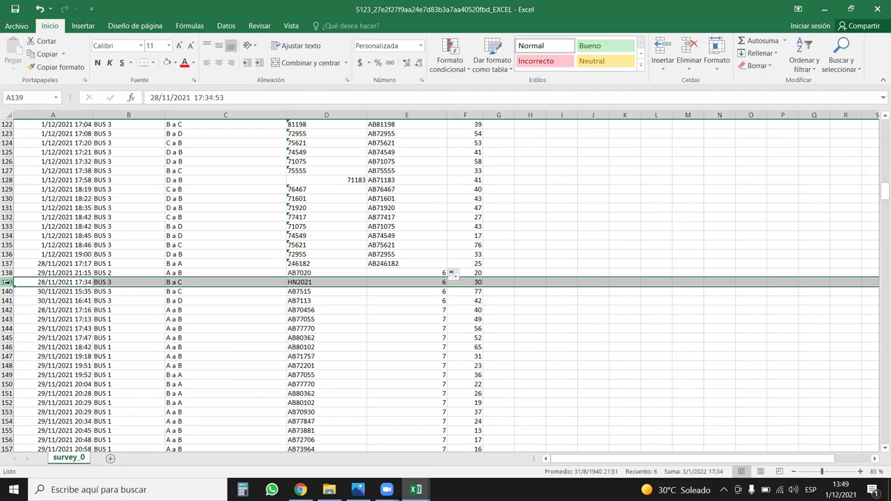
key(ctrl+minus)
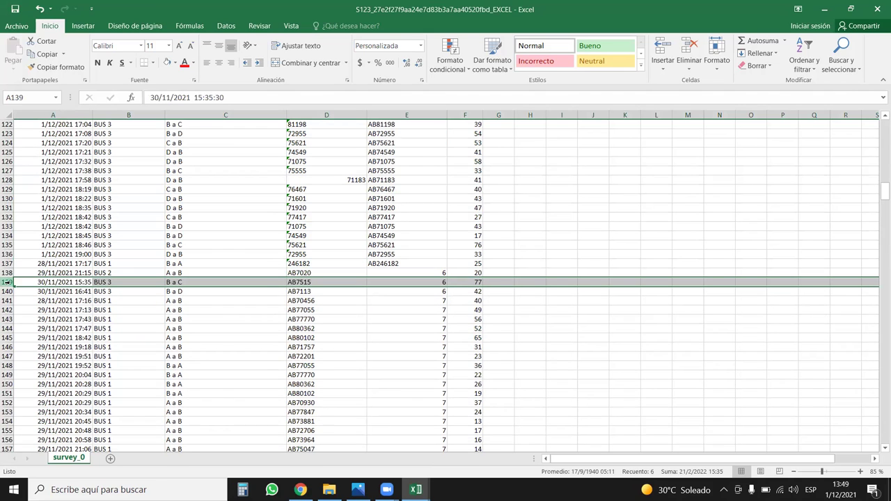
- Try to move the AB-prefixed plates from column E over the number-only plates in column D, and undo the replacement
drag(308, 273, 327, 301)
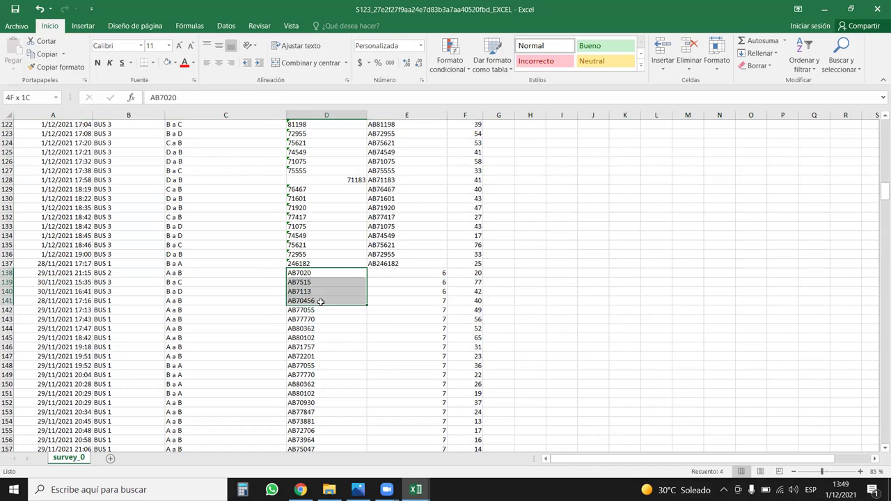
click(417, 262)
key(ctrl+shift+Up)
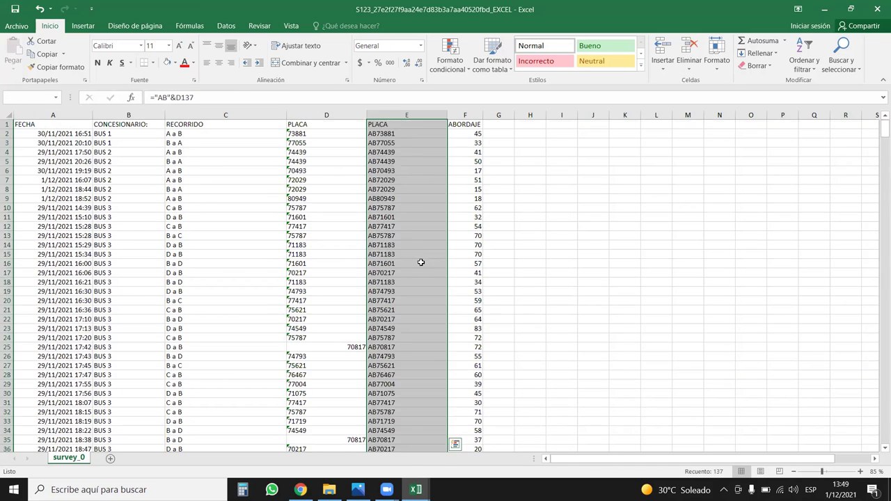
drag(400, 122, 334, 136)
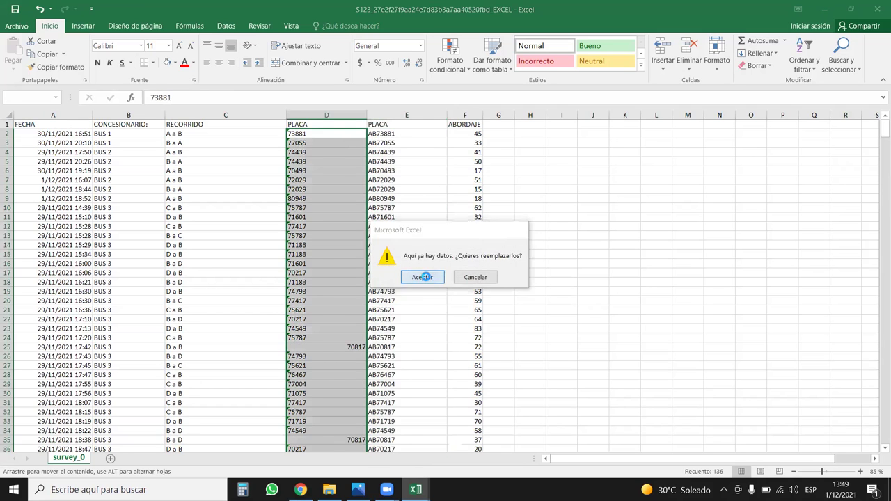
click(422, 277)
key(ctrl+z)
- Copy the AB-prefixed plates in E2:E137 and paste them as values over the original plates starting at D2
scroll(422, 167, up, 10)
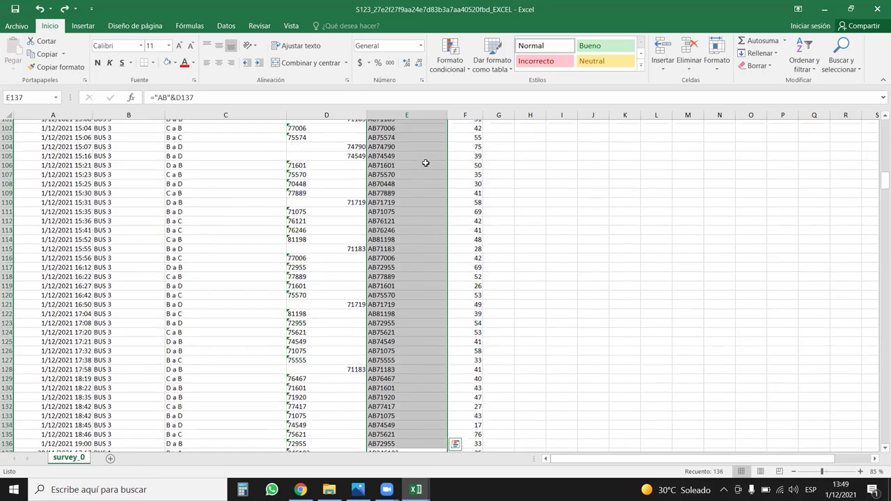
drag(882, 159, 882, 125)
key(ctrl+c)
right_click(325, 133)
click(354, 174)
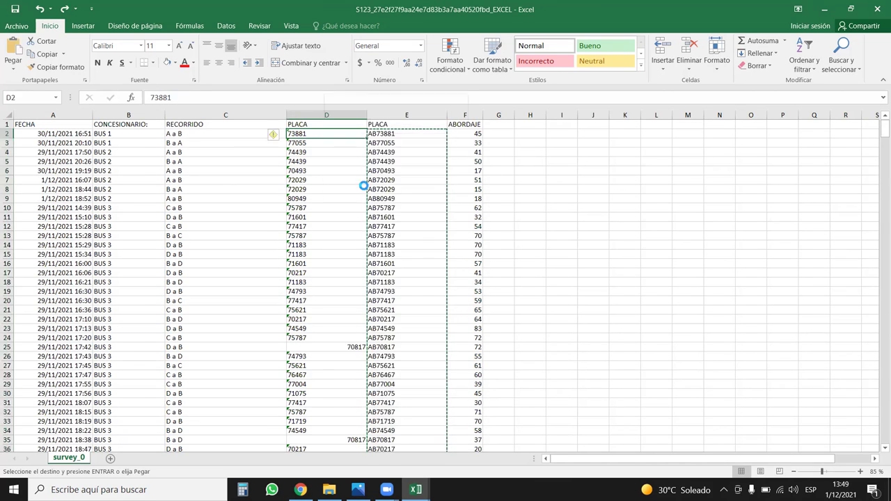
click(360, 171)
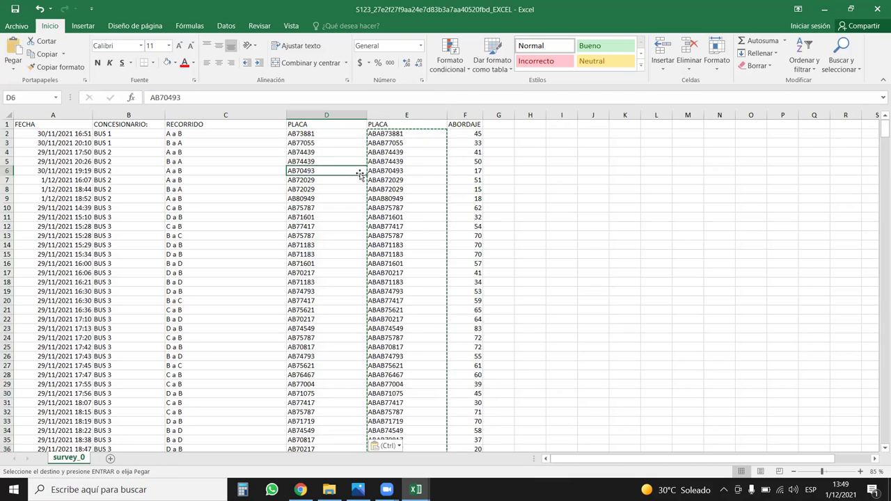
- Check the plates at the end of column D and delete the helper column E
key(ctrl+Down)
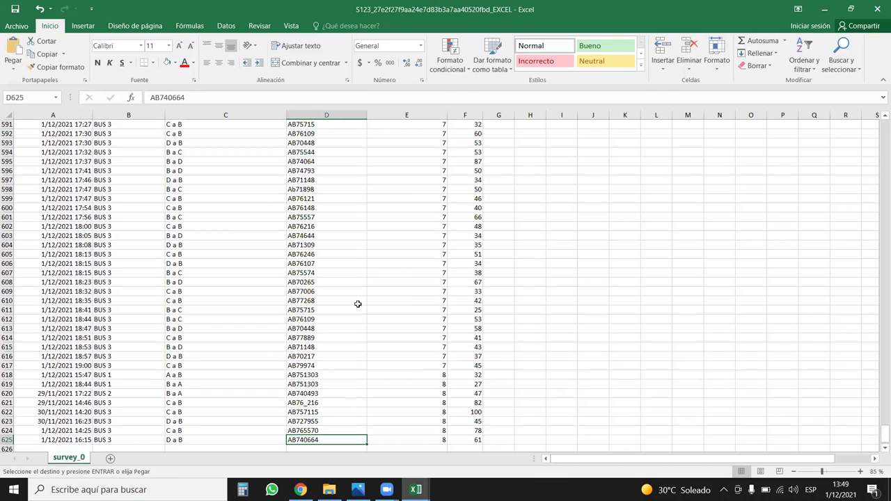
click(305, 402)
click(354, 161)
key(ctrl+Up)
click(429, 108)
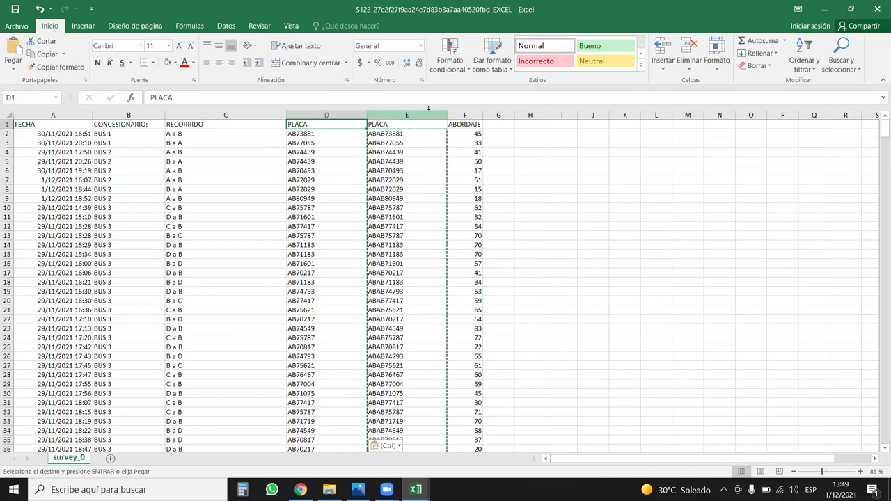
key(ctrl+minus)
- Replace every underscore in the plate column D with nothing and check the column down to its last record
click(342, 116)
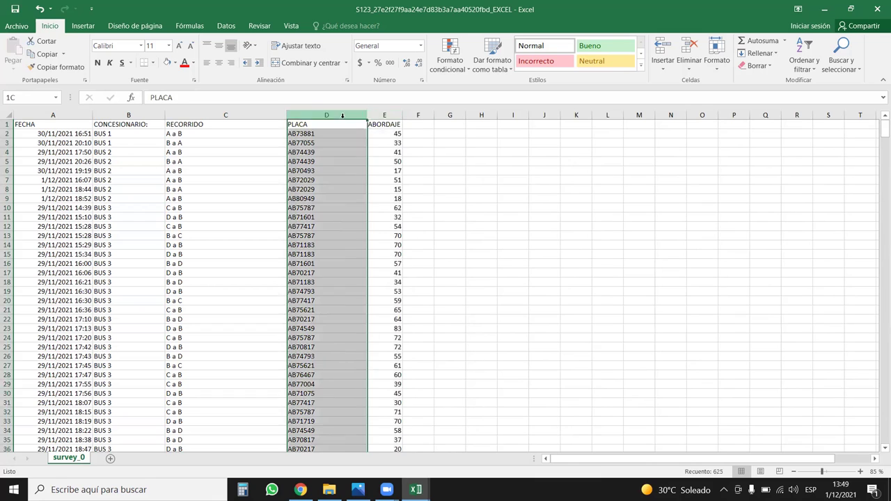
click(842, 61)
click(821, 96)
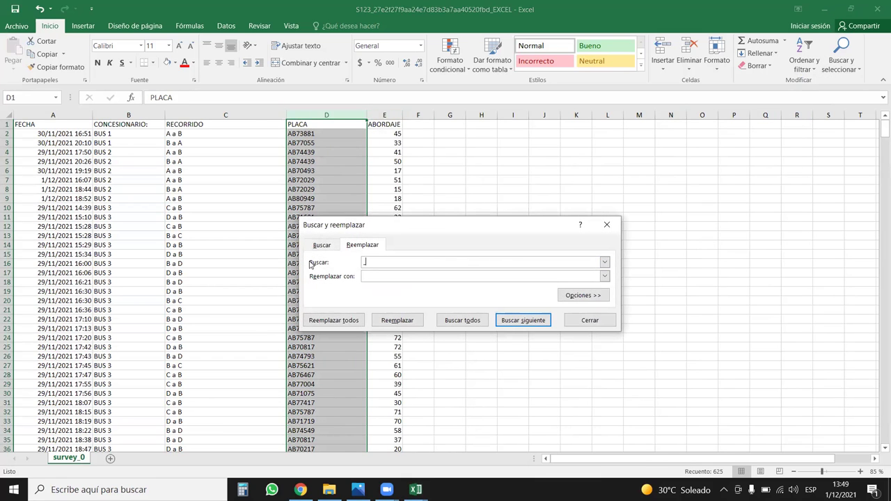
key(Tab)
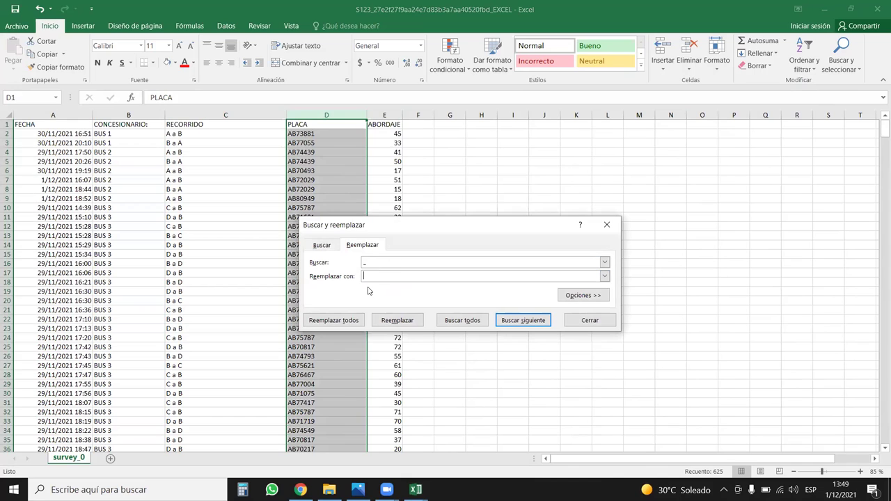
click(346, 321)
click(449, 277)
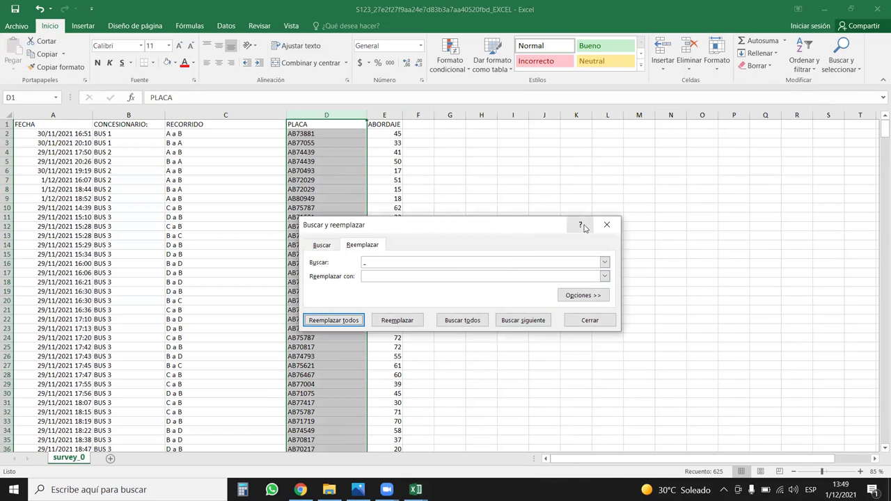
click(607, 224)
click(343, 207)
key(ctrl+Down)
key(ctrl+Up)
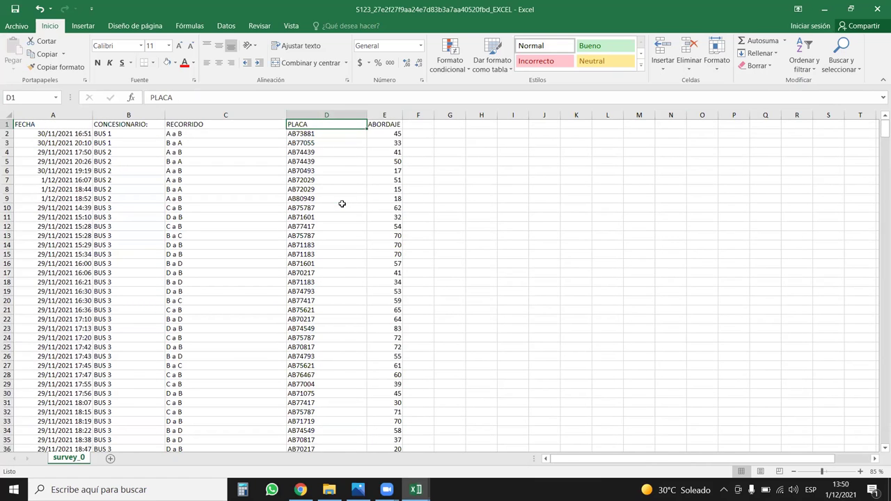
- Narrow the RECORRIDO and PLACA columns to suit their contents
double_click(285, 111)
double_click(288, 117)
drag(247, 116, 215, 111)
- Add filters to the header row A1:E1
drag(92, 115, 295, 124)
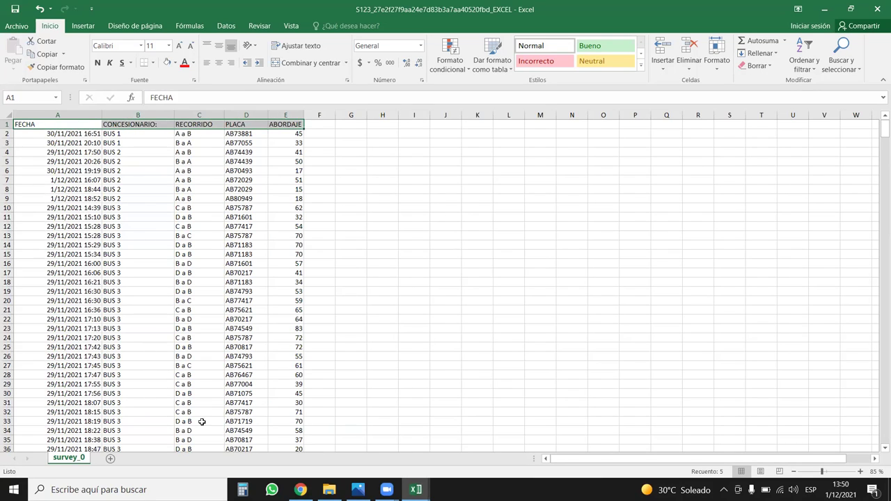
click(849, 63)
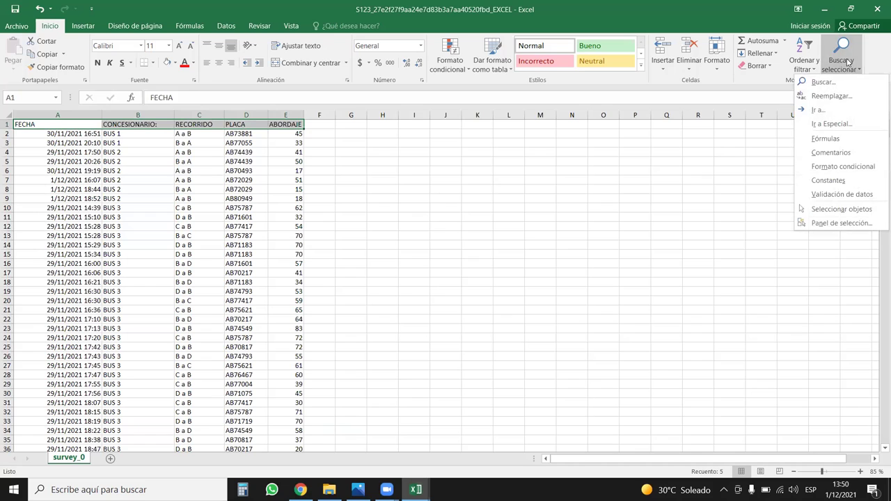
click(804, 61)
click(818, 126)
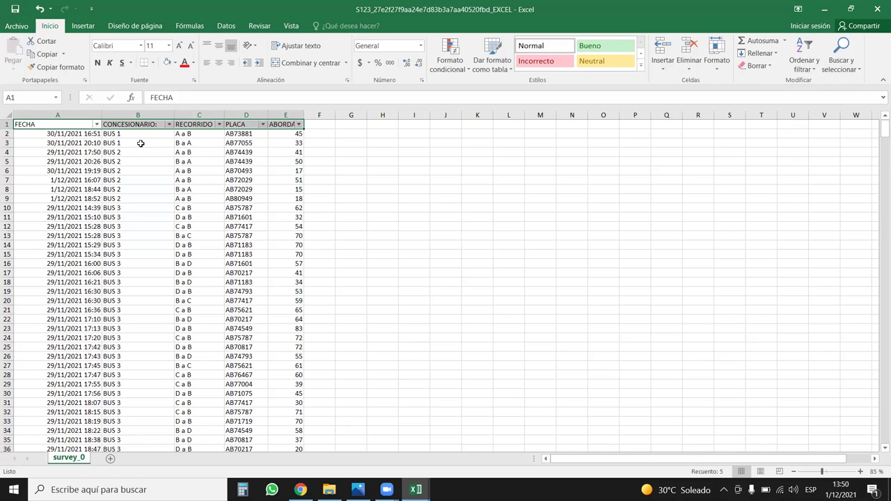
- Filter the CONCESIONARIO column to show only BUS 1 and undo the accidental shift of the header cells
click(168, 125)
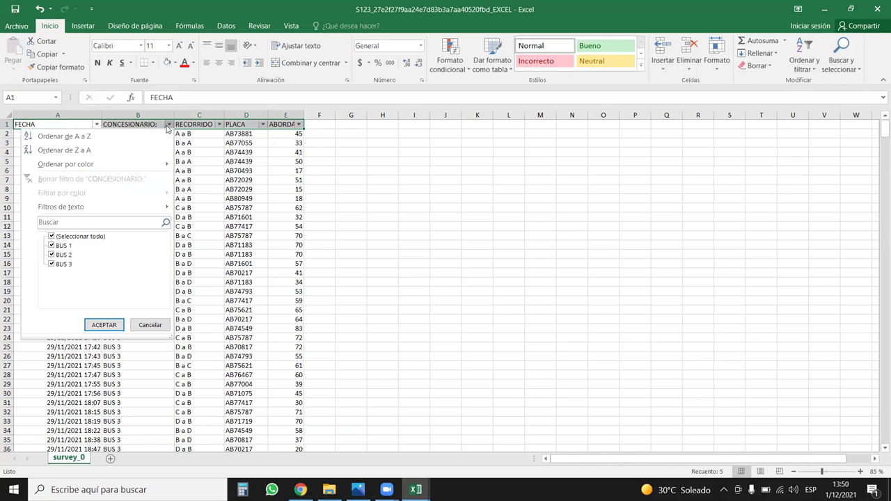
click(51, 236)
click(51, 246)
click(107, 331)
mouse_move(178, 134)
mouse_down()
mouse_move(184, 261)
mouse_move(188, 136)
mouse_up()
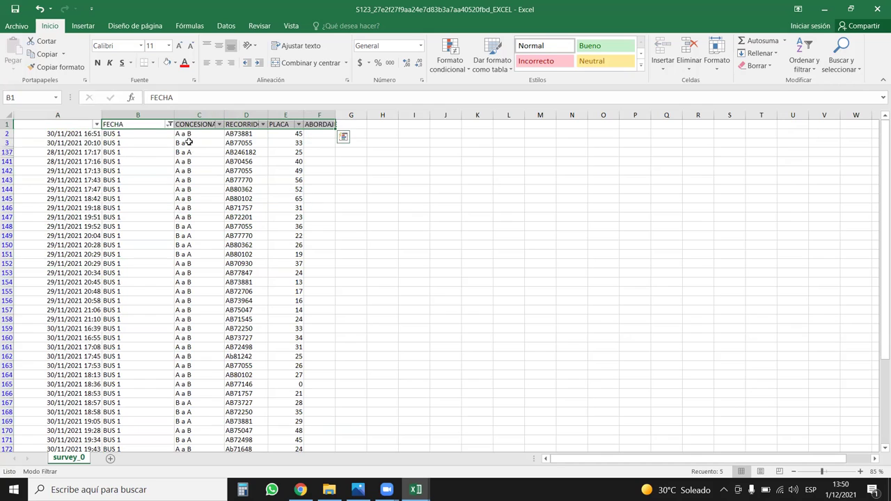
key(ctrl+z)
- Select all visible ABORDAJE values of BUS 1 from E2 down to read their sum and average
mouse_move(294, 133)
mouse_down()
mouse_move(294, 416)
mouse_move(298, 124)
mouse_up()
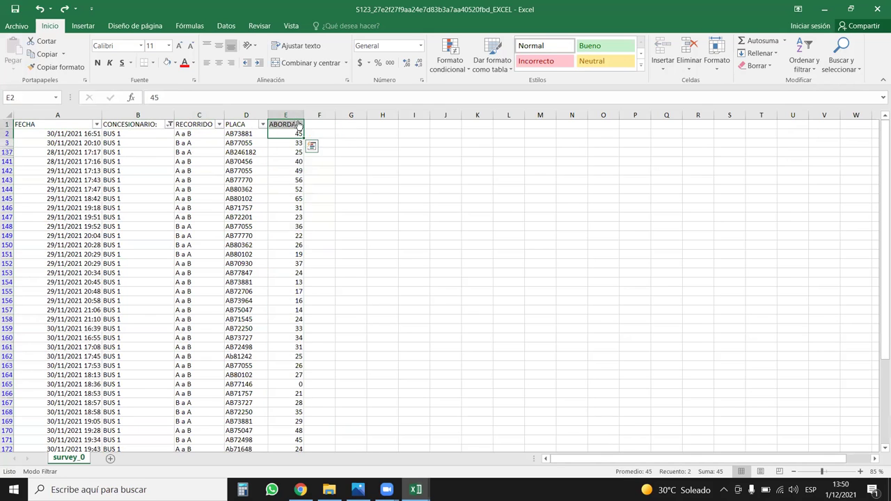
click(258, 189)
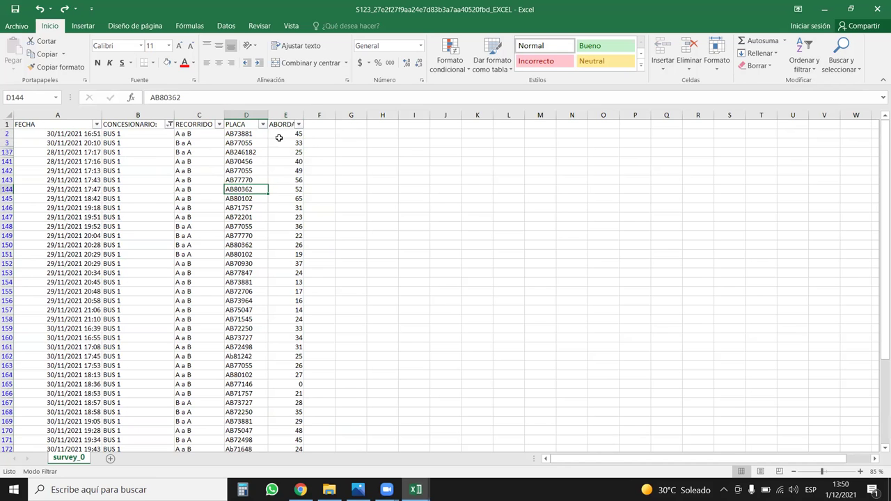
click(282, 138)
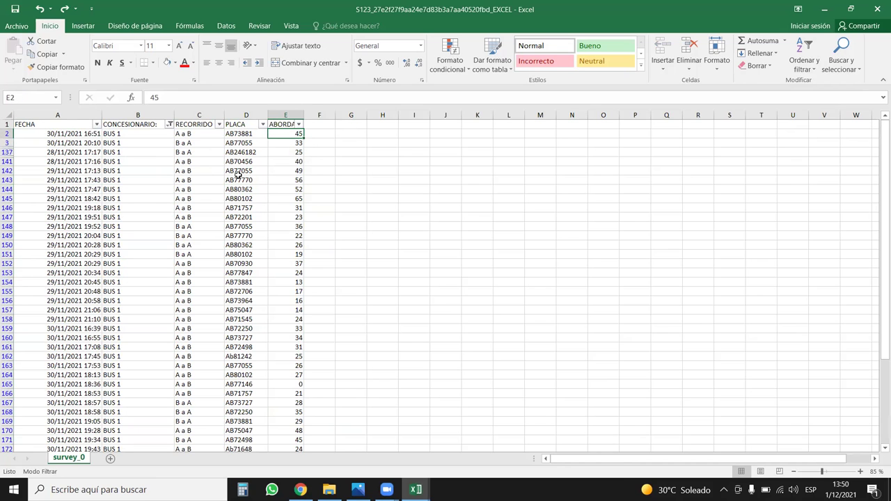
key(ctrl+shift+Down)
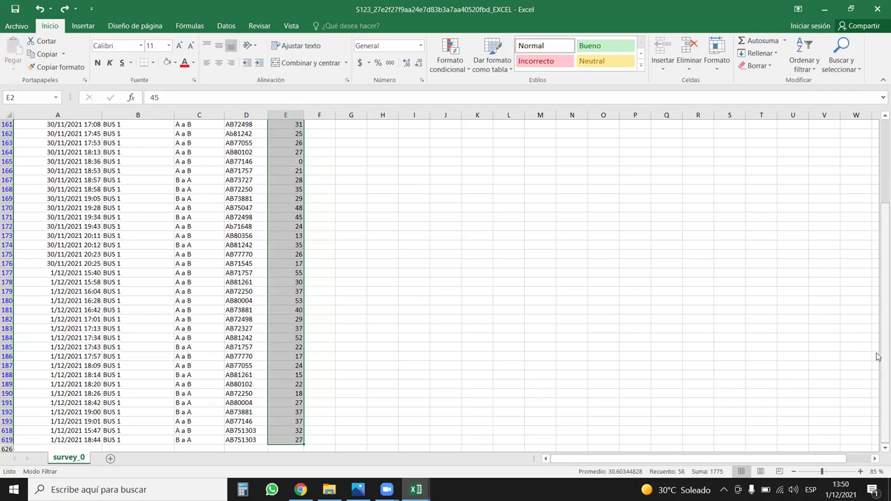
drag(878, 344, 879, 99)
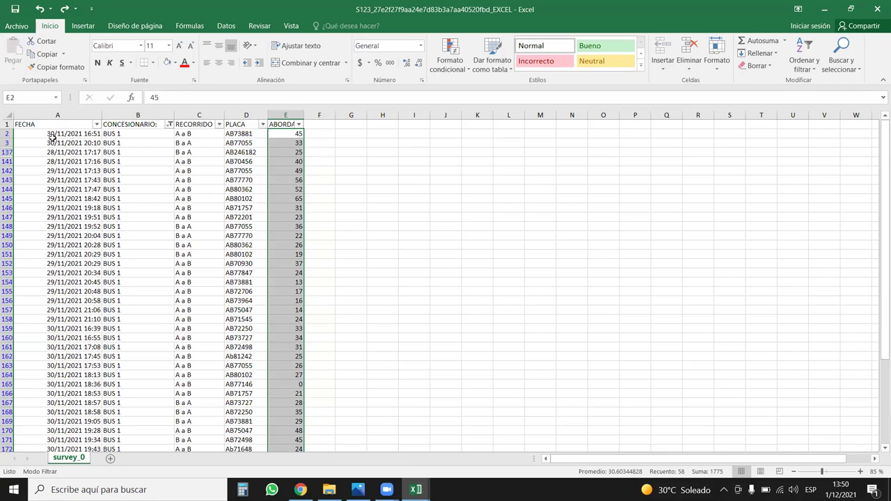
- Sort the filtered BUS 1 records by FECHA from oldest to most recent
click(96, 124)
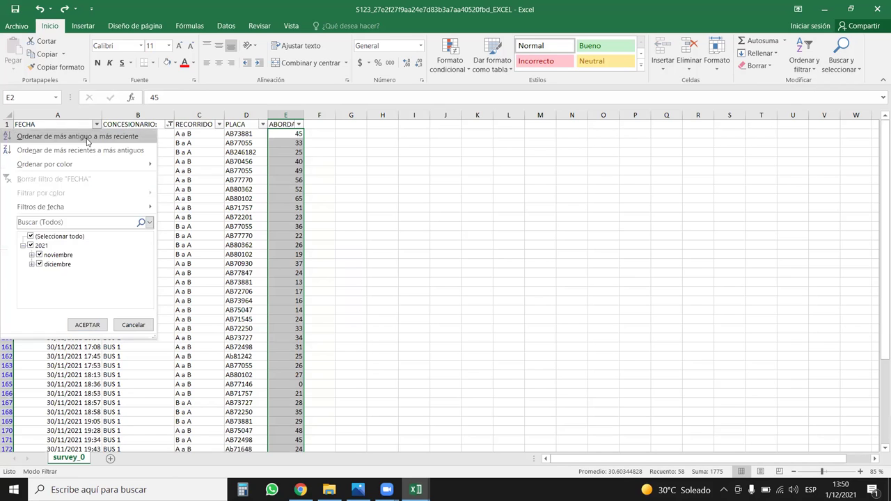
click(251, 180)
click(97, 124)
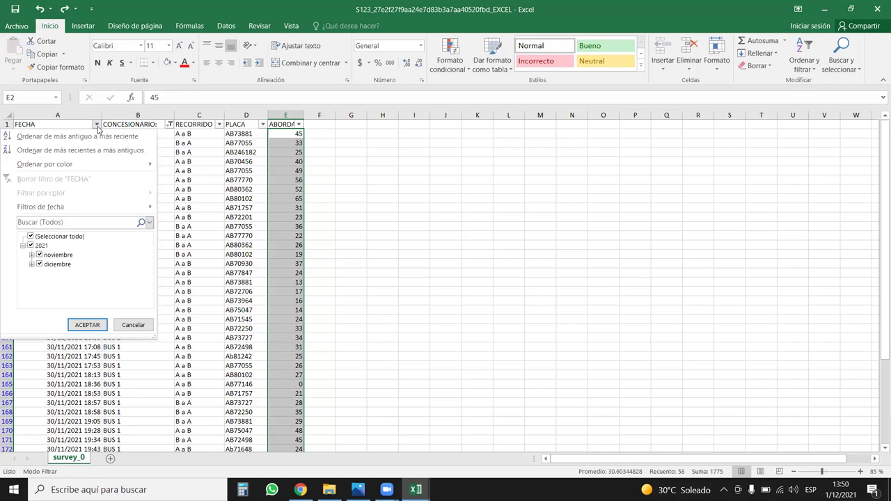
click(76, 137)
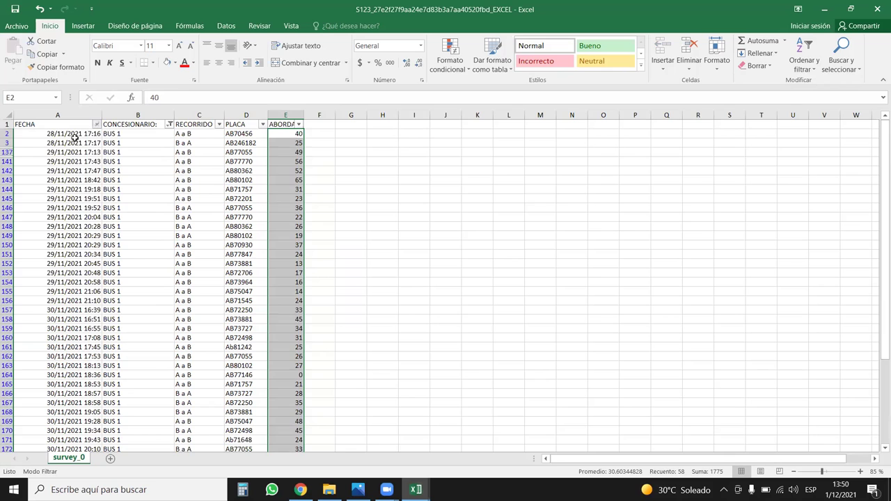
click(278, 170)
click(153, 134)
drag(157, 142, 157, 142)
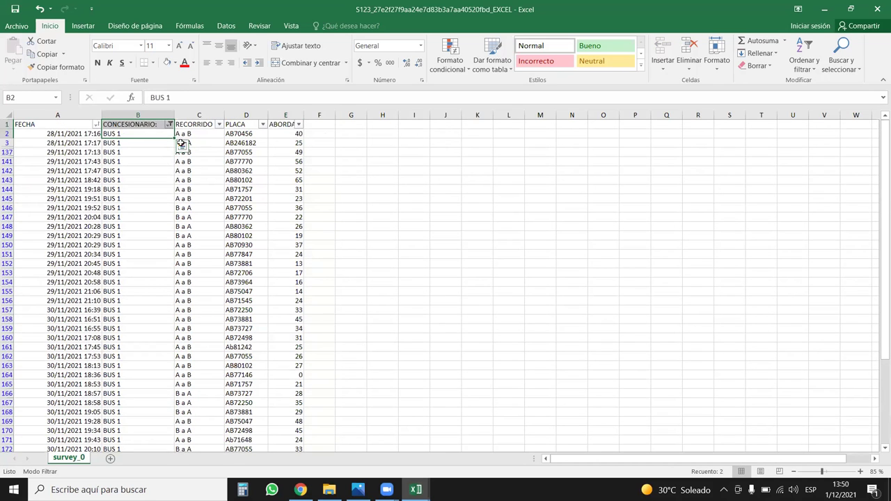
- Review the count, average and sum of the date-sorted BUS 1 boardings in column E
click(289, 135)
key(ctrl+shift+Down)
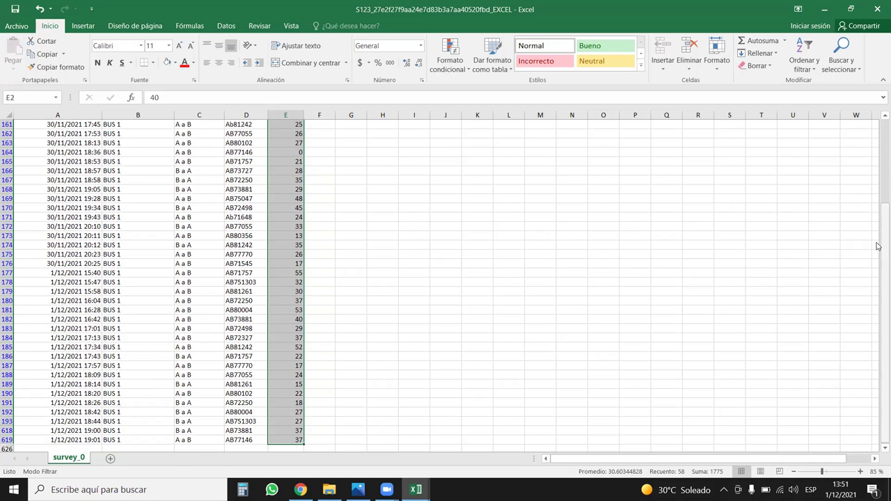
drag(879, 247, 881, 139)
- Change the CONCESIONARIO filter to show only BUS 2
click(170, 124)
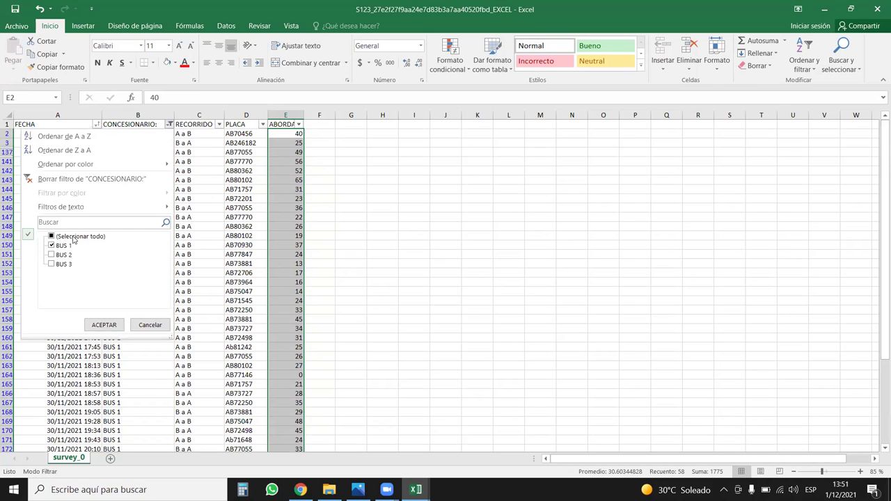
click(51, 246)
click(51, 254)
click(104, 325)
- Add the ABORDAJE value in row 620 to the selected BUS 2 boardings and read their total and average
scroll(320, 249, down, 18)
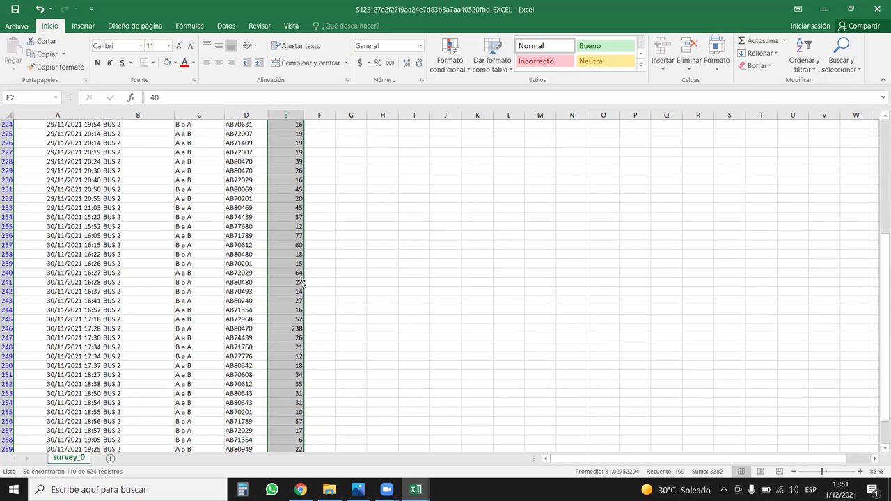
scroll(300, 291, down, 12)
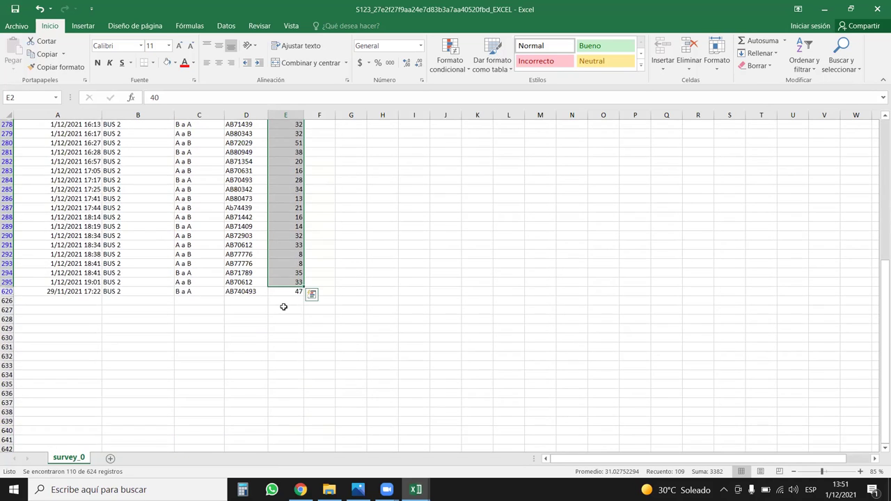
ctrl+click(296, 292)
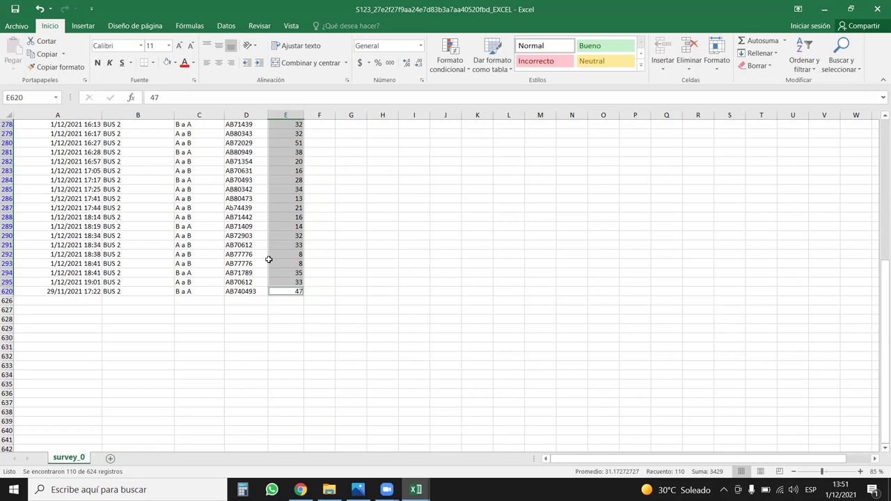
drag(882, 390, 882, 248)
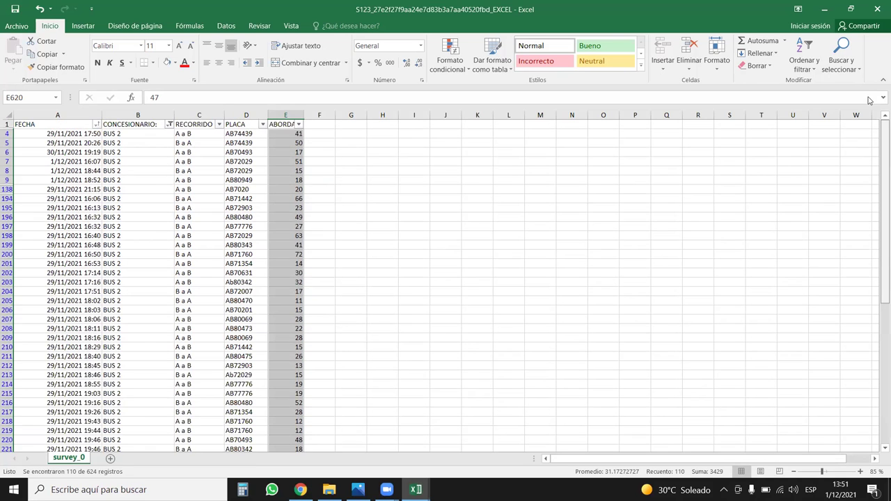
- Change the CONCESIONARIO filter to show only BUS 3
click(169, 124)
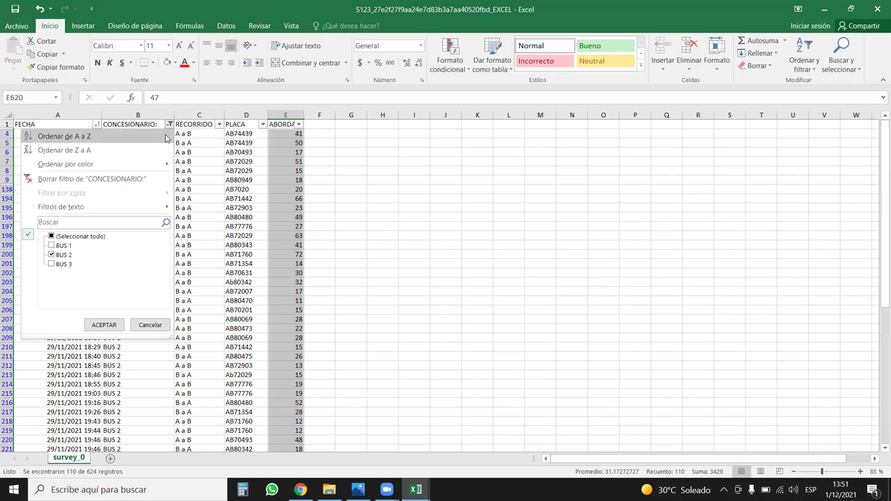
click(53, 255)
click(52, 264)
click(103, 325)
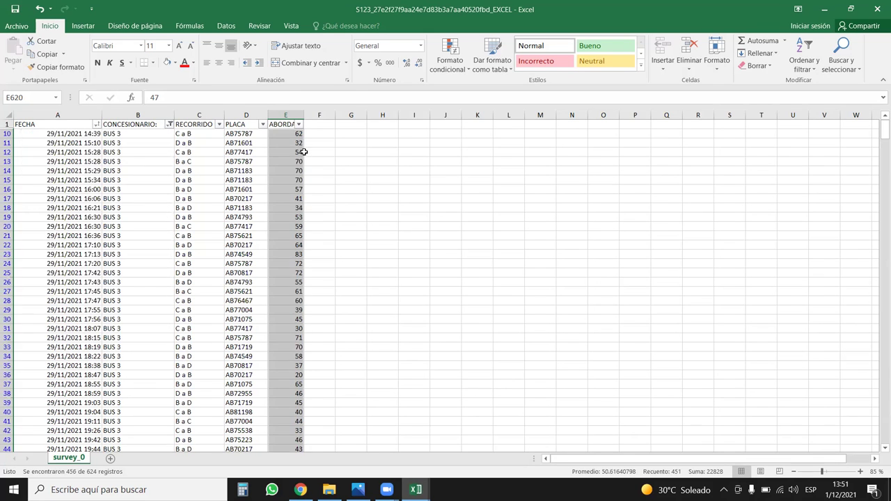
- Select the BUS 3 boardings in column E from row 625 upwards and read their average, count and sum
click(289, 142)
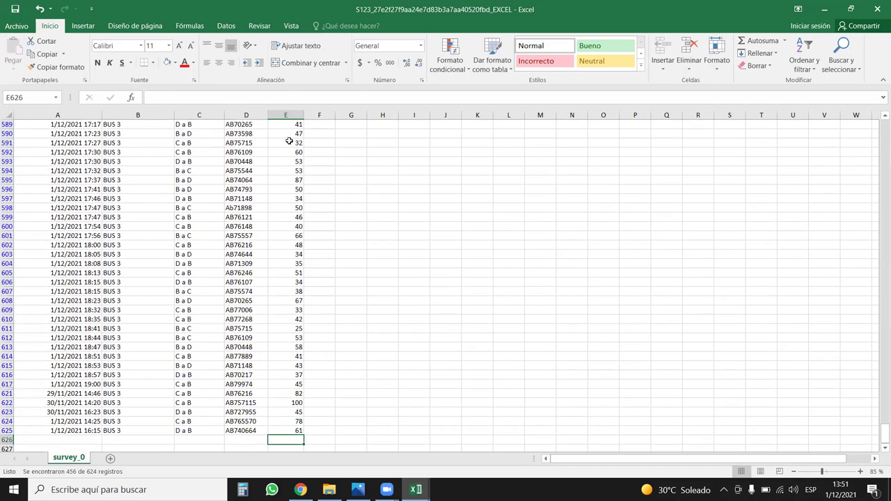
key(ctrl+shift+Up)
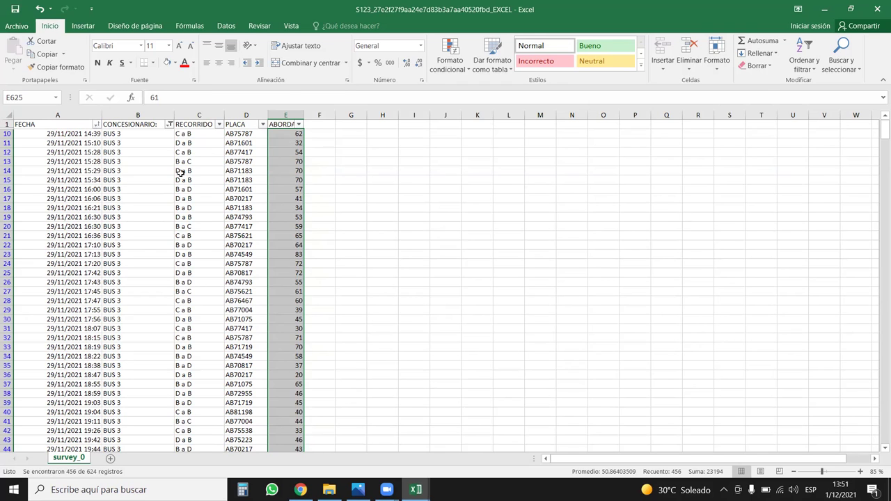
- Examine the dates, routes, plates and boardings of the first BUS 3 records, rows 10 to 27
drag(240, 134, 267, 240)
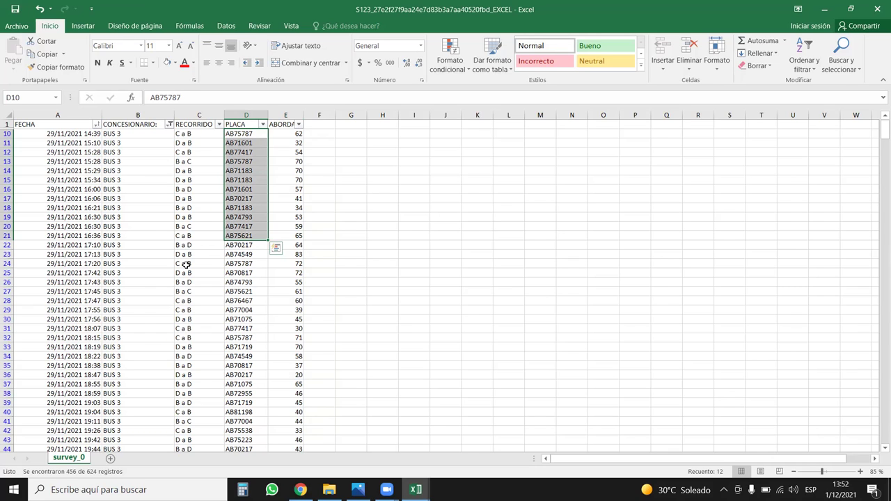
drag(150, 176, 183, 285)
drag(237, 161, 242, 273)
drag(286, 152, 285, 282)
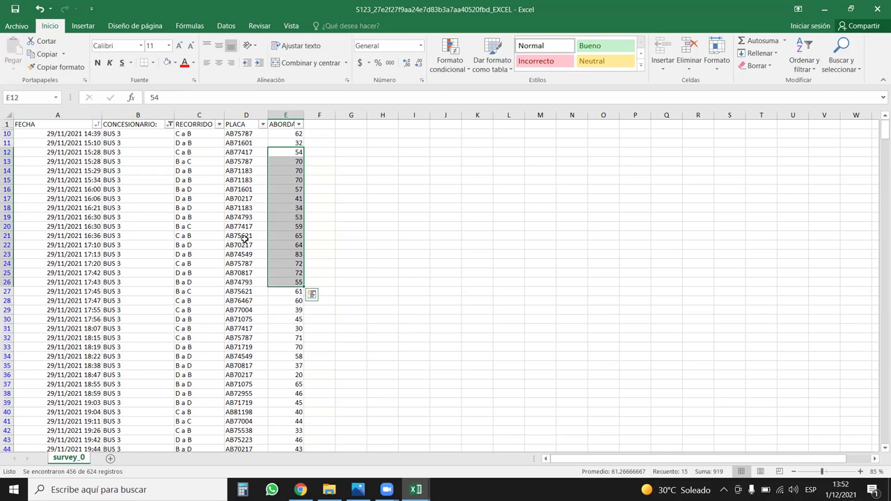
drag(173, 261, 140, 225)
click(138, 235)
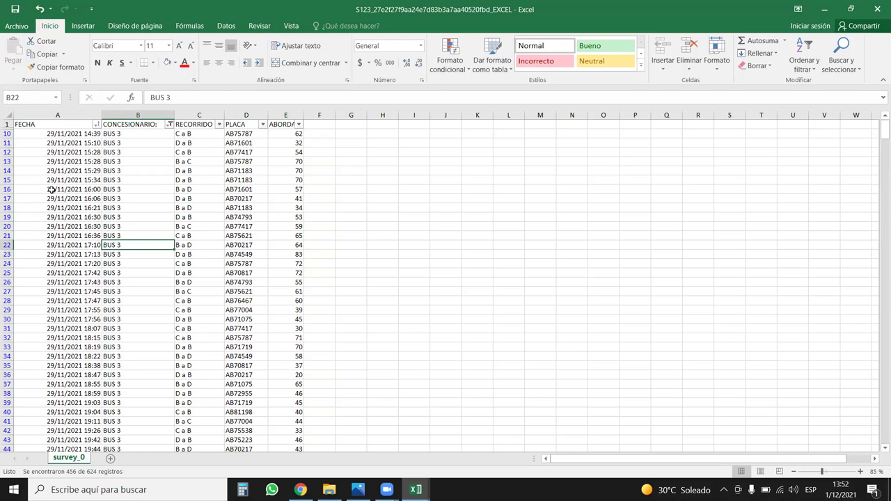
drag(51, 190, 266, 190)
click(199, 291)
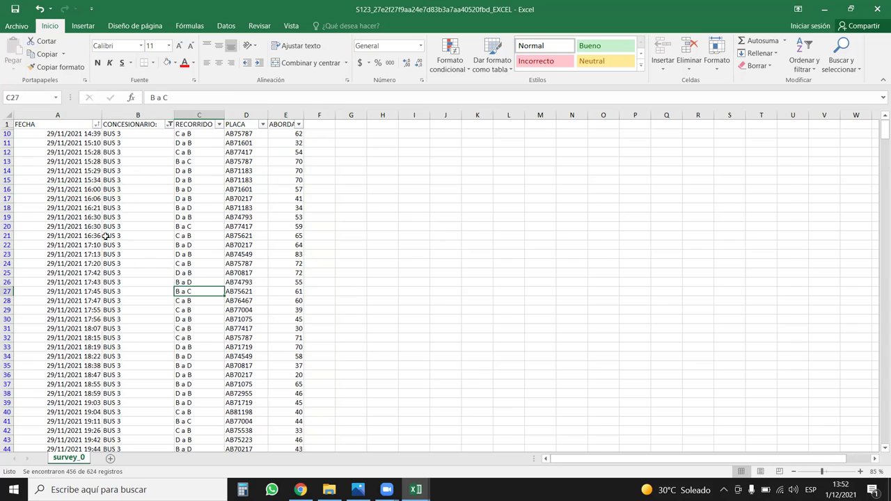
click(262, 124)
click(146, 236)
click(146, 245)
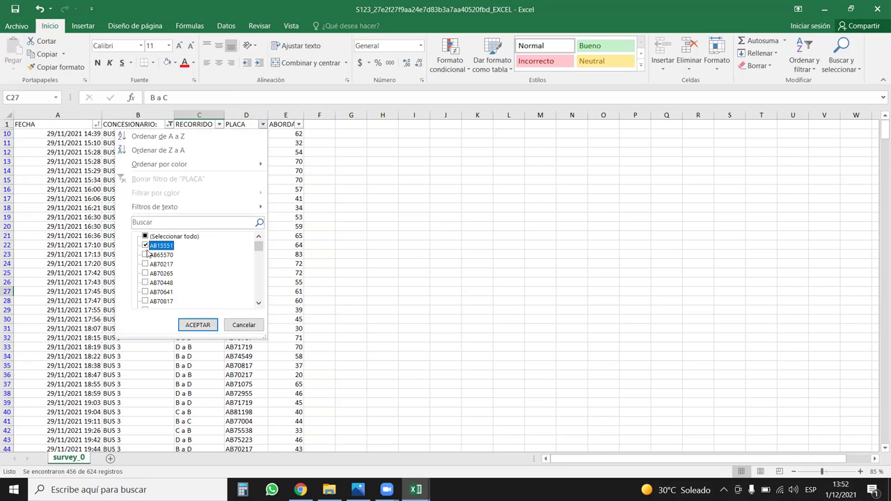
click(197, 325)
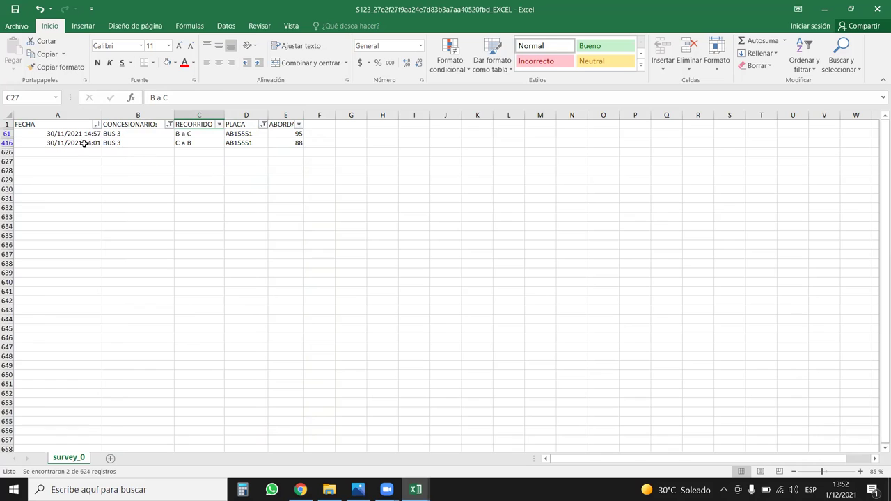
- Review the boardings' total and average for plate AB15551, together with the concessionaire and date of each trip
drag(295, 133, 296, 142)
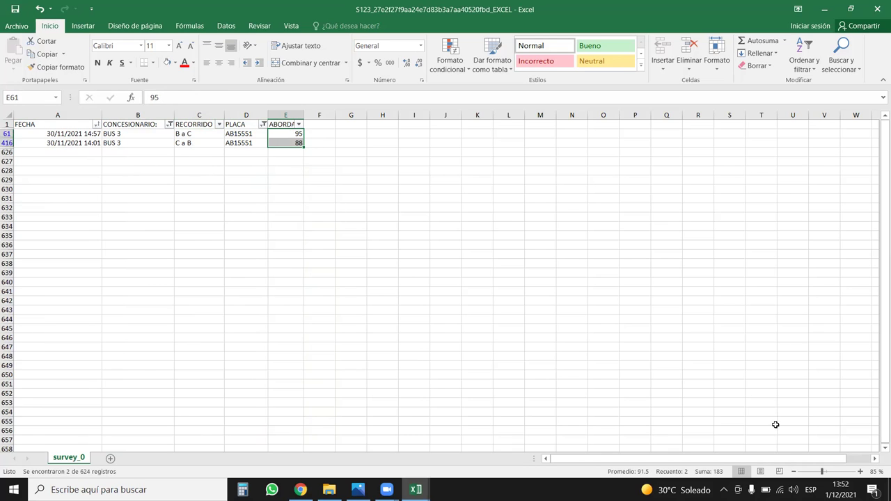
click(130, 133)
click(156, 143)
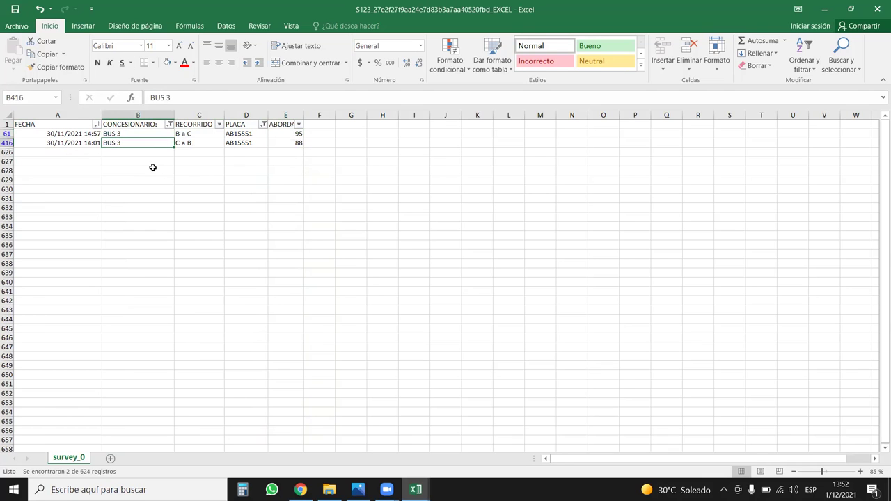
click(248, 136)
drag(248, 137, 247, 143)
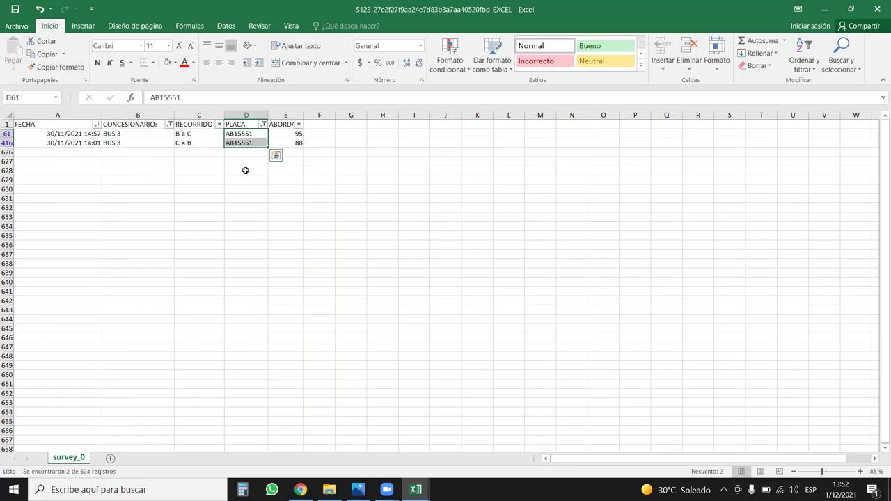
drag(59, 134, 58, 143)
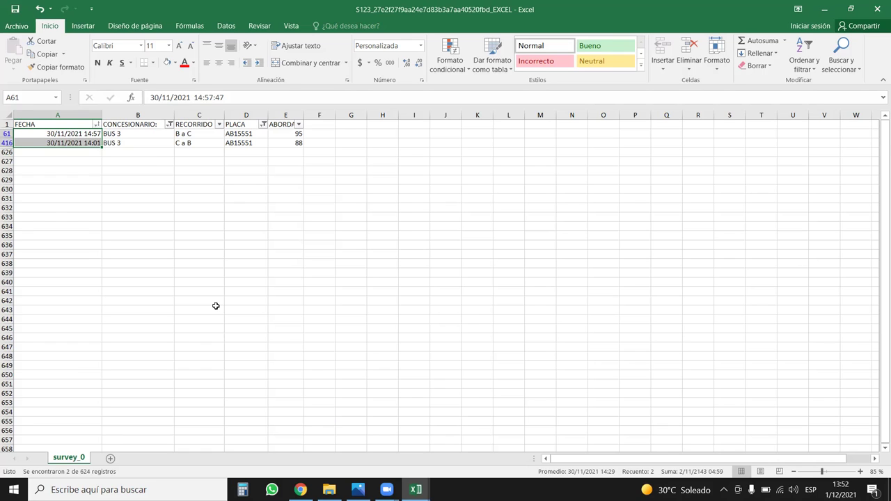
drag(288, 133, 287, 143)
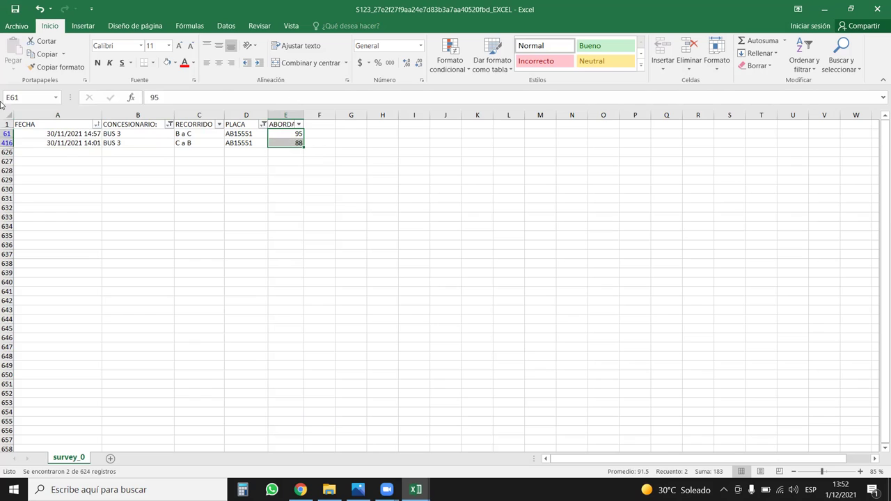
drag(74, 133, 74, 142)
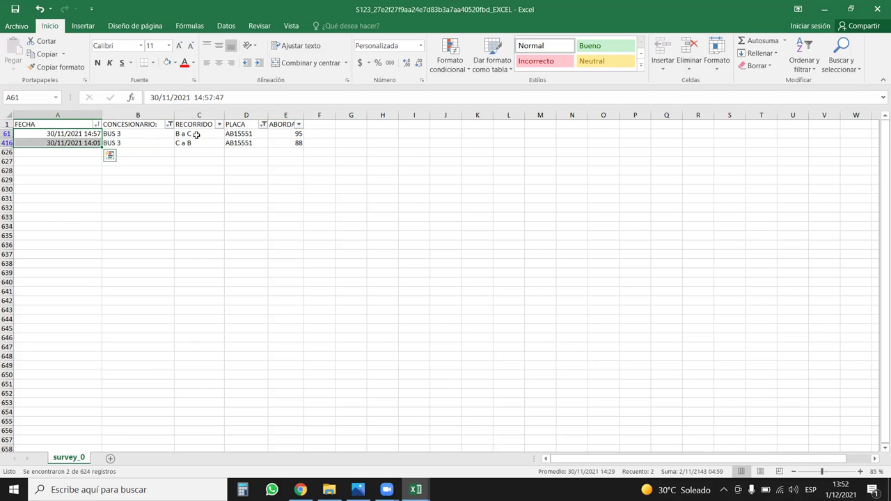
- Clear the plate filter while keeping the CONCESIONARIO filter on BUS 3
click(96, 123)
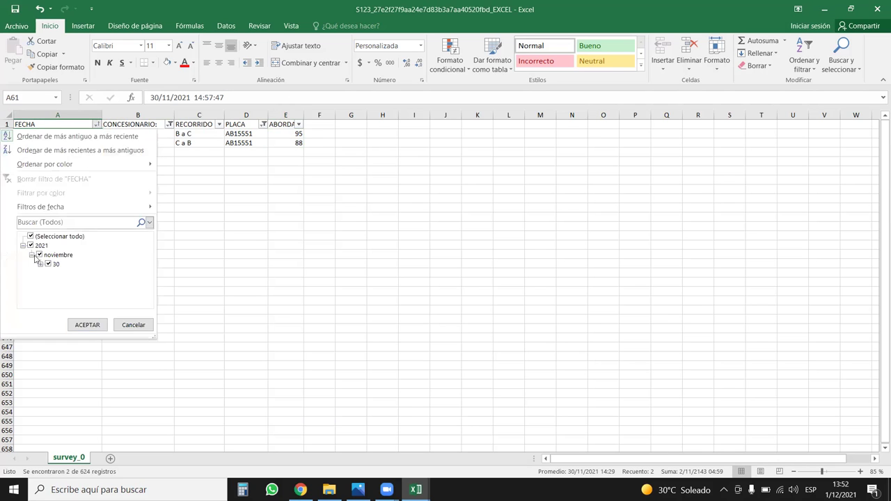
click(96, 124)
click(169, 124)
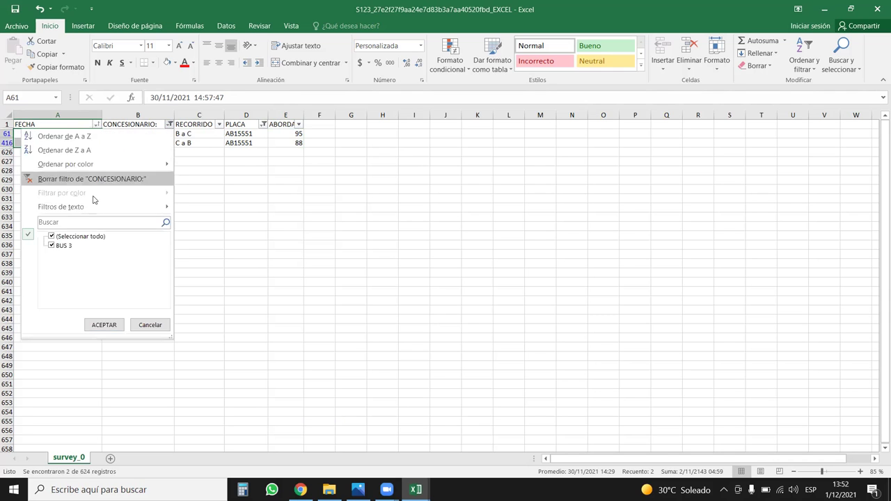
click(104, 325)
click(264, 124)
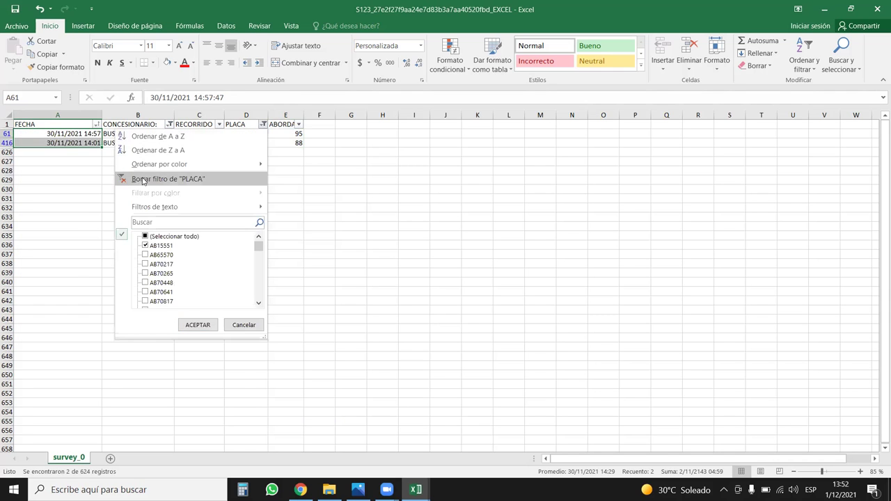
click(143, 179)
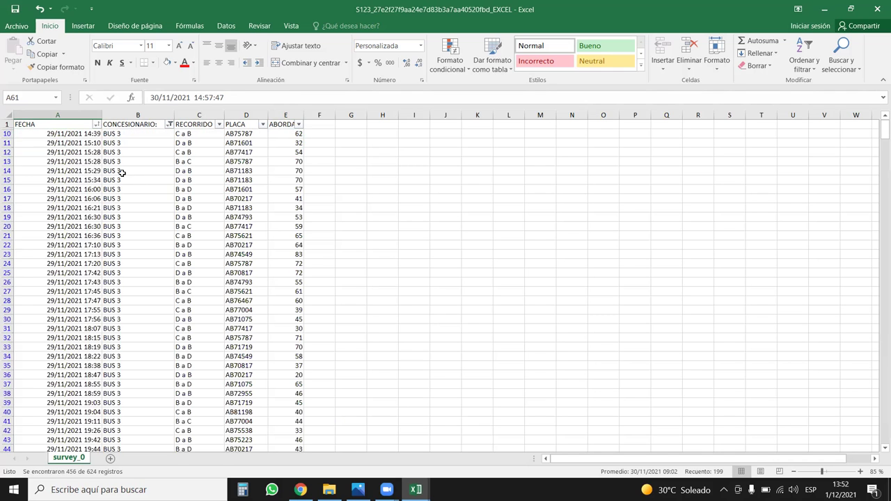
click(7, 133)
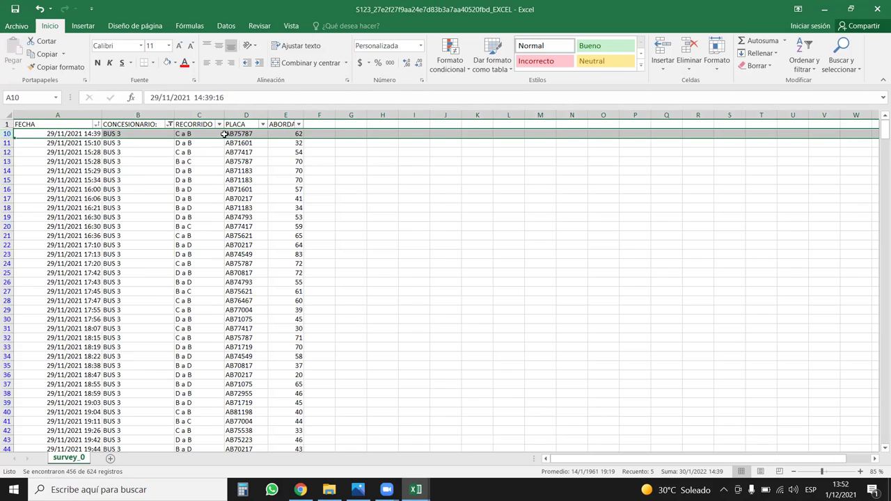
click(264, 125)
click(144, 237)
click(145, 292)
click(197, 325)
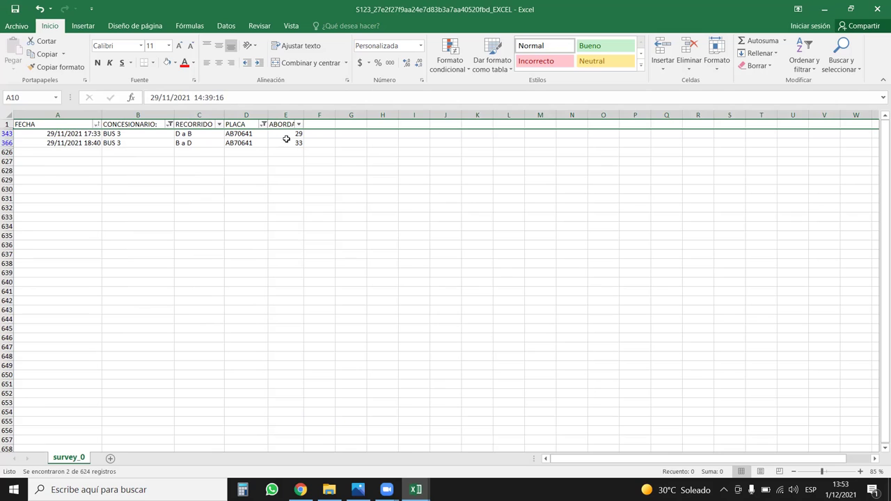
drag(285, 133, 285, 143)
click(174, 171)
drag(28, 133, 278, 147)
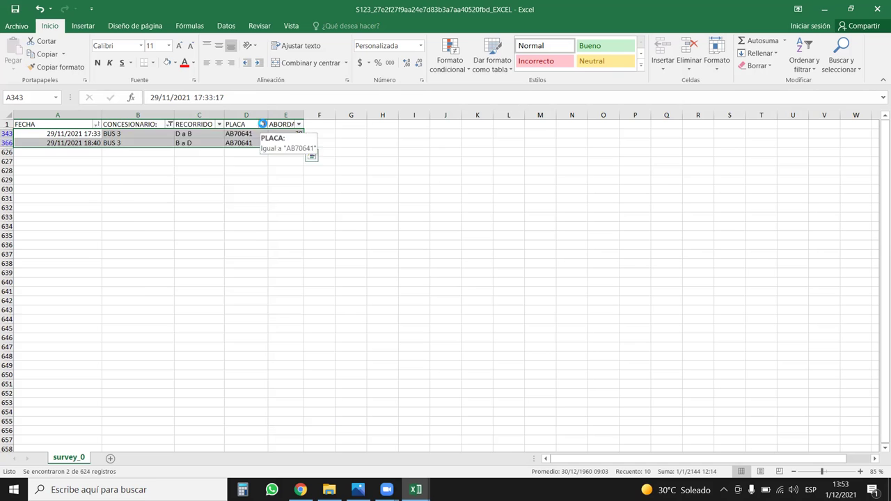
- Clear the PLACA filter and change the CONCESIONARIO filter to show only BUS 1
click(264, 125)
click(157, 179)
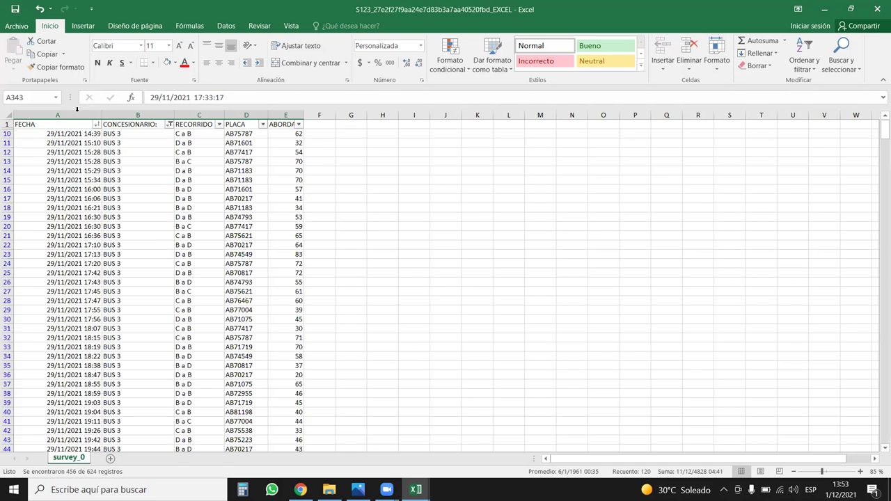
click(170, 125)
click(52, 255)
click(52, 265)
click(52, 255)
click(51, 265)
click(103, 325)
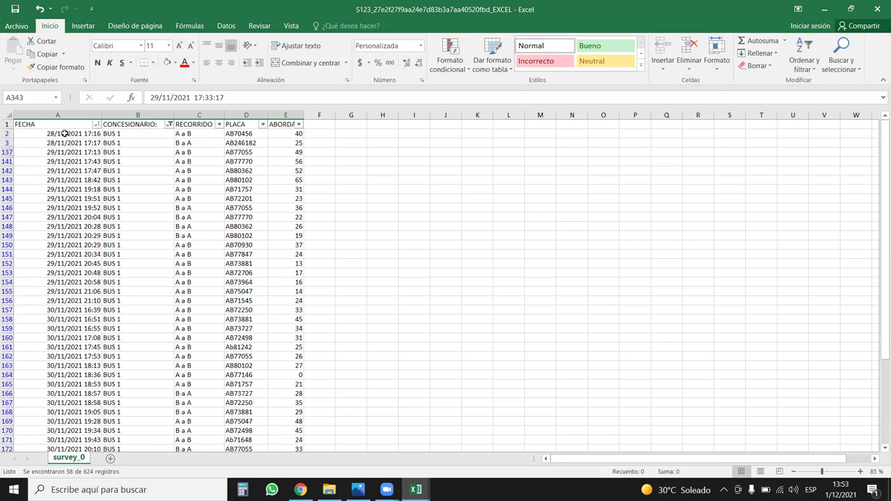
- Examine the BUS 1 records day by day, highlighting the 29/11/2021 trips in rows 137 to 156
click(65, 134)
scroll(62, 159, down, 1)
scroll(50, 154, up, 1)
drag(53, 143, 286, 133)
drag(6, 152, 4, 299)
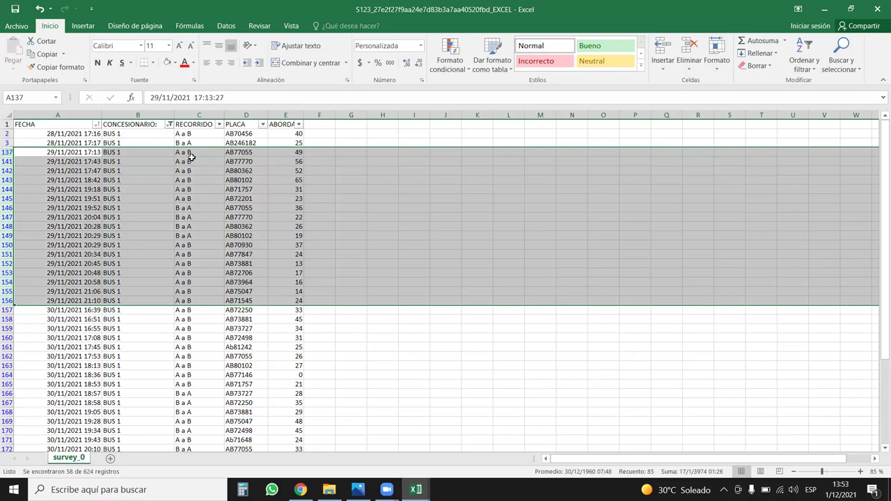
scroll(126, 310, down, 2)
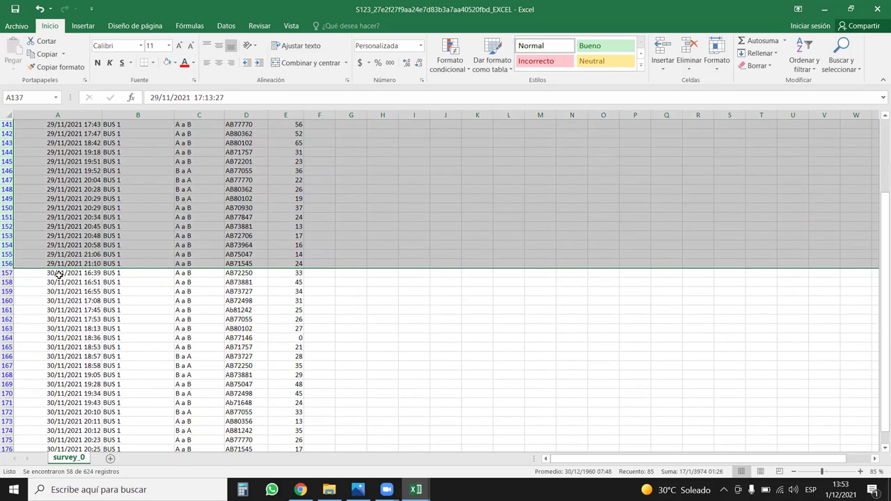
scroll(176, 292, down, 3)
scroll(218, 305, up, 6)
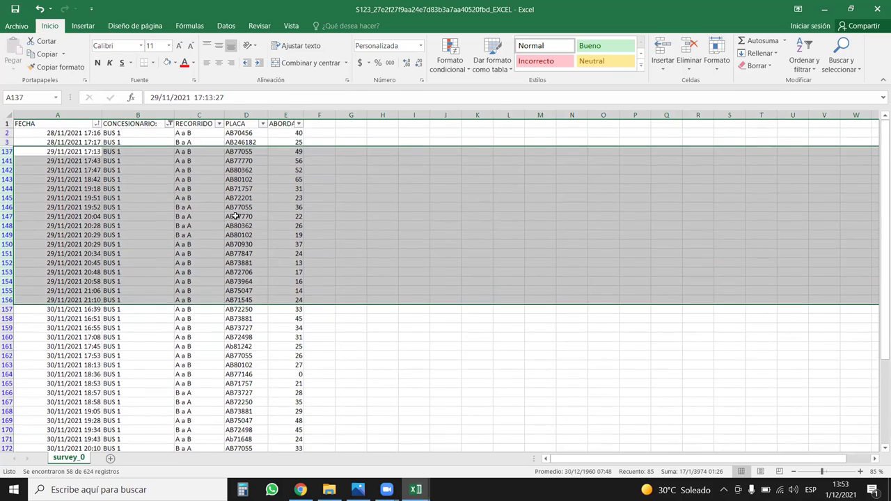
click(262, 124)
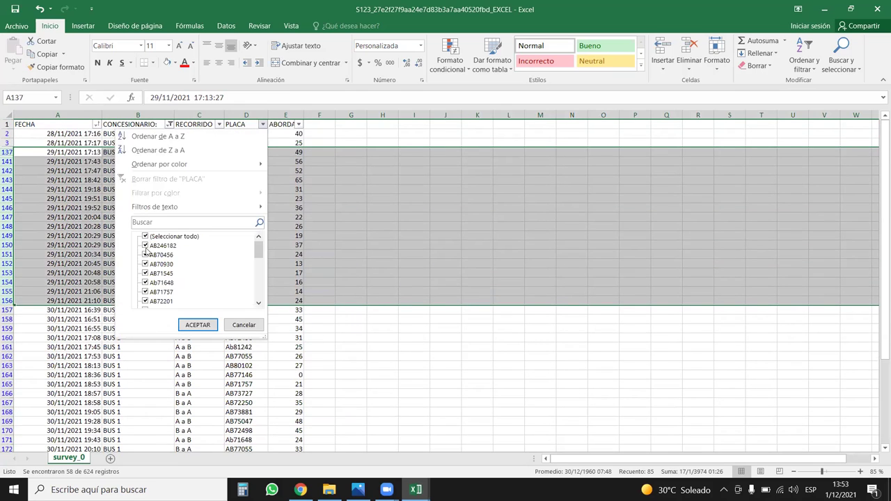
click(146, 237)
click(145, 274)
click(198, 325)
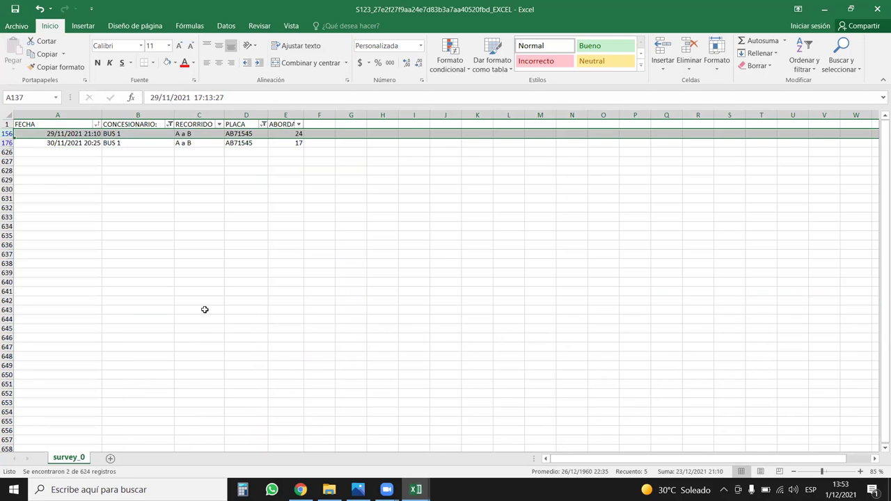
- Review the AB71545 trips of 29/11/2021 and 30/11/2021 from date to boardings
click(109, 182)
drag(62, 133, 298, 134)
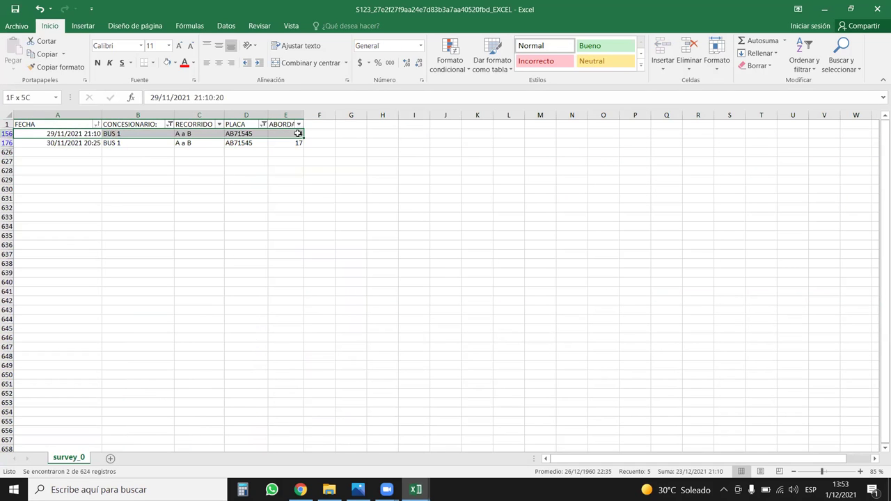
drag(34, 142, 296, 143)
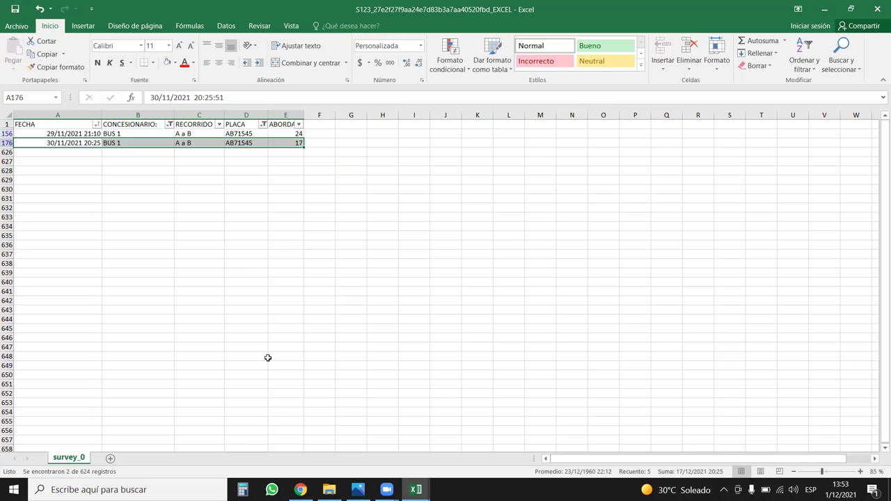
- Clear the filters on PLACA and CONCESIONARIO to list every record
click(263, 124)
click(168, 179)
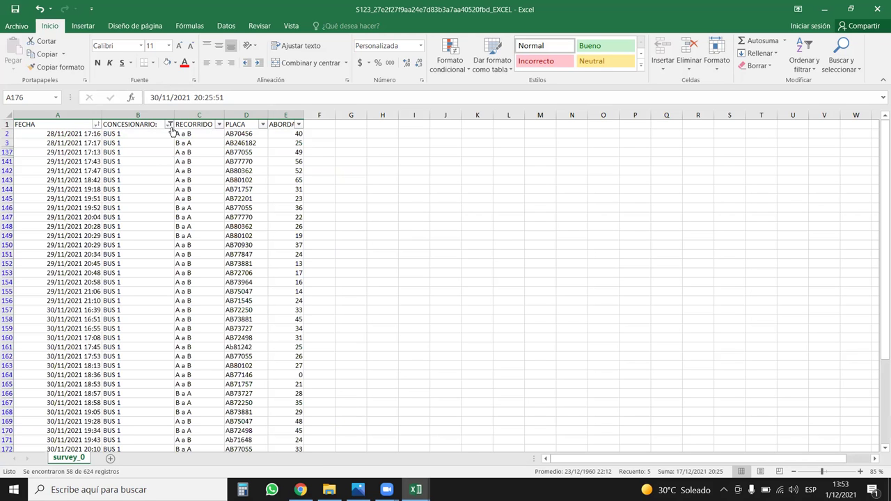
click(169, 124)
click(90, 179)
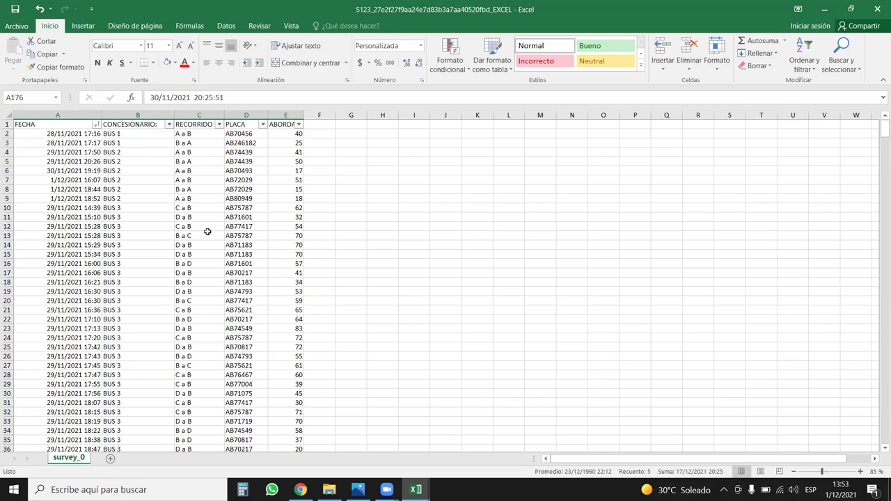
click(202, 235)
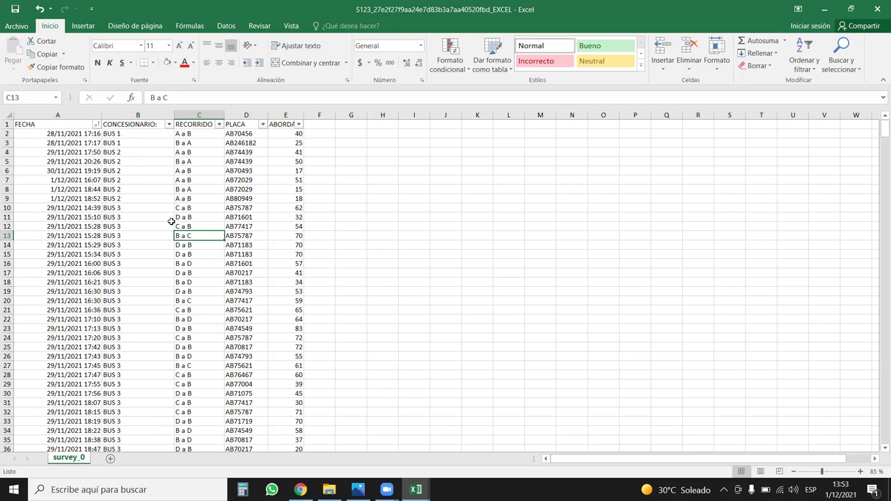